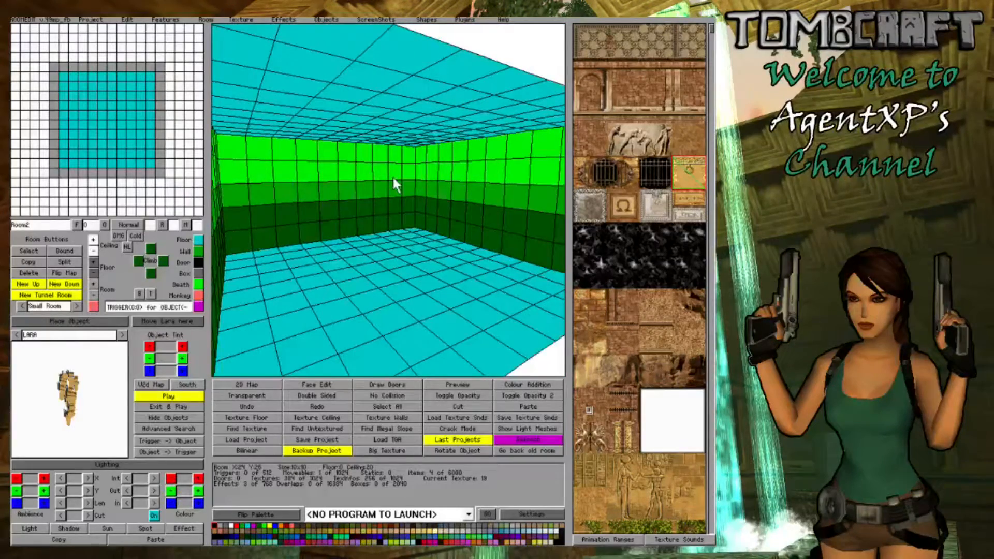
- Enter Face Edit mode and cover the room's far wall with the dark brown rock texture 43
right_drag(393, 178, 443, 223)
key(Right)
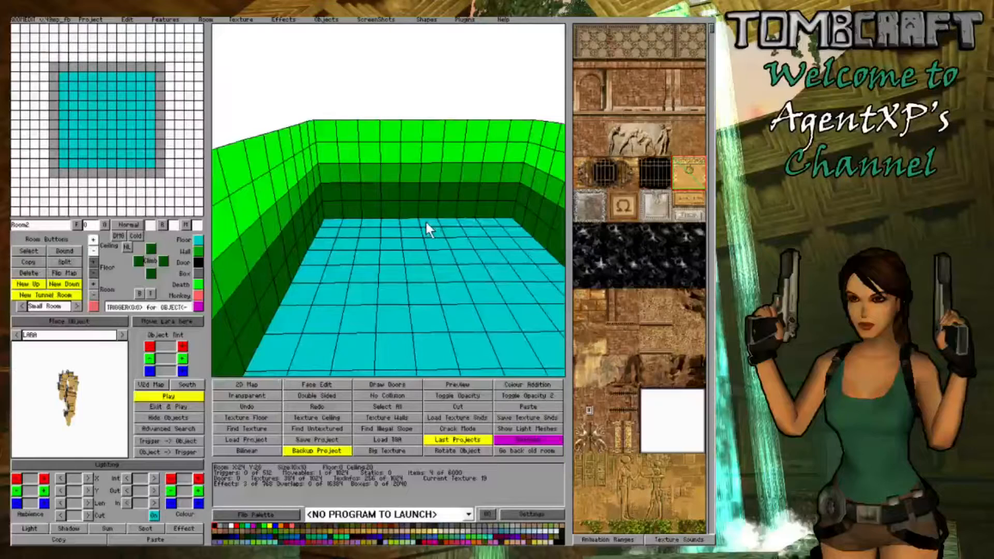
key(Down)
key(Page_Up)
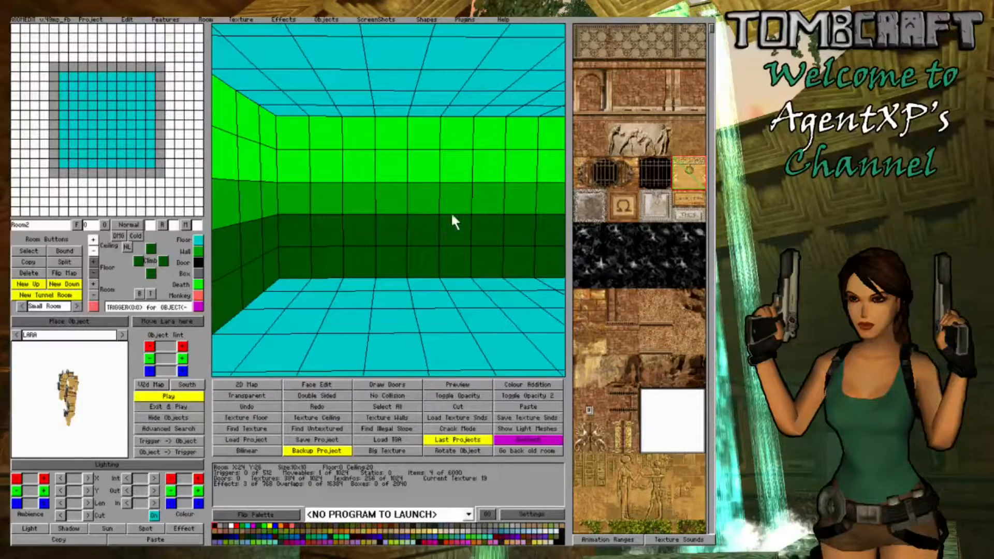
mouse_move(451, 222)
right_down()
mouse_move(411, 219)
mouse_move(437, 220)
right_up()
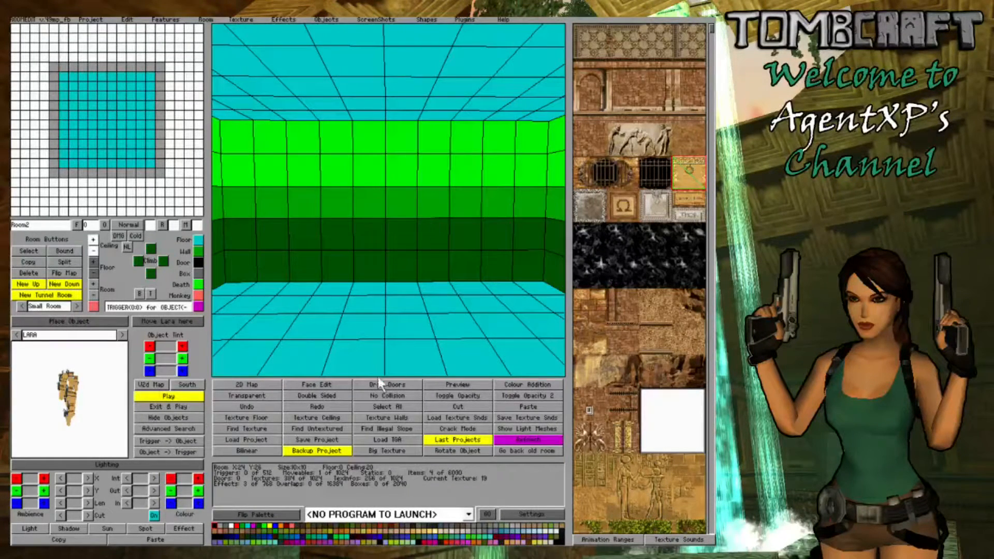
click(312, 384)
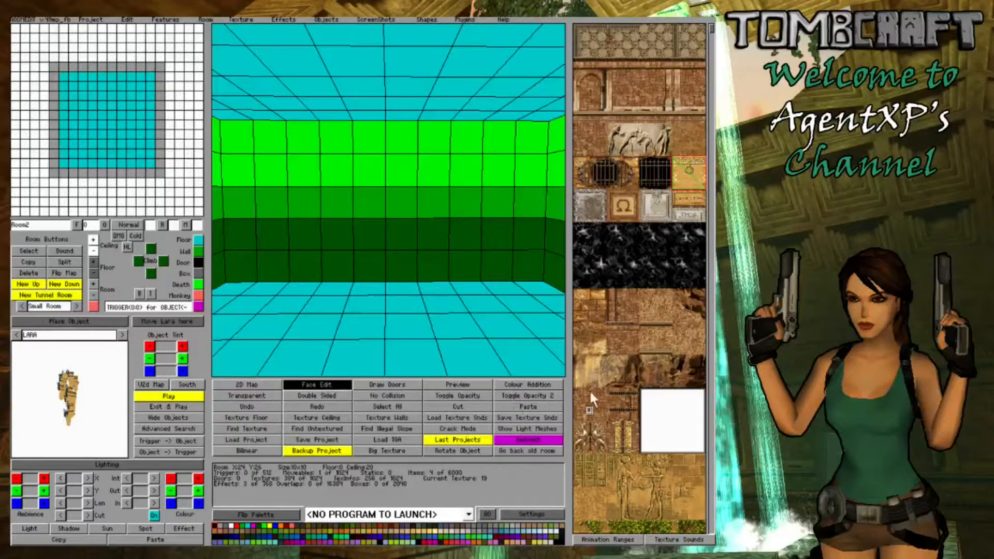
click(693, 373)
mouse_move(233, 150)
mouse_down()
mouse_move(262, 227)
mouse_move(275, 177)
mouse_move(307, 181)
mouse_move(370, 227)
mouse_move(434, 235)
mouse_move(350, 166)
mouse_move(528, 150)
mouse_move(446, 194)
mouse_move(515, 239)
mouse_move(447, 252)
mouse_move(507, 263)
mouse_up()
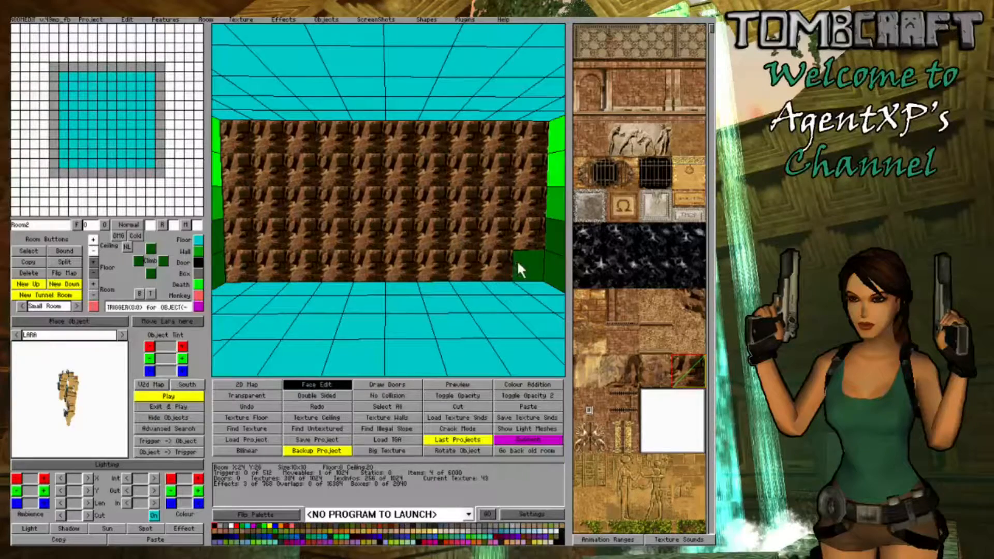
- Mirror the rock texture on scattered tiles across the far wall to break up the repeating pattern
key(Left)
key(Left)
key(Right)
key(Left)
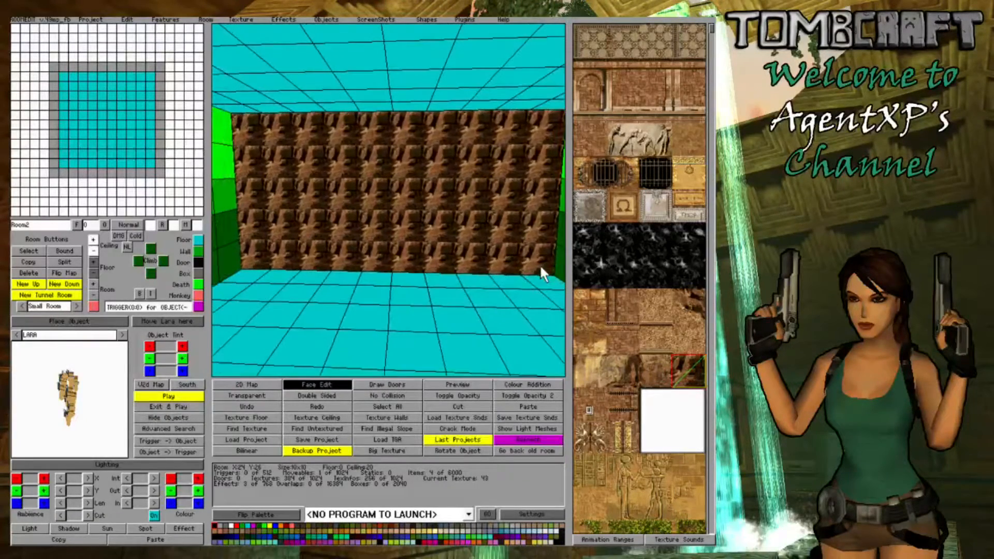
key(Right)
key(Right)
key(Down)
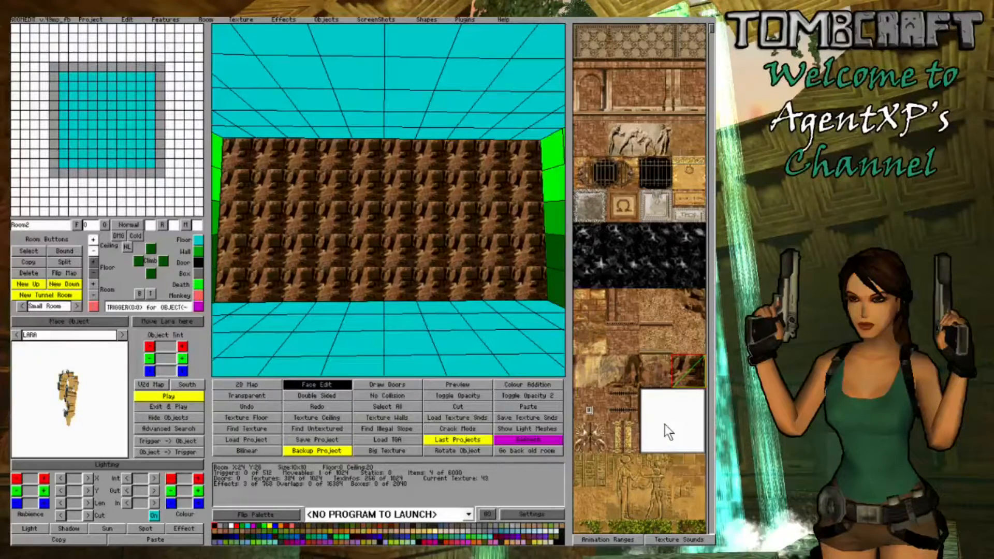
mouse_move(378, 282)
right_down()
mouse_move(371, 292)
mouse_move(377, 281)
right_up()
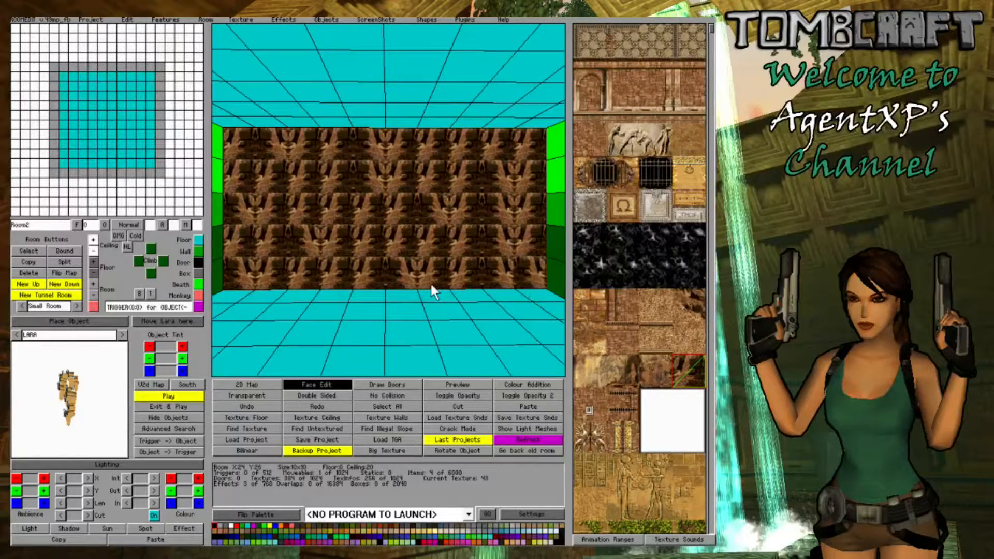
- Scatter the smoother rock texture 42 over individual tiles of the far wall
key(Left)
key(Right)
key(Left)
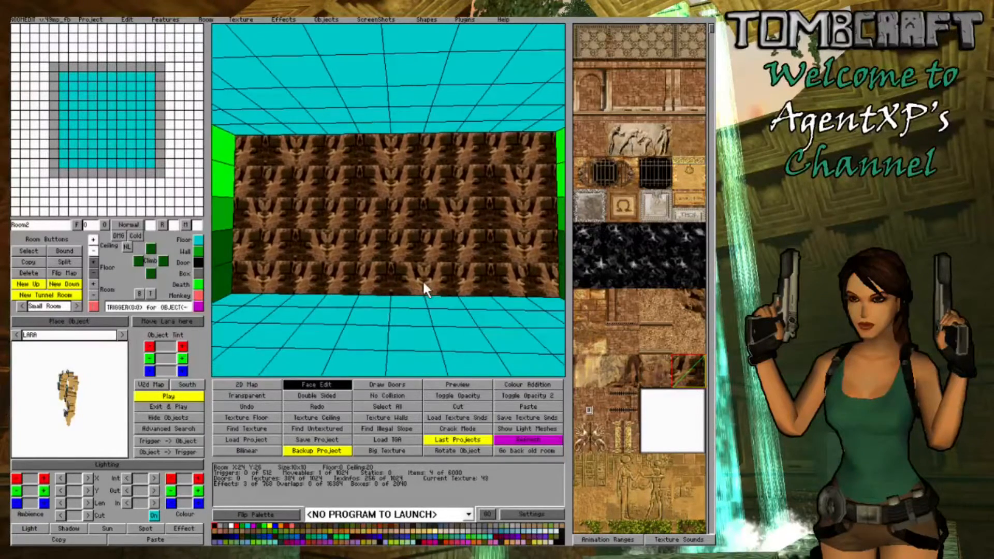
click(656, 372)
click(500, 254)
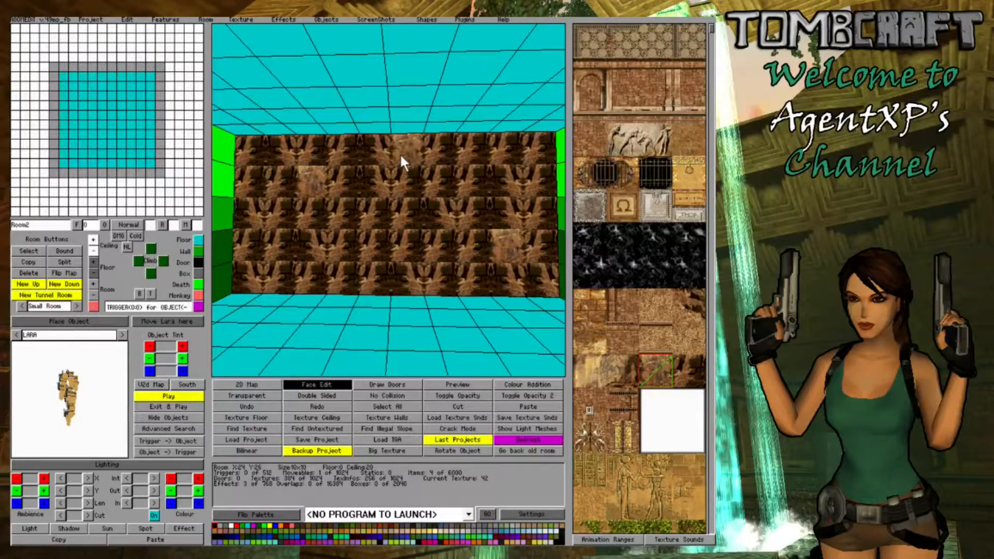
click(281, 276)
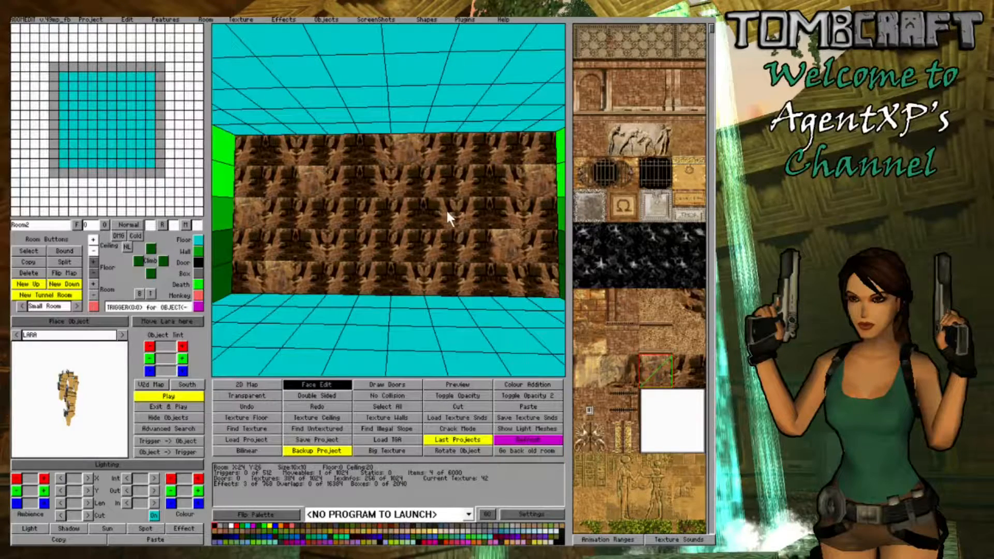
key(Right)
click(338, 280)
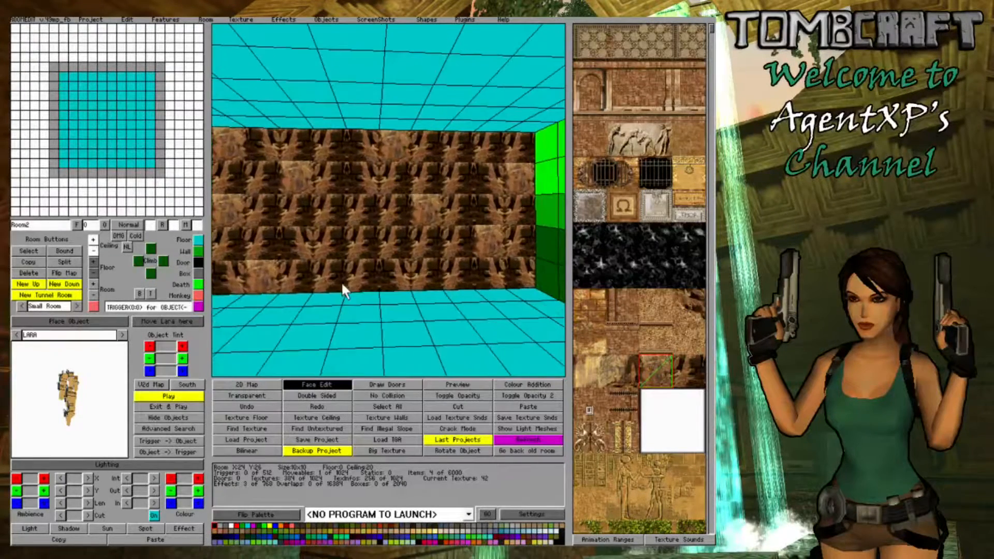
- Paint an irregular light patch into the far wall's upper part with texture 40, using texture 41 around its edges
key(Right)
key(Left)
key(Right)
key(Right)
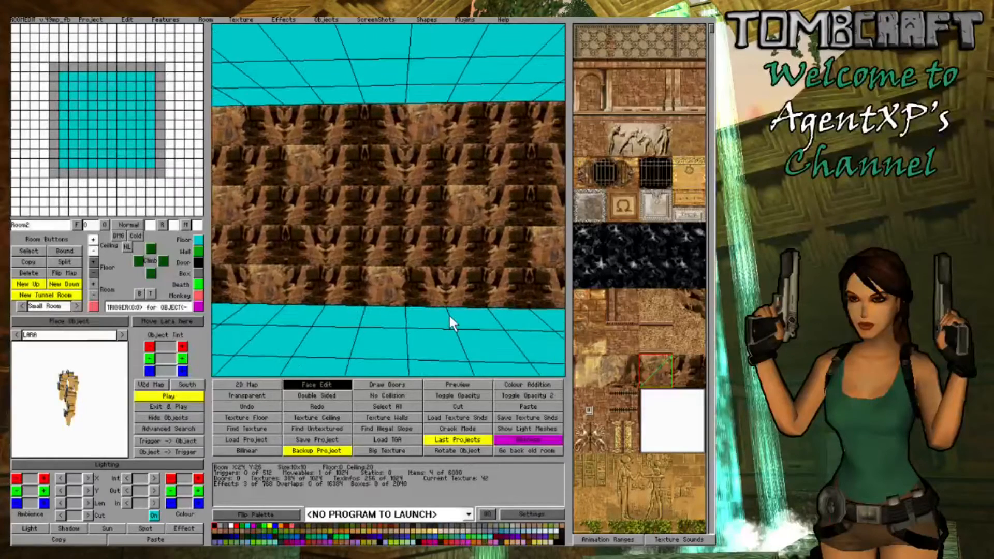
click(595, 363)
click(346, 201)
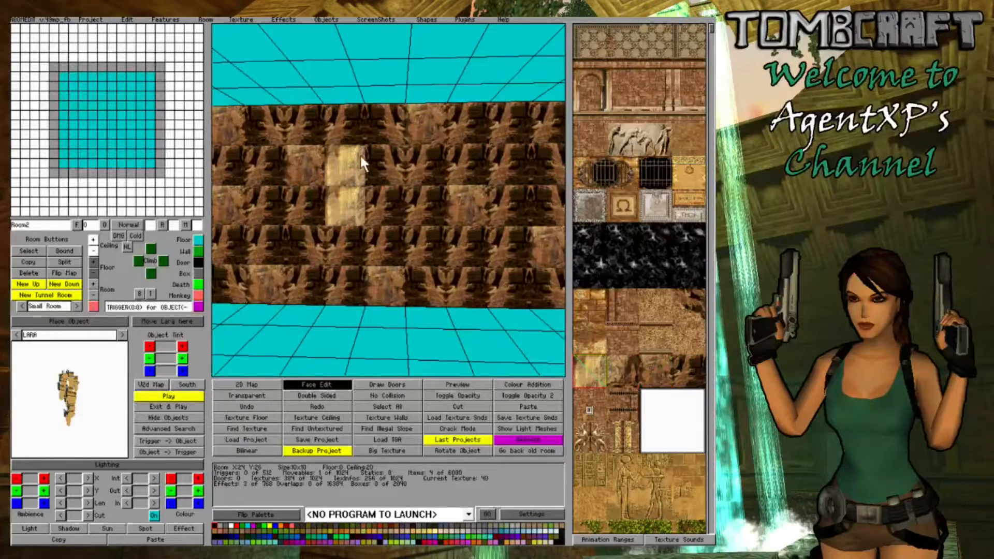
click(384, 165)
click(622, 370)
click(392, 209)
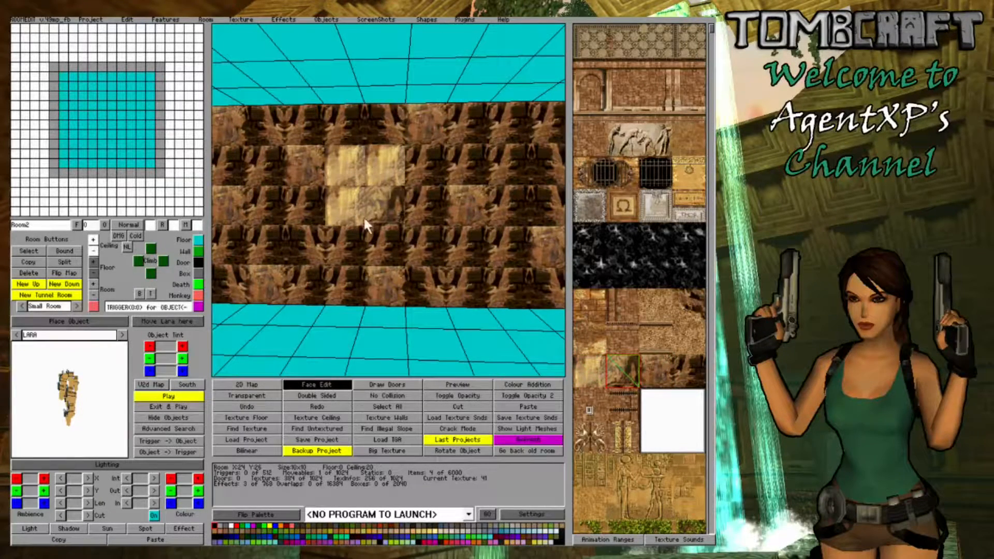
click(332, 131)
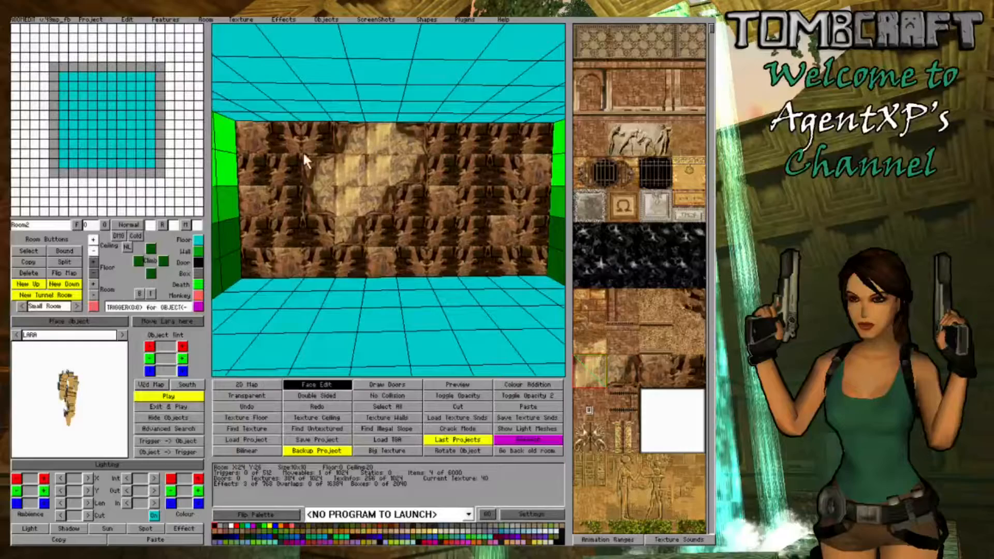
- Examine the textured far wall and its light patch from several angles and distances
key(Right)
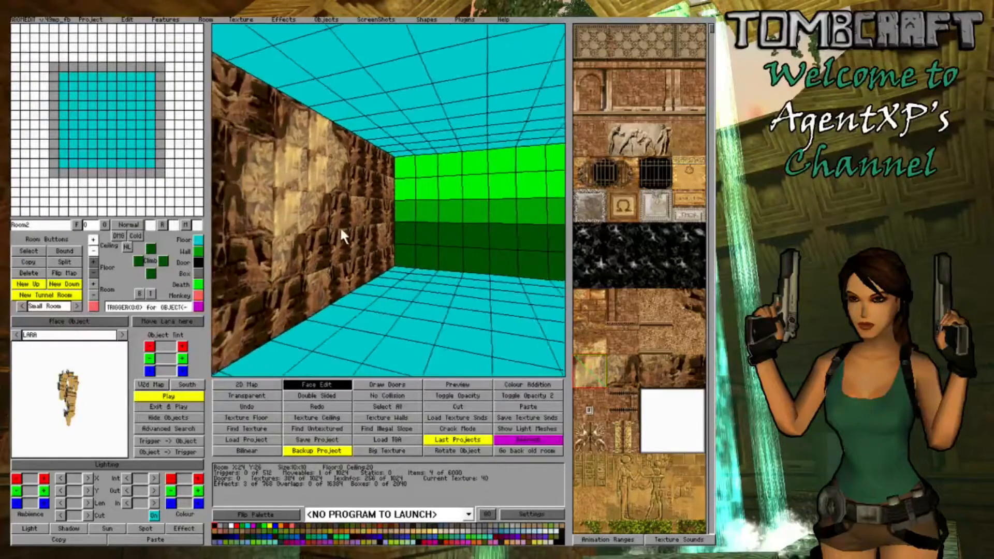
key(Left)
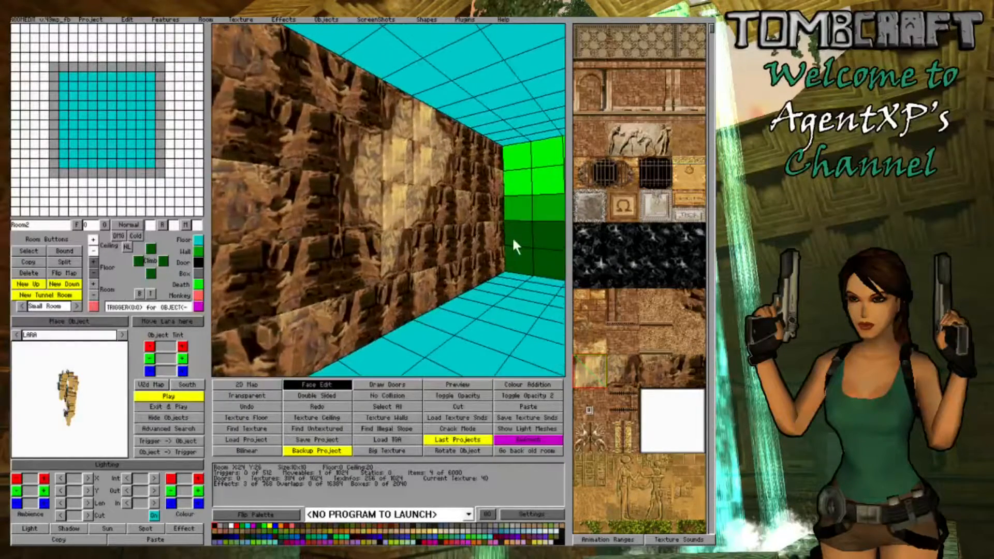
mouse_move(475, 235)
middle_down()
mouse_move(467, 233)
mouse_move(505, 224)
mouse_move(489, 239)
mouse_move(448, 236)
mouse_move(482, 234)
middle_up()
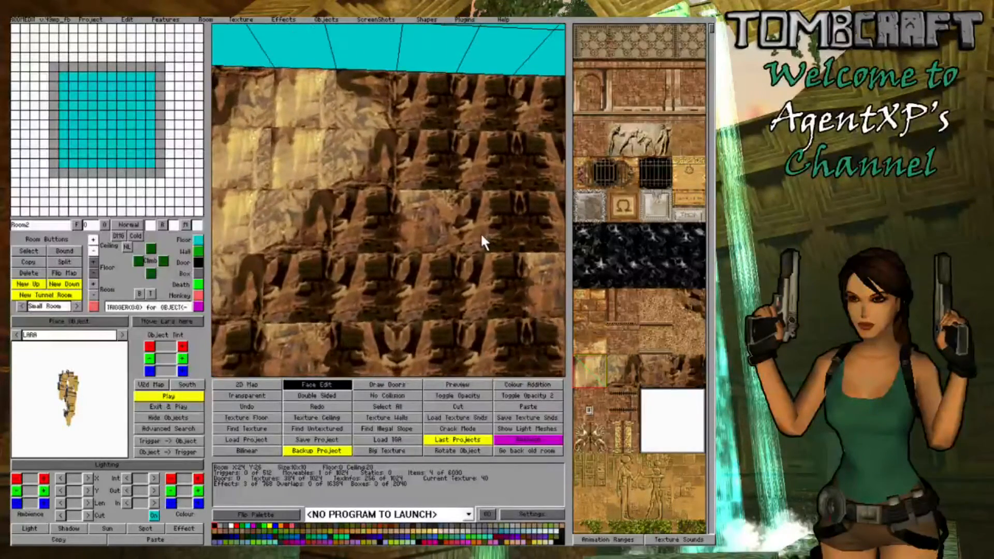
key(Page_Down)
key(Right)
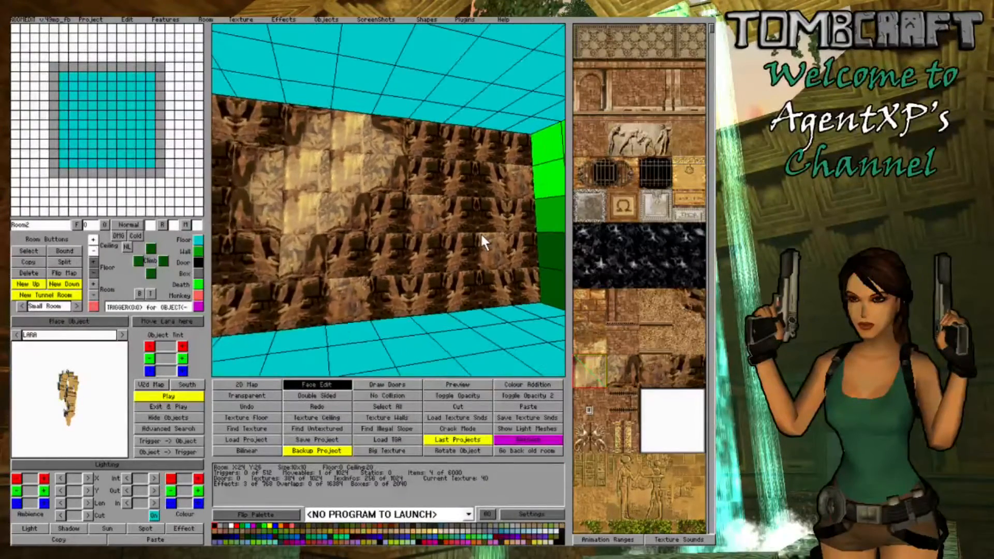
key(Left)
key(Right)
key(Right)
key(Right)
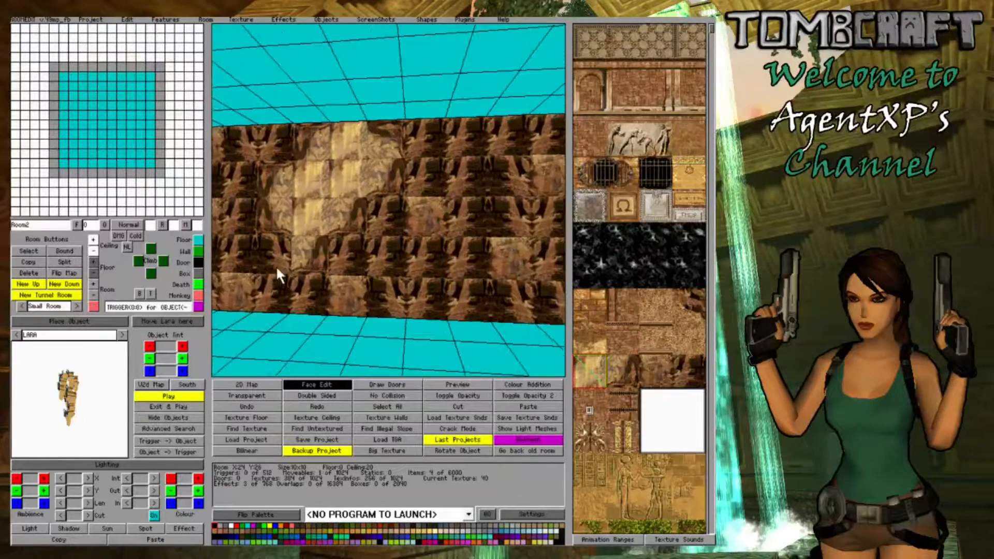
key(Page_Down)
key(Up)
key(Up)
key(Left)
key(Down)
key(Down)
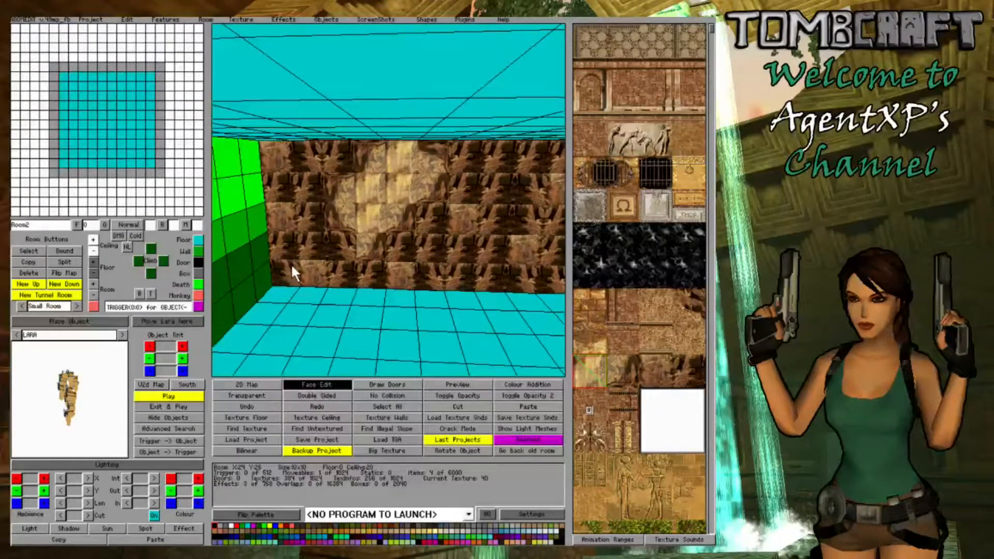
key(Down)
key(Up)
key(Up)
key(Left)
key(Left)
key(Left)
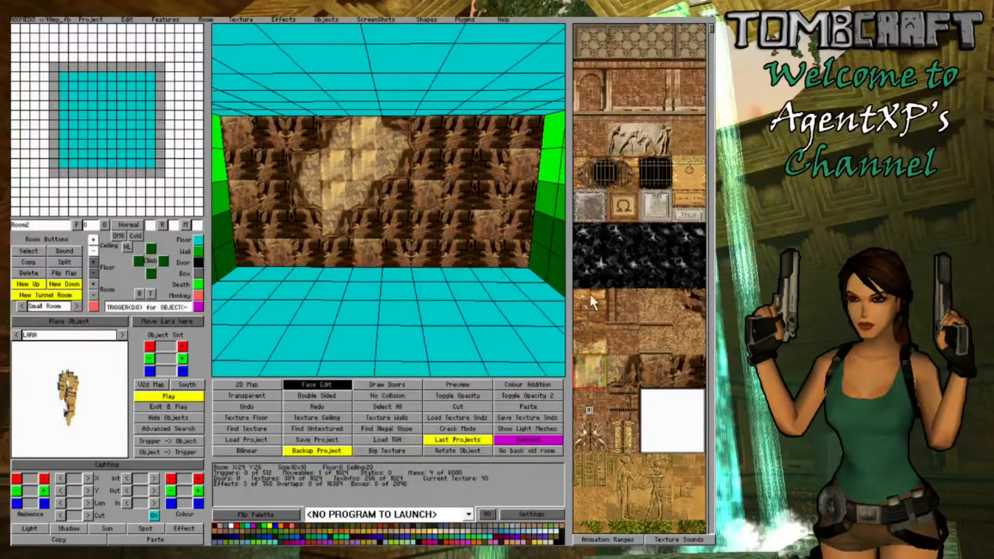
- Texture the entire floor with the sandy texture 34 and vary the orientation of its tiles
click(651, 305)
click(260, 418)
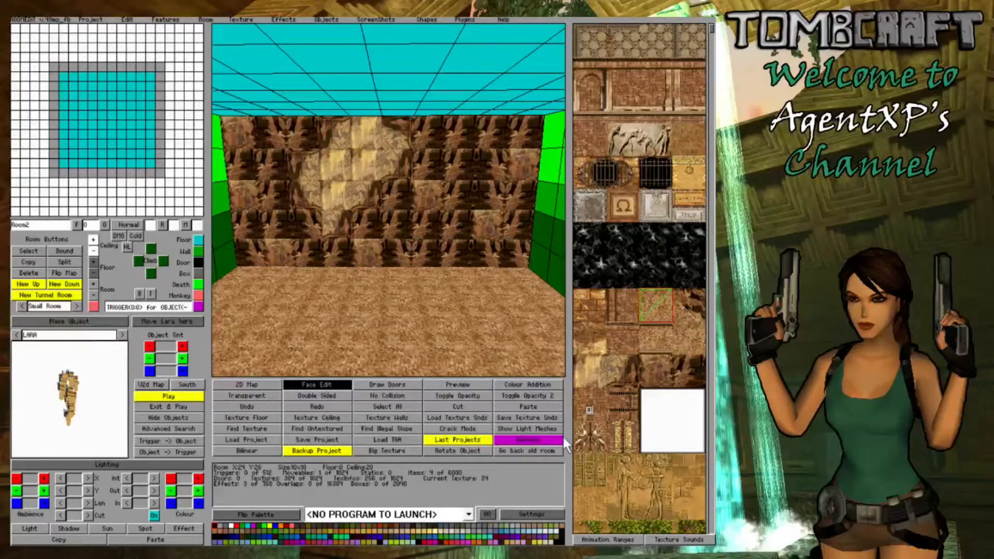
right_drag(388, 368, 359, 290)
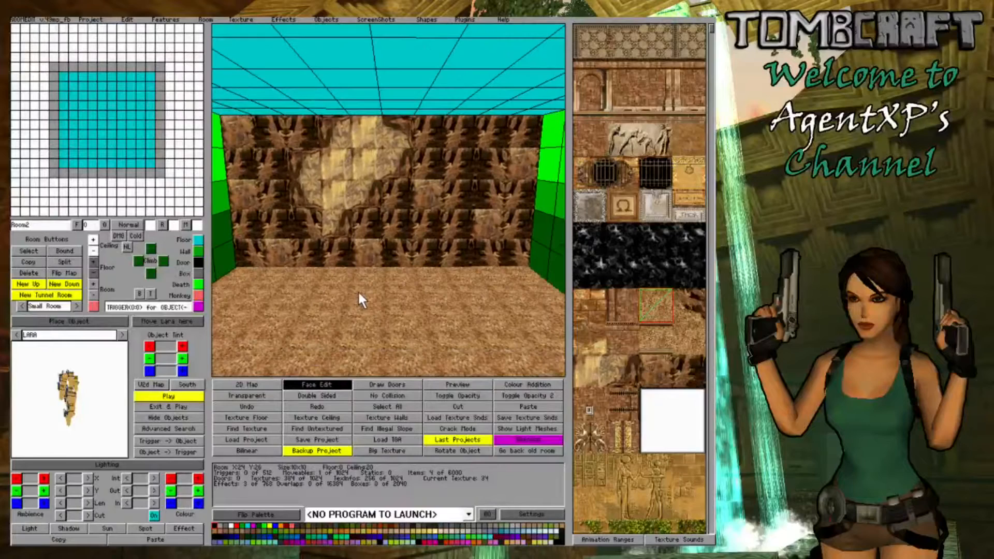
- Leave Face Edit mode, raise the row of ten floor blocks along the far wall and slope it up toward the wall
click(317, 385)
drag(231, 271, 521, 275)
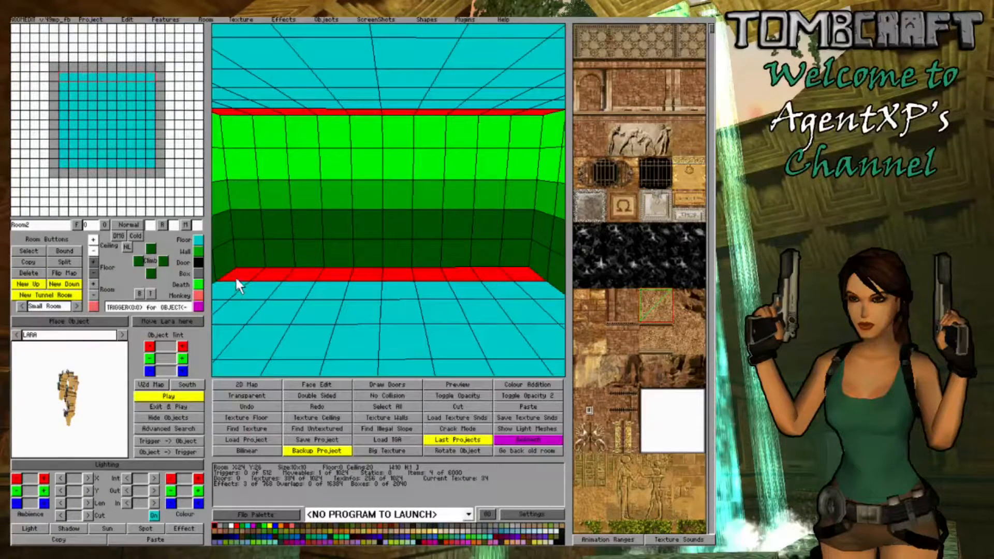
click(94, 258)
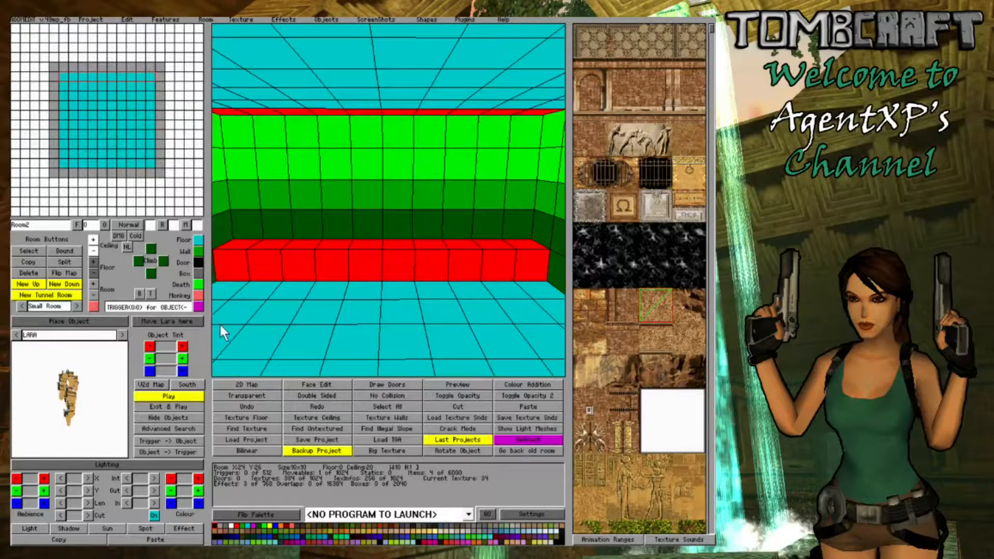
click(461, 252)
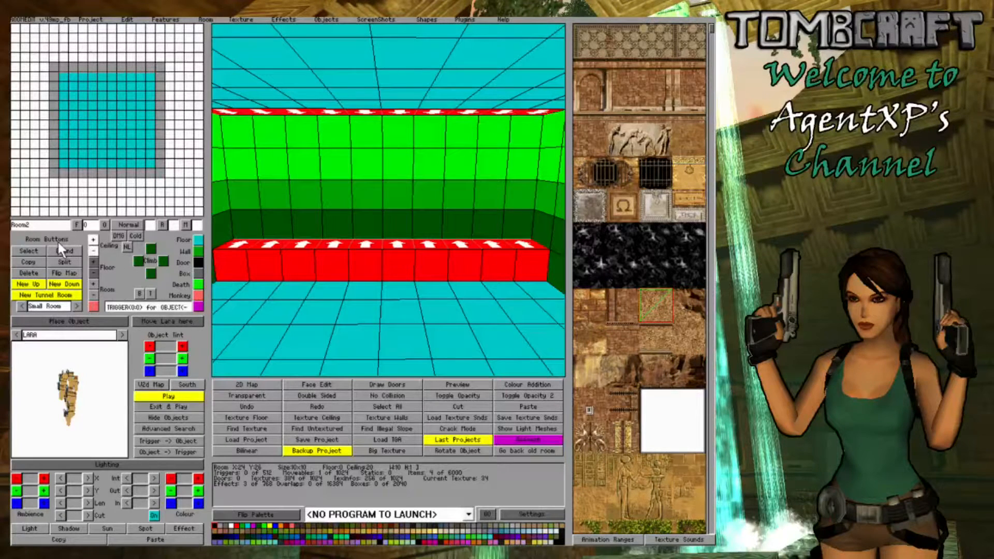
click(93, 260)
- Inspect the sloped row from the side and with textures displayed, clearing the block selection
key(Right)
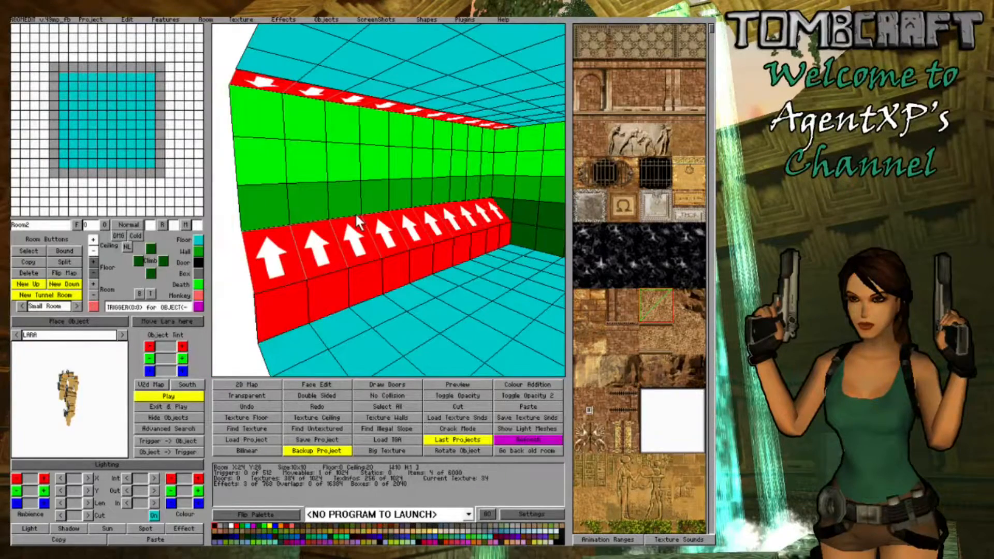
key(Left)
key(Left)
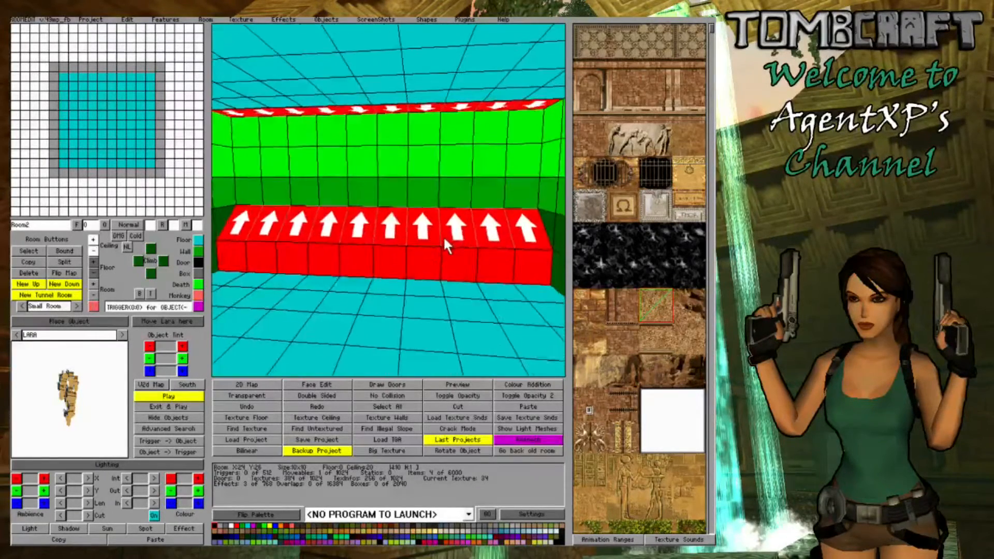
key(Right)
click(102, 465)
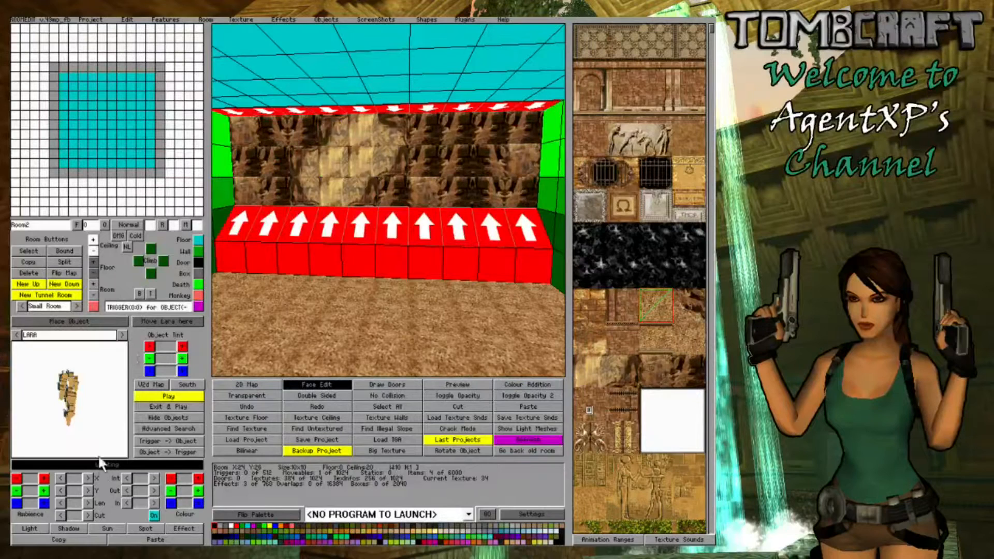
click(177, 186)
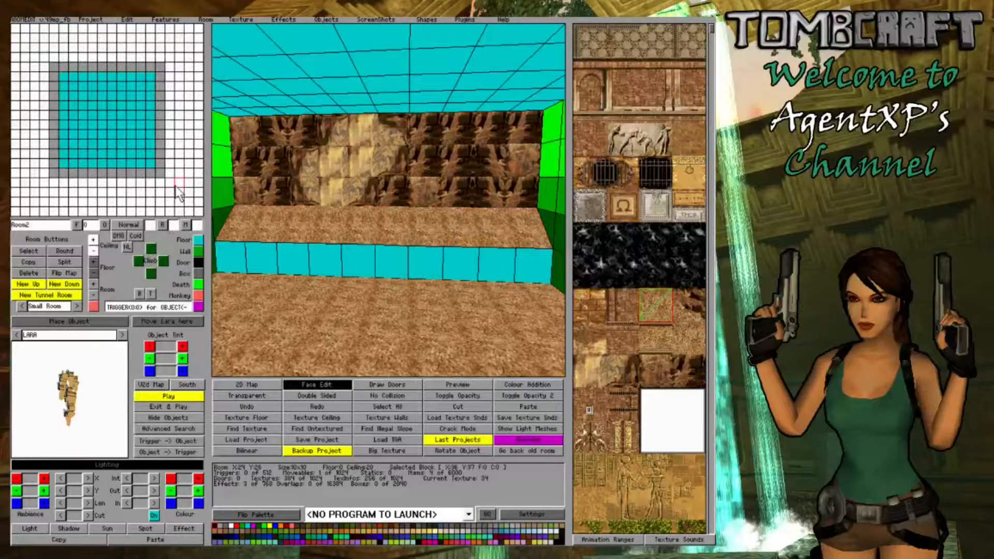
- Leave Face Edit mode and raise one block of the sloped row, right of centre, into a hump above its neighbours
click(311, 387)
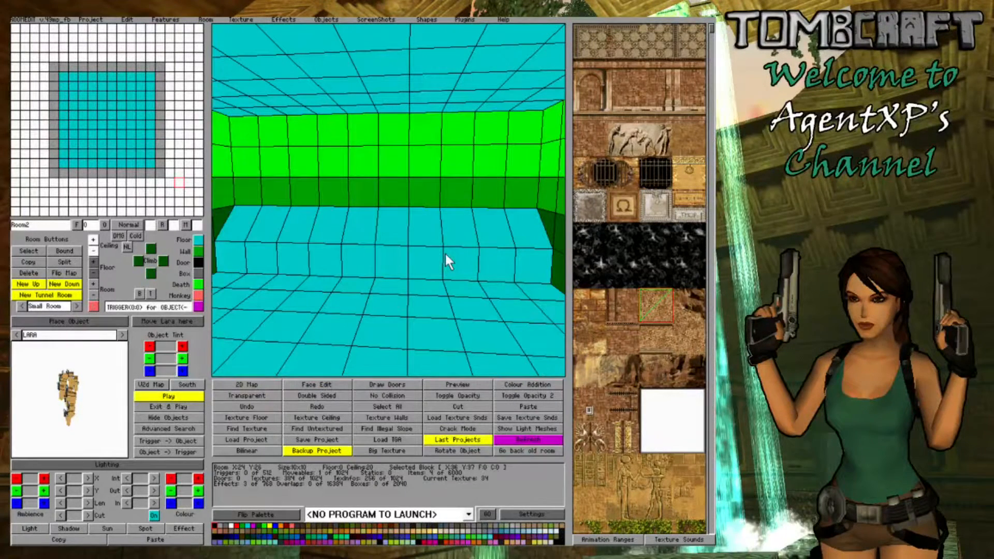
click(461, 224)
click(93, 261)
click(94, 261)
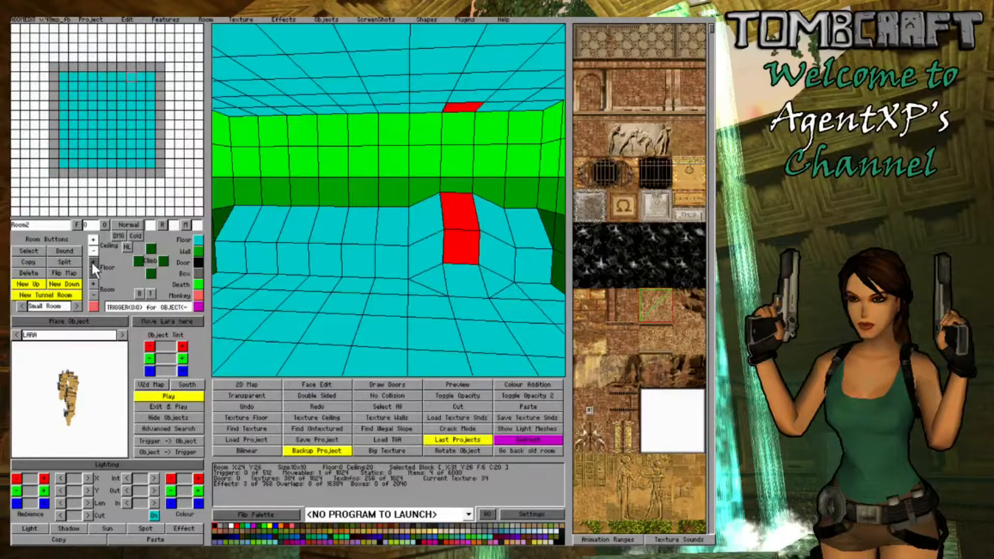
click(94, 261)
click(93, 262)
- Slope the floor up in front of the hump and raise the adjoining corners of the blocks on both sides
click(466, 272)
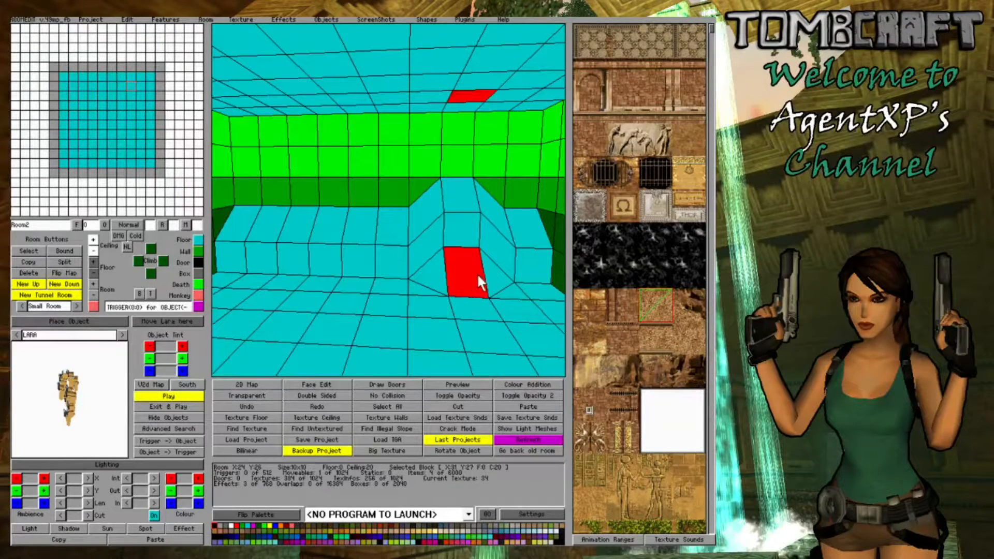
click(477, 272)
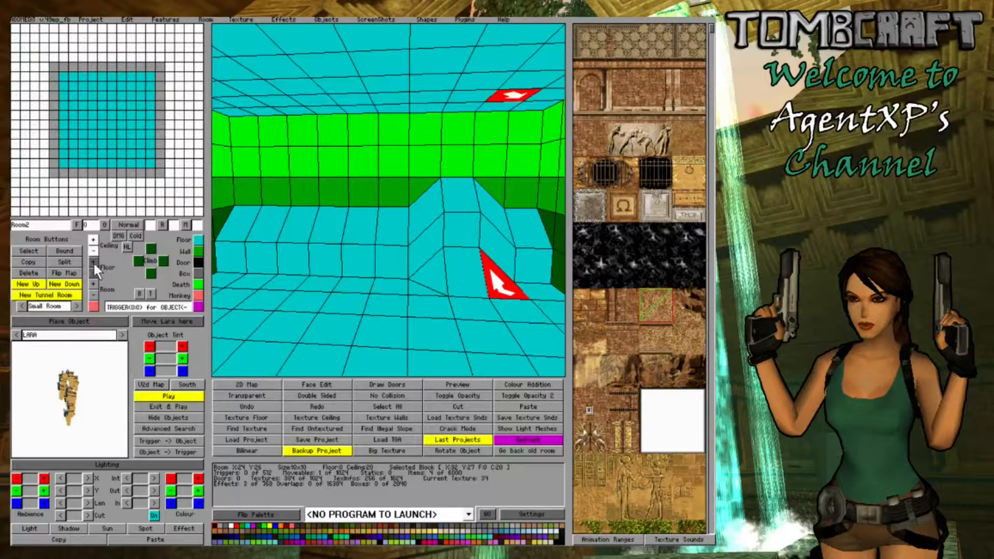
click(93, 261)
click(438, 274)
click(436, 276)
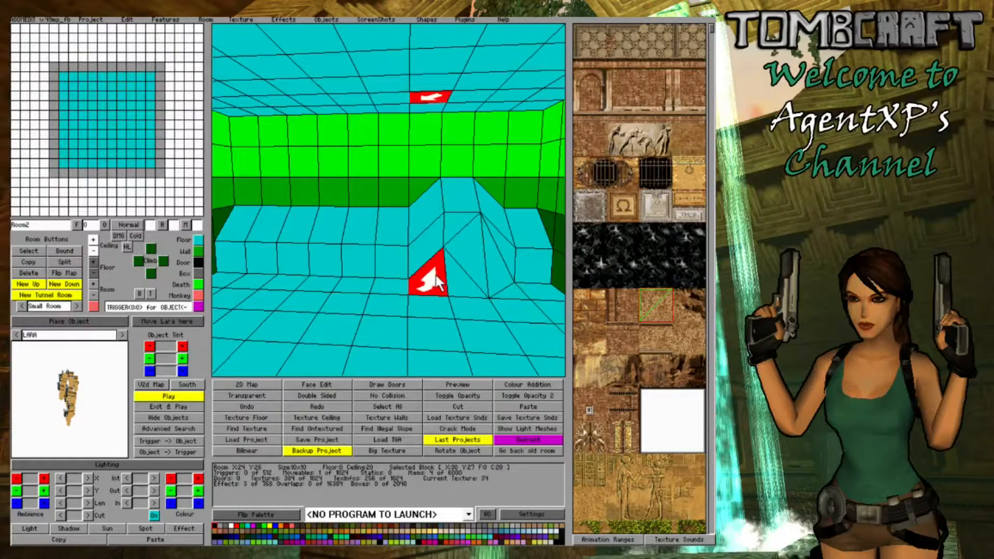
click(96, 261)
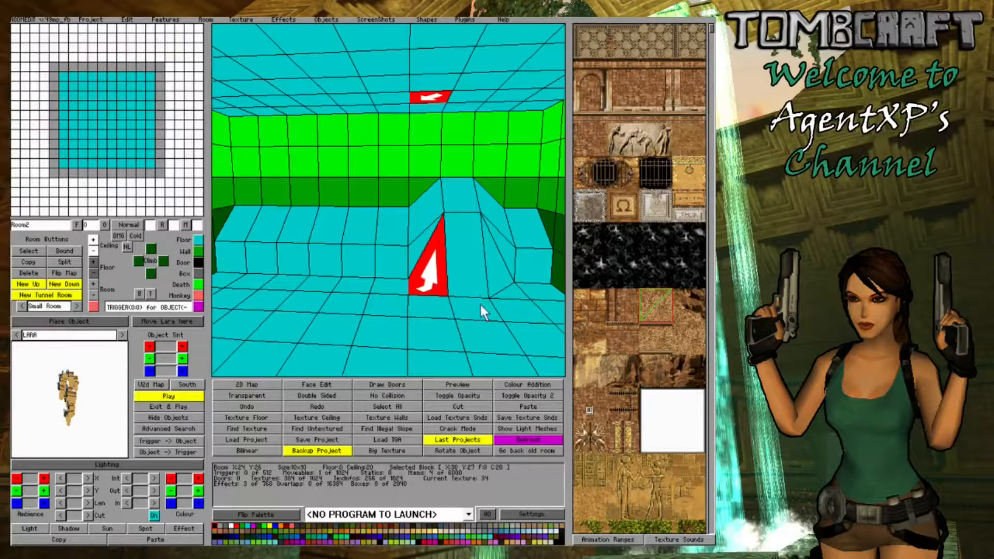
- Raise the hump-facing corners of the outer floor blocks, including X31 Y28 and X29 Y27, to round off the mound's foot
click(481, 305)
click(482, 308)
click(94, 261)
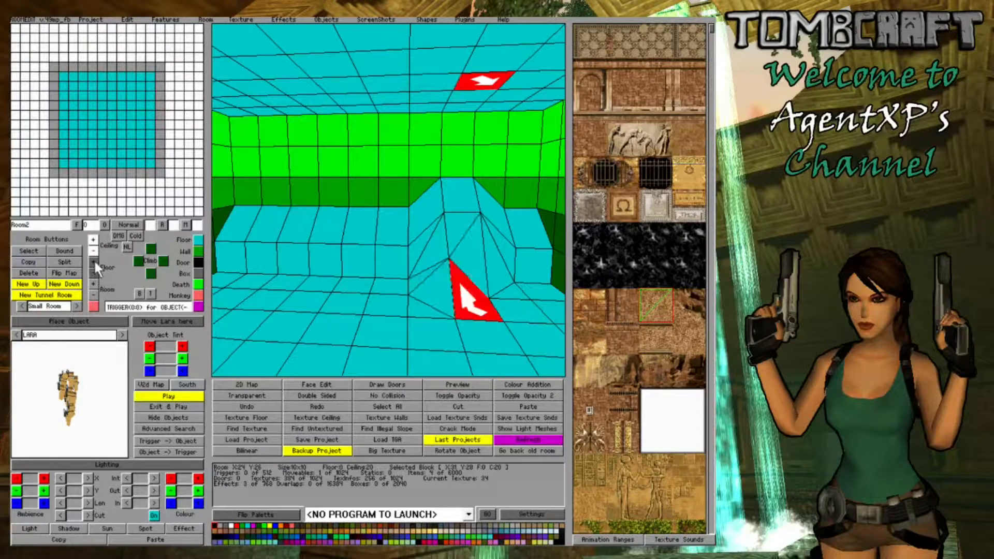
click(431, 330)
key(Left)
key(Right)
click(418, 288)
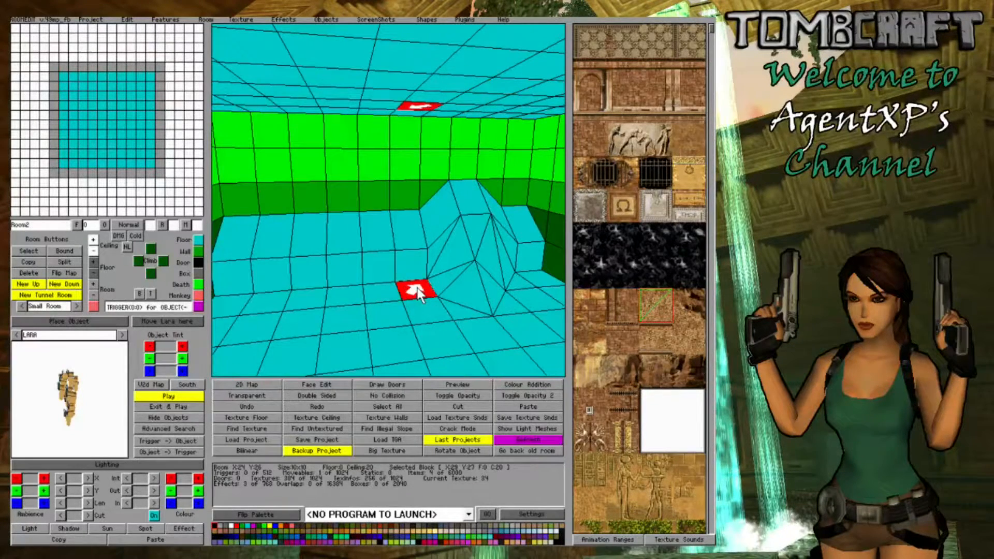
click(95, 261)
click(387, 315)
key(Left)
key(Right)
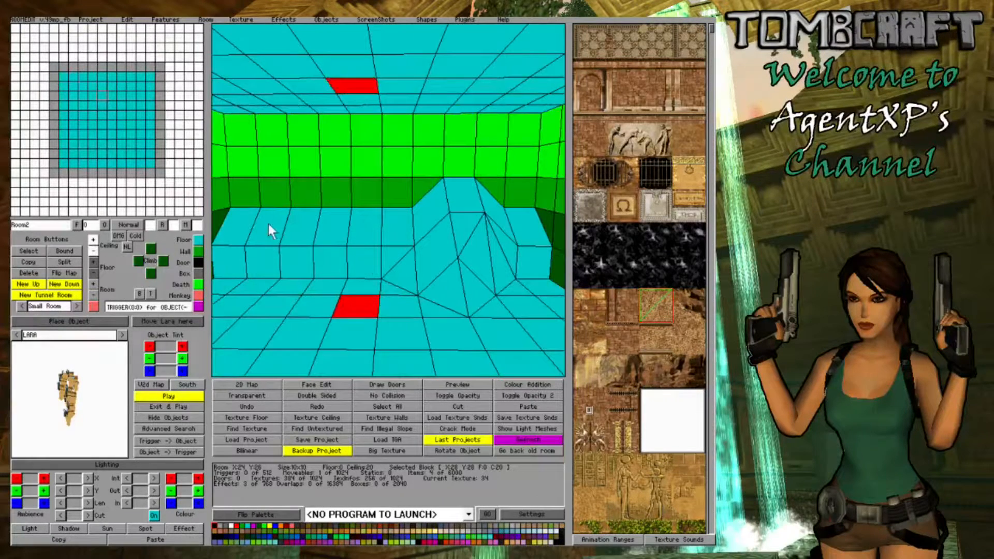
- Raise the left corner block of the sloped row and the block beside it, forming a second mound against the side wall
click(268, 225)
right_click(93, 262)
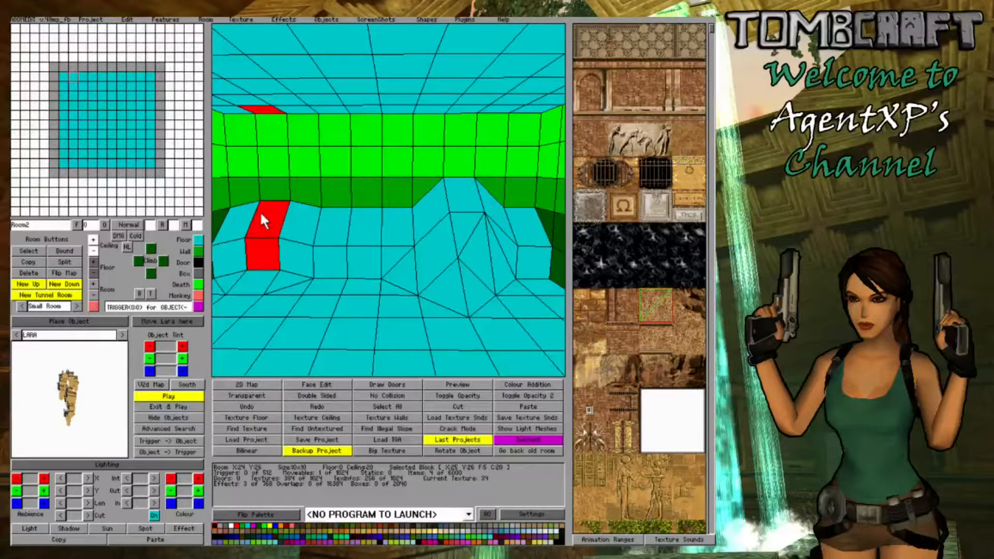
click(232, 223)
right_click(92, 263)
key(Left)
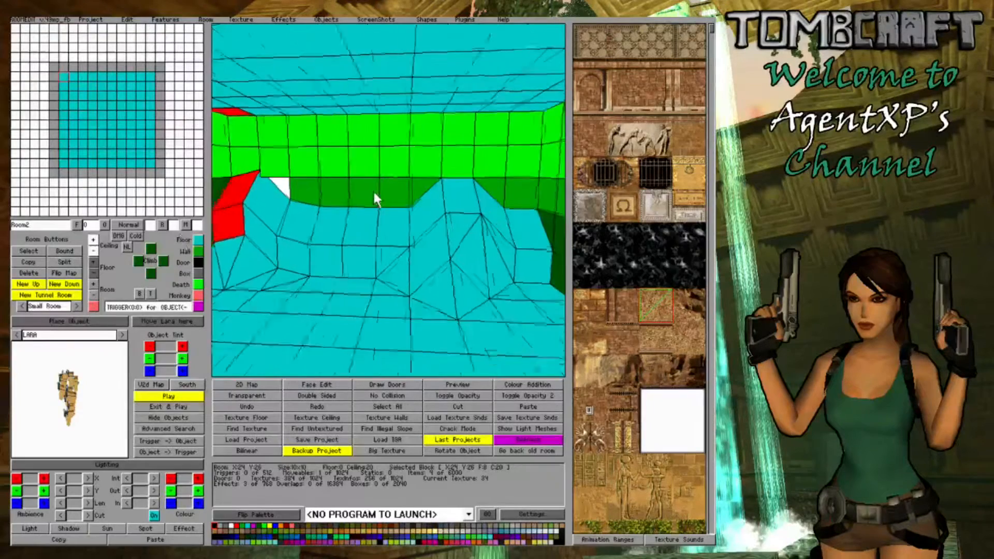
key(Right)
- Raise block X26 Y26 and slope the floor in front of it so the second mound descends gradually along the far wall
click(300, 225)
right_click(91, 265)
right_click(91, 265)
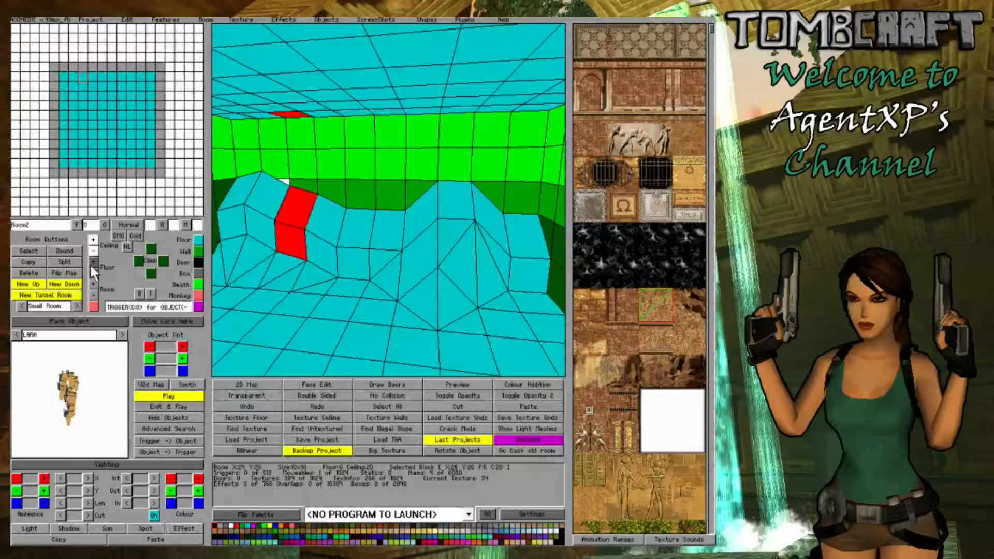
right_click(91, 265)
key(Left)
double_click(308, 288)
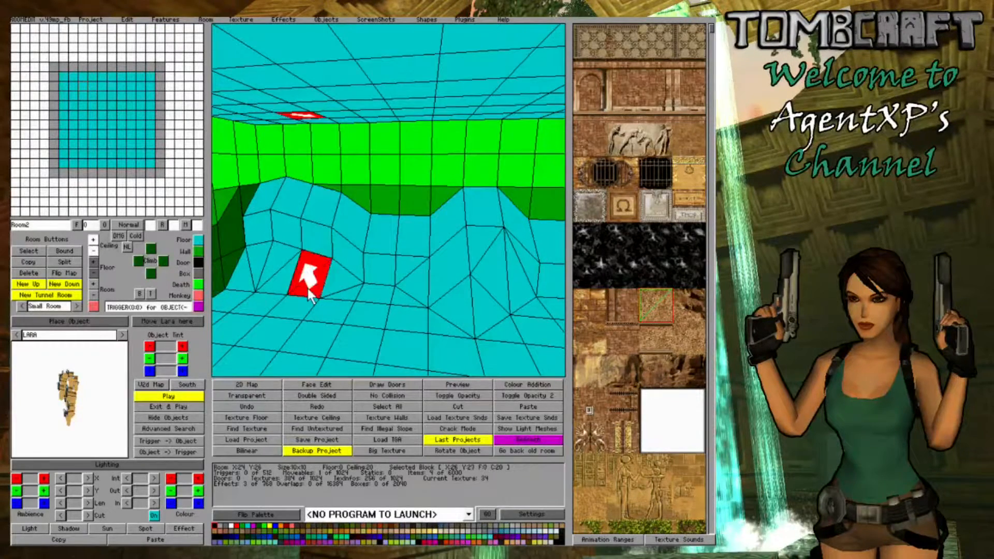
- Raise the wall-side edge of corner block X24 Y26 and adjust the section of the side wall beside the second mound
double_click(257, 217)
click(92, 263)
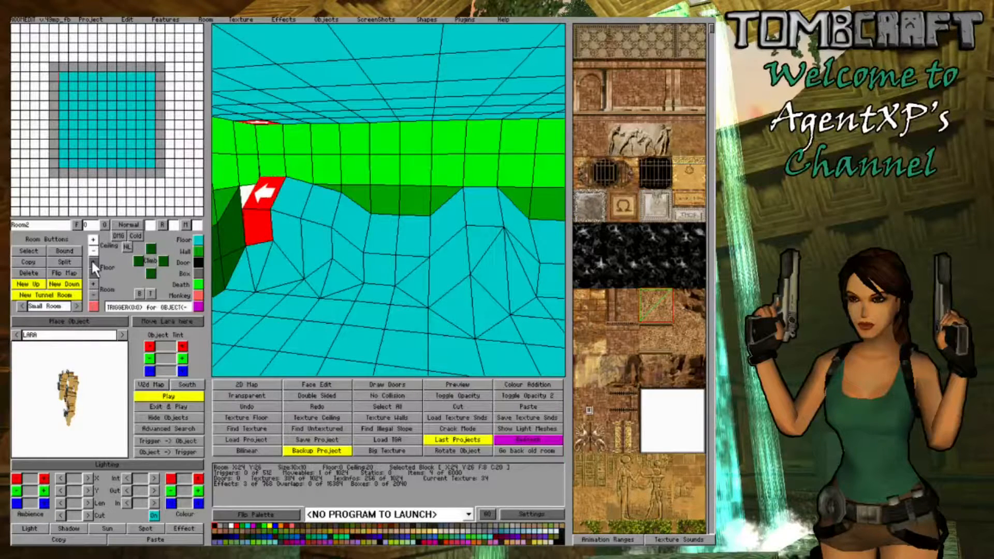
click(91, 259)
click(91, 259)
double_click(241, 231)
click(242, 233)
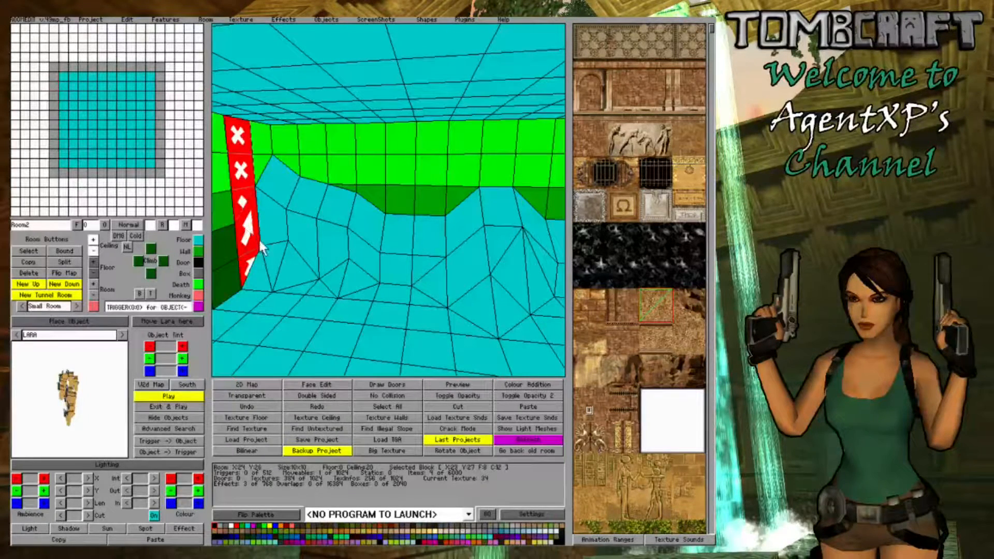
click(92, 271)
click(92, 271)
click(92, 271)
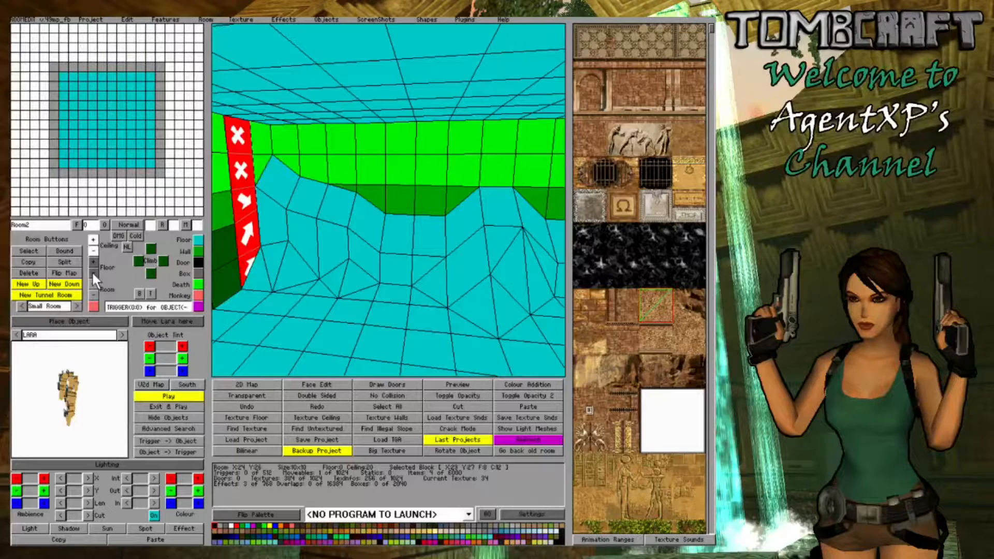
click(92, 272)
- Examine the reshaped slopes along the far wall, marking their two rows of blocks and clearing the selection
click(337, 288)
right_drag(336, 287, 285, 228)
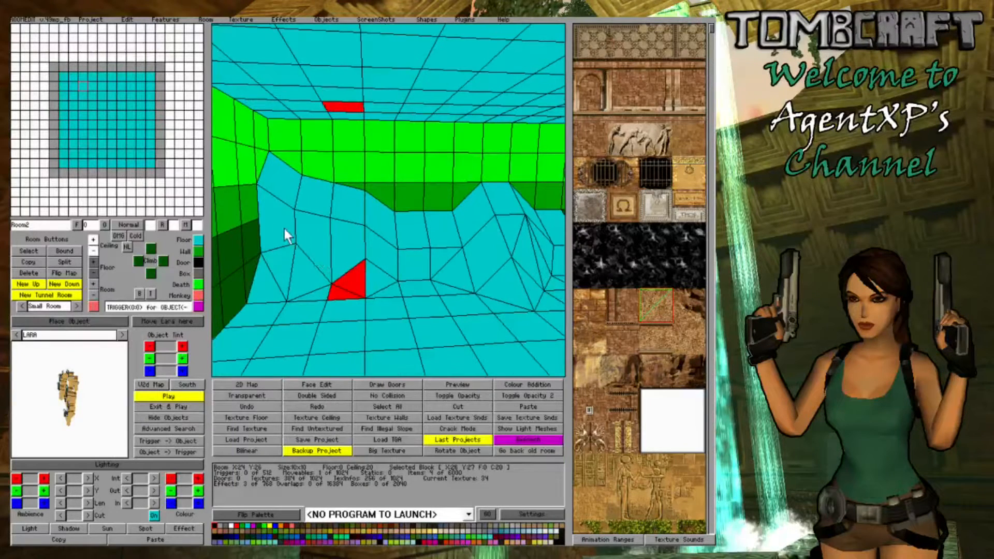
click(285, 230)
click(347, 262)
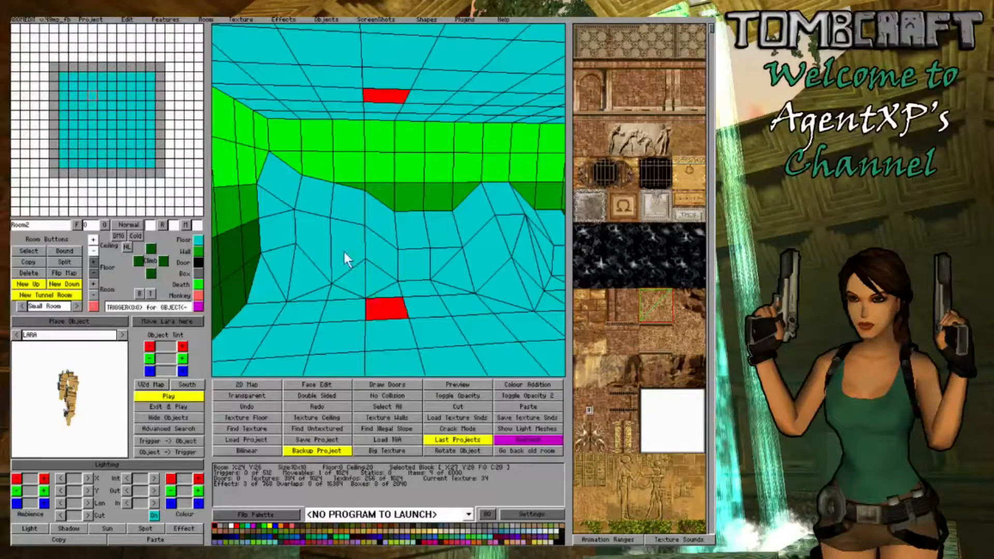
drag(318, 226, 486, 229)
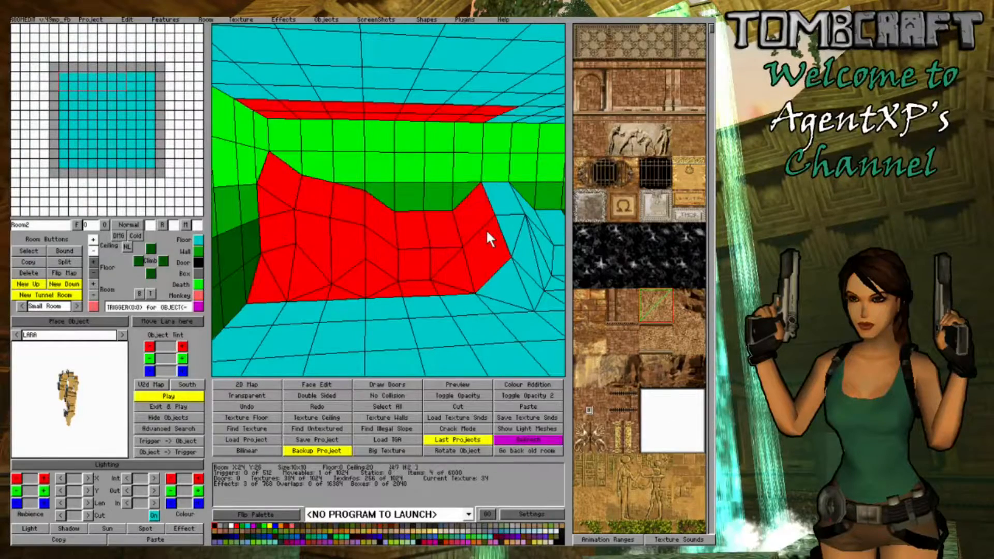
click(528, 283)
mouse_move(508, 304)
right_down()
mouse_move(484, 295)
mouse_move(497, 303)
right_up()
- Turn on Face Edit mode and cover the upper row of slopes along the far wall with rock texture 43
click(319, 385)
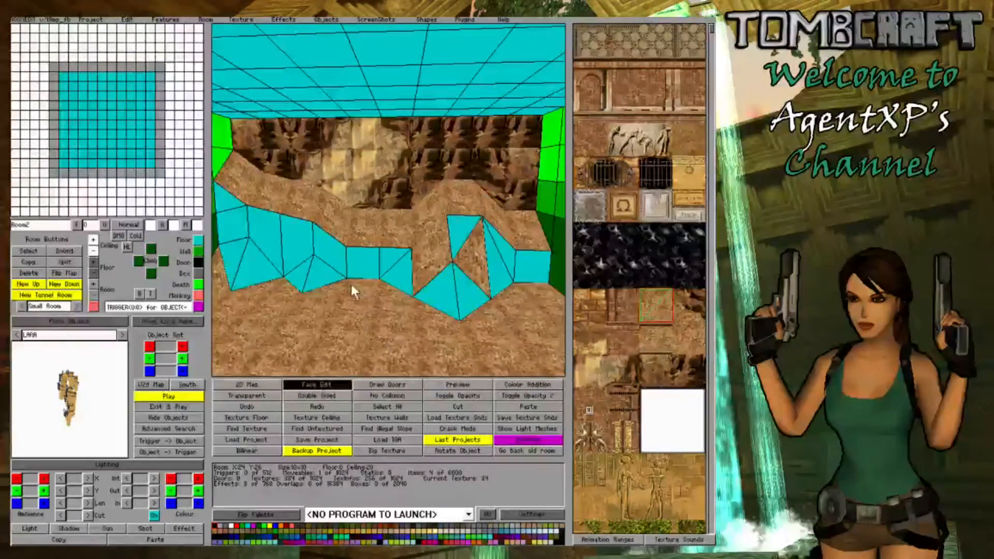
right_drag(350, 284, 313, 284)
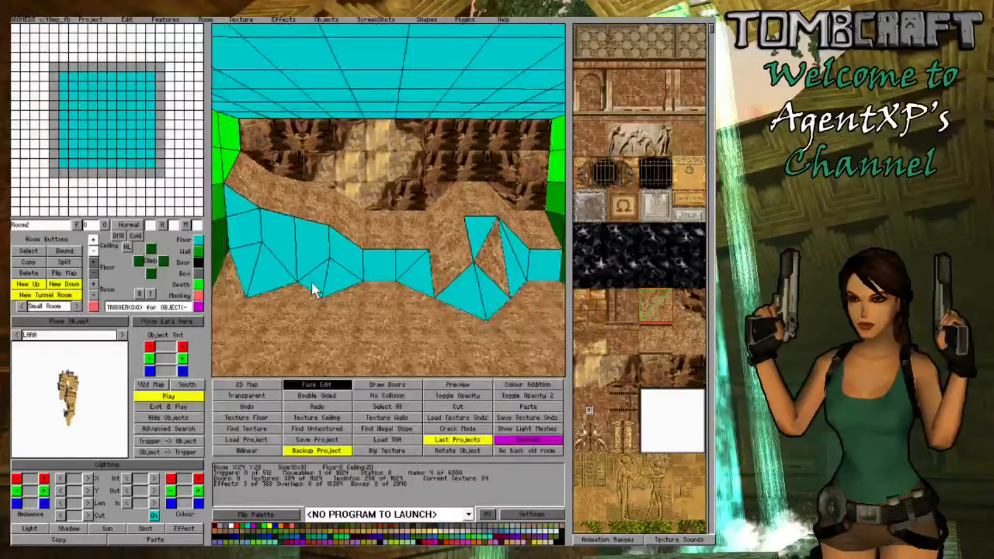
click(691, 365)
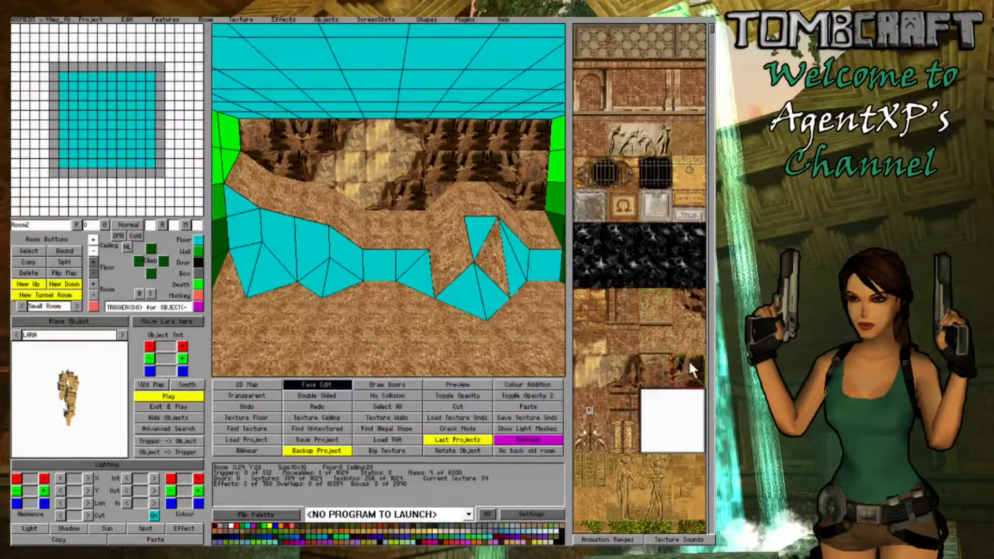
drag(249, 180, 475, 228)
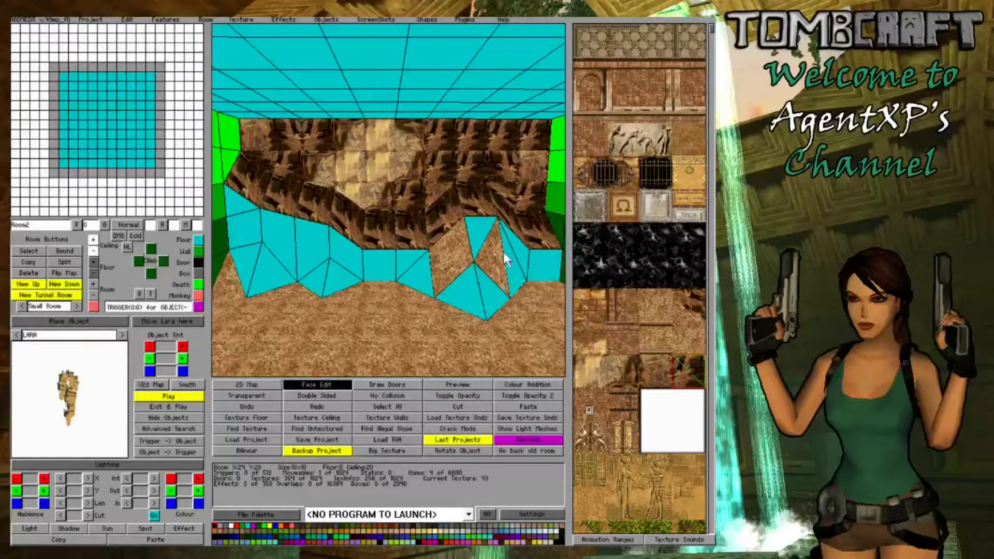
- Cover the lower slopes in front of both mounds with the same rock texture down to the sandy floor
click(242, 219)
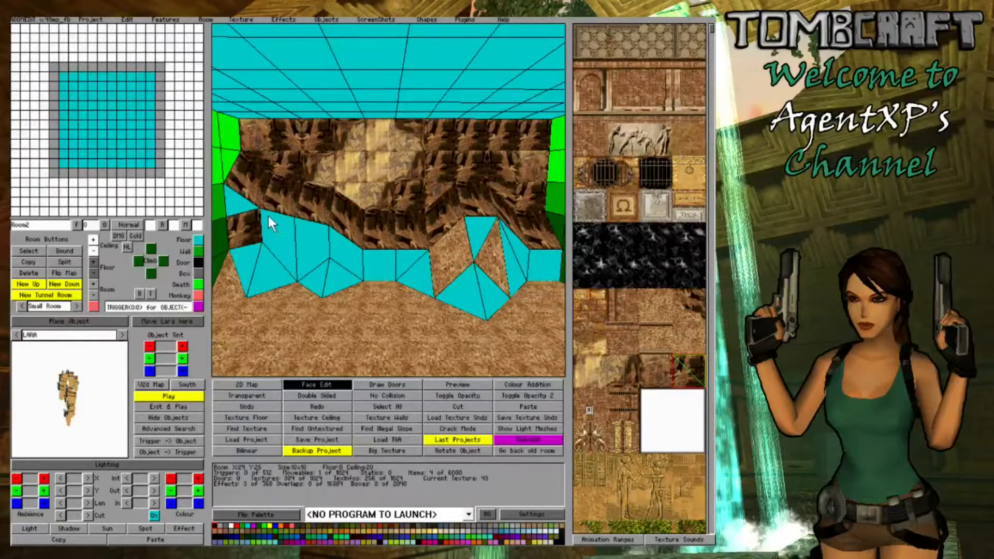
drag(269, 218, 412, 261)
mouse_move(231, 202)
mouse_down()
mouse_move(242, 239)
mouse_move(273, 265)
mouse_up()
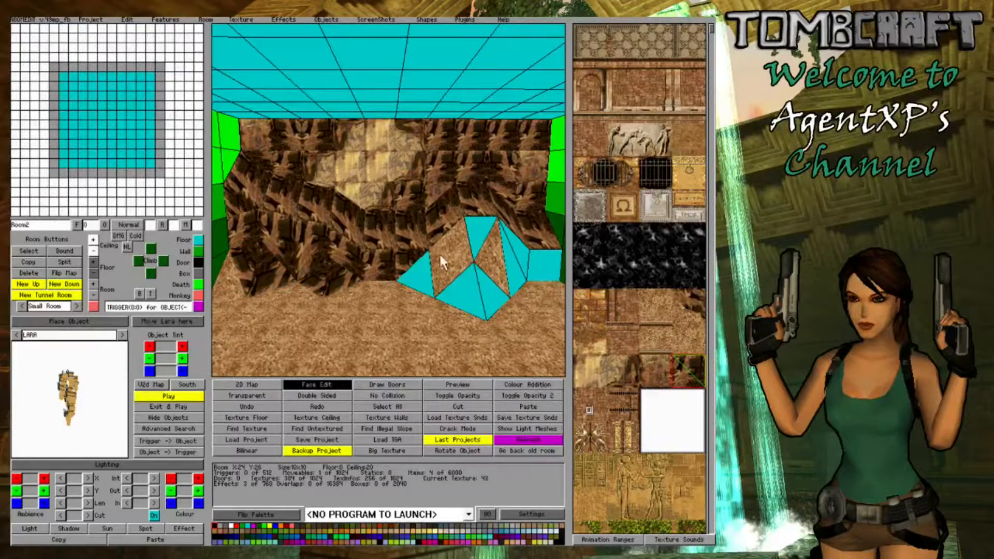
mouse_move(439, 253)
mouse_down()
mouse_move(415, 273)
mouse_move(489, 249)
mouse_move(502, 257)
mouse_move(517, 243)
mouse_move(470, 286)
mouse_up()
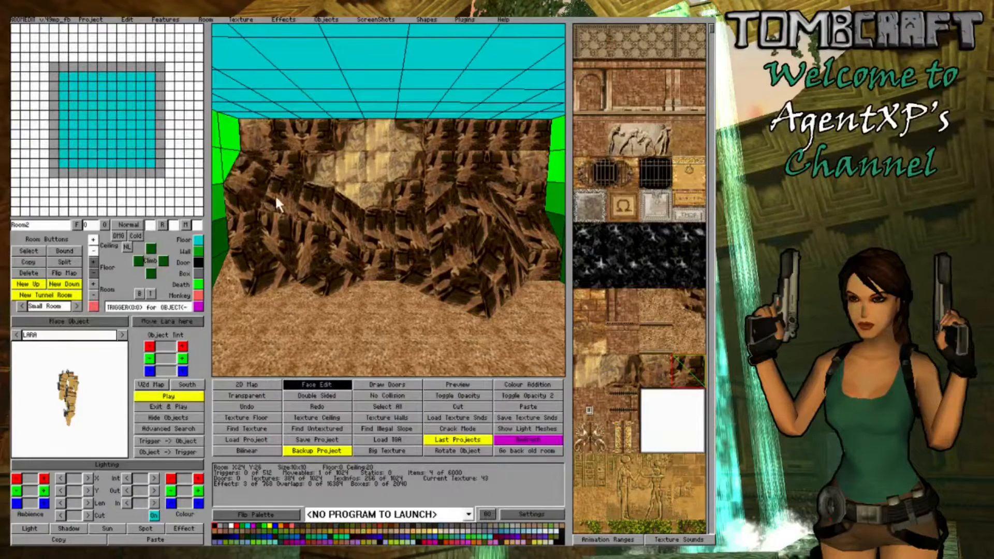
- Vary the orientation of the rock tiles on the slopes, including the triangular faces of the right-hand mound
click(448, 220)
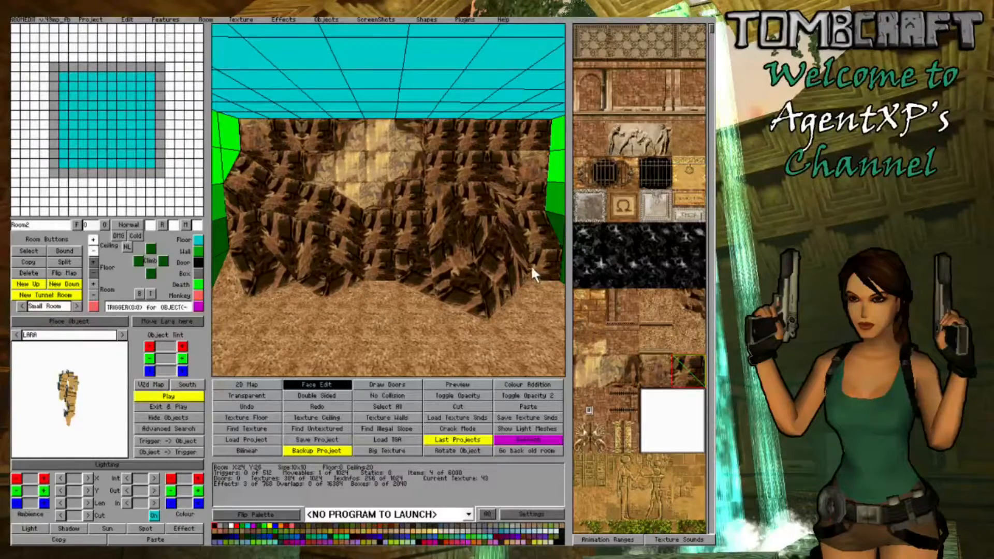
mouse_move(530, 265)
right_down()
mouse_move(510, 261)
mouse_move(550, 266)
mouse_move(517, 266)
right_up()
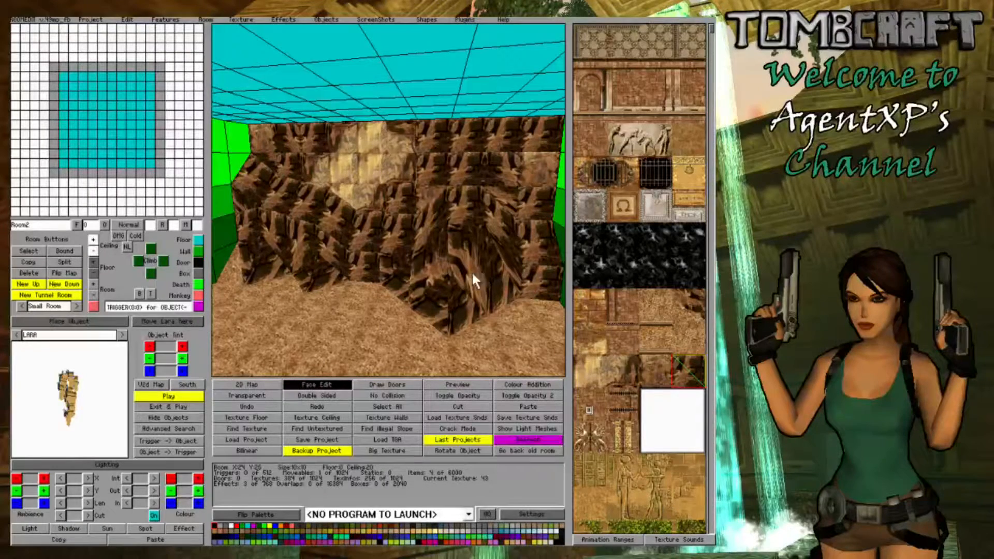
click(472, 271)
click(497, 278)
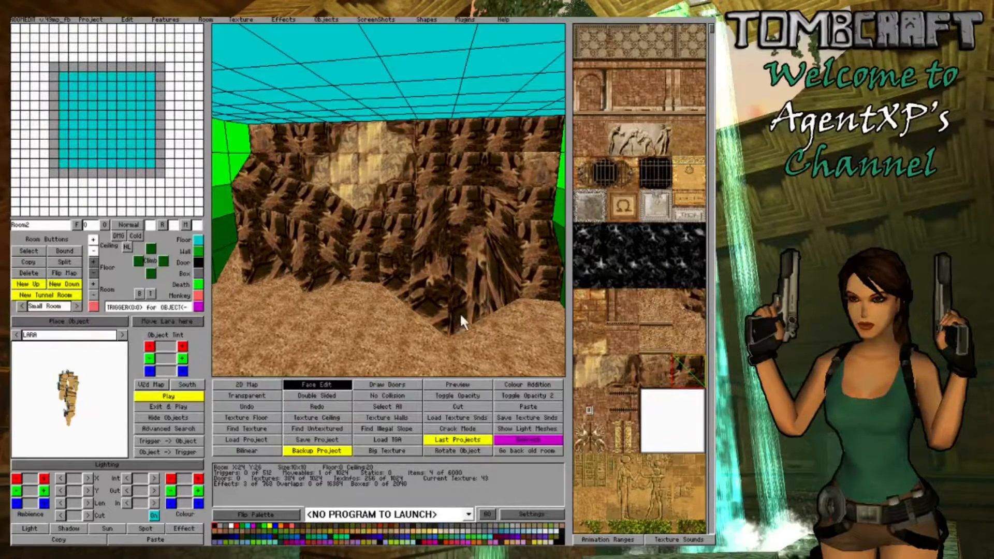
- Blend the foot of the right-hand mound into the sand with texture 35 and retouch the nearby slope faces with rock
click(690, 300)
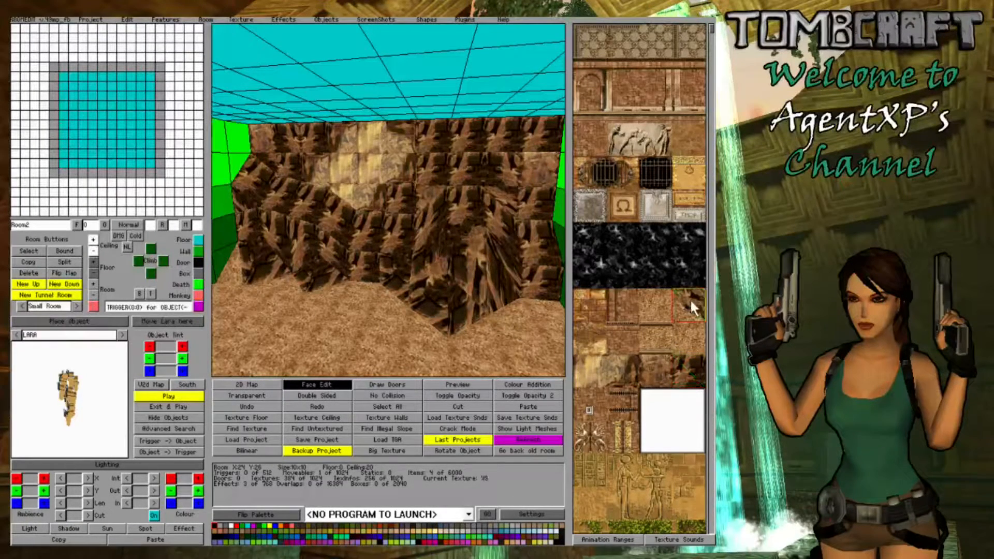
click(436, 321)
right_drag(412, 309, 389, 265)
click(434, 305)
alt+click(465, 235)
click(448, 264)
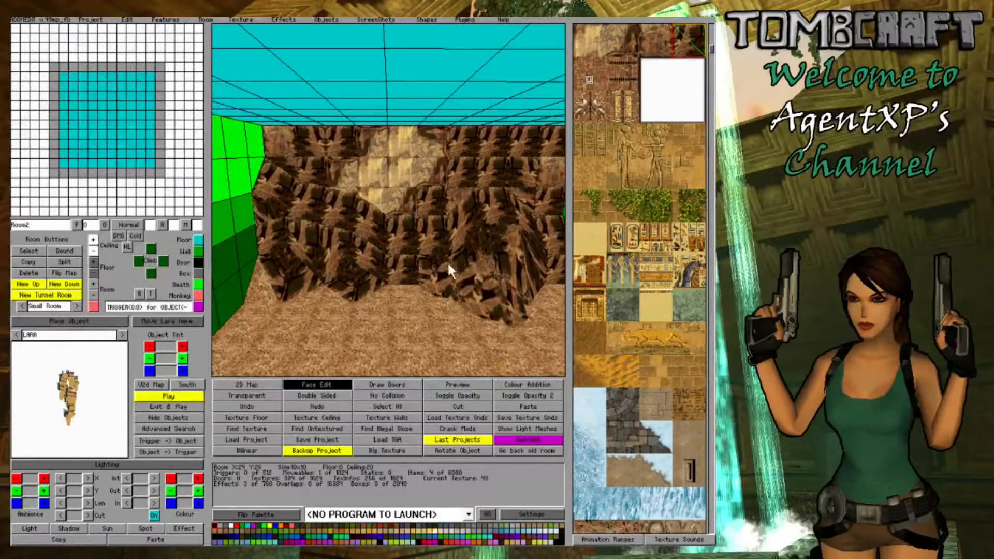
- Blend the remaining slope foot with texture 35 and fill the gap beside the left side wall with rock texture 43
alt+click(401, 296)
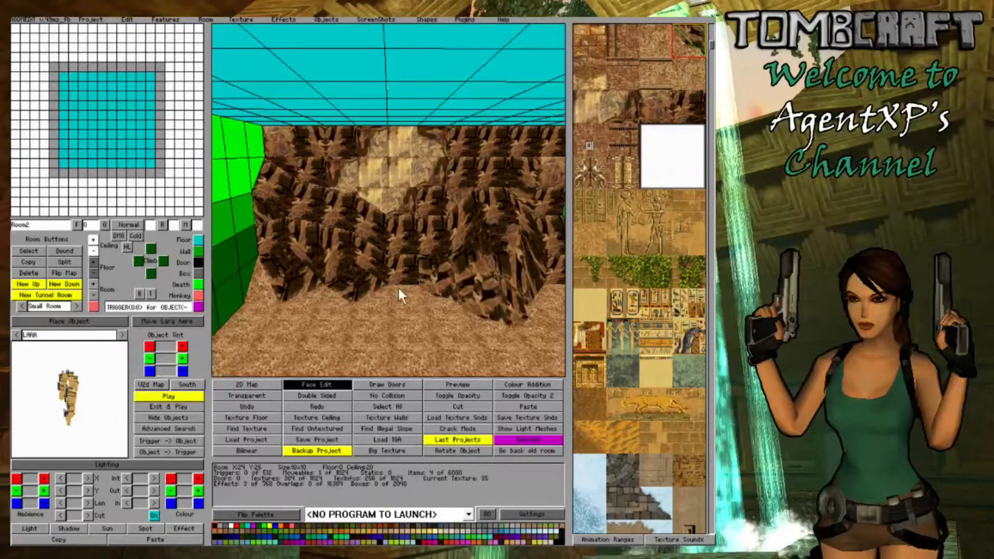
click(345, 293)
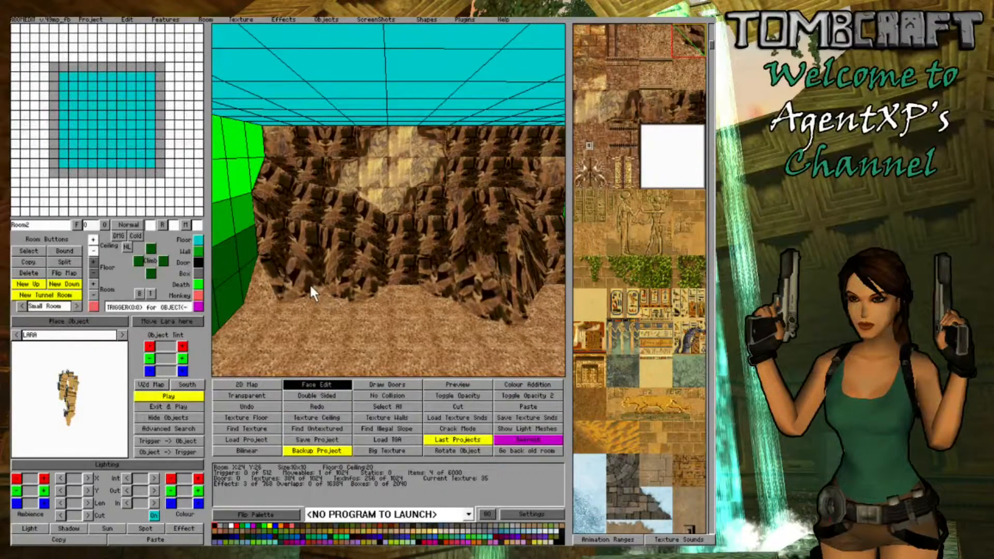
alt+click(312, 242)
click(273, 250)
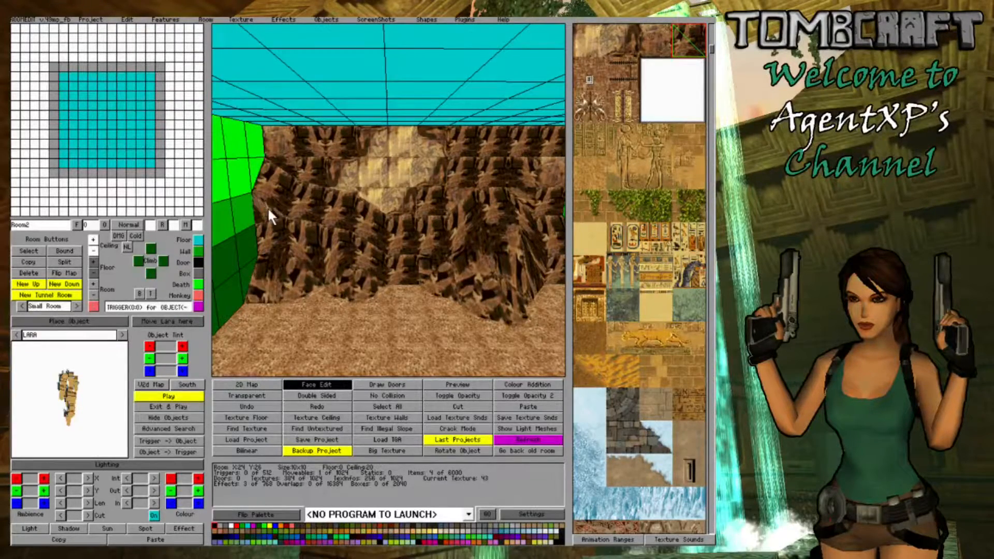
key(Left)
key(Right)
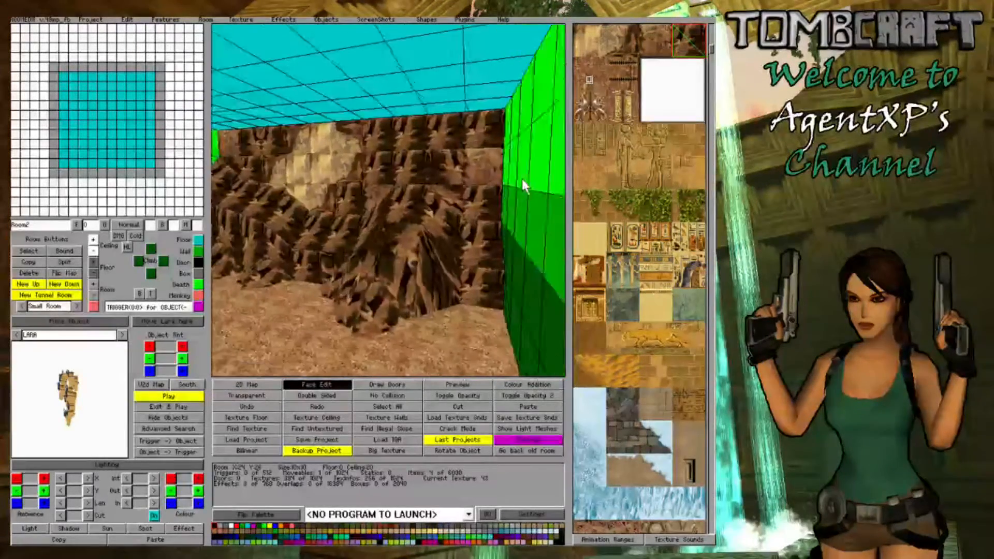
- Inspect the textured rock slopes and the remaining bare side walls from several angles
key(Left)
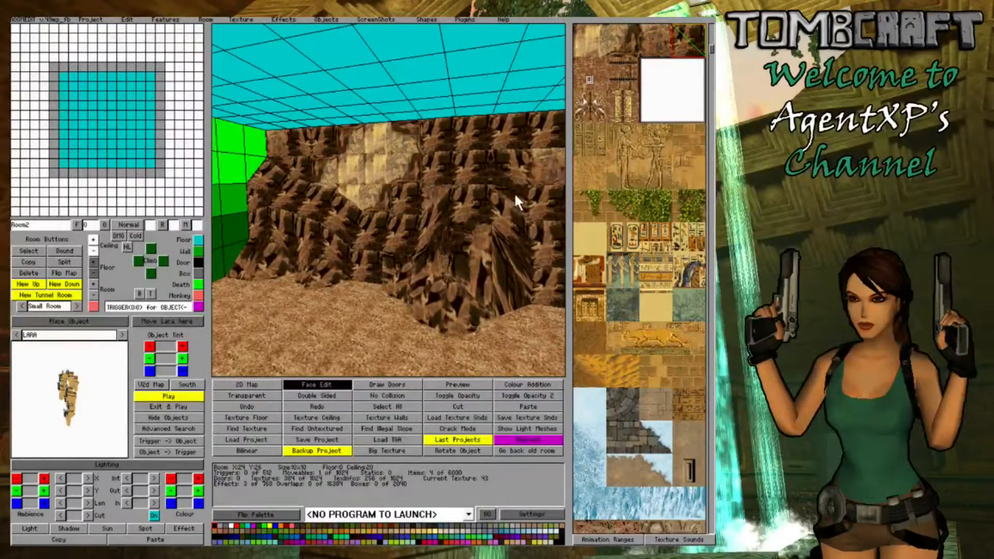
key(Right)
key(Left)
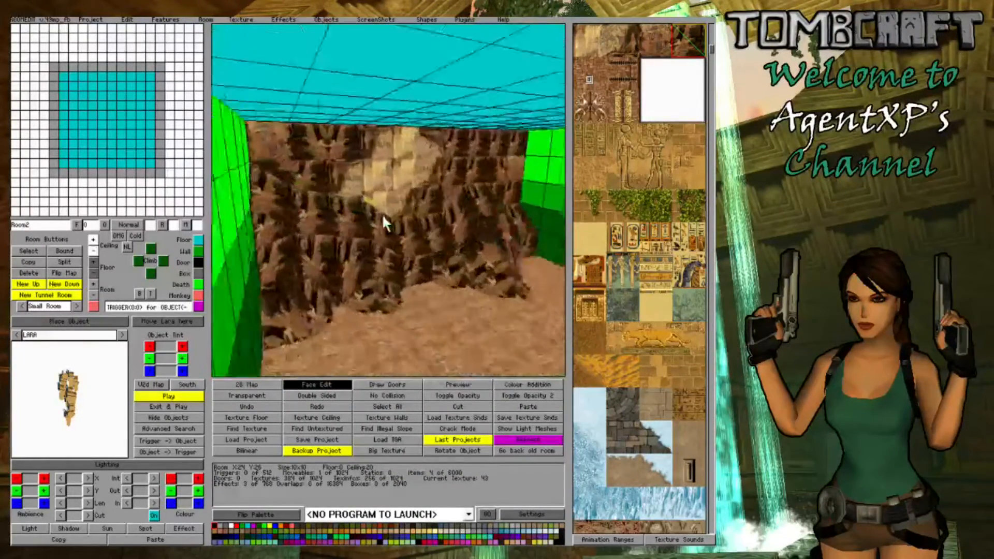
middle_drag(384, 215, 416, 310)
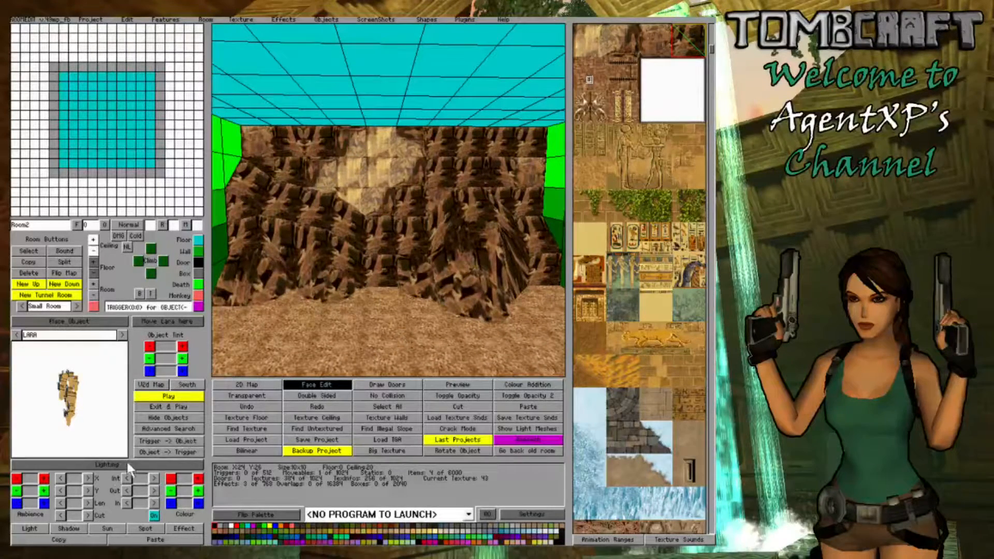
click(113, 465)
click(96, 464)
middle_drag(382, 308, 438, 292)
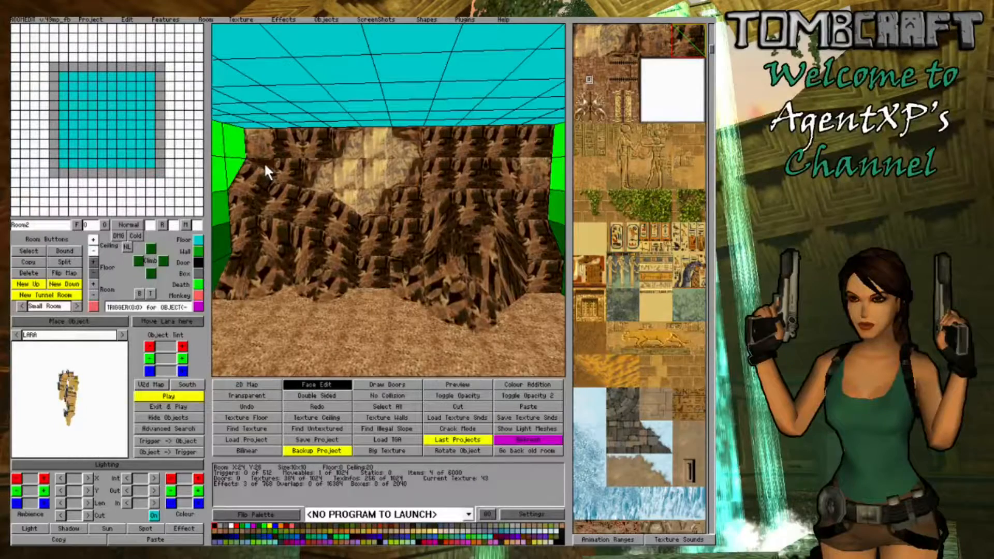
- Switch back to geometry editing, lower the ceiling row along the far wall, and lower the wall-side edge of eight of its blocks further
click(344, 388)
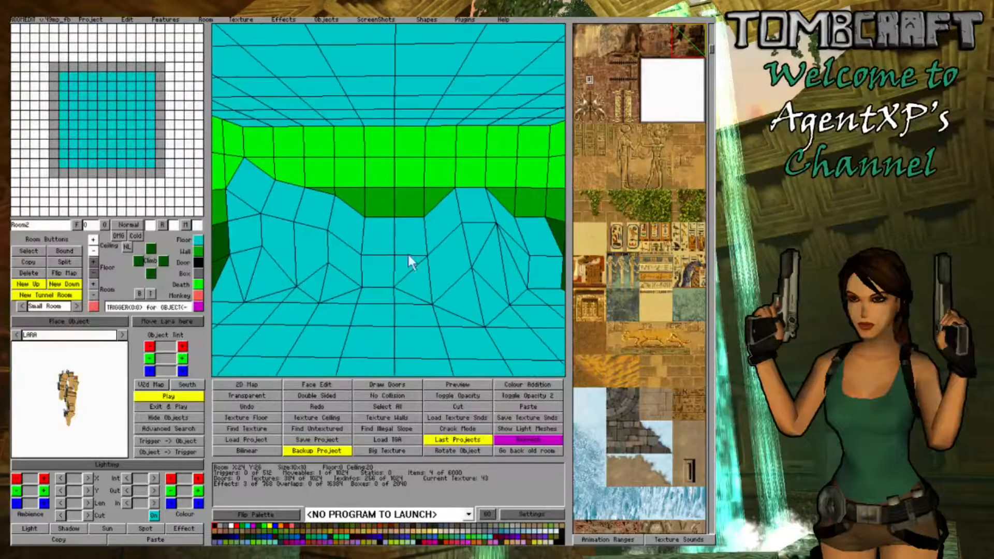
drag(552, 122, 260, 131)
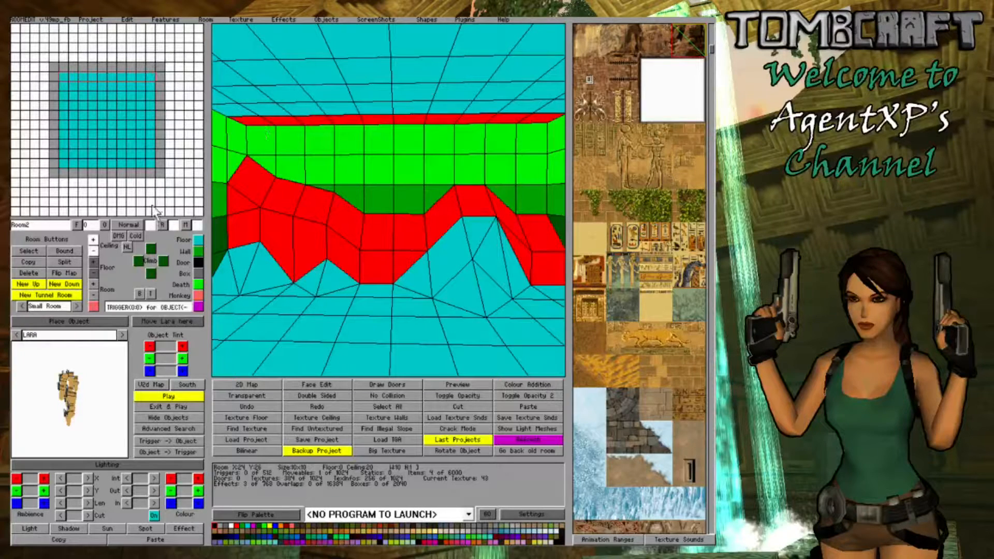
click(93, 250)
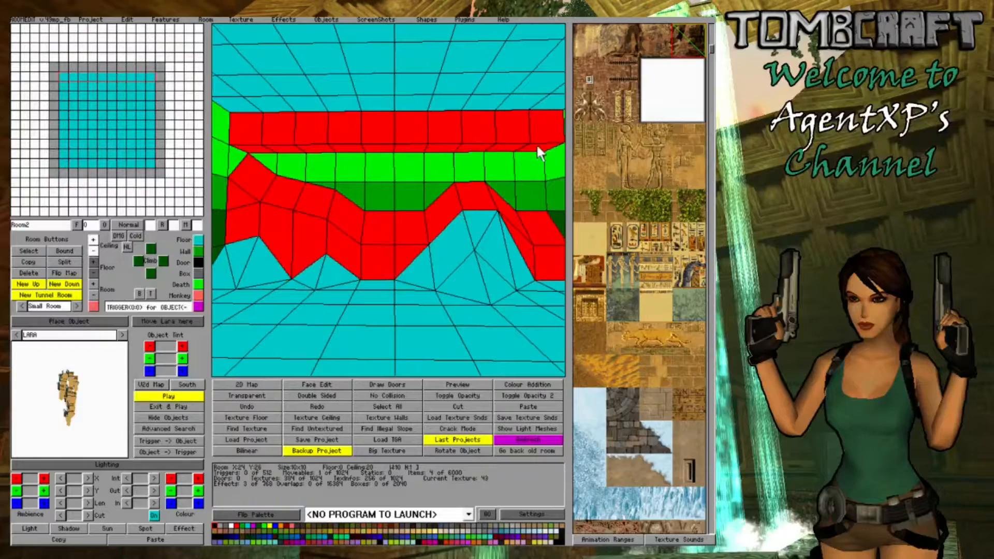
drag(537, 146, 316, 146)
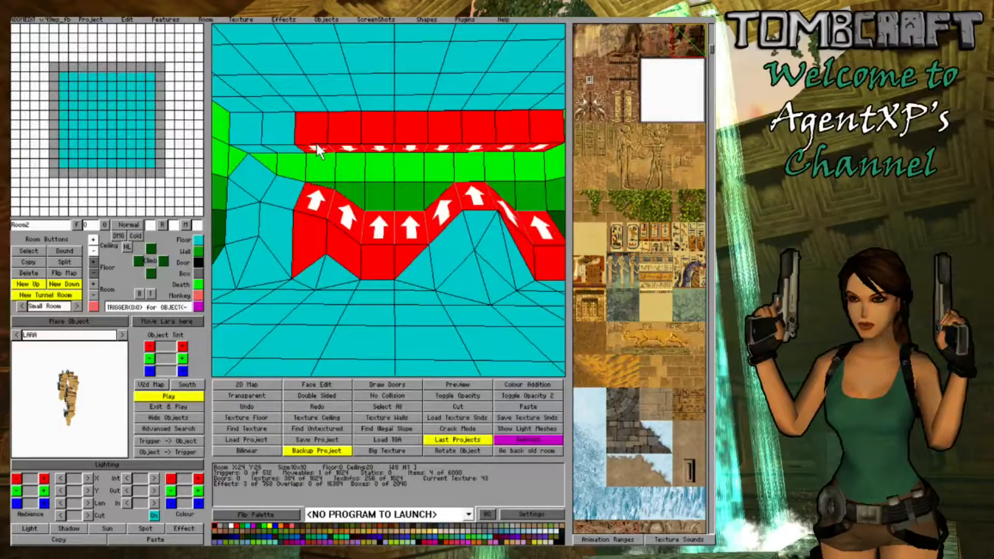
click(92, 253)
- Lower the wall-side corner of the ceiling block above the left-hand mound so that it meets the slope below
click(332, 263)
right_drag(331, 259, 425, 229)
click(324, 116)
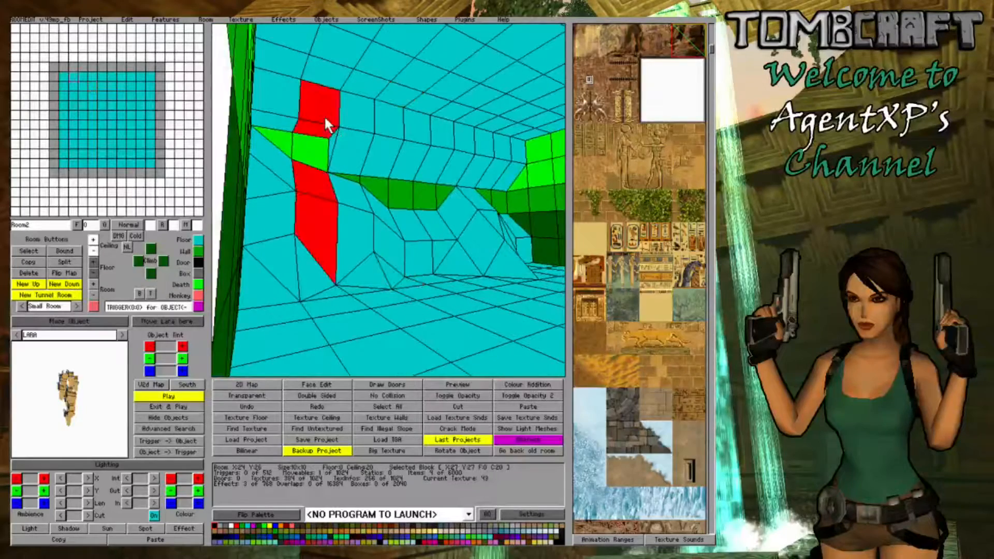
ctrl+click(324, 117)
click(93, 252)
click(418, 312)
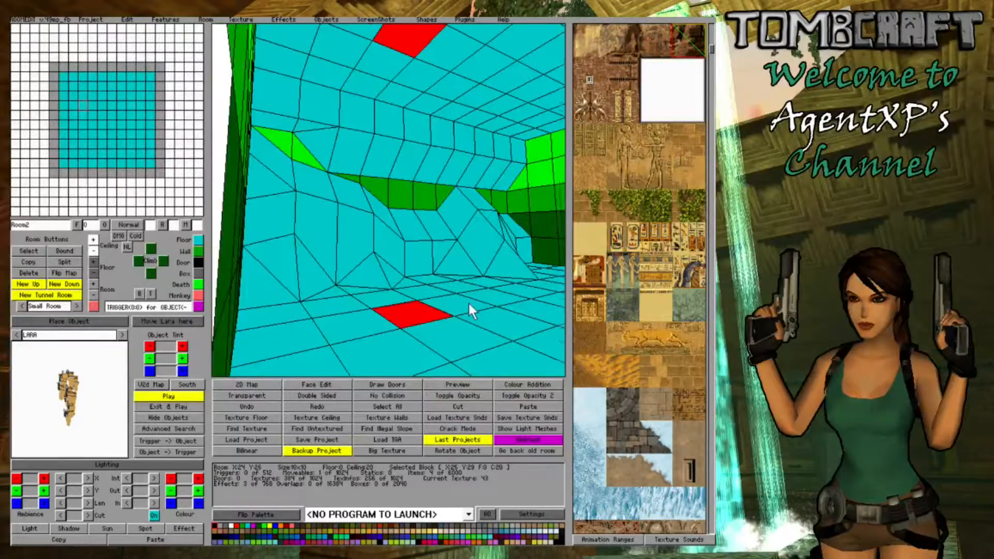
- Raise another corner of that ceiling block and select a corner of the block beside the left side wall
right_drag(469, 301, 445, 290)
click(304, 147)
ctrl+click(304, 147)
ctrl+click(304, 147)
ctrl+click(303, 147)
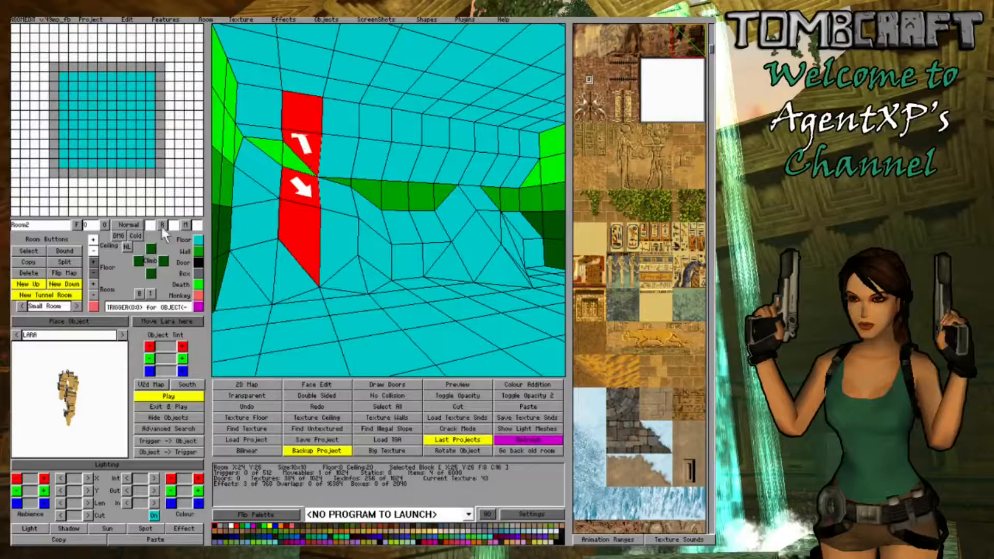
click(91, 242)
right_drag(257, 240, 273, 189)
click(253, 192)
ctrl+click(253, 191)
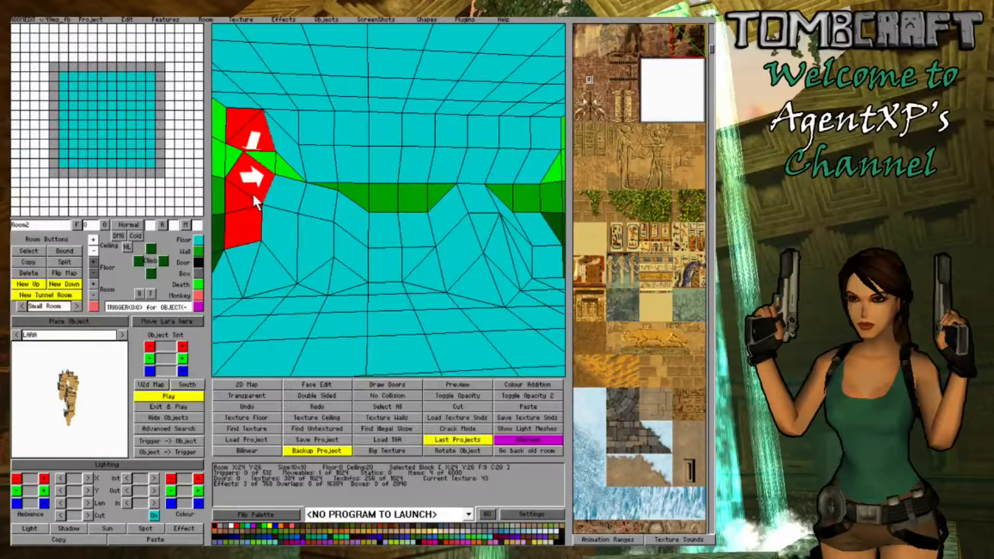
click(418, 166)
click(94, 240)
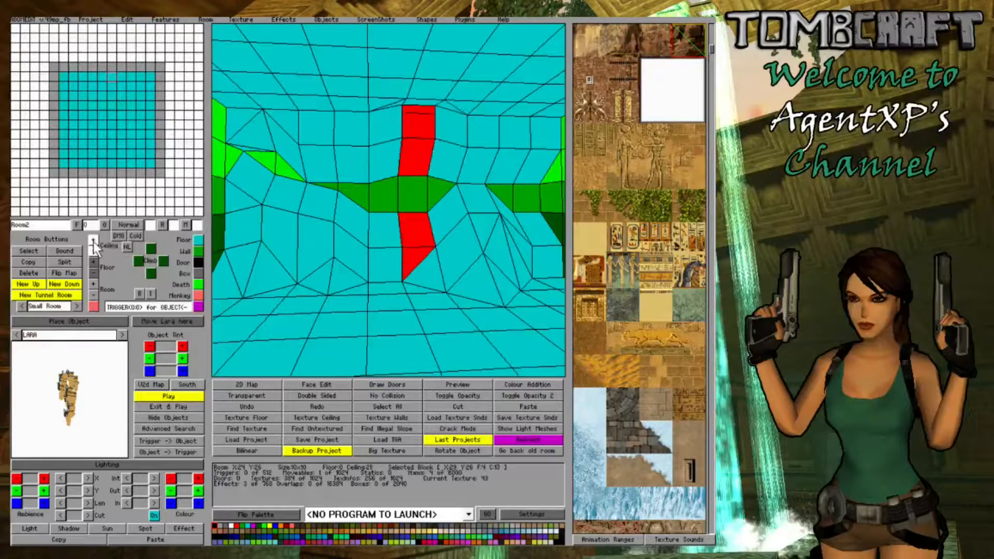
click(93, 251)
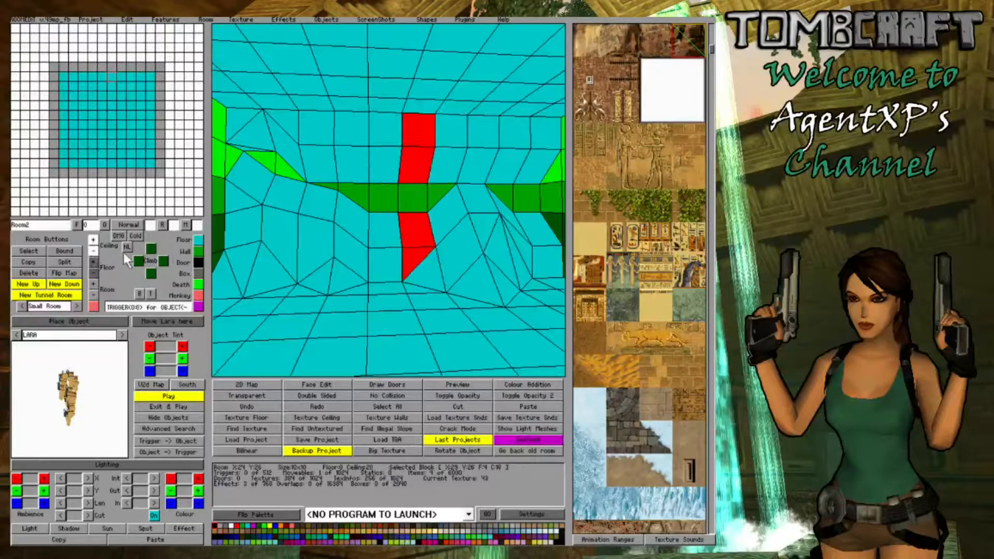
- Raise the wall-side ceiling corner beside the right-hand mound and the wall-side edge of the neighbouring block above the dip between the mounds
click(444, 194)
click(446, 133)
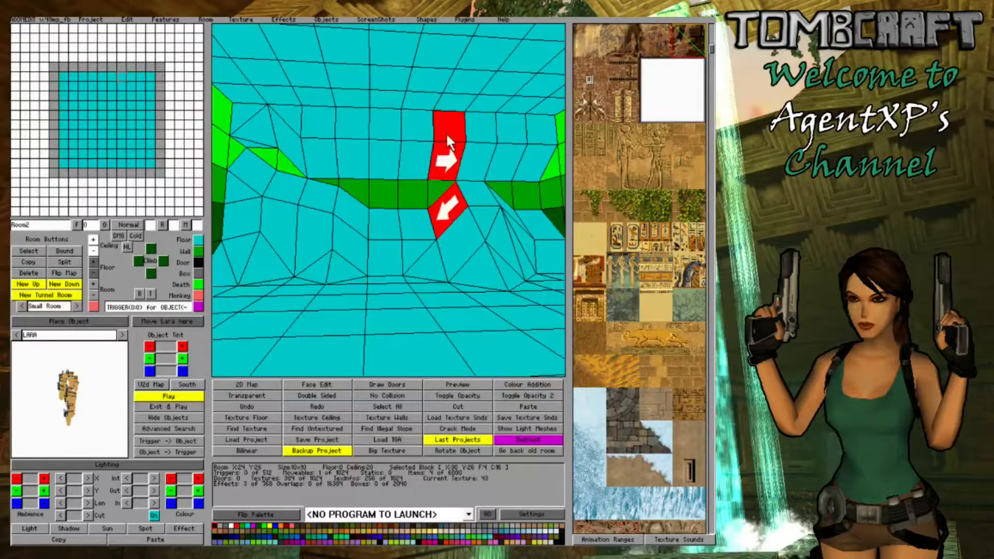
click(446, 132)
click(446, 132)
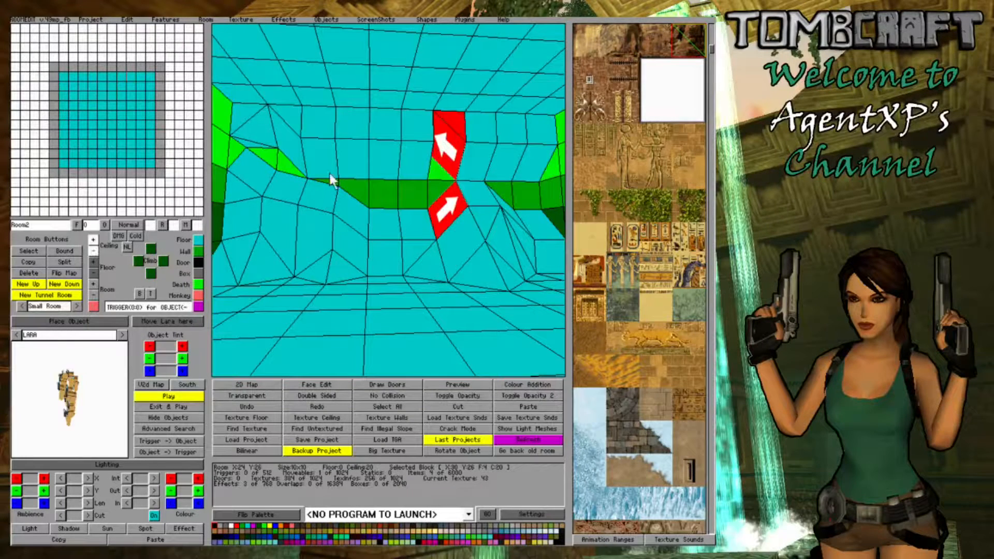
click(406, 161)
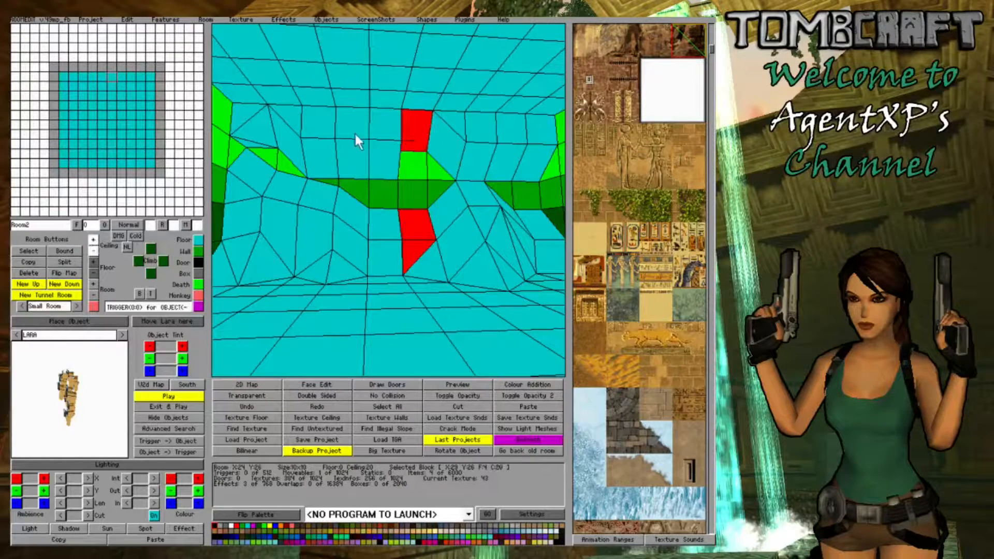
- Raise the adjoining side edge of ceiling block X:28 Y:26 to continue the opening above the dip
click(371, 141)
click(383, 142)
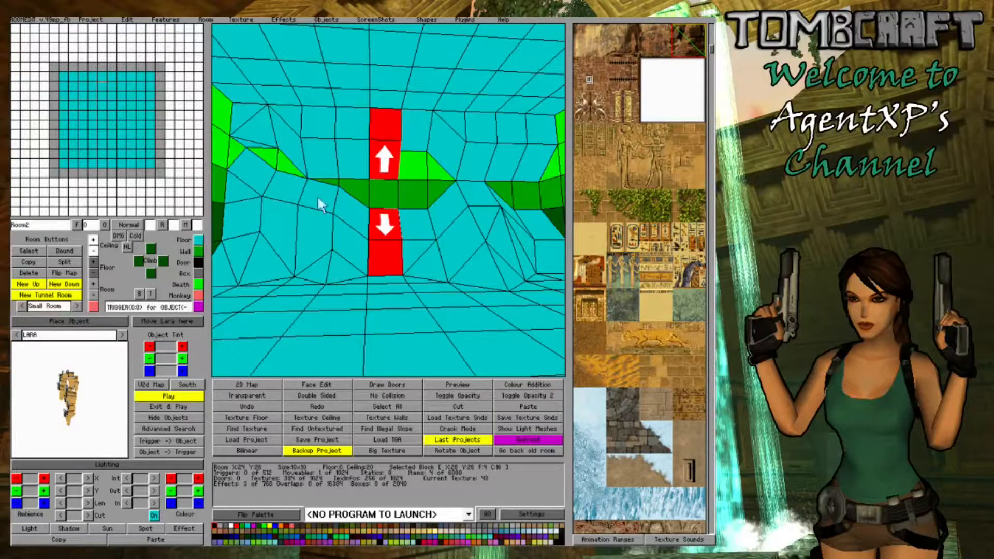
click(380, 164)
click(372, 167)
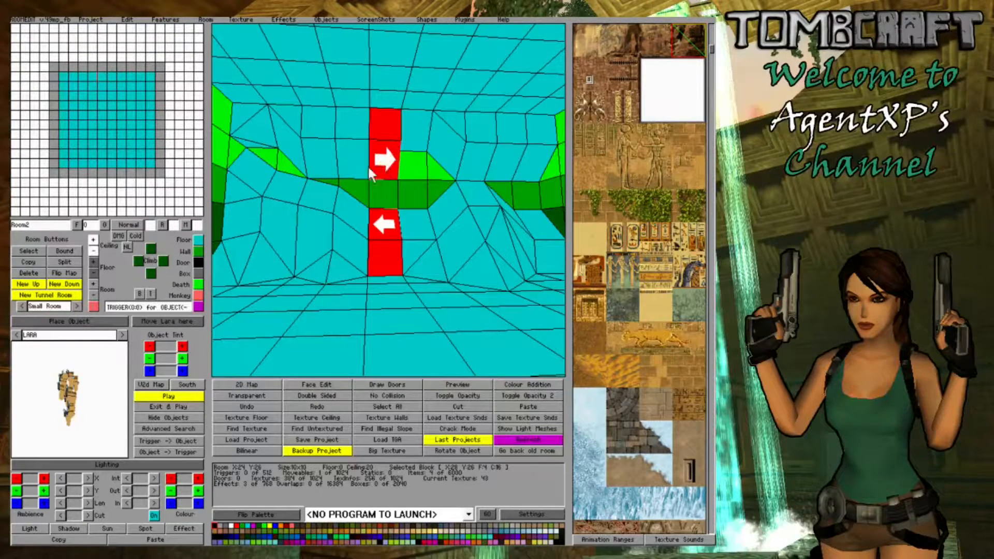
click(95, 248)
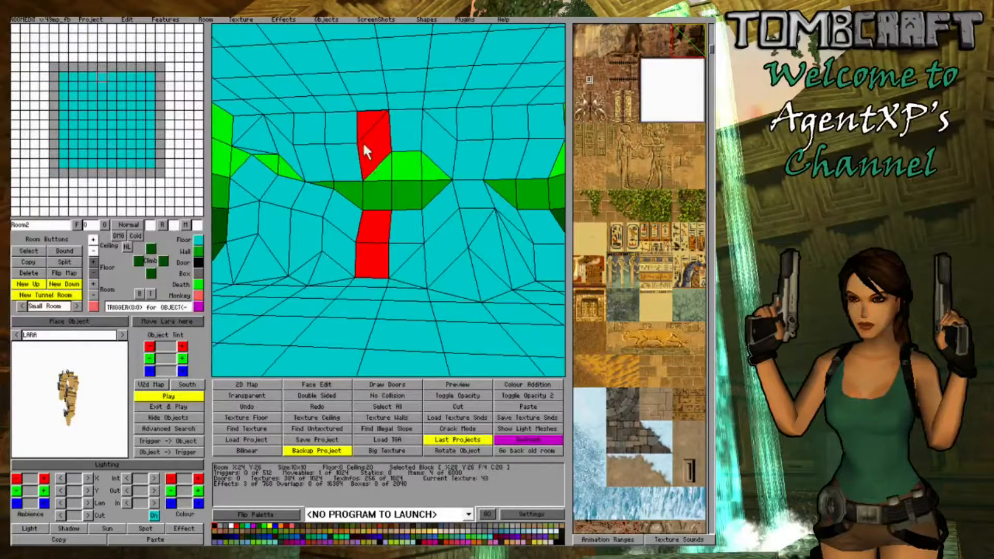
- Raise one corner of ceiling block X:27 Y:26 beside the opening
click(344, 157)
click(344, 157)
click(344, 157)
click(346, 159)
click(346, 160)
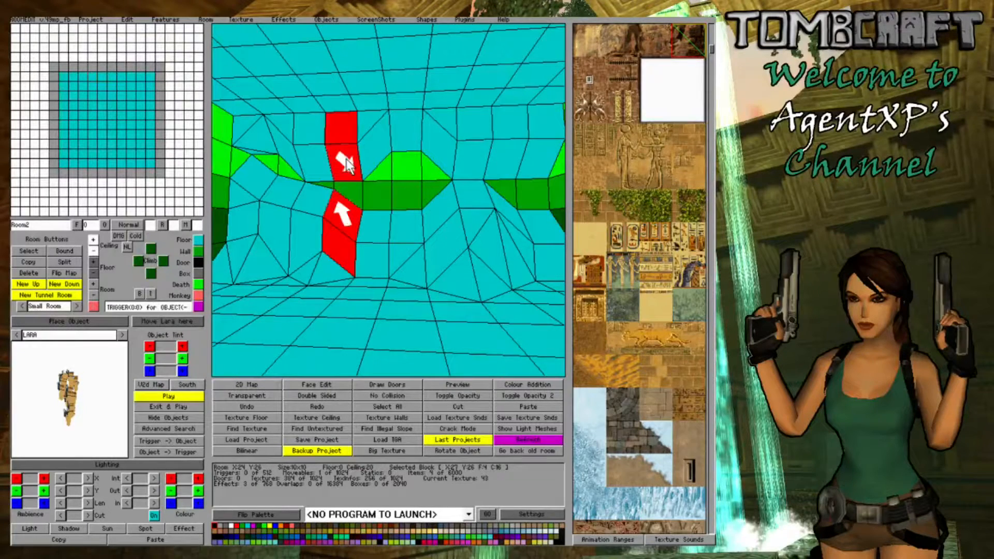
click(346, 160)
click(346, 160)
click(93, 239)
- Raise the wall-side corner of ceiling block X:27 Y:26 next to the dip to extend the rounded opening towards the left-hand mound
click(315, 235)
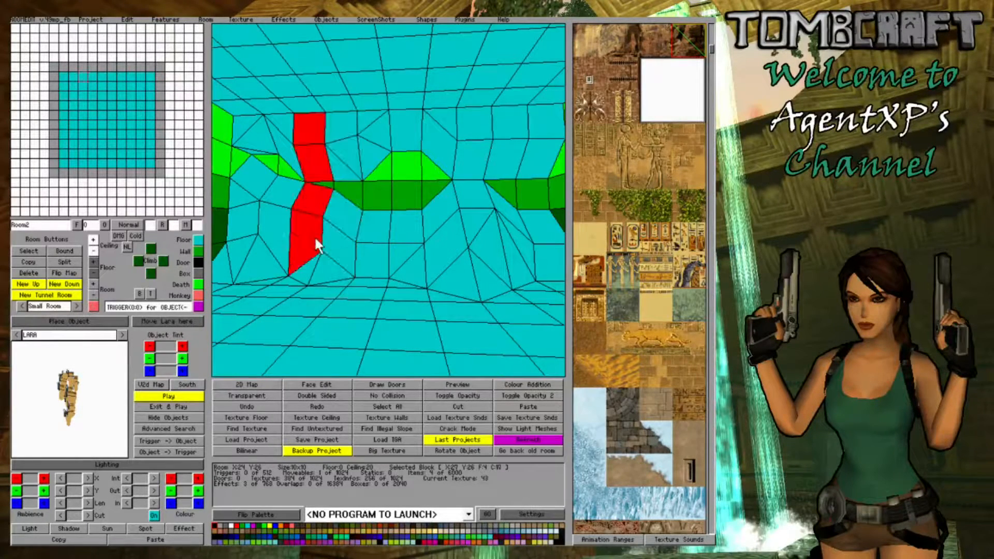
right_drag(317, 235, 390, 247)
click(348, 158)
click(348, 157)
click(94, 241)
click(93, 241)
click(92, 241)
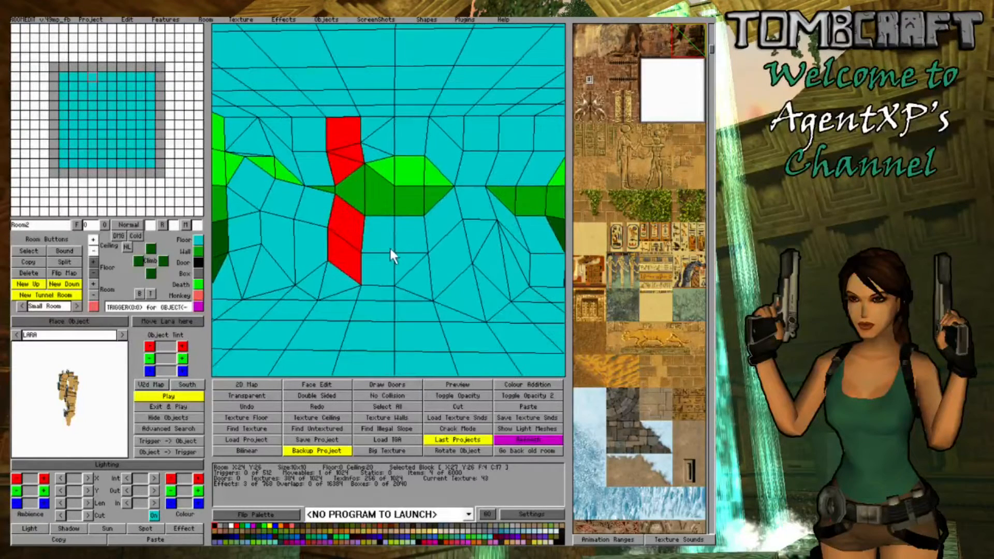
- Align the divider between the upper and lower wall sections at the opening's end nearest the left-hand mound
click(384, 180)
click(385, 182)
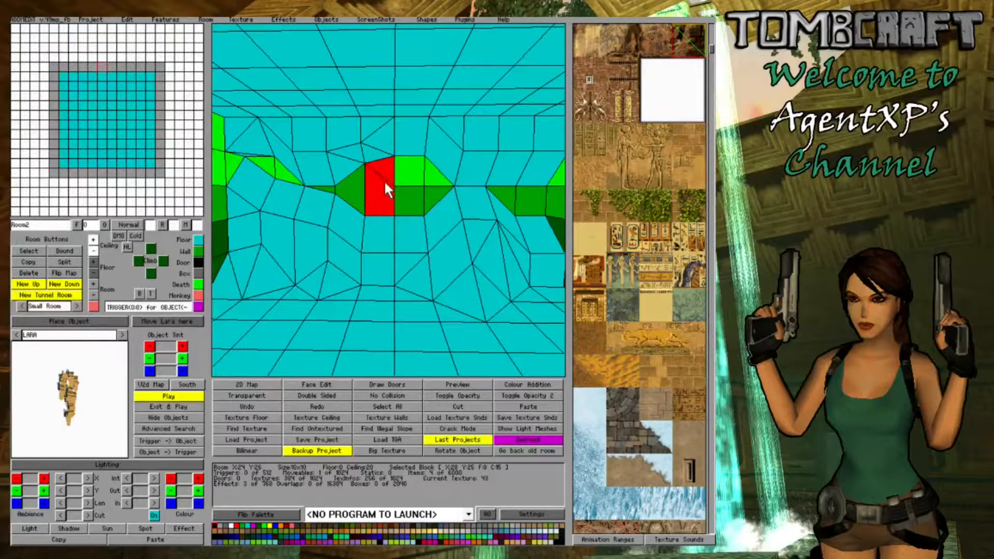
click(356, 189)
click(93, 250)
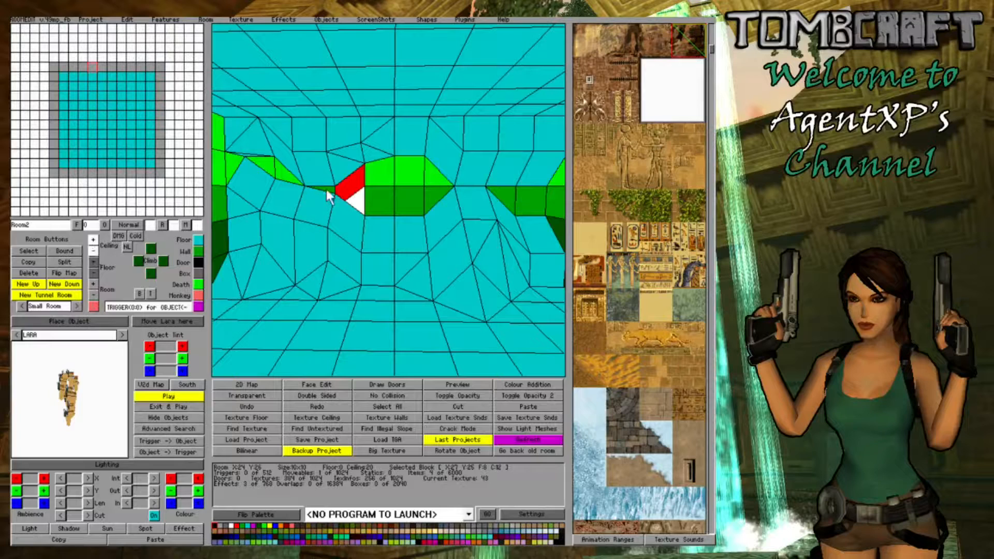
click(358, 187)
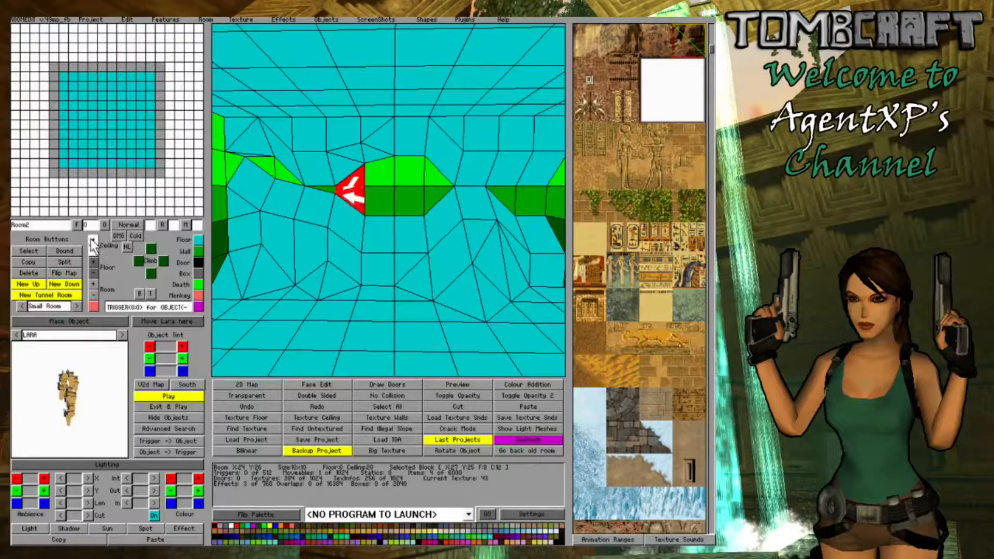
- Adjust the wall-side corner of block X:26 Y:26 to close the thin gap between the ceiling and the left-hand mound
click(430, 339)
click(322, 202)
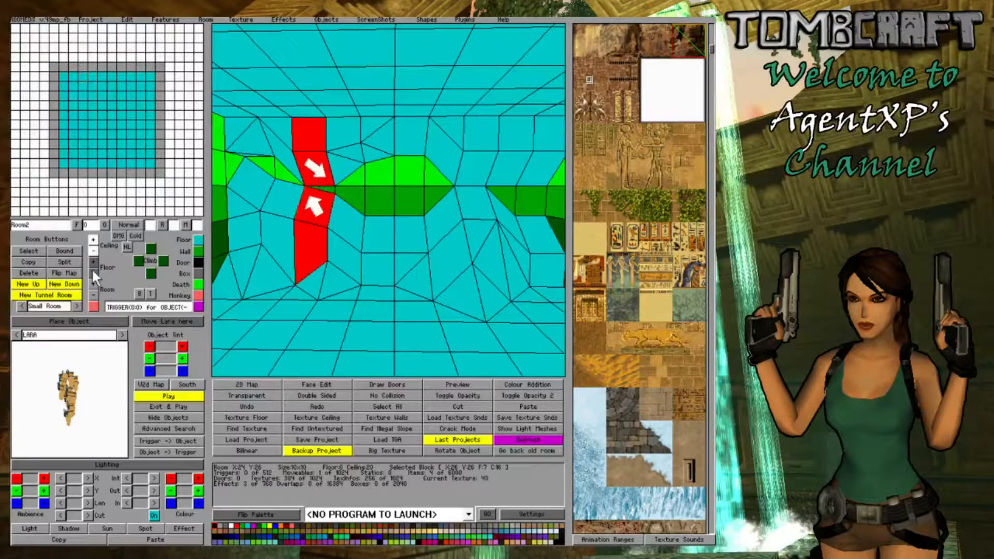
click(344, 154)
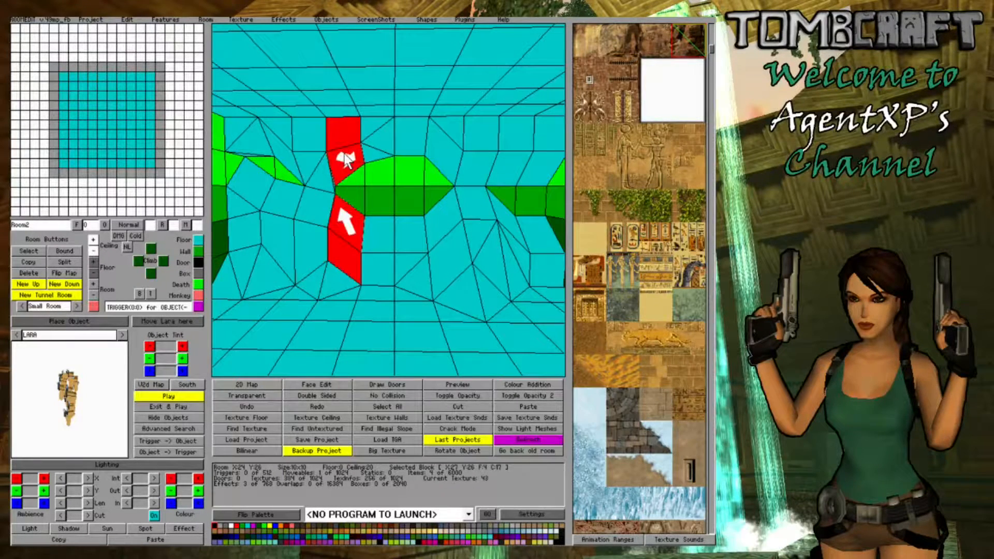
click(334, 290)
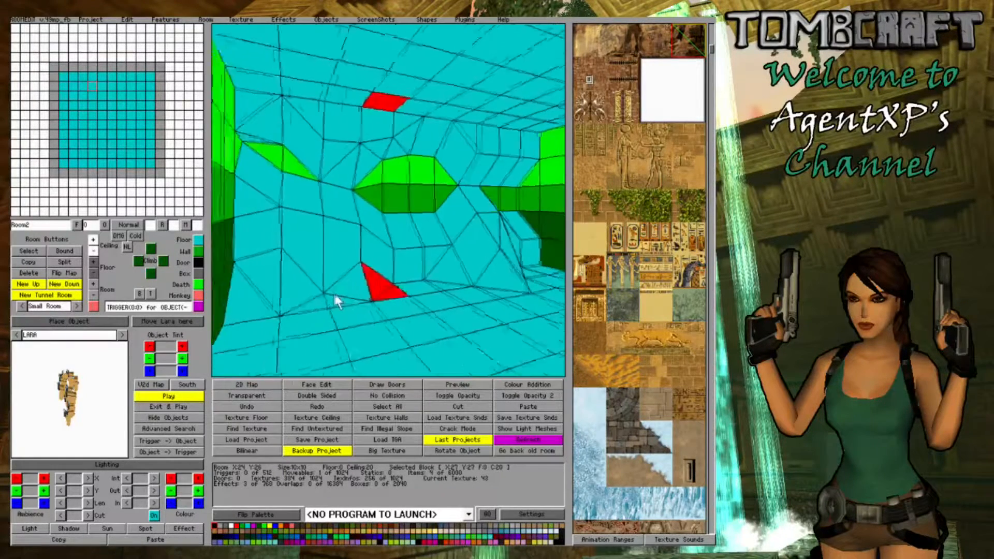
- Examine the blocks above the left-hand mound and the wall corners at the near end of the central opening
click(311, 233)
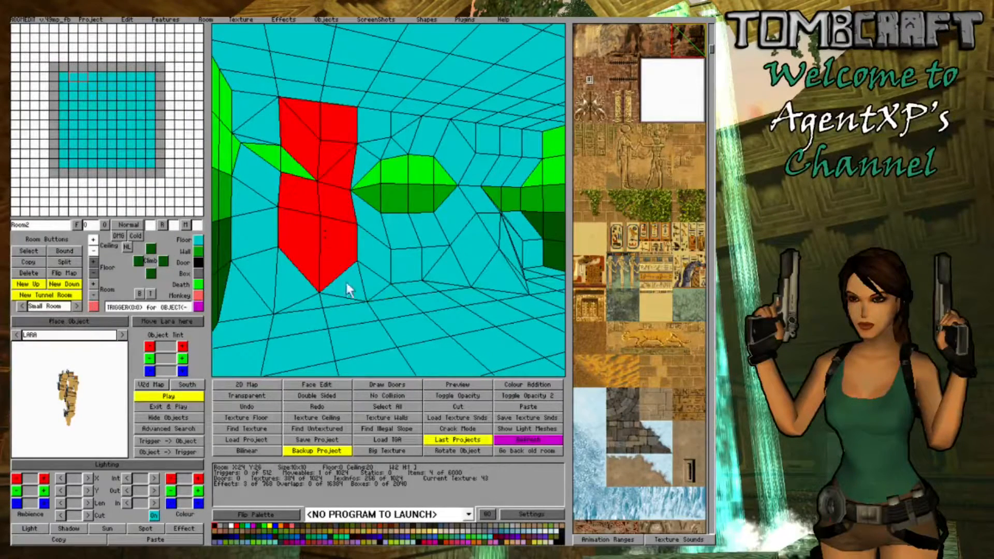
click(293, 230)
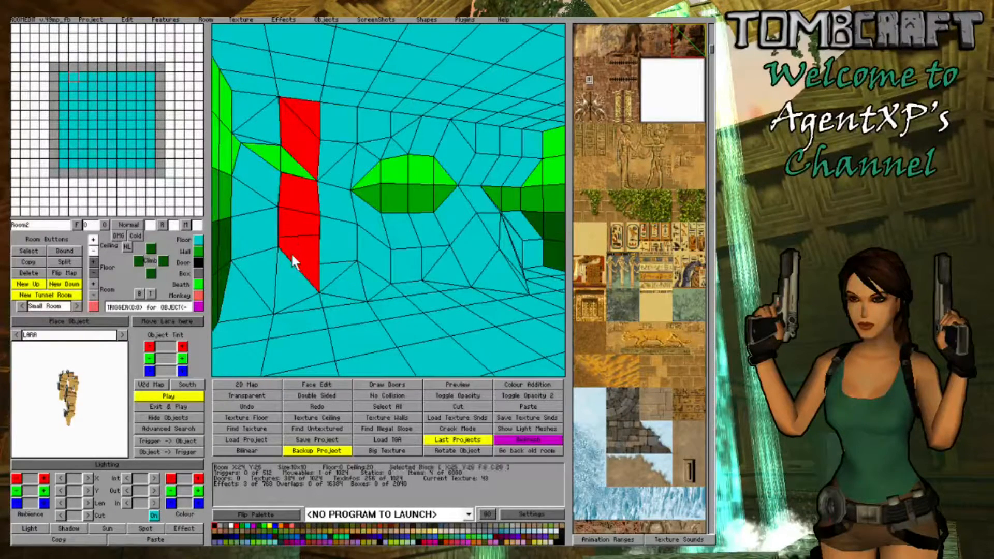
key(d)
right_click(320, 259)
click(389, 202)
click(389, 203)
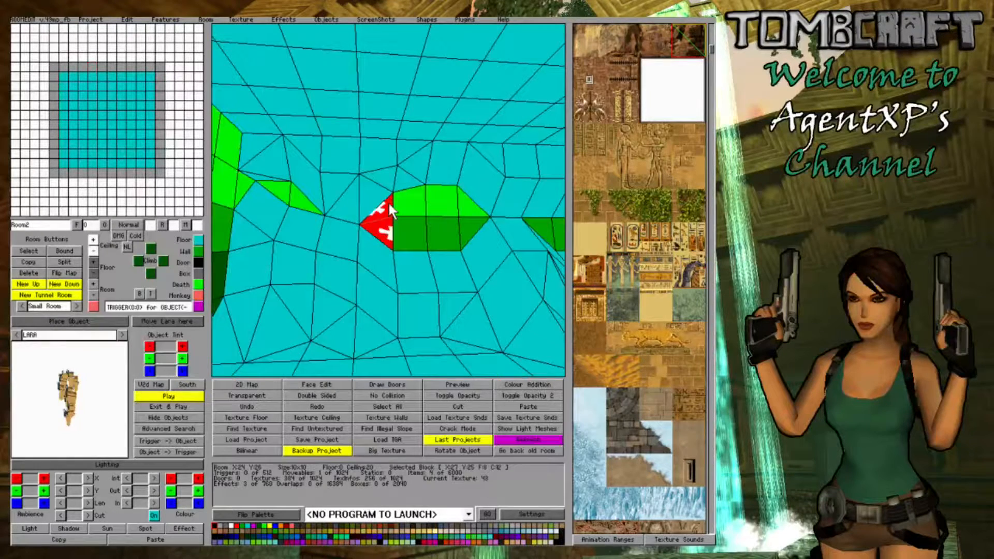
click(389, 203)
click(389, 203)
click(389, 203)
click(389, 203)
- Examine the wall and ceiling corners of the blocks around the central opening, including X:30 Y:26 and X:28 Y:26
click(449, 245)
click(447, 303)
click(514, 325)
key(Right)
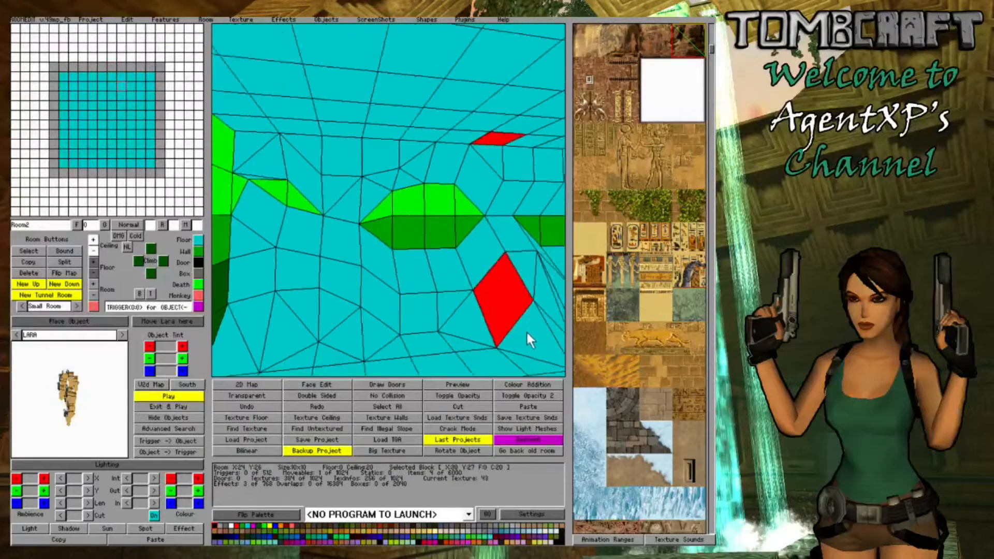
key(Left)
key(Right)
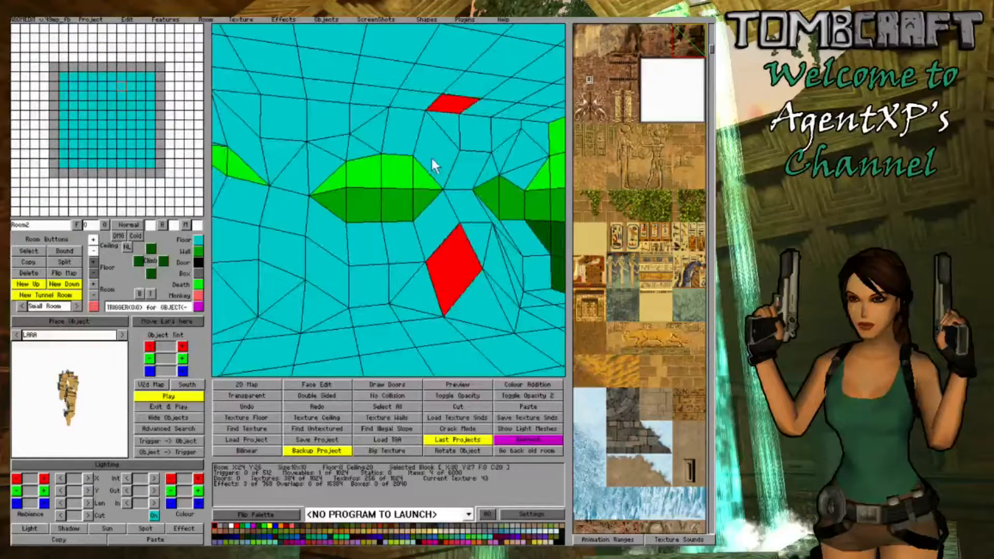
click(436, 150)
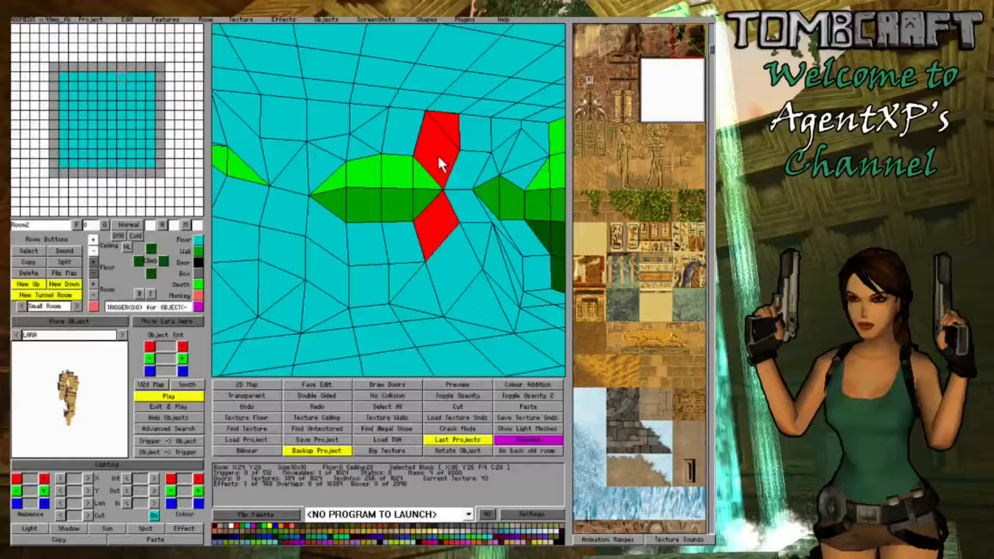
click(437, 155)
click(437, 163)
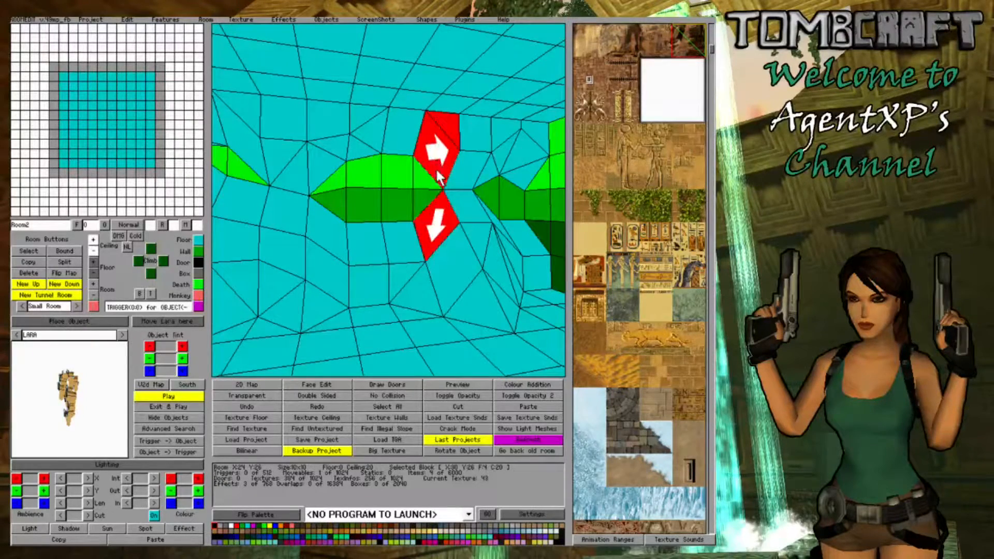
right_drag(467, 201, 391, 203)
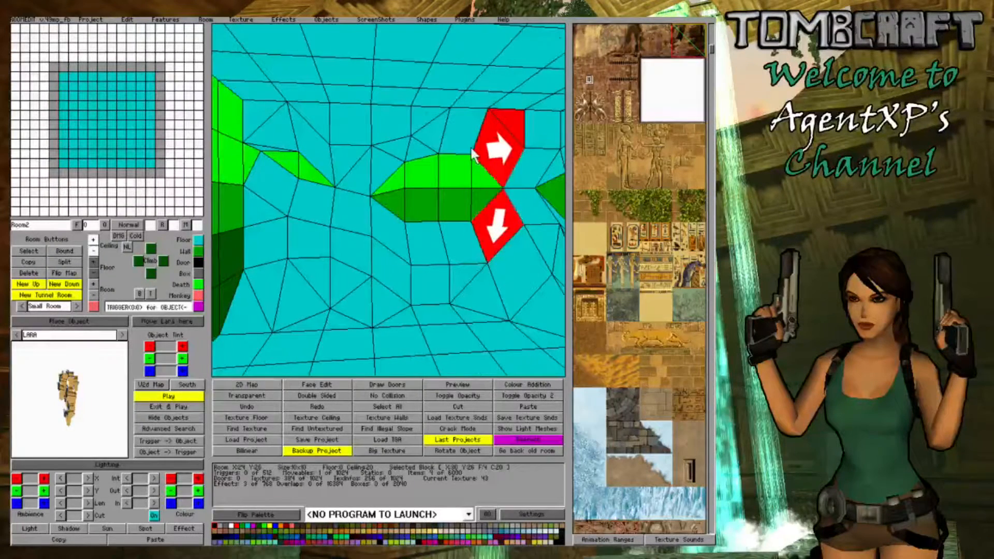
click(92, 239)
right_drag(404, 273, 474, 276)
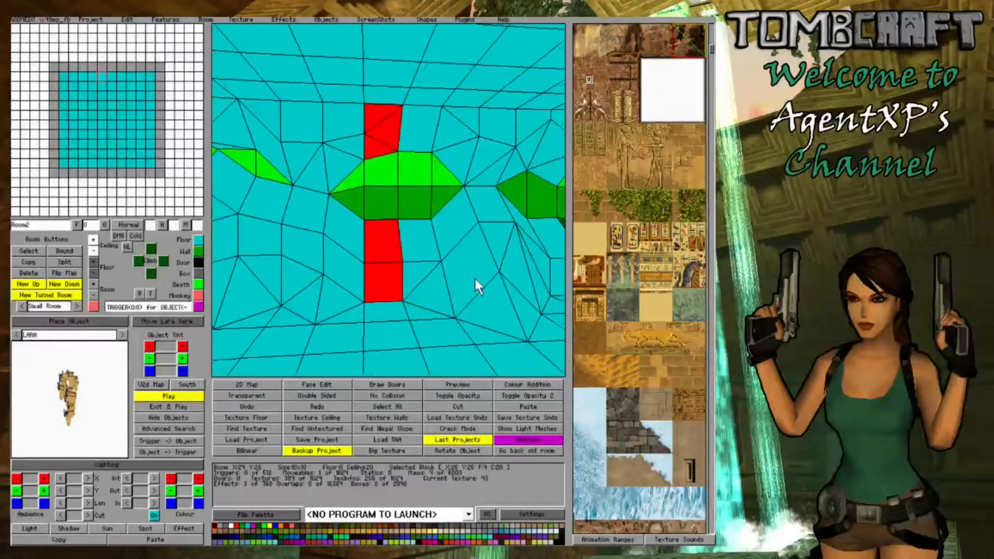
- Lower the raised floor corner of corner block X:24 Y:26 to level the top of the left-hand mound
right_drag(466, 155, 319, 208)
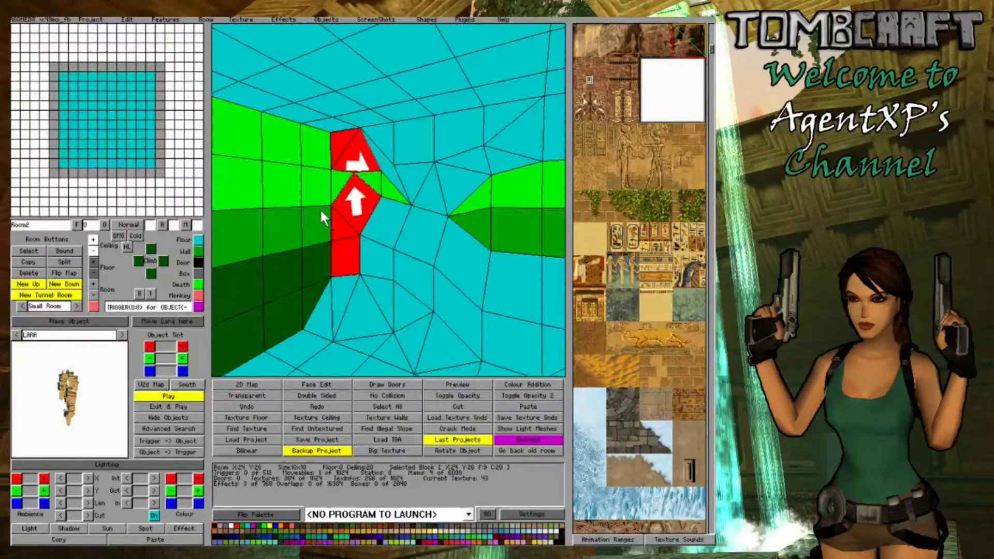
click(94, 274)
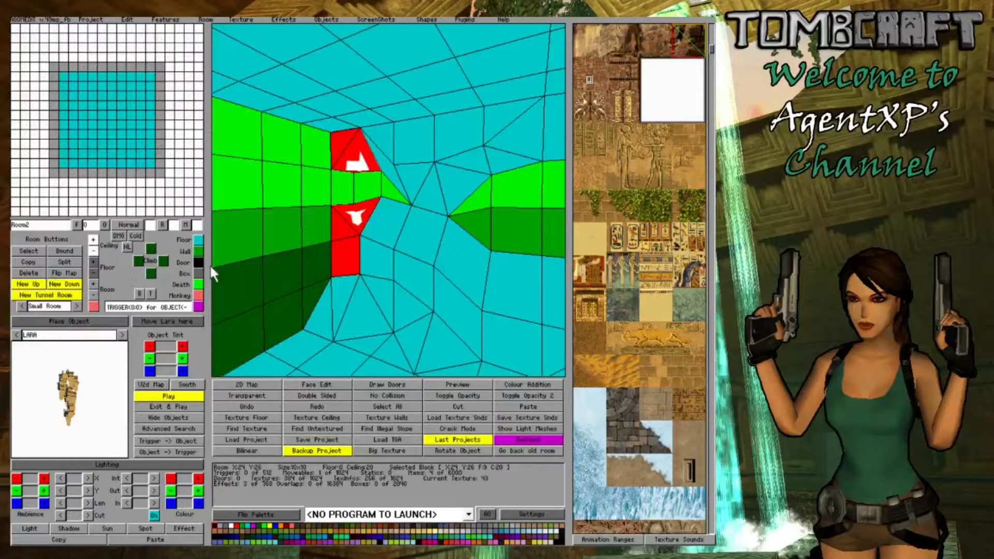
click(346, 224)
click(334, 238)
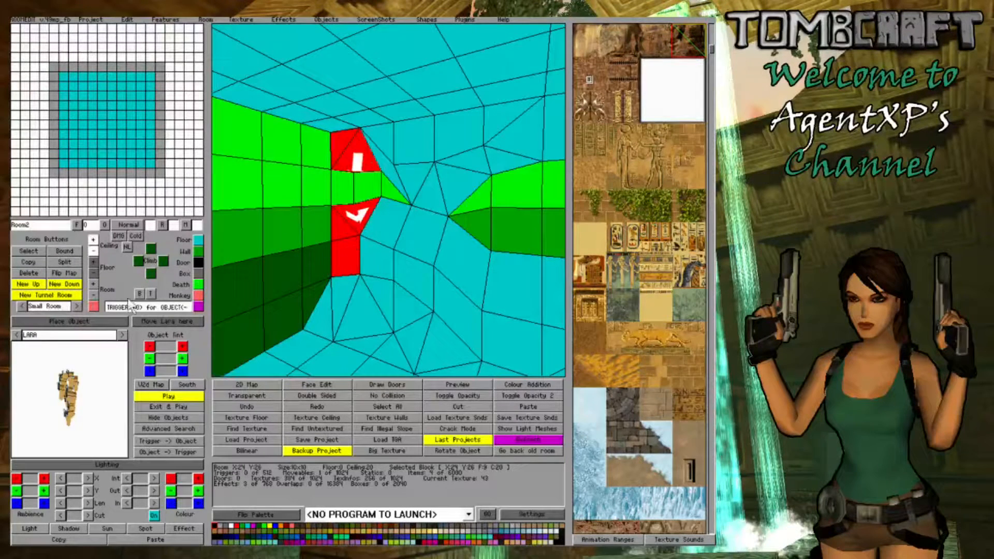
click(94, 272)
click(347, 306)
right_drag(331, 298, 425, 157)
click(394, 231)
- Lower the ceiling of corner block X:24 Y:26 to 16 so it meets the top of the left-hand mound
right_drag(505, 183, 380, 202)
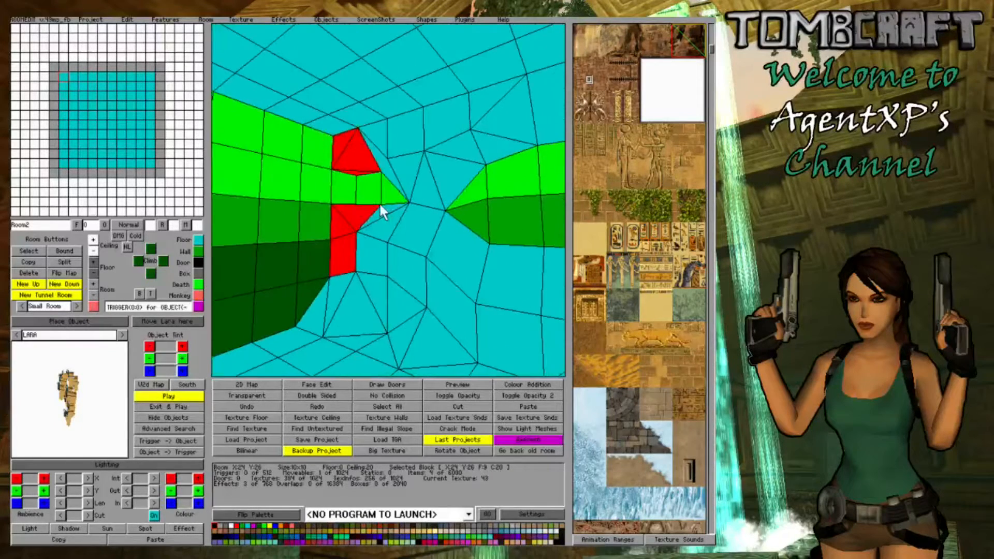
click(91, 250)
click(92, 249)
click(92, 249)
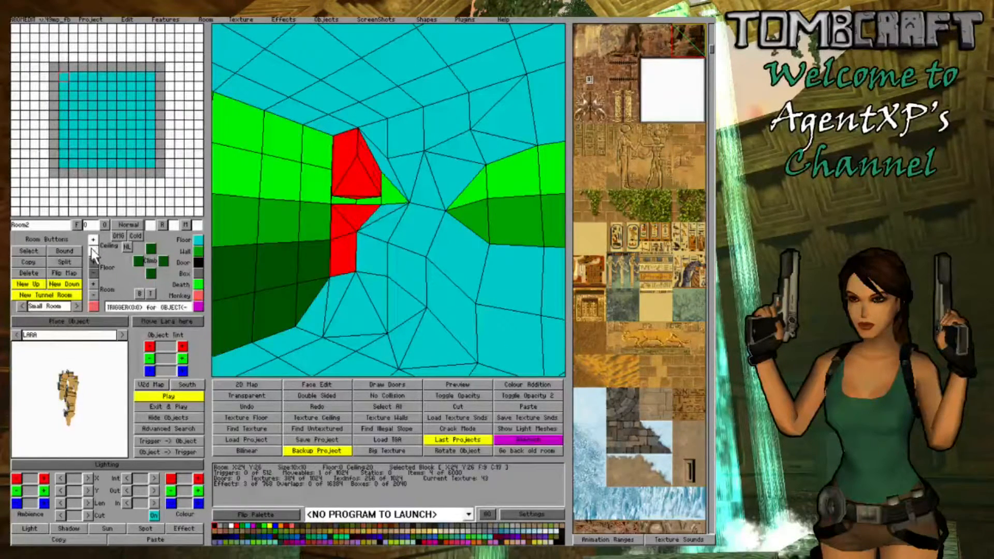
click(92, 249)
click(398, 284)
right_drag(372, 285, 436, 279)
click(359, 194)
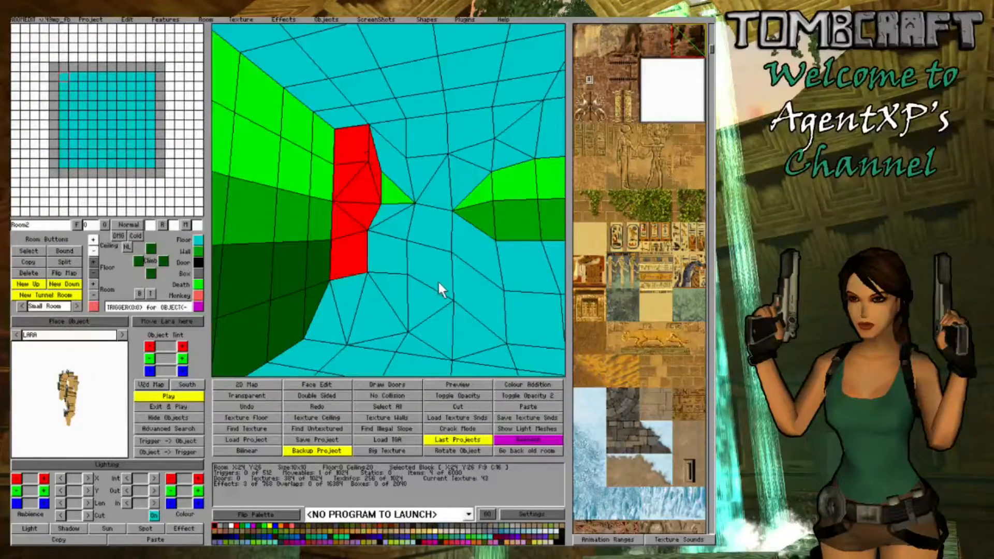
- Lower the wall-side ceiling corners of block X:25 Y:26 to close the triangular gap above the left-hand mound
click(384, 171)
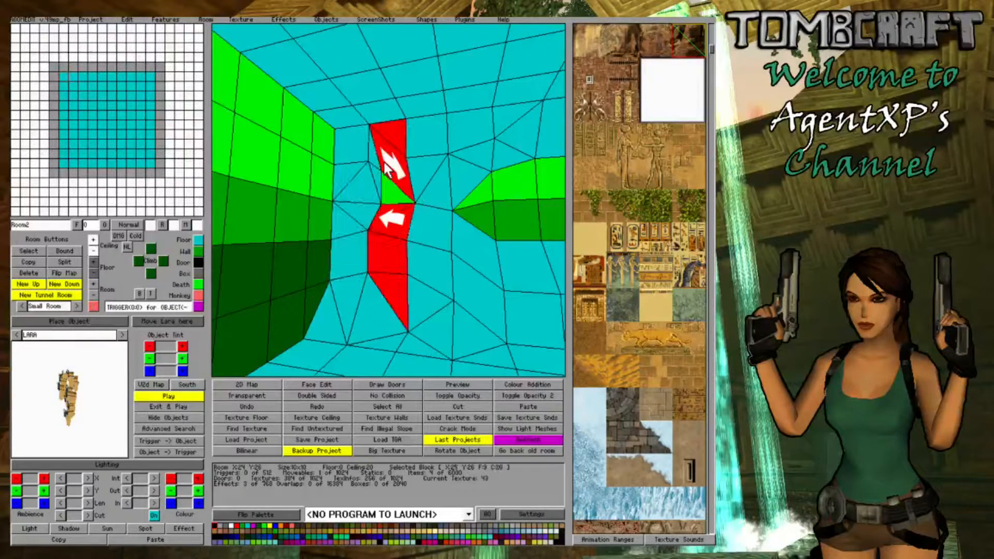
click(411, 181)
click(94, 250)
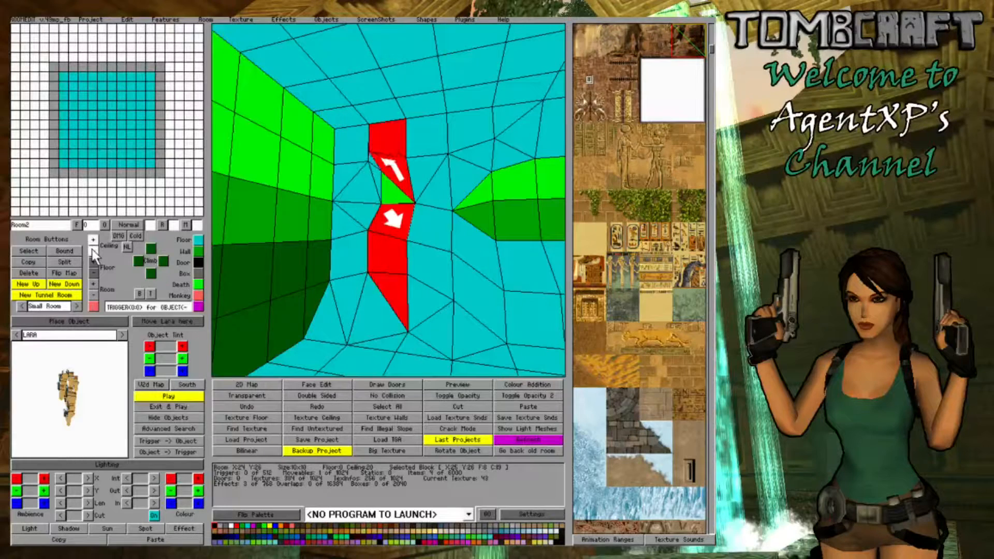
click(92, 250)
click(409, 167)
click(400, 171)
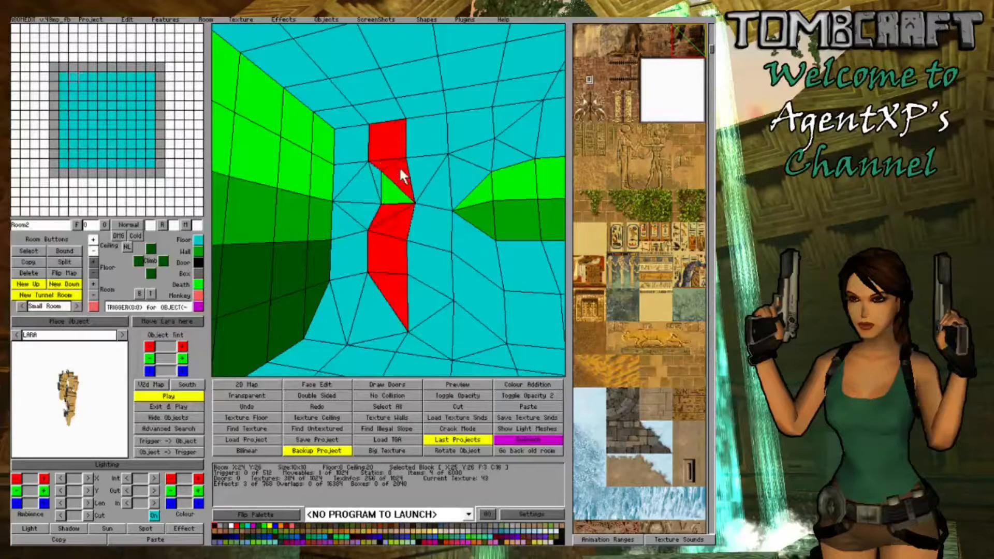
click(399, 170)
click(398, 169)
click(92, 252)
click(341, 266)
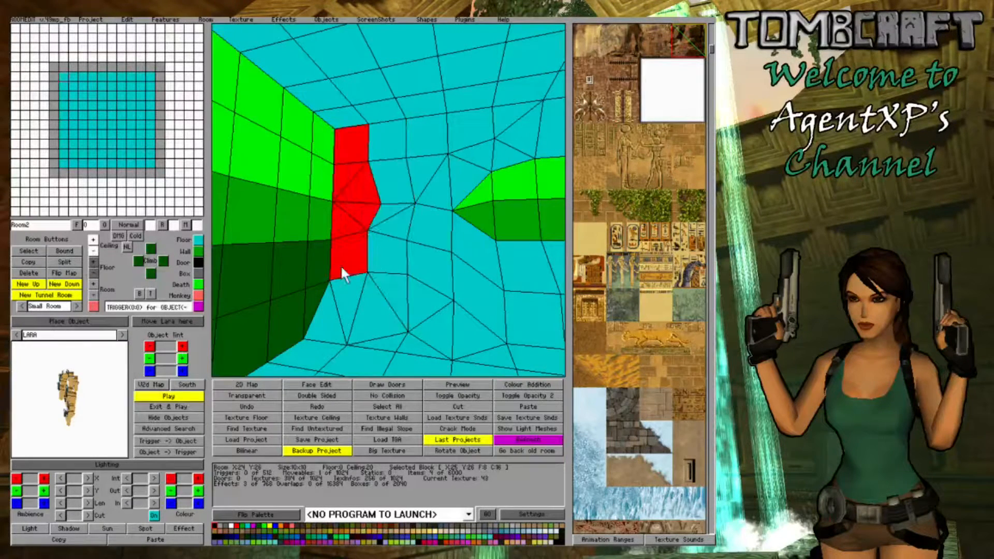
right_drag(341, 265, 495, 291)
click(350, 181)
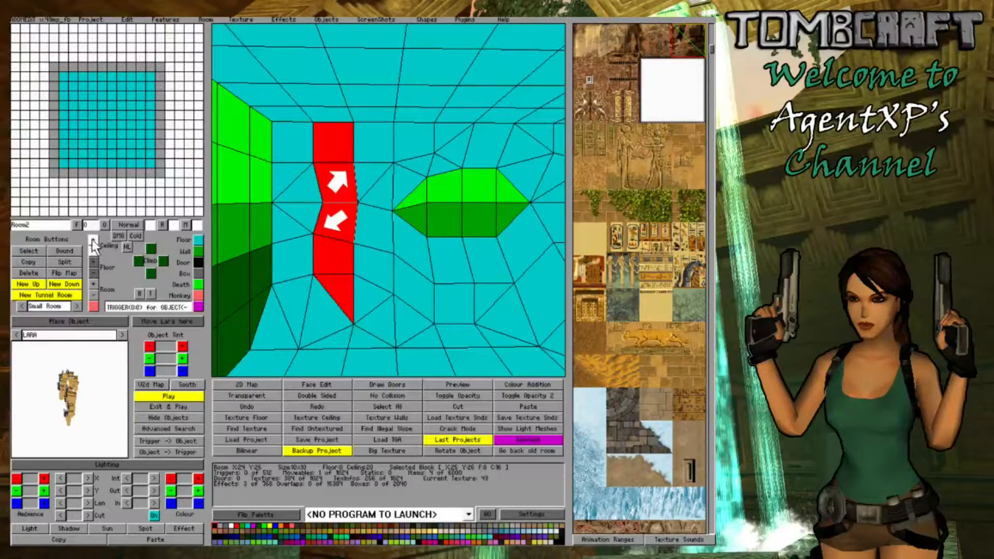
right_drag(447, 268, 410, 353)
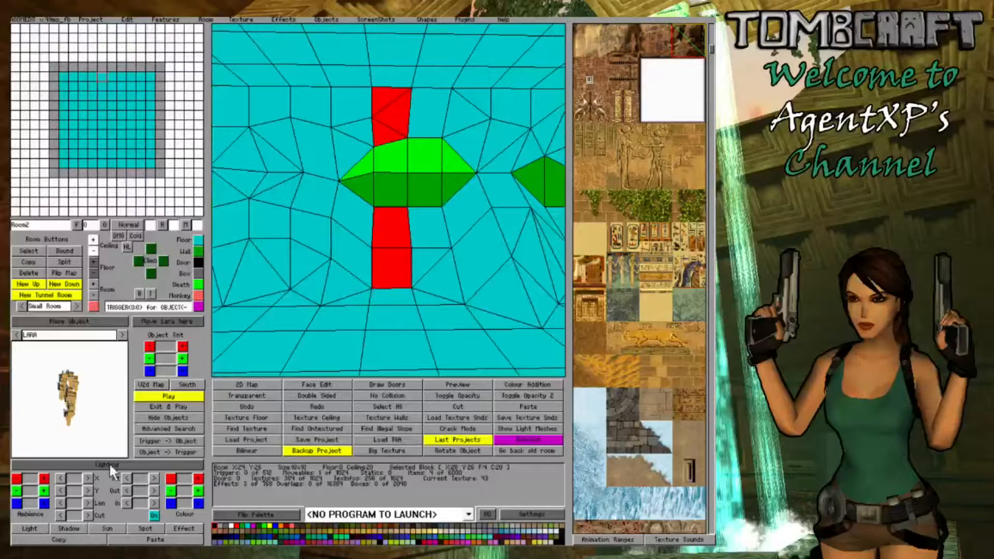
- Switch to face editing and apply the dark rock texture to the uppermost wall faces along the far wall
click(342, 388)
right_drag(458, 330, 341, 214)
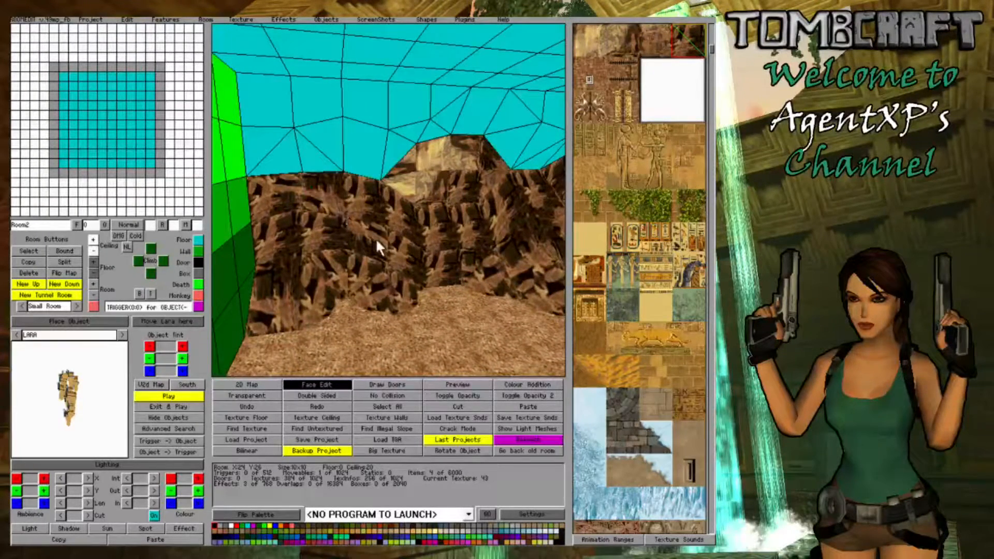
click(279, 106)
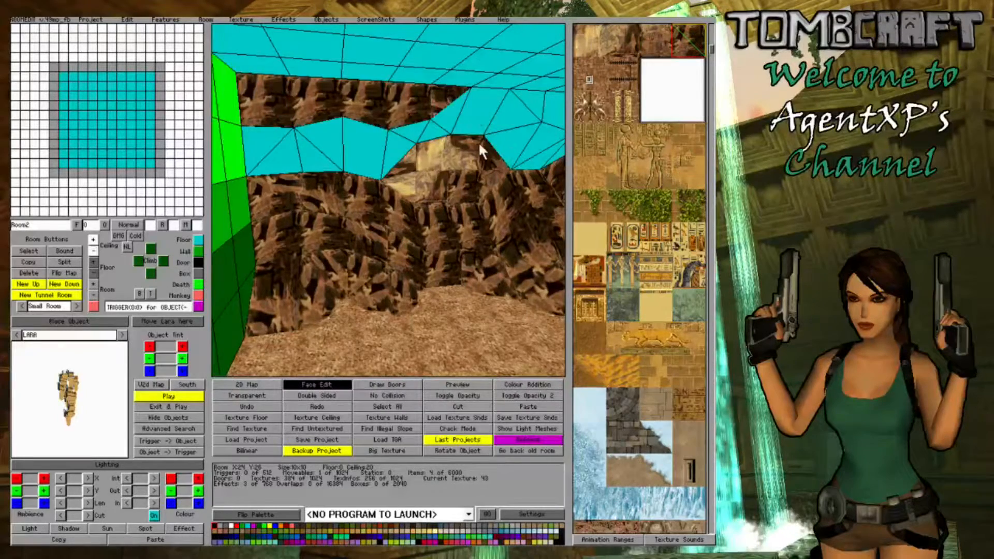
key(Right)
click(501, 100)
click(463, 103)
click(427, 103)
click(392, 94)
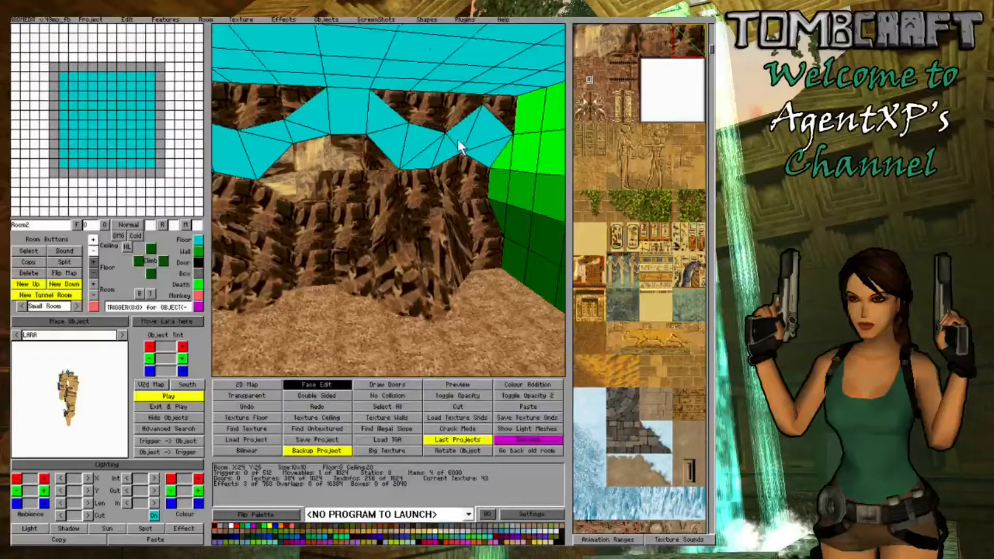
- Cover the remaining untextured upper faces of the far wall around and above the central opening with dark rock
key(Left)
drag(492, 139, 393, 129)
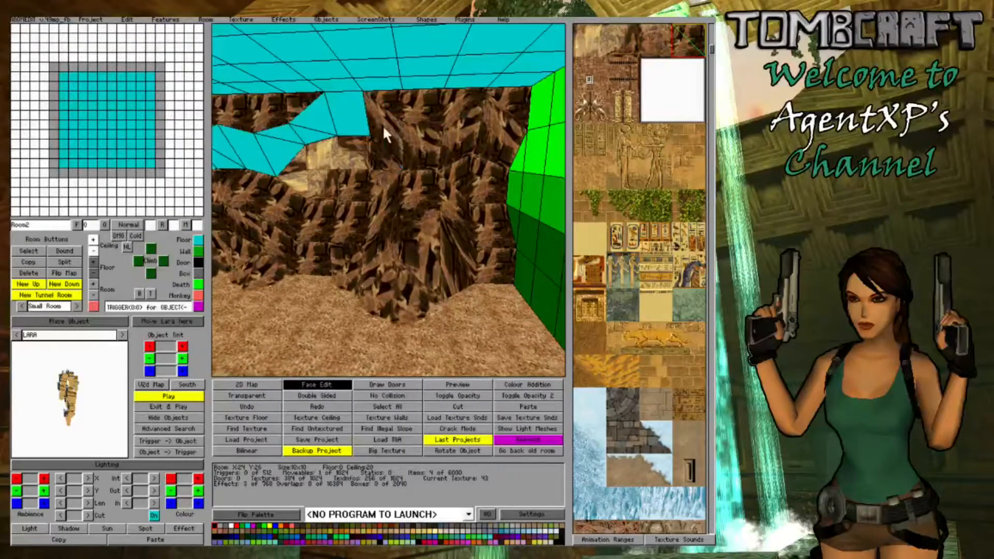
key(Right)
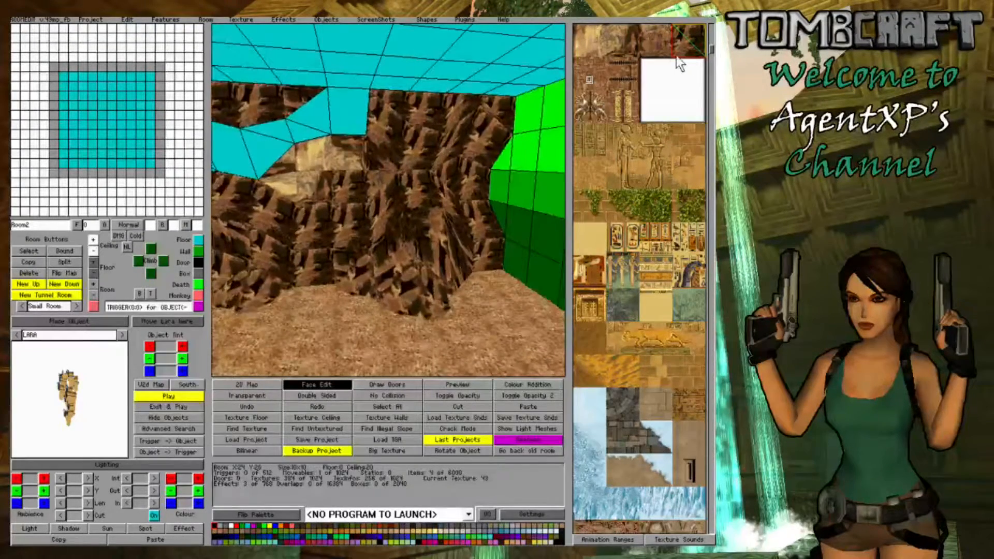
key(Left)
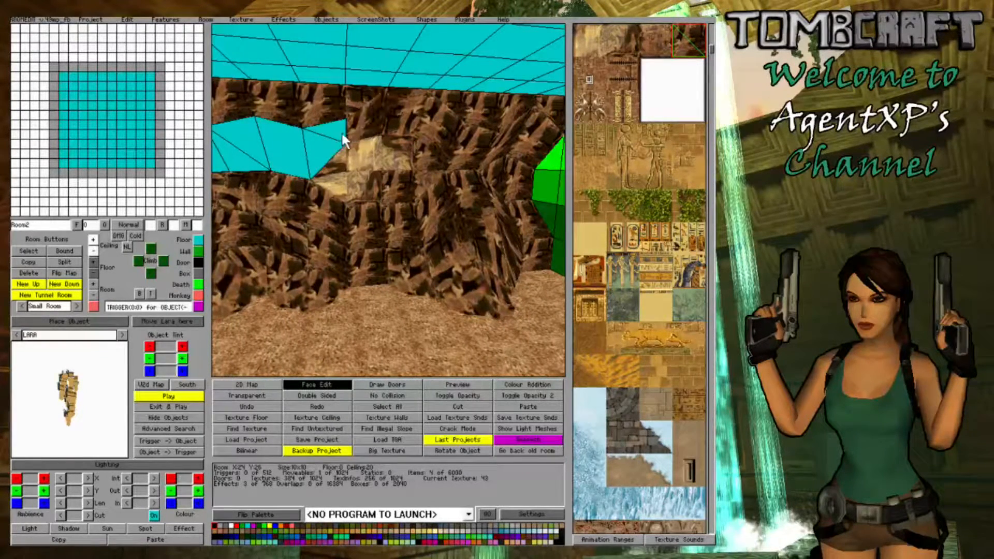
drag(325, 138, 268, 155)
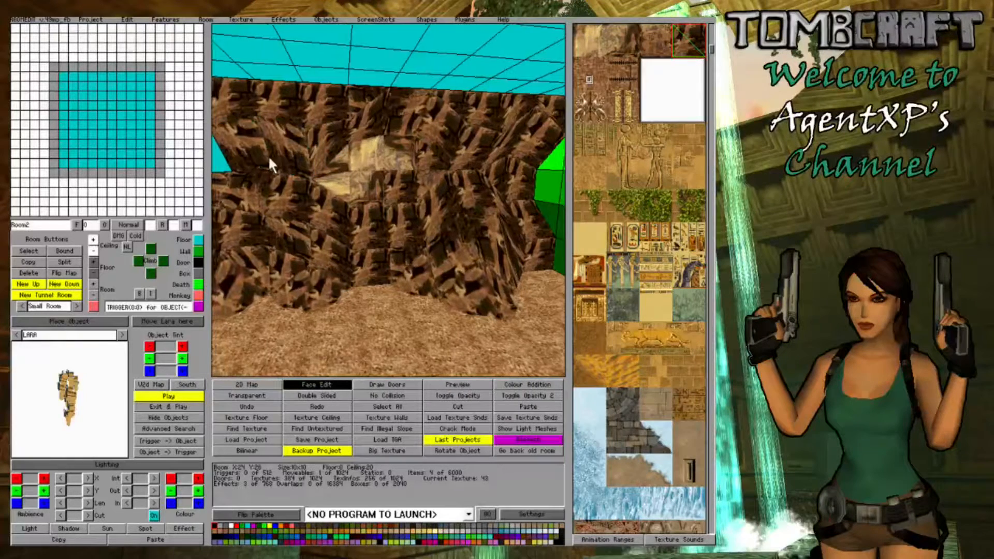
key(Left)
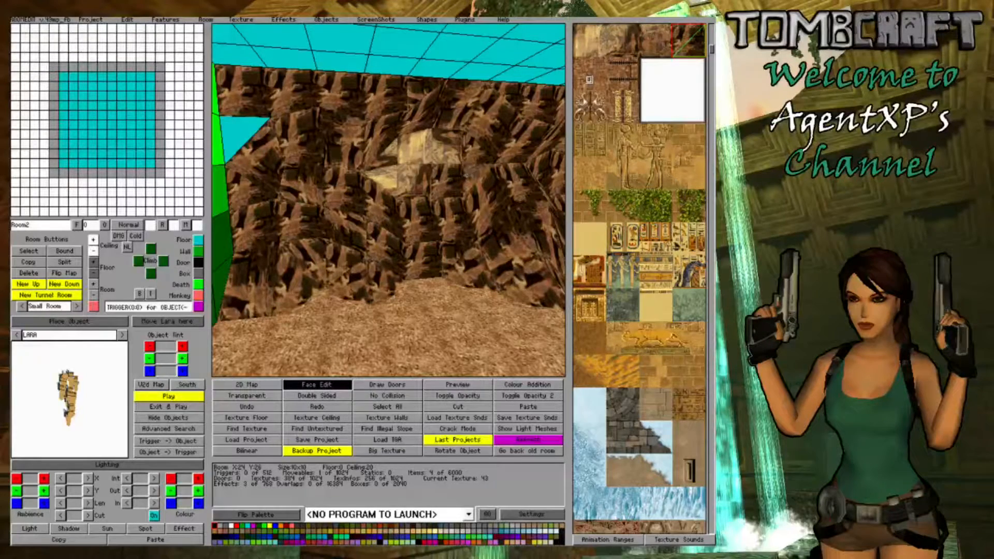
right_drag(255, 133, 593, 129)
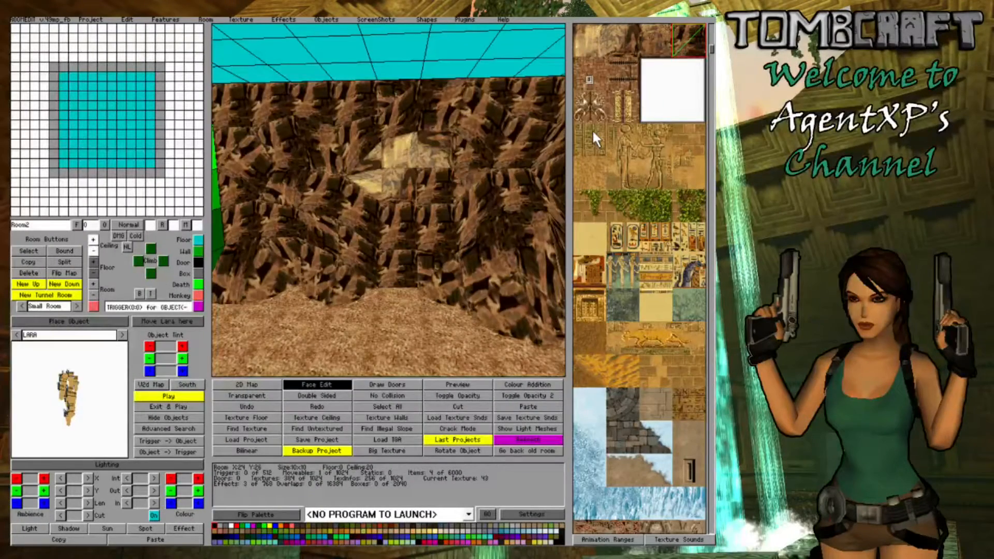
- Apply the light sandstone texture to the faces inside the central opening and orient the tiles so their pattern lines up
click(587, 38)
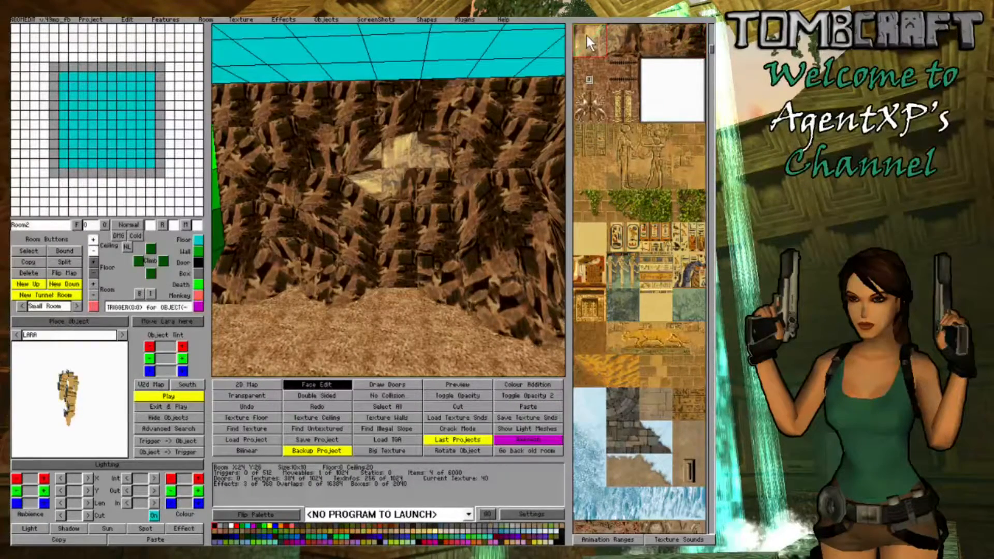
click(402, 170)
click(418, 152)
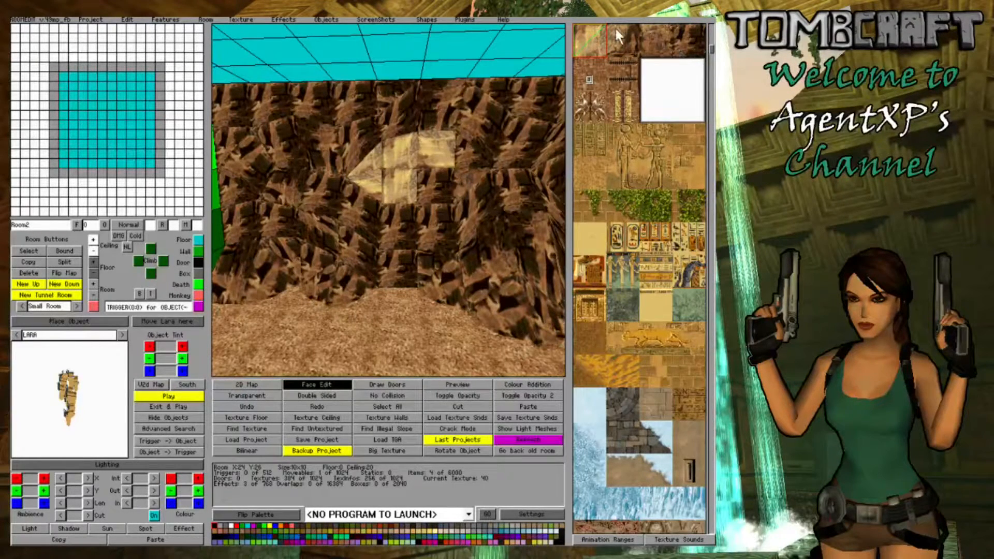
right_drag(377, 176, 275, 184)
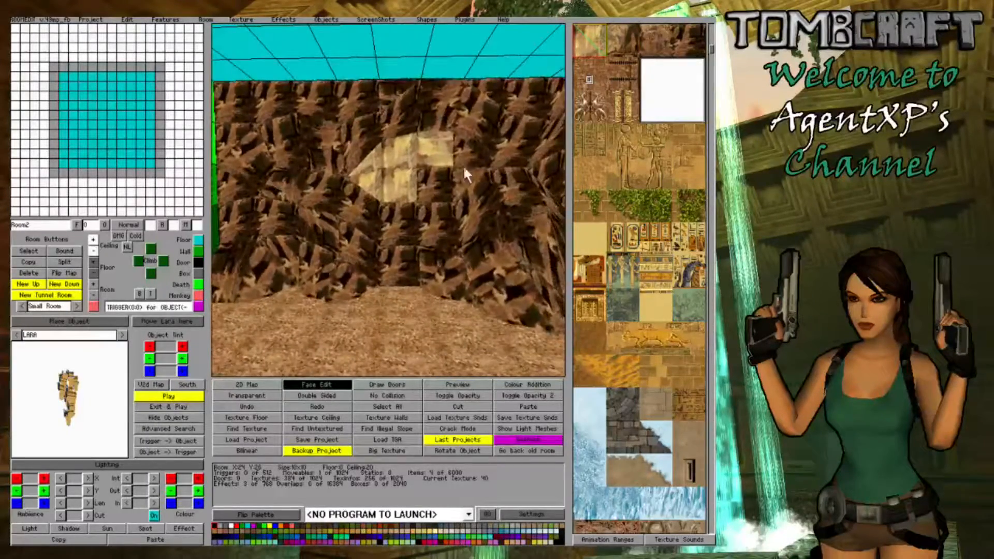
click(428, 187)
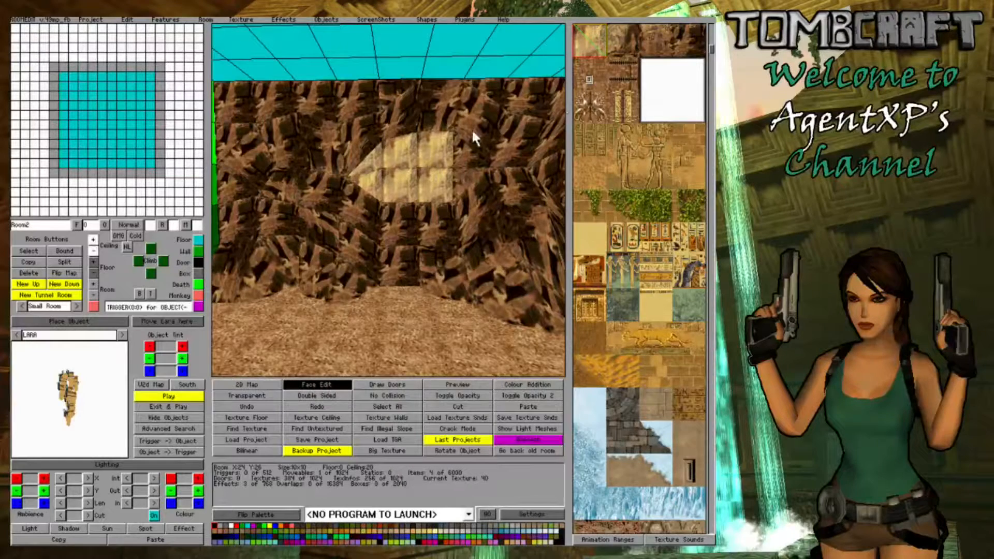
click(436, 198)
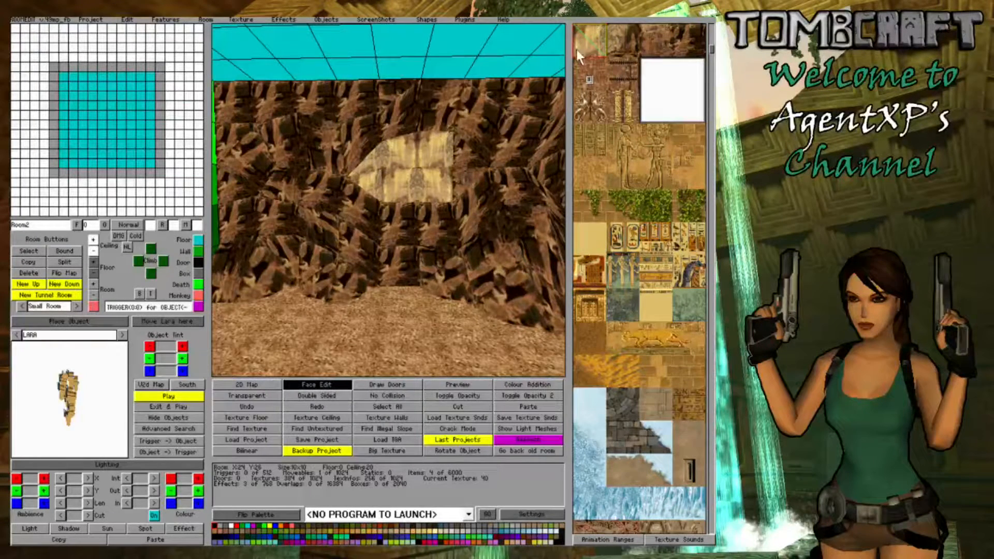
- Apply the sandstone-to-rock transition texture to the wall faces bordering the opening's upper edge and rotate it to match
click(610, 44)
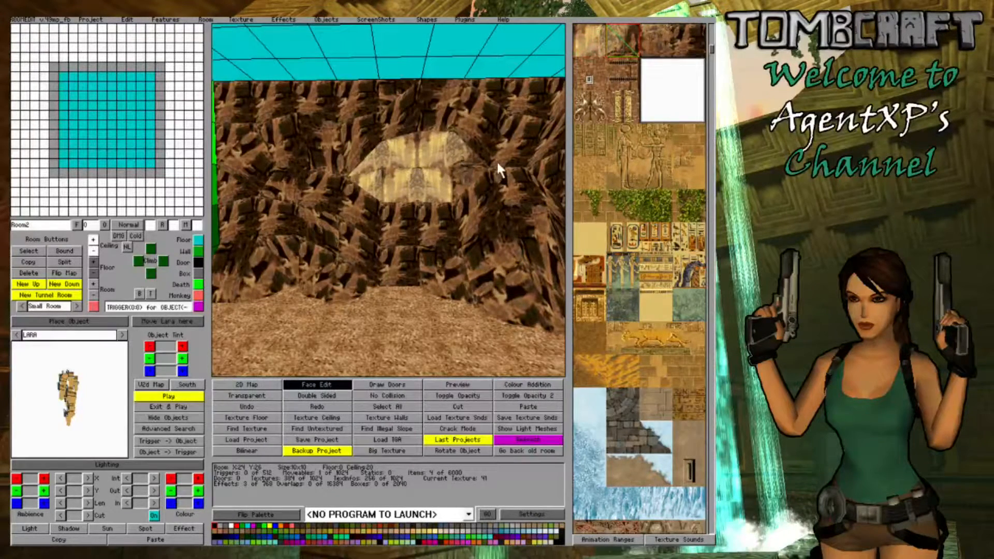
click(483, 133)
click(484, 133)
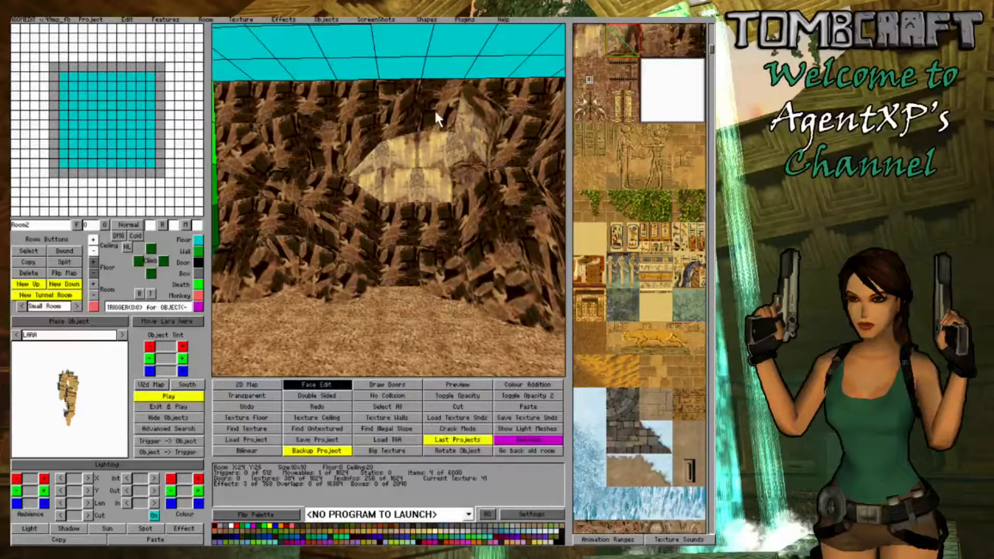
click(356, 138)
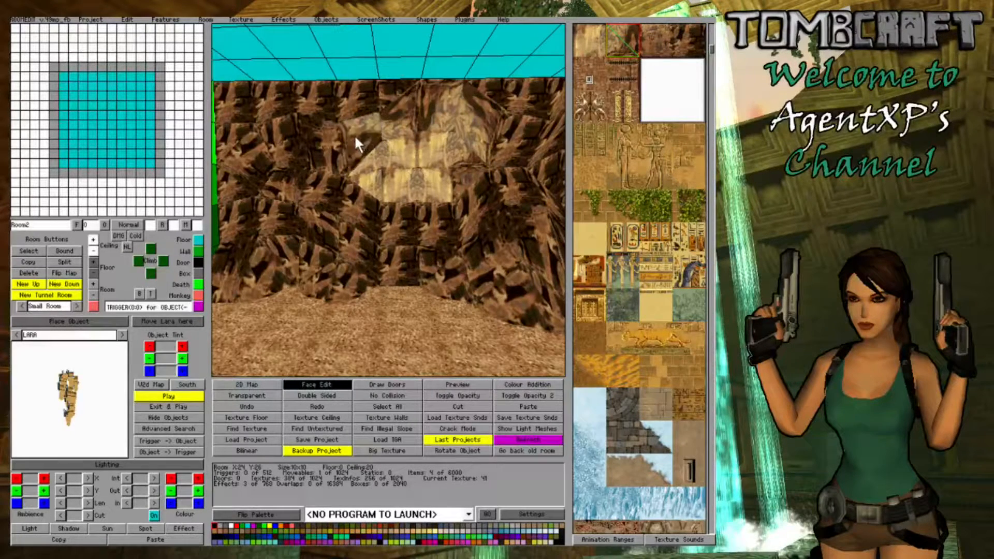
click(356, 144)
key(Right)
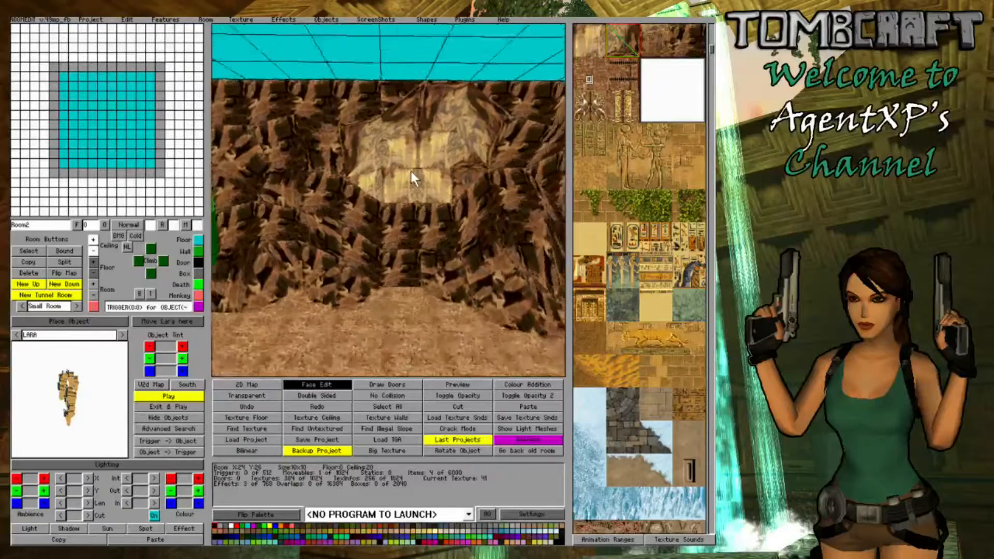
- Continue the light sandstone onto the face below the central opening and surround it with the sandstone-to-rock transition texture
click(436, 229)
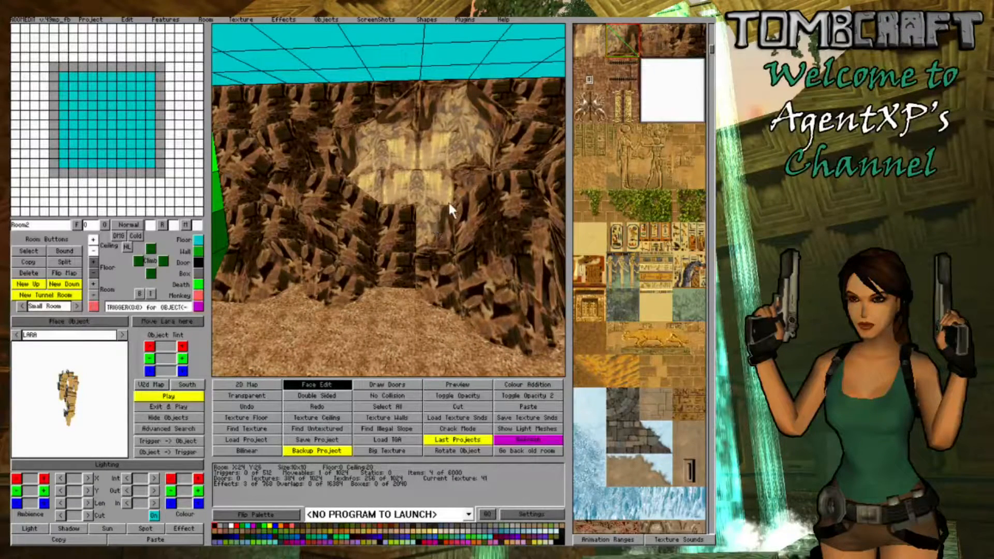
click(581, 30)
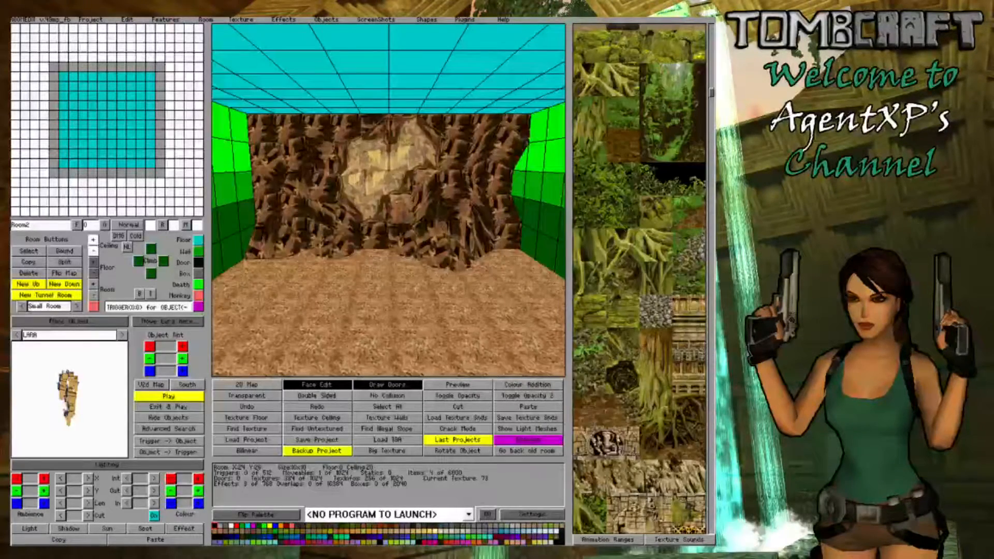
- Examine the textured far wall and the surrounding room from several angles to judge how the rock and sandstone blend
key(Up)
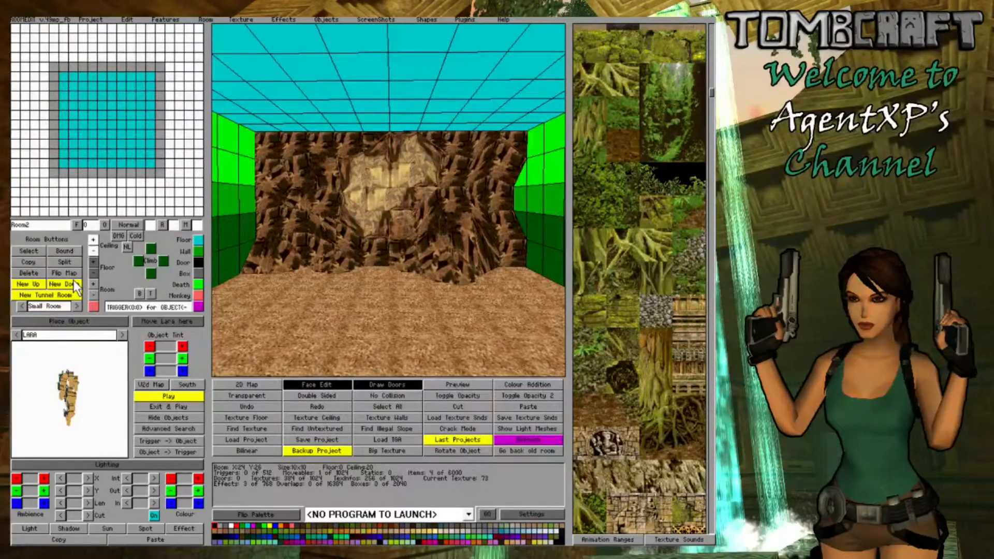
key(Right)
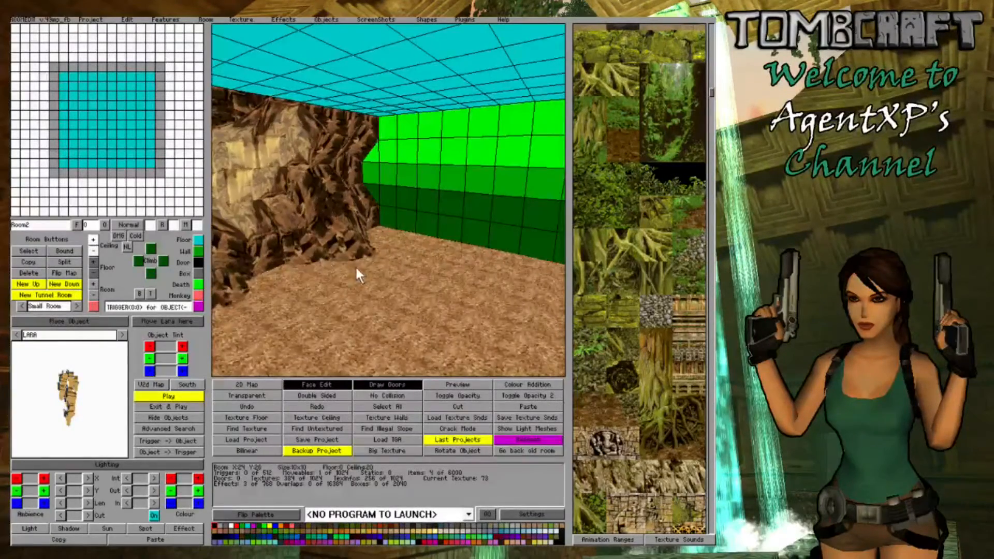
key(Left)
key(Left)
key(Right)
key(Left)
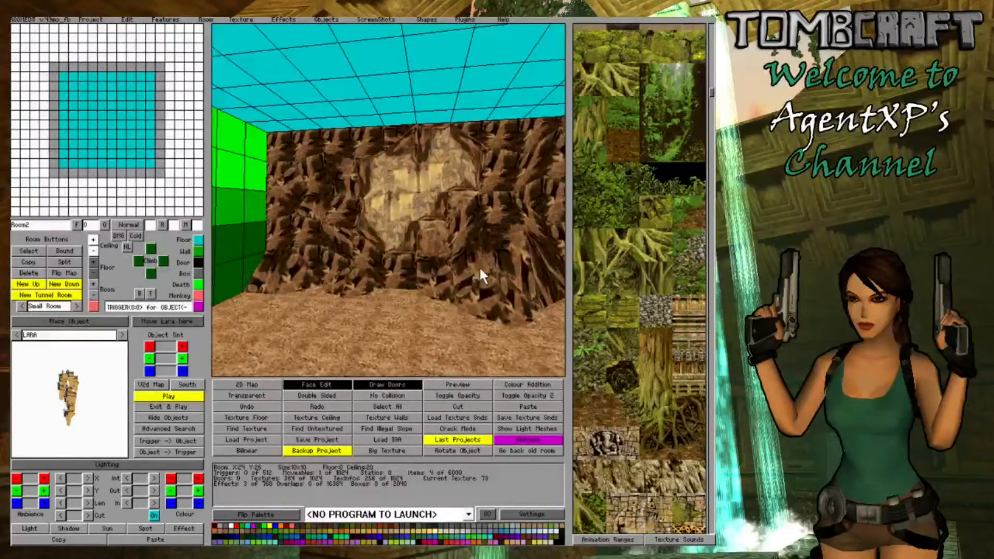
key(Right)
key(Left)
key(Right)
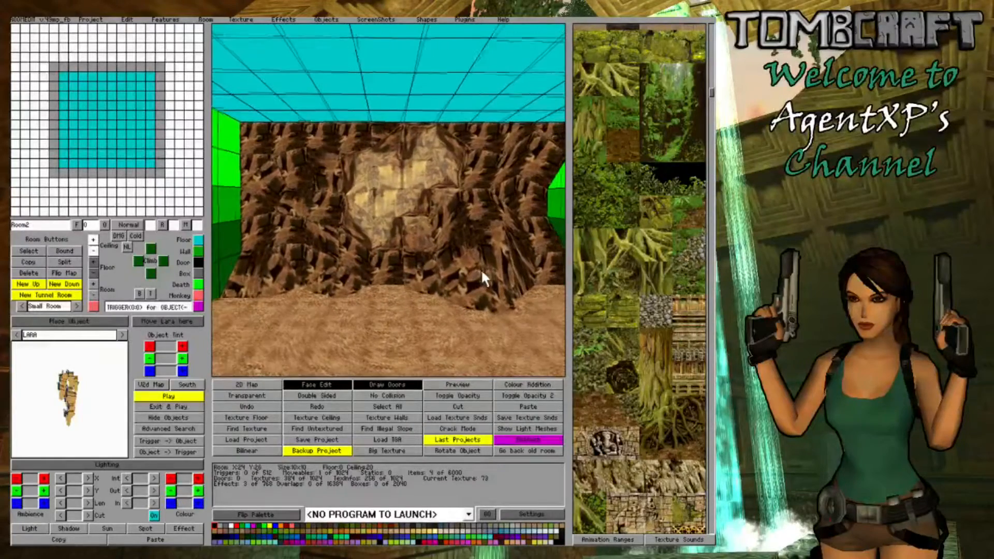
key(Right)
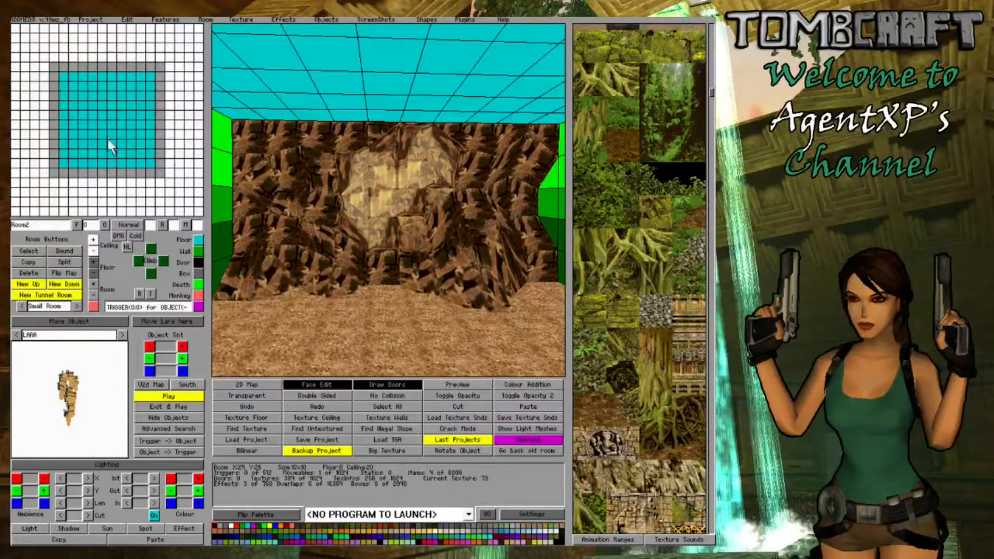
- Create a linked room stacked above the current one with a height of 12 clicks and switch to it
click(37, 284)
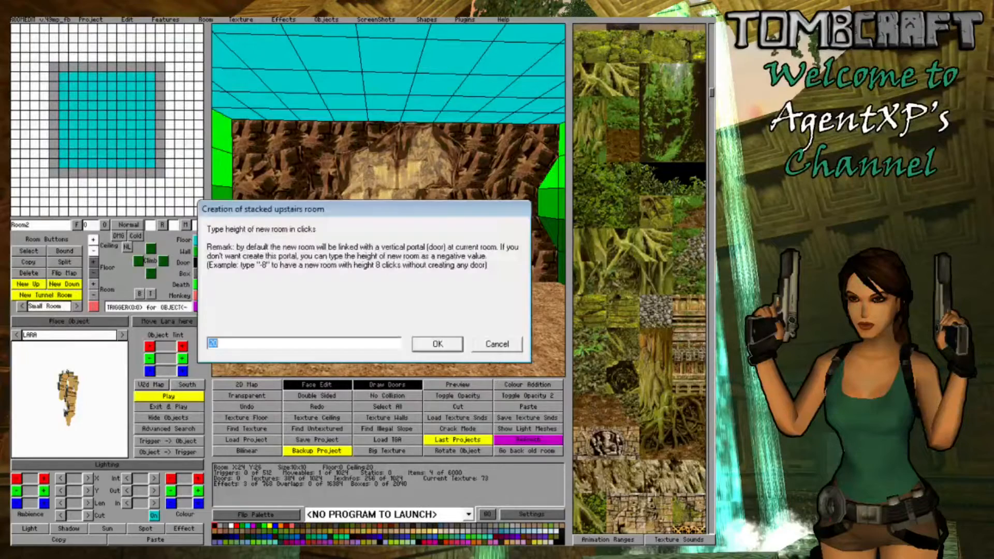
text(12)
click(434, 343)
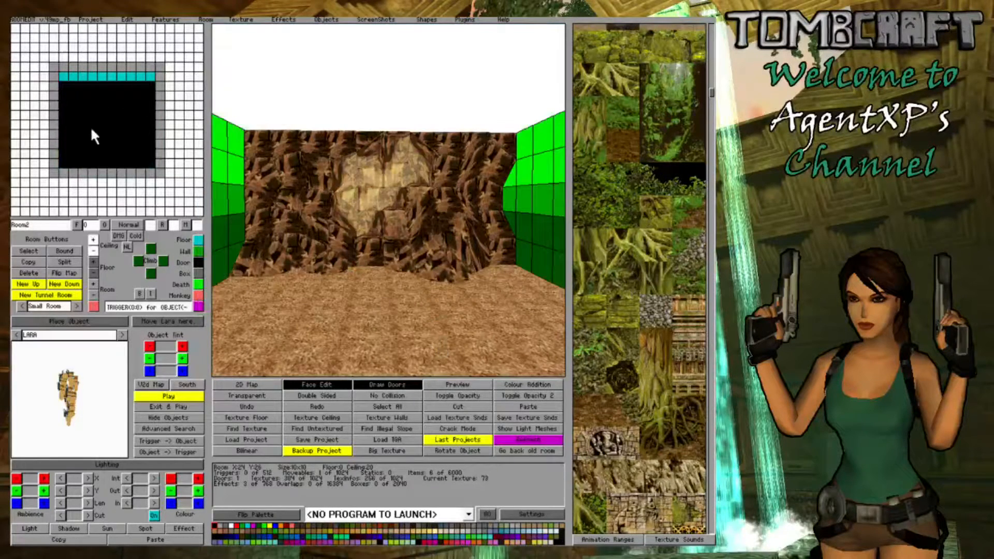
click(91, 142)
click(91, 138)
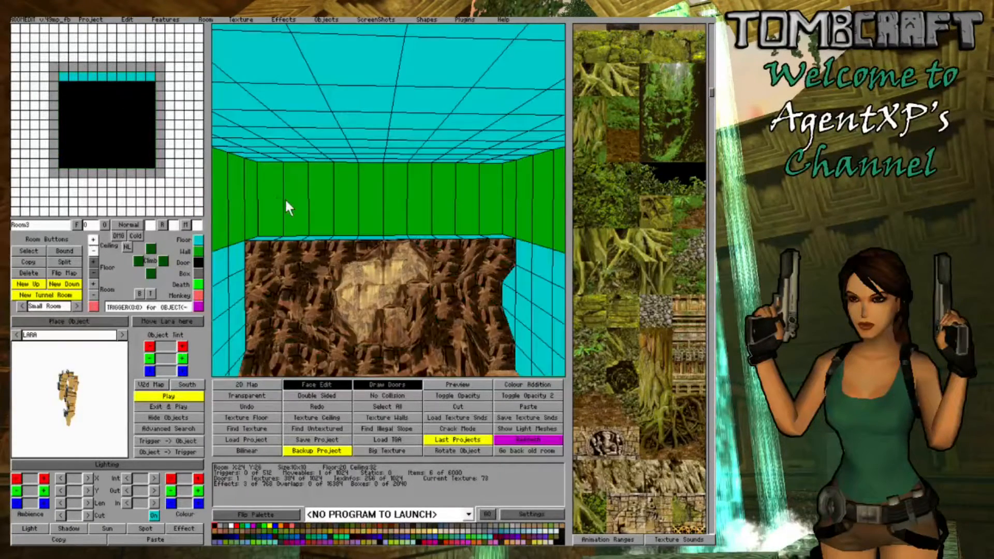
- Divide the upper room's far wall into three horizontal bands by adding a floor and a ceiling subdivision
mouse_move(290, 199)
middle_down()
mouse_move(346, 199)
mouse_move(284, 206)
middle_up()
right_drag(250, 211, 274, 224)
key(Page_Down)
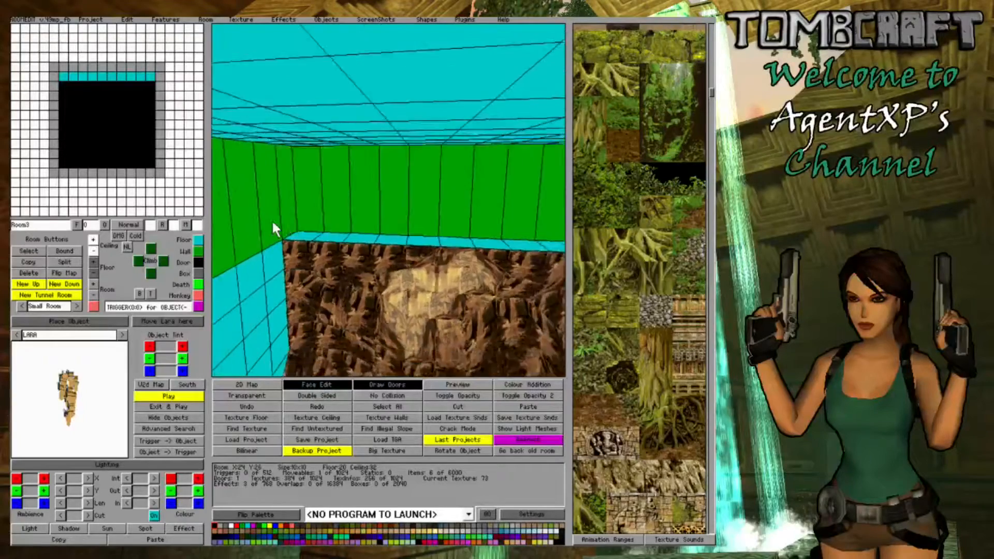
key(Page_Up)
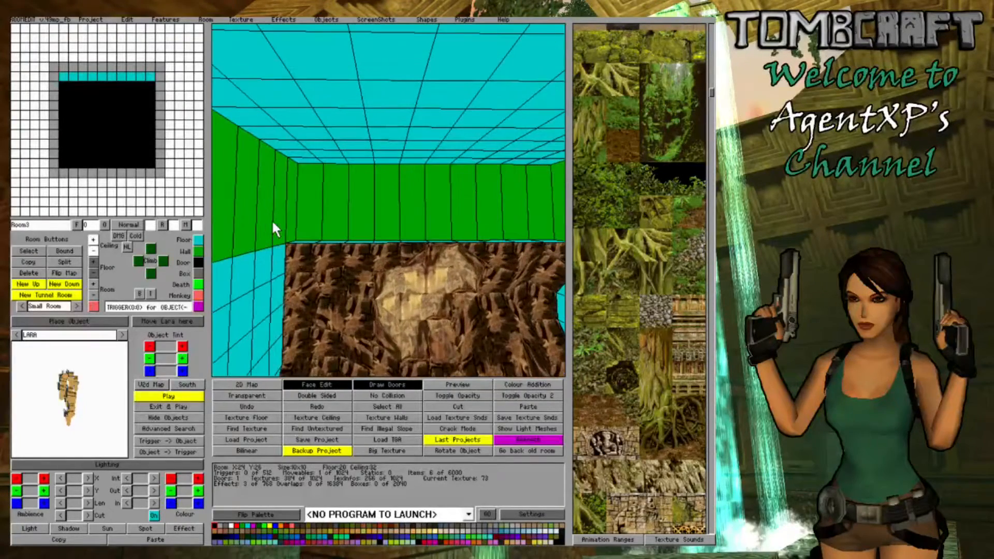
right_drag(284, 220, 449, 260)
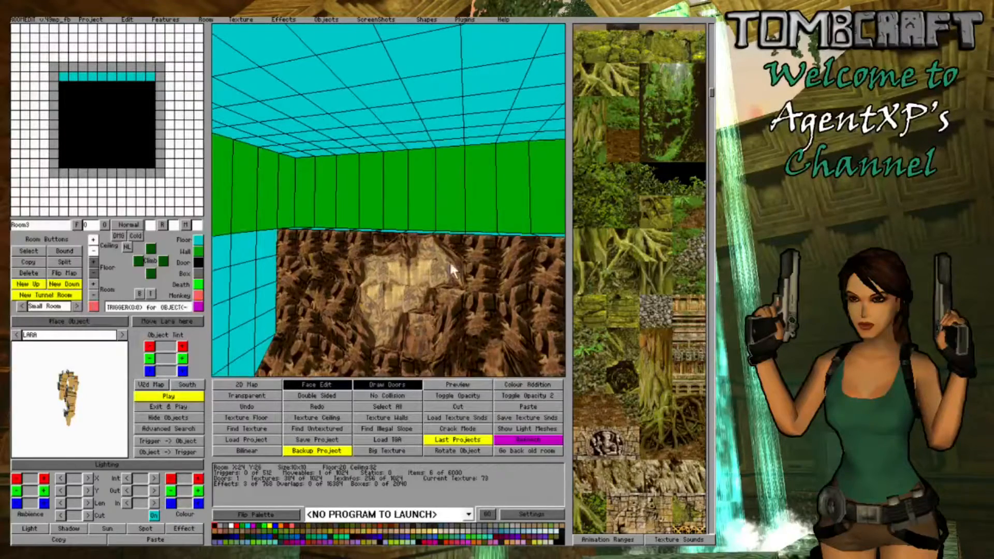
right_drag(250, 219, 279, 220)
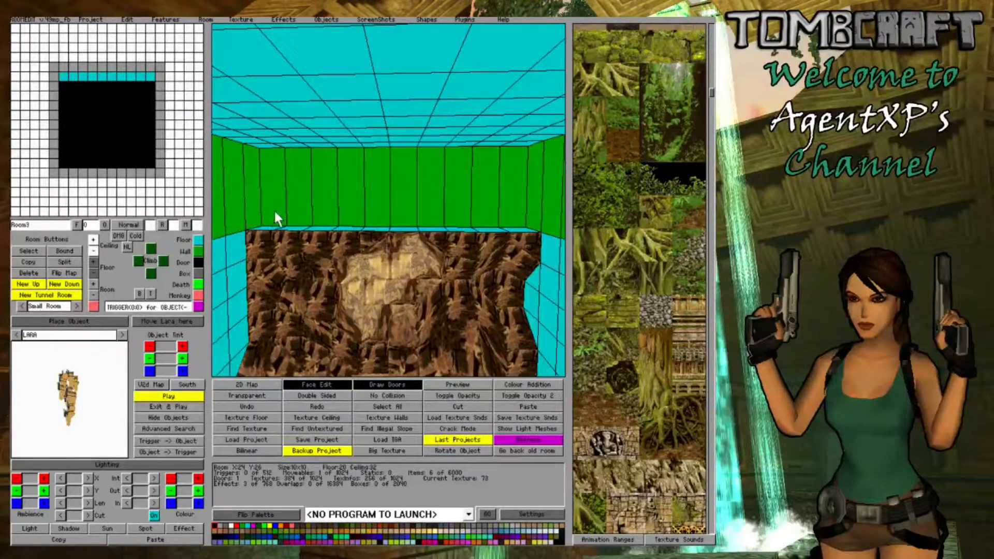
drag(62, 65, 155, 67)
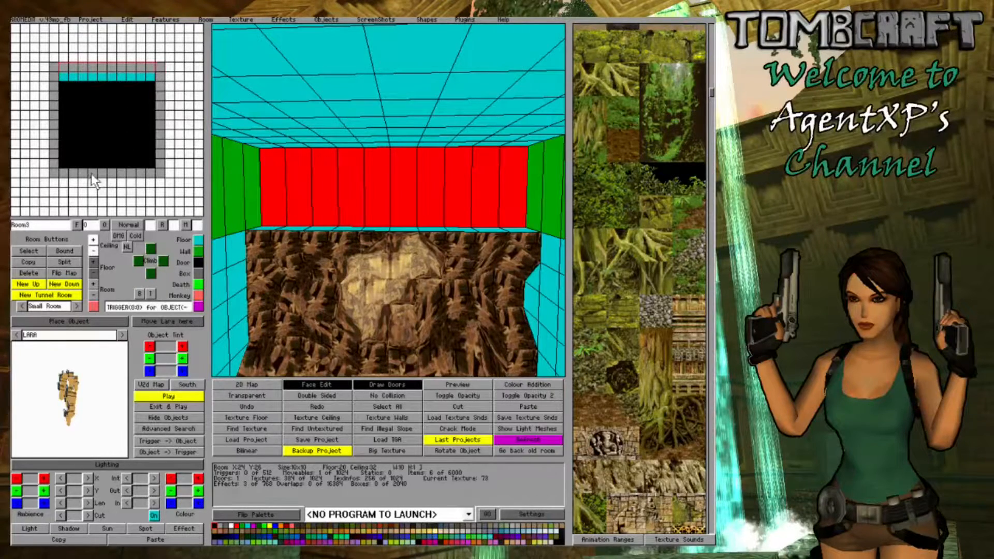
click(94, 262)
click(95, 246)
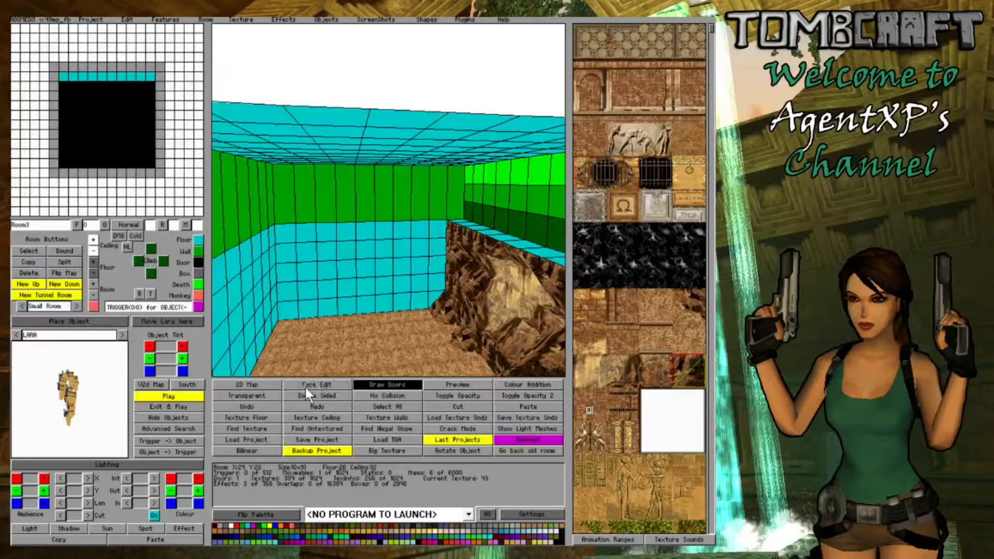
- Divide the upper room's adjoining side wall and the wall opposite the rock face into the same three horizontal bands
drag(460, 191, 259, 211)
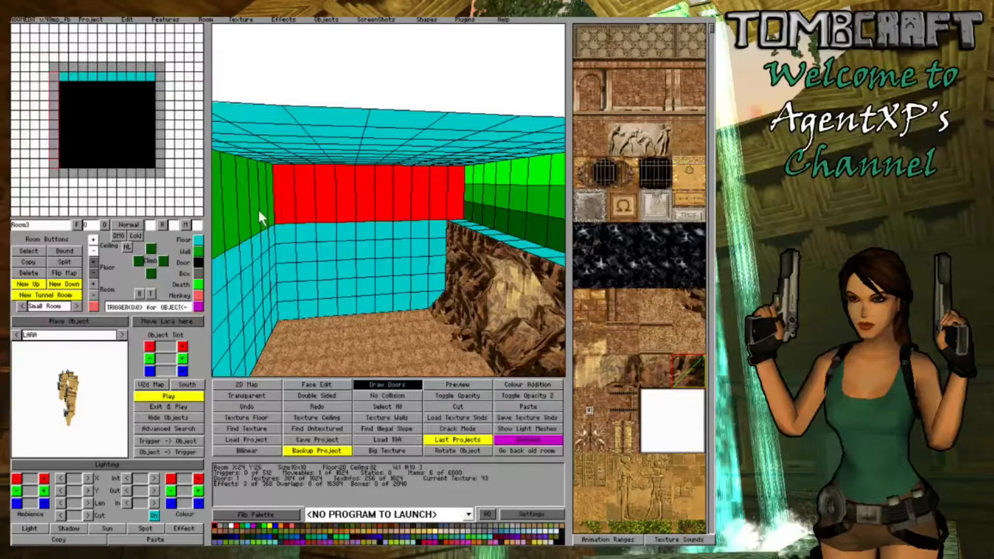
click(93, 261)
click(94, 251)
key(Left)
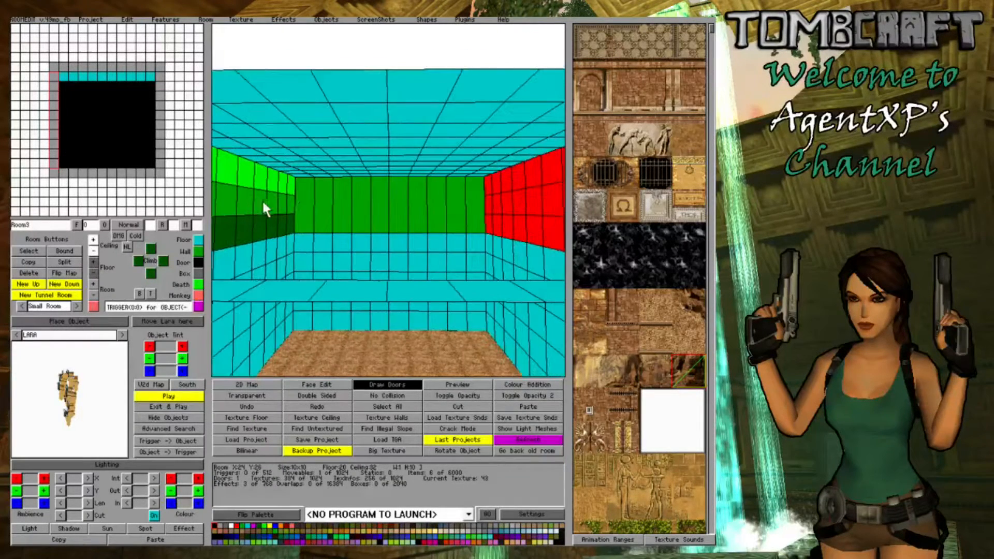
drag(304, 192, 477, 198)
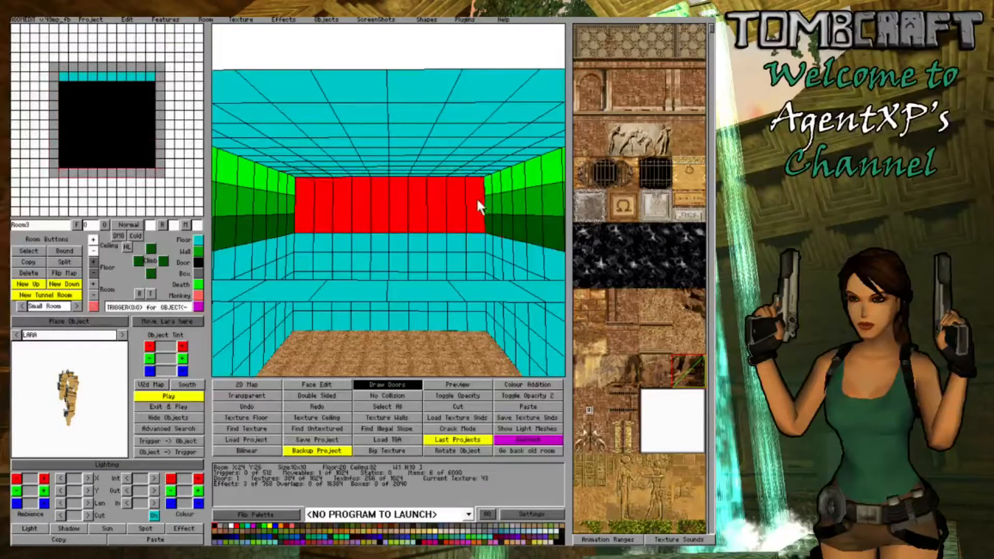
click(93, 261)
click(94, 252)
- Raise the entire floor ledge along the upper room's far wall to height 24
middle_drag(301, 202, 524, 241)
scroll(481, 210, up, 6)
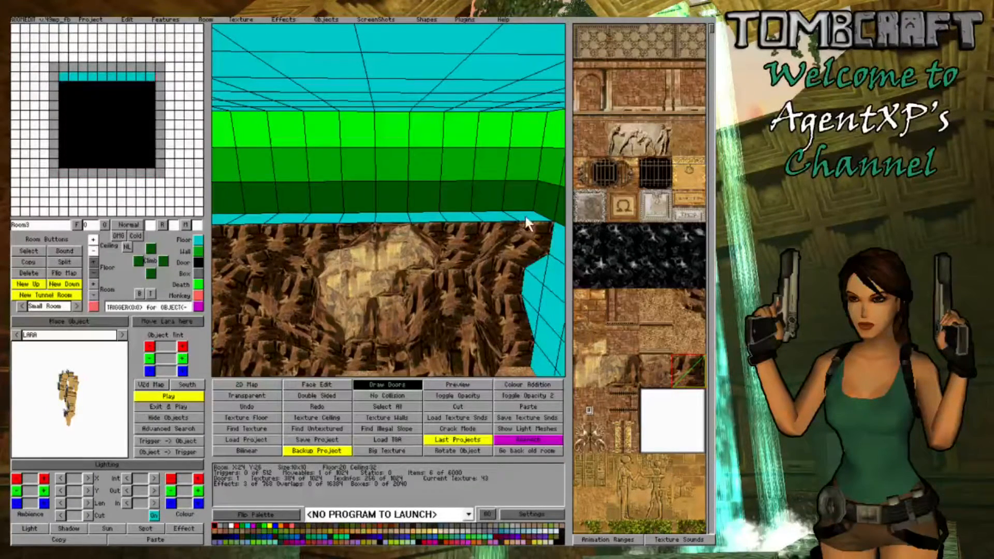
drag(526, 216, 216, 215)
middle_drag(216, 215, 228, 215)
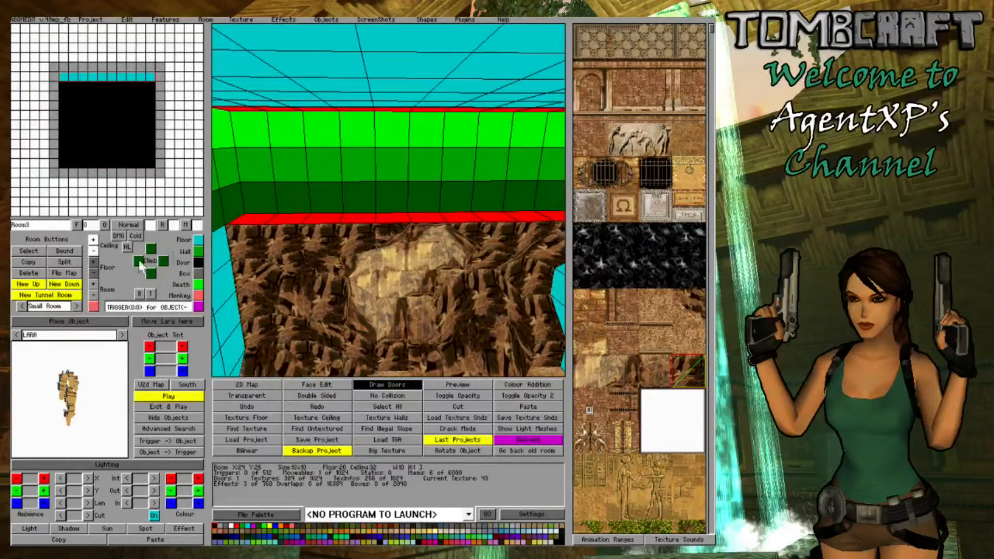
click(93, 263)
- Lower the ledge block above the sandstone opening to form a gap and slope its two neighbouring blocks down towards it
click(436, 204)
middle_drag(455, 206, 491, 210)
drag(490, 209, 411, 206)
click(443, 204)
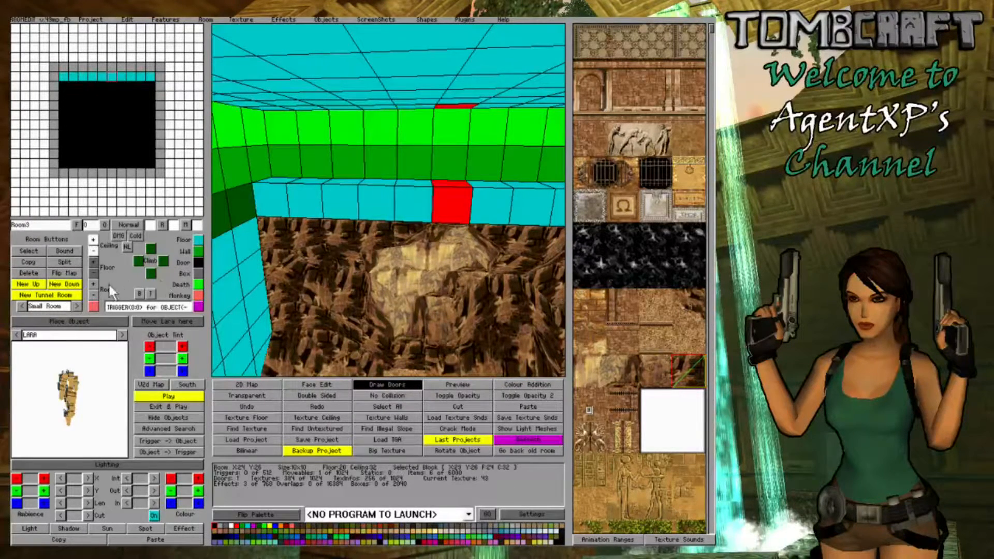
click(92, 273)
click(490, 210)
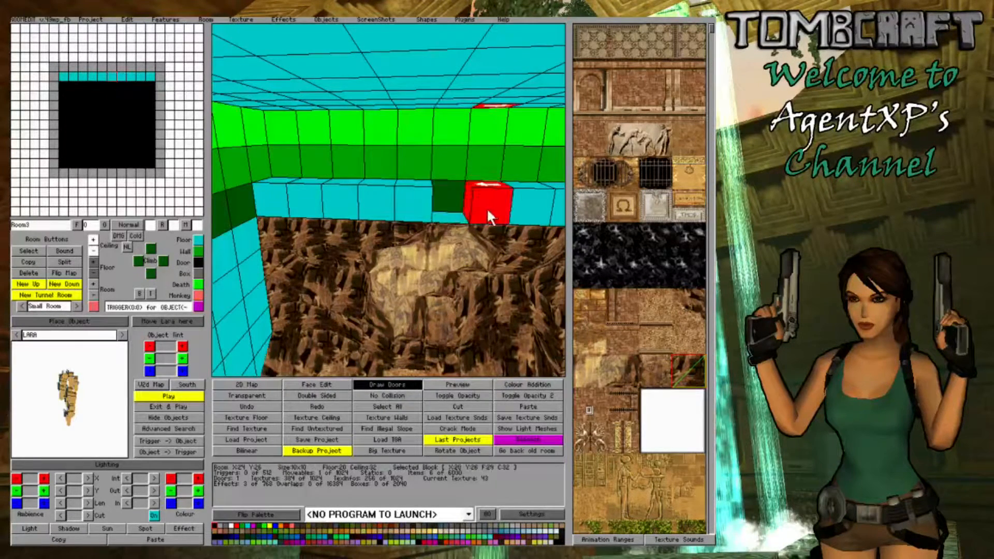
click(94, 274)
click(413, 194)
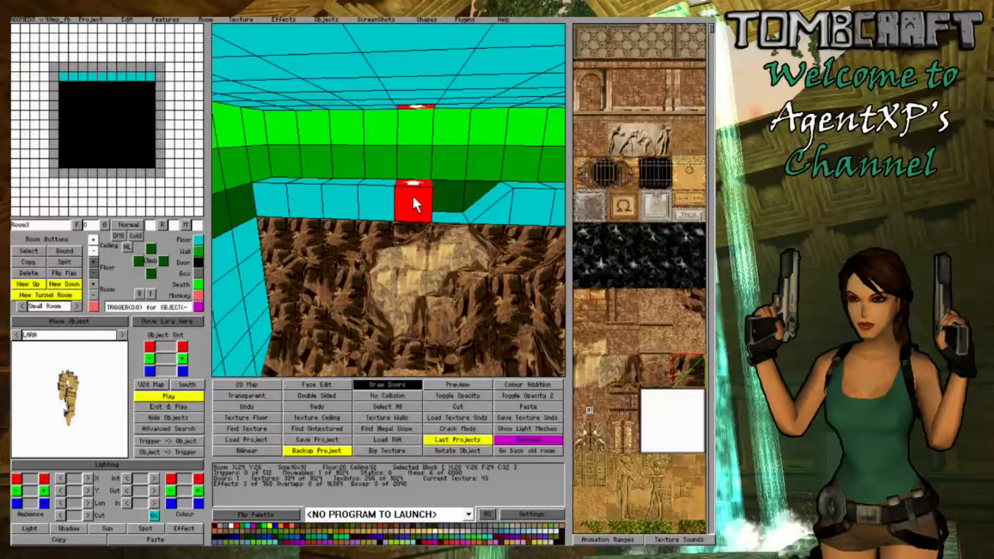
click(93, 273)
- Lower individual corners of the ledge blocks farther out on both sides of the gap to make its slopes irregular
right_drag(374, 269, 421, 229)
double_click(421, 227)
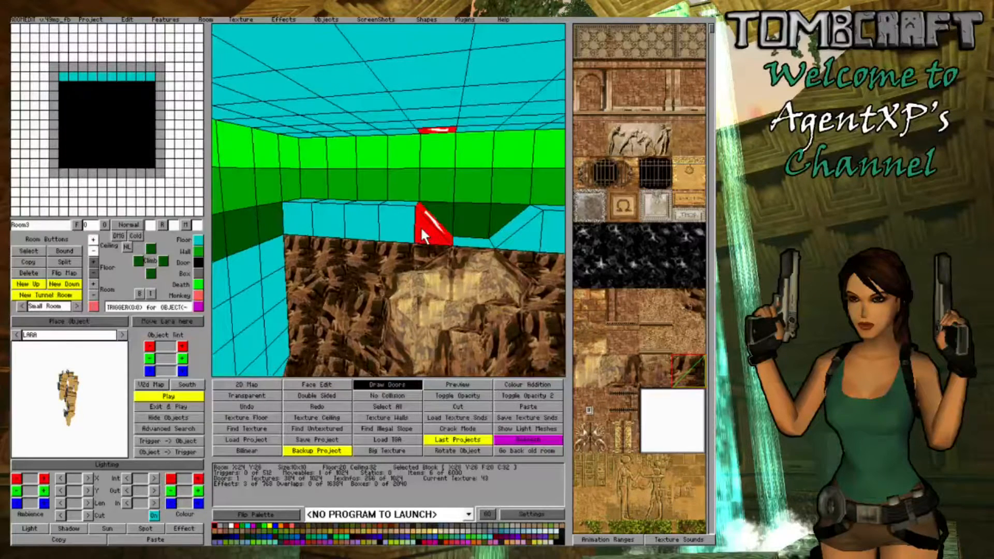
click(90, 270)
click(90, 269)
right_drag(426, 273, 457, 263)
double_click(465, 233)
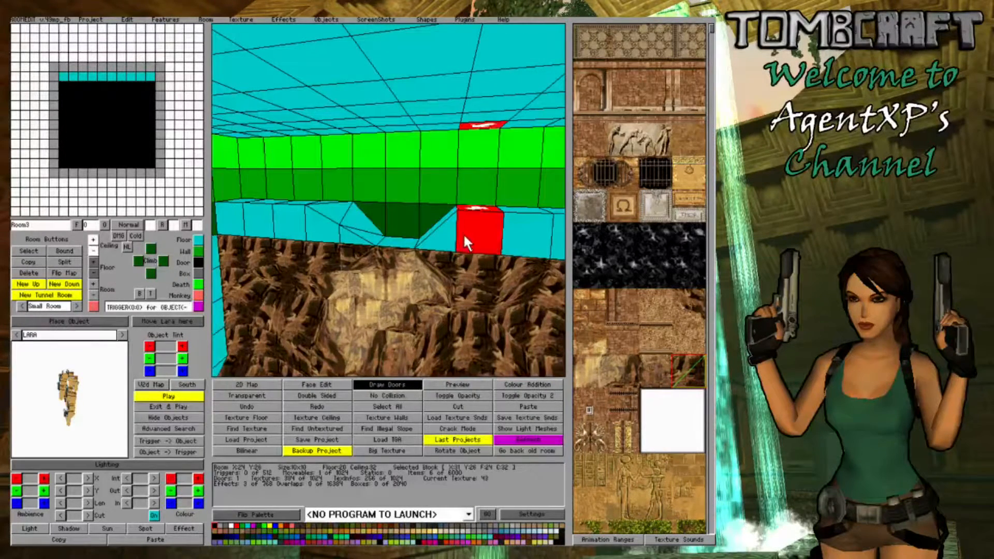
click(94, 273)
- Lower the row of ceiling blocks directly above the far wall's ledge to height 28
right_drag(384, 307, 389, 296)
drag(566, 136, 258, 123)
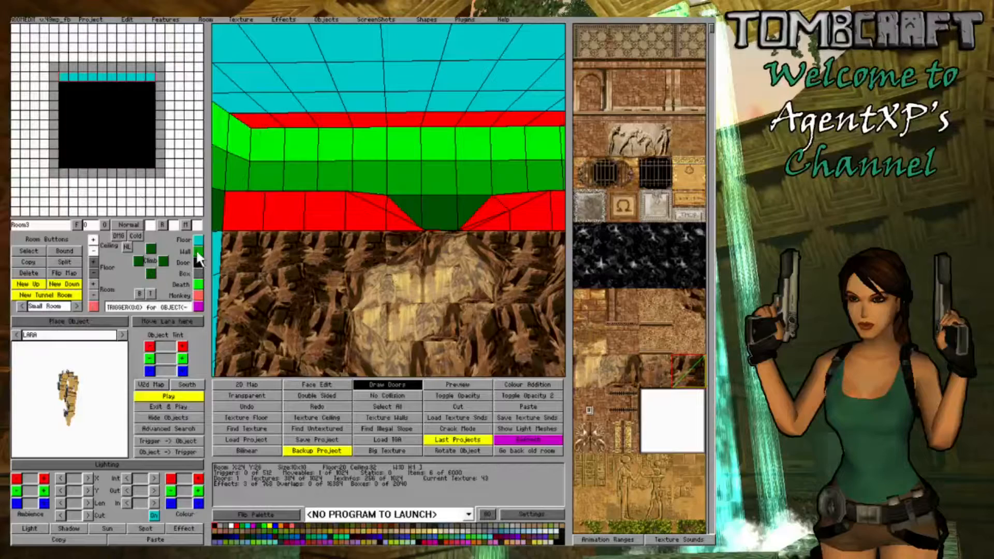
right_click(92, 252)
- Lower the ceiling of the ledge's right-hand corner block to height 25 and slope a corner of its floor downward
right_drag(471, 220, 275, 185)
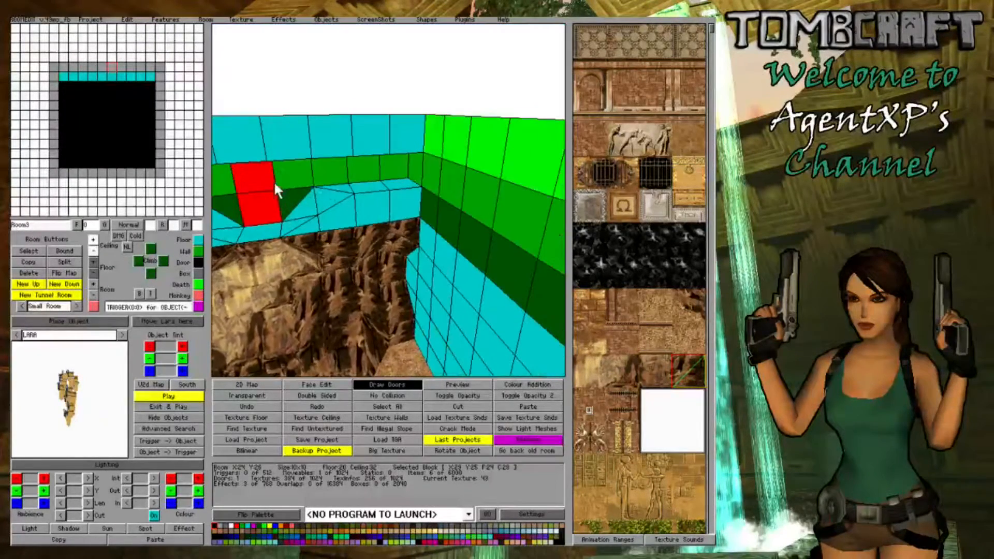
click(405, 196)
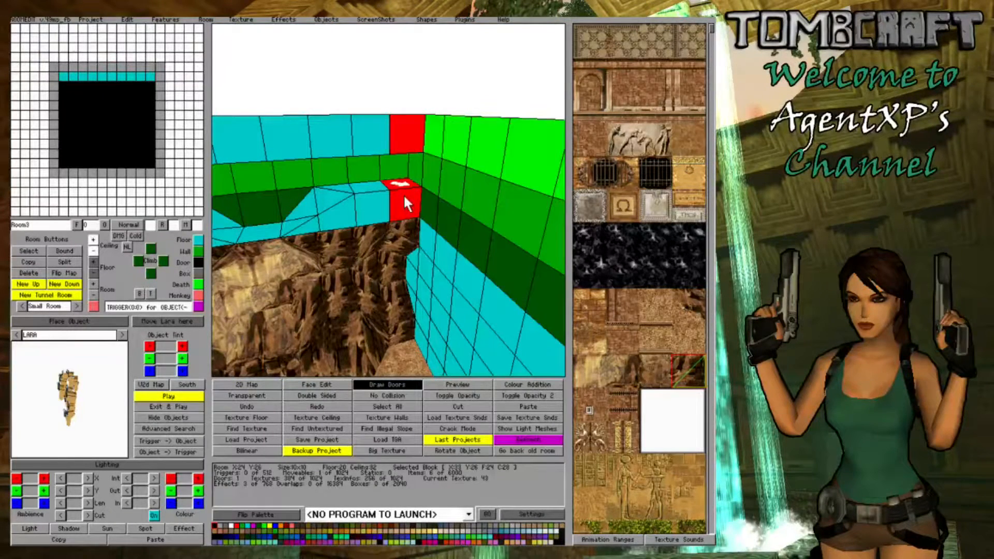
right_drag(403, 200, 420, 60)
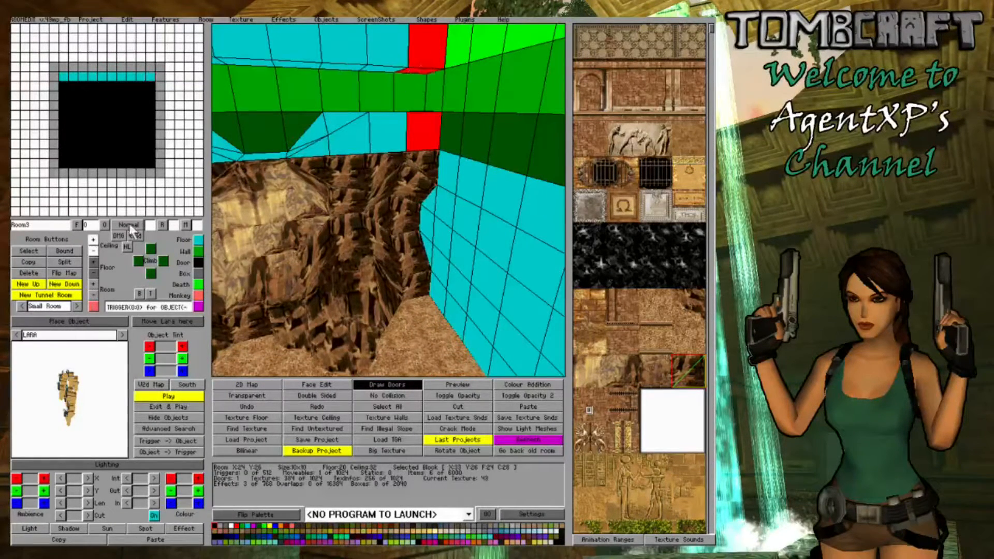
click(91, 251)
right_drag(359, 217, 393, 228)
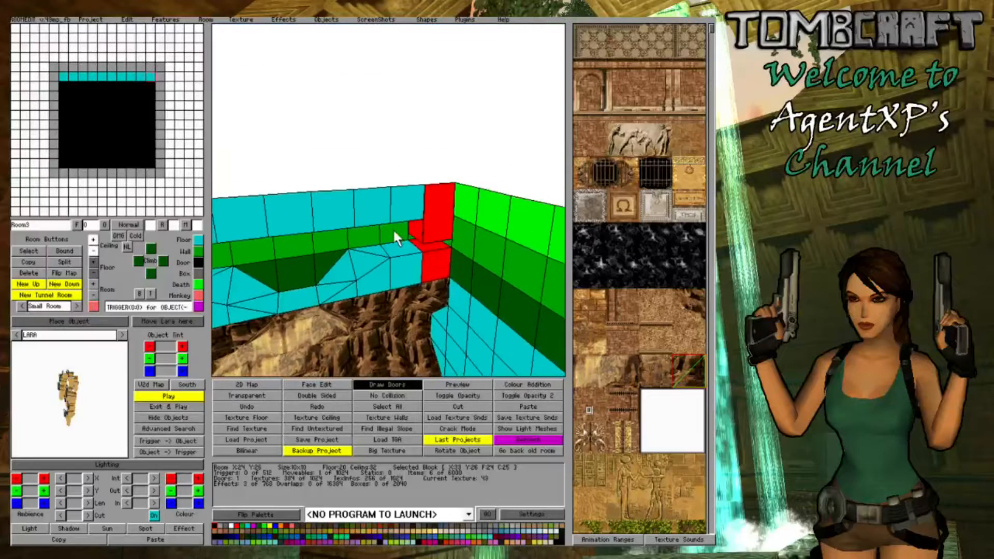
click(91, 272)
right_drag(459, 324, 460, 291)
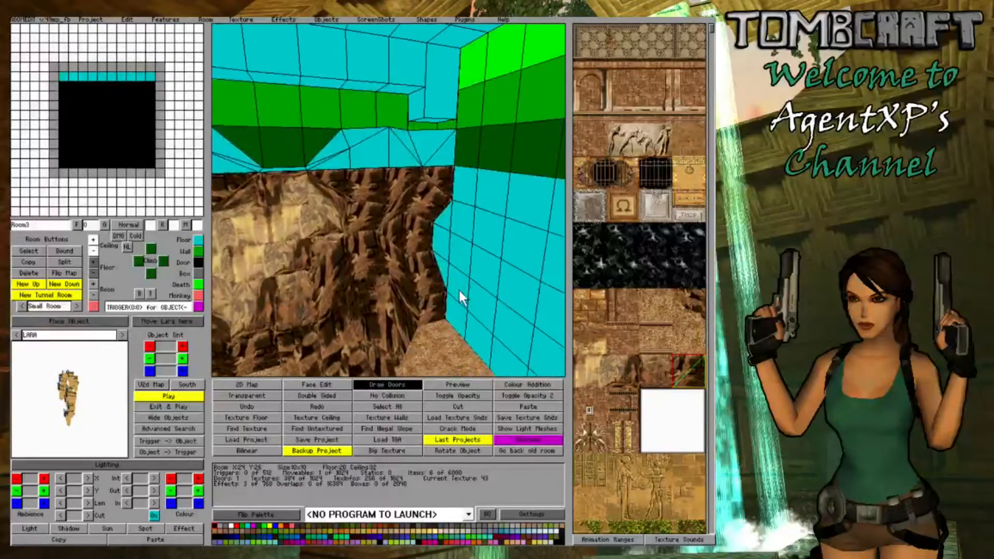
- Adjust the corners of the right-hand corner block's ceiling so that it slopes down to meet the ledge
click(434, 105)
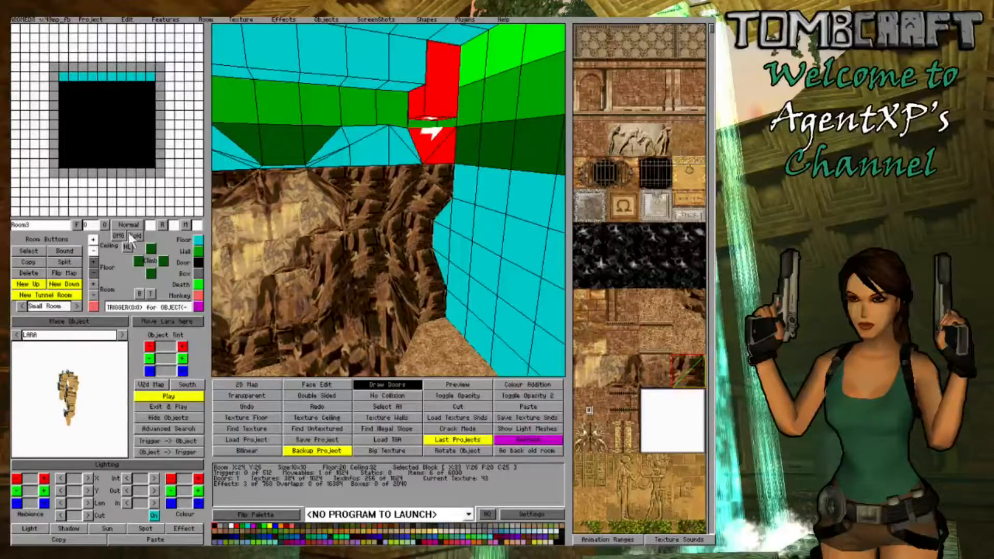
click(93, 240)
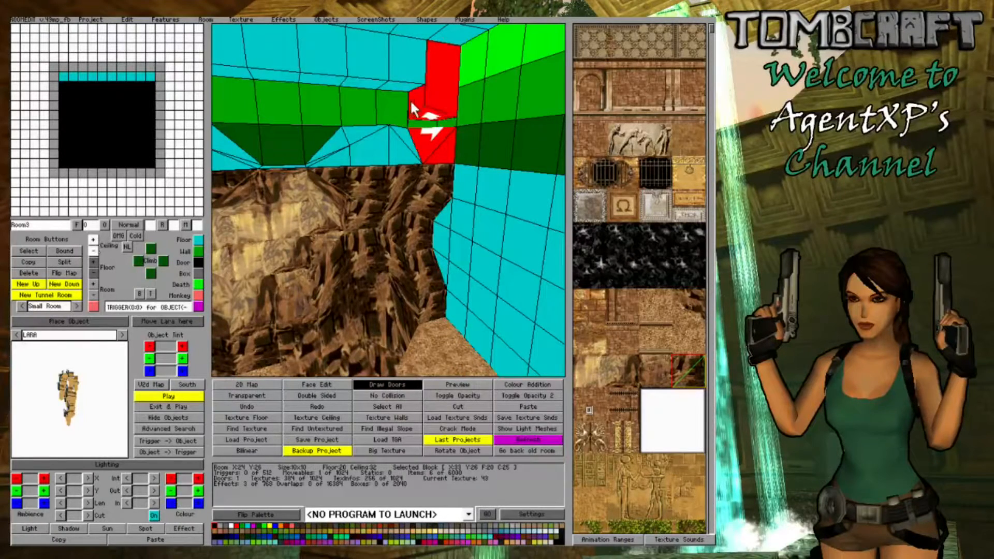
click(94, 251)
click(489, 136)
mouse_move(482, 105)
right_down()
mouse_move(481, 115)
mouse_move(480, 100)
right_up()
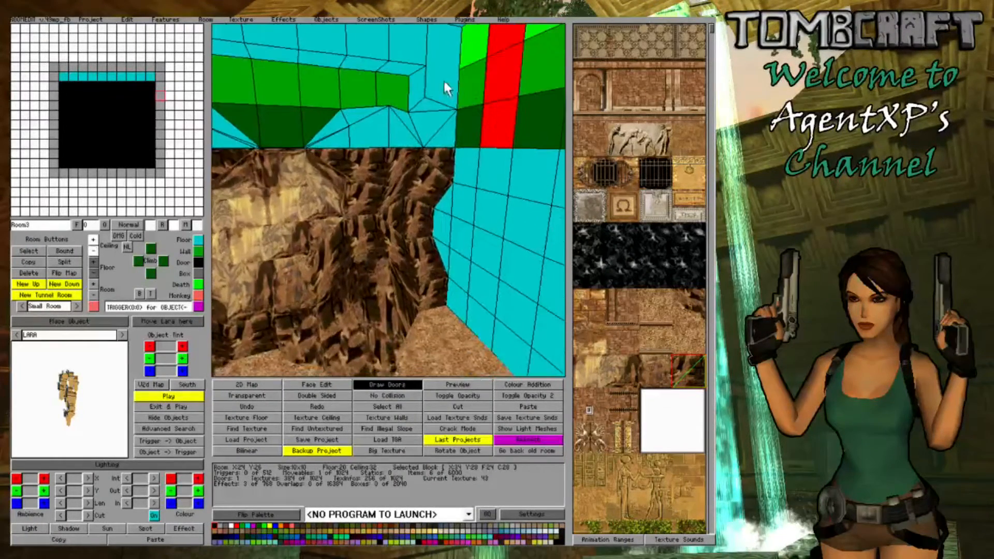
- Raise a ceiling corner of the ledge's right-hand corner block
click(440, 79)
click(92, 240)
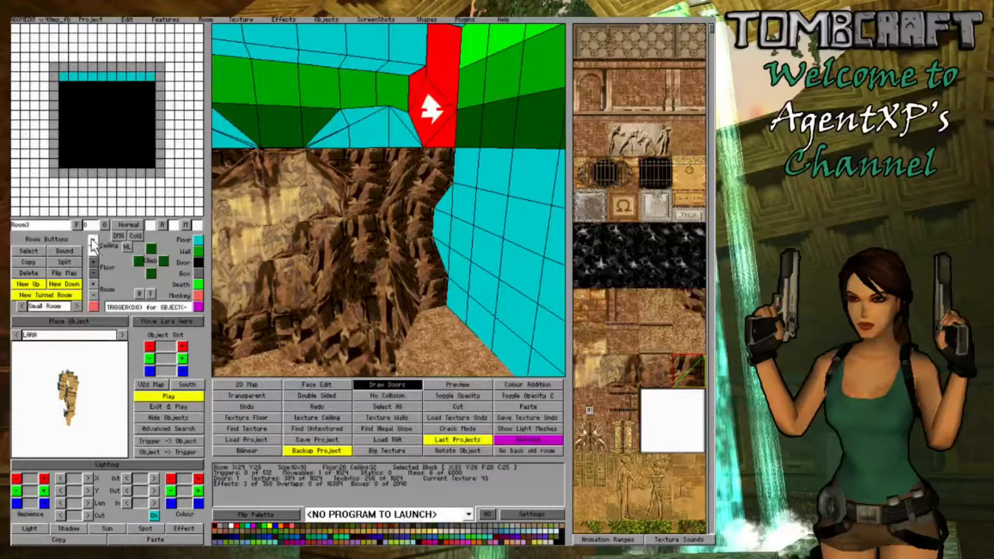
click(92, 239)
- Lower the front ceiling edge of the two blocks beside the right-hand corner block down to the ledge
right_drag(414, 159, 439, 109)
right_drag(515, 209, 480, 156)
drag(480, 156, 425, 153)
click(426, 149)
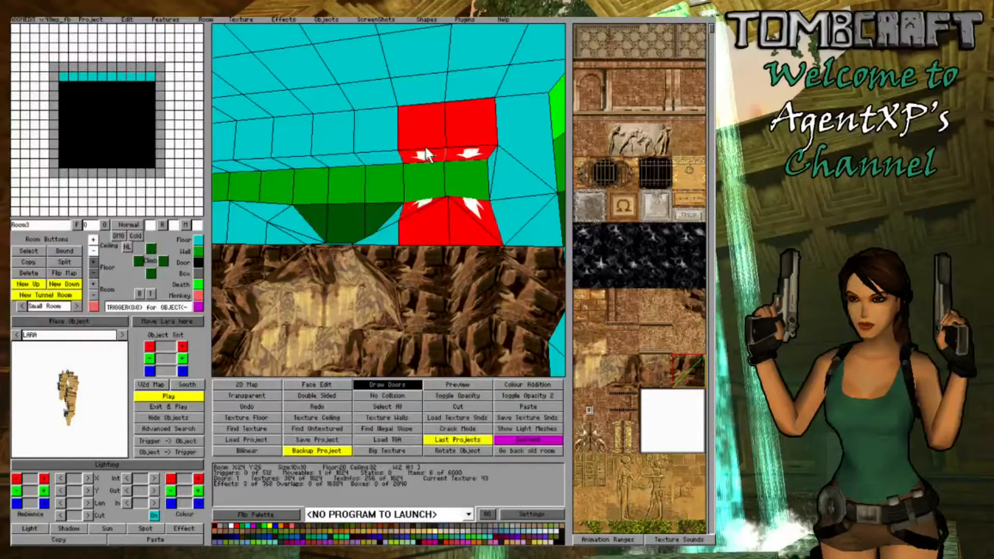
click(90, 252)
- Adjust the floor corners of the ledge block beside the right-hand corner block, raising its near left corner
right_drag(466, 228, 447, 233)
click(424, 215)
click(425, 215)
click(424, 216)
click(422, 216)
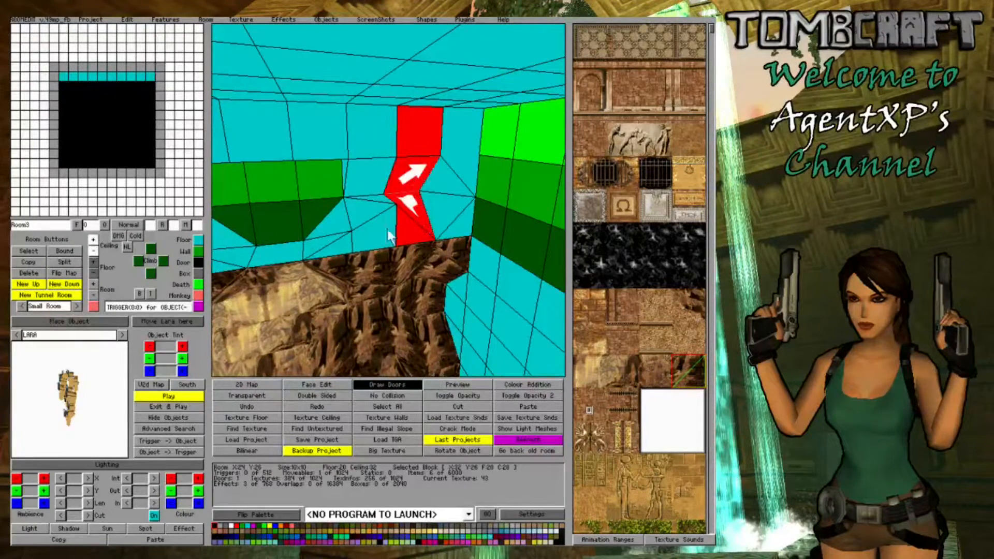
click(93, 268)
right_drag(448, 303, 490, 250)
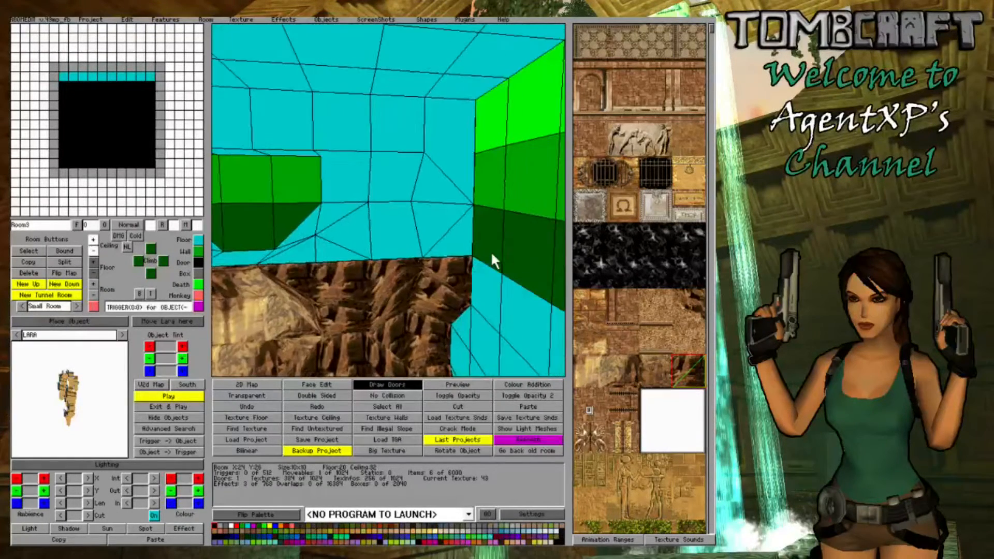
click(391, 244)
ctrl+click(393, 243)
ctrl+click(392, 244)
ctrl+click(392, 243)
ctrl+click(392, 243)
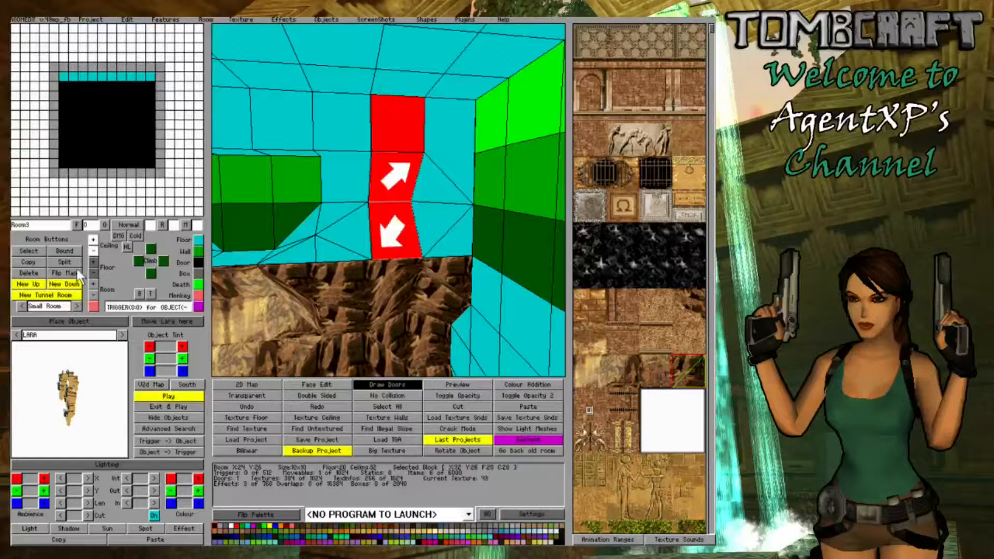
click(95, 261)
click(94, 260)
click(95, 260)
- Raise the near right floor corner of the next ledge block toward the gap to match its neighbour
click(338, 239)
click(337, 238)
ctrl+click(337, 236)
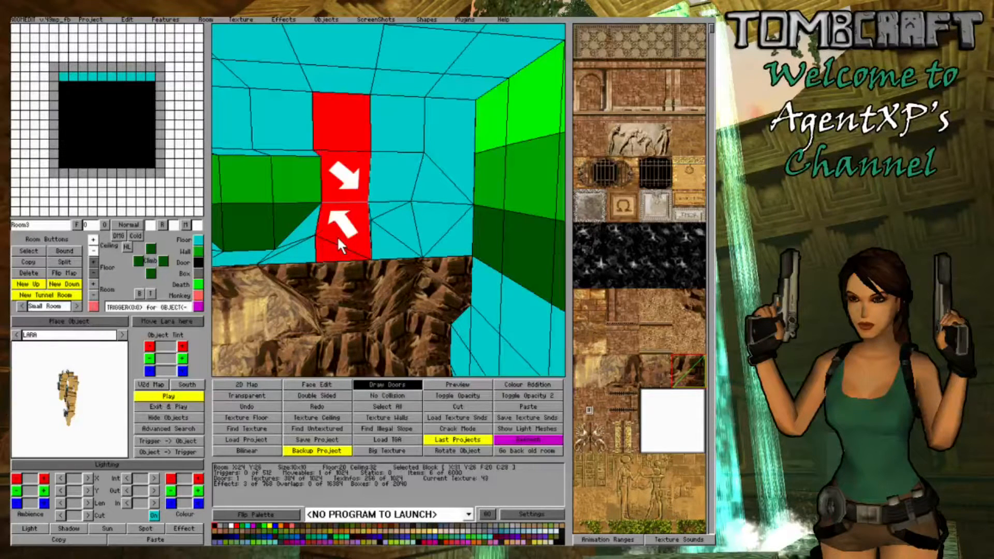
ctrl+click(337, 237)
ctrl+click(332, 241)
click(92, 262)
right_drag(321, 268, 514, 303)
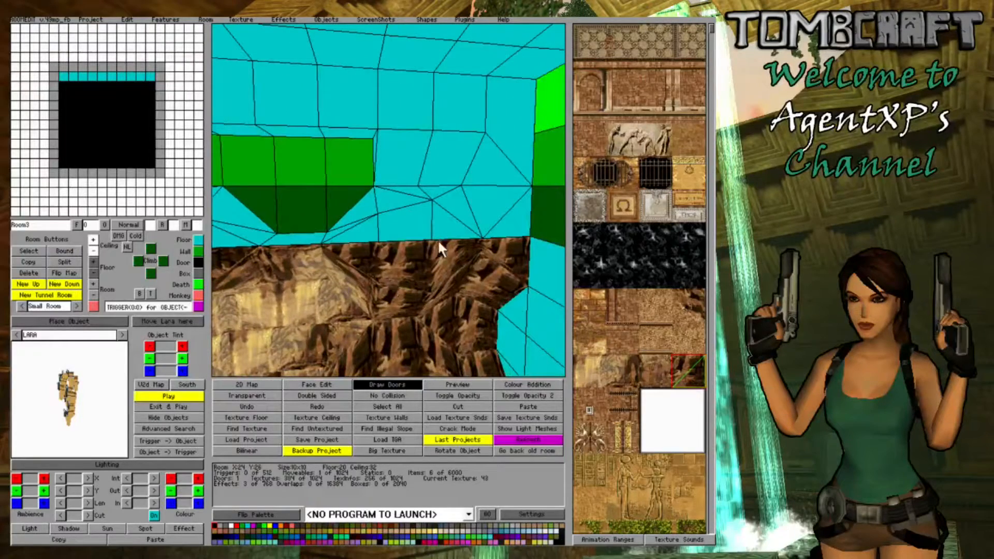
- Reshape the ceiling of the ledge's left-hand corner block so that it slopes down to meet the ledge
right_drag(380, 247, 452, 249)
mouse_move(550, 193)
right_down()
mouse_move(570, 198)
mouse_move(555, 204)
right_up()
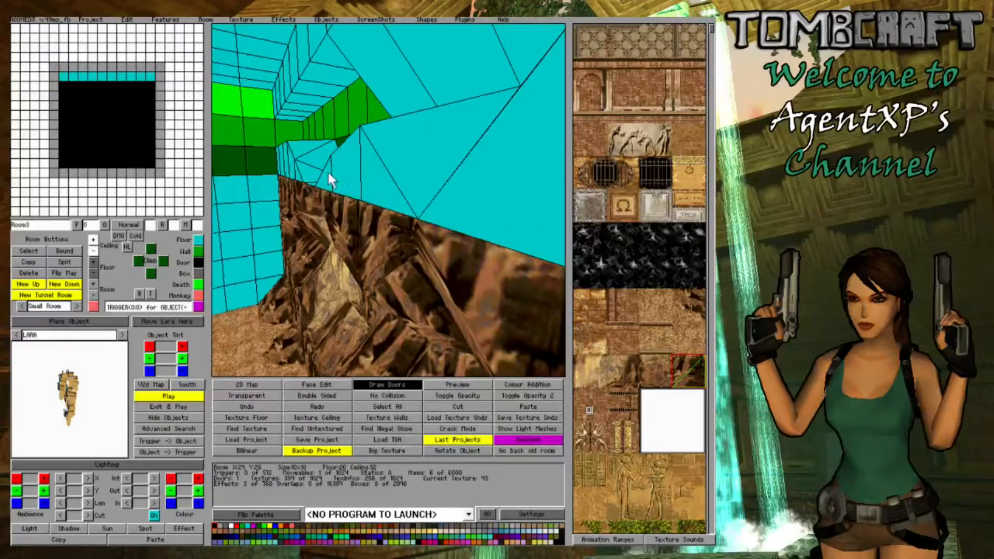
right_drag(380, 189, 497, 226)
click(295, 123)
click(295, 128)
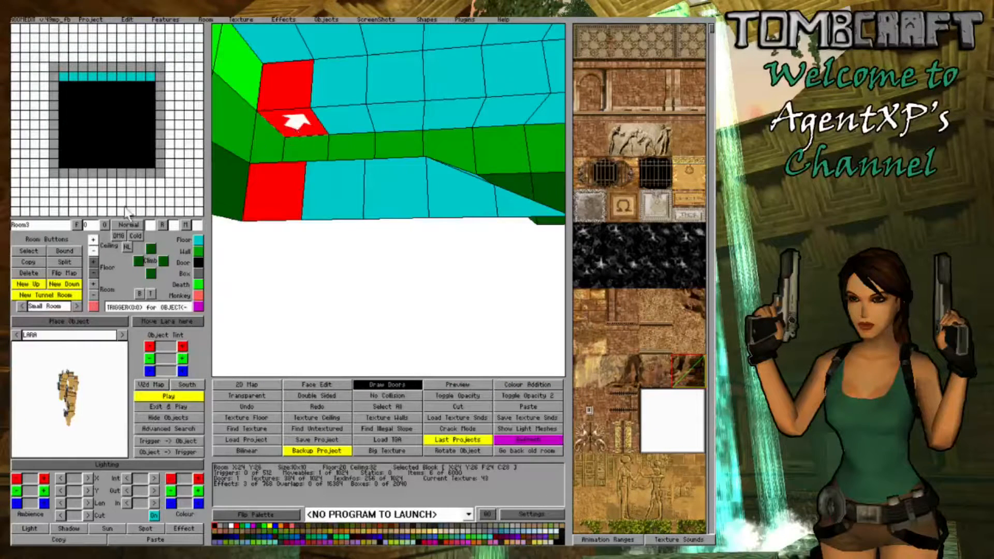
click(93, 239)
click(284, 118)
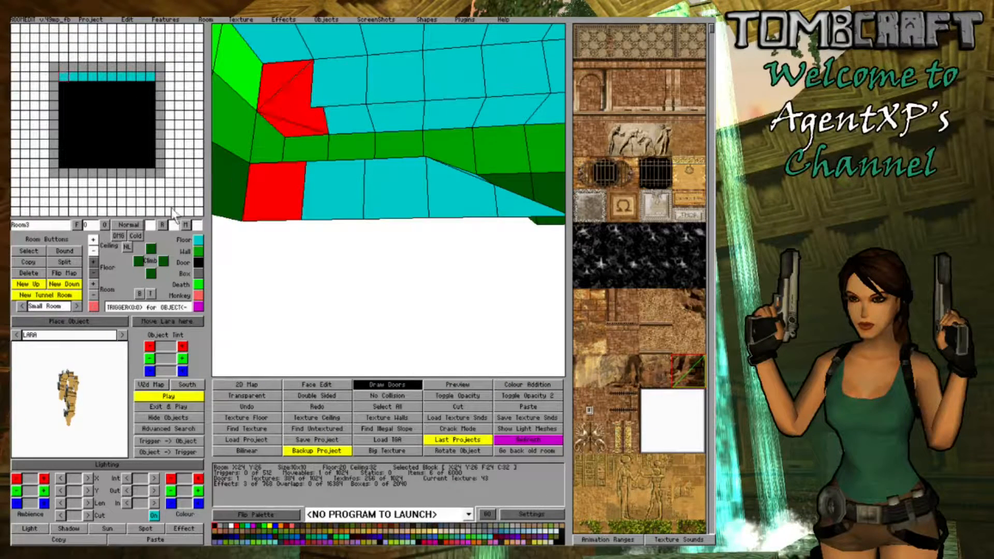
click(94, 250)
click(342, 189)
right_drag(341, 190, 344, 150)
click(304, 257)
key(f)
key(f)
key(f)
key(f)
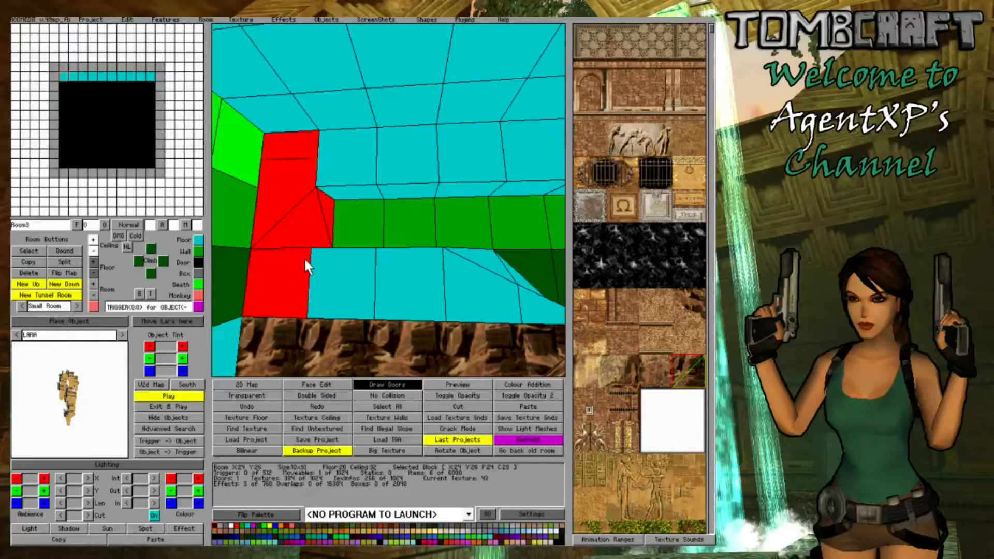
- Lower the near right floor corner of the ledge's left-hand corner block
click(332, 257)
right_drag(414, 208, 406, 239)
click(336, 220)
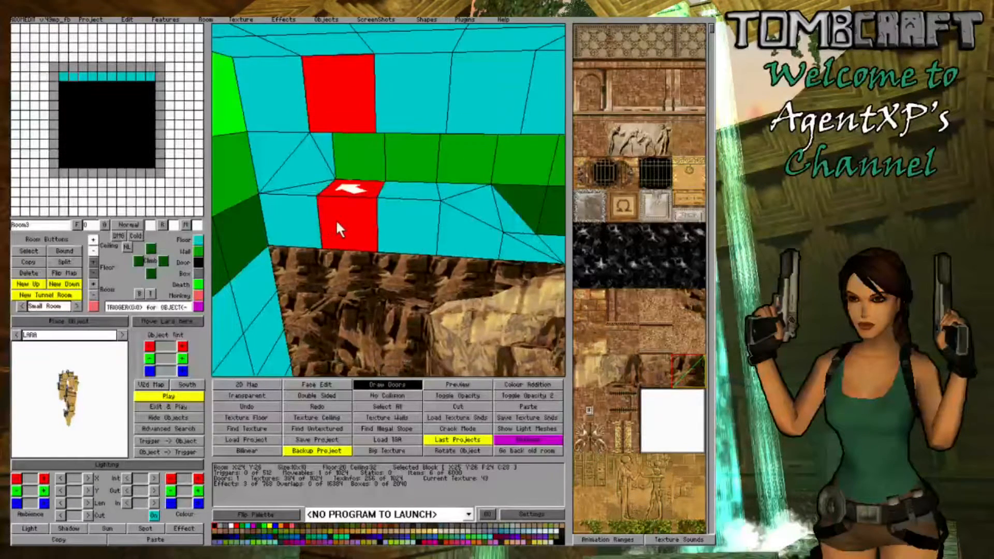
click(307, 220)
click(308, 223)
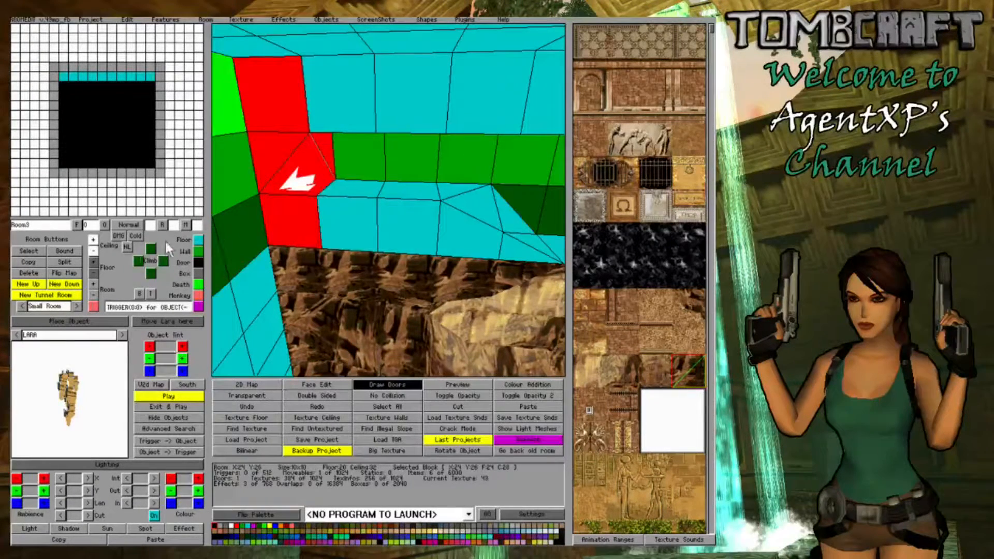
click(91, 271)
click(92, 271)
- Slope the floors of the two ledge blocks beside the left-hand corner block down toward their front edge
click(338, 221)
click(338, 221)
click(338, 222)
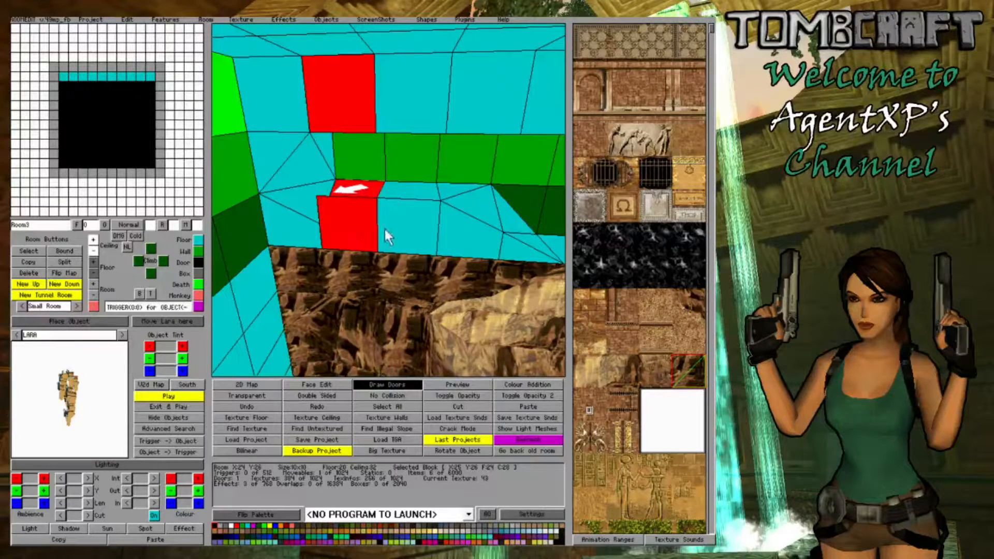
drag(385, 230, 330, 239)
click(91, 272)
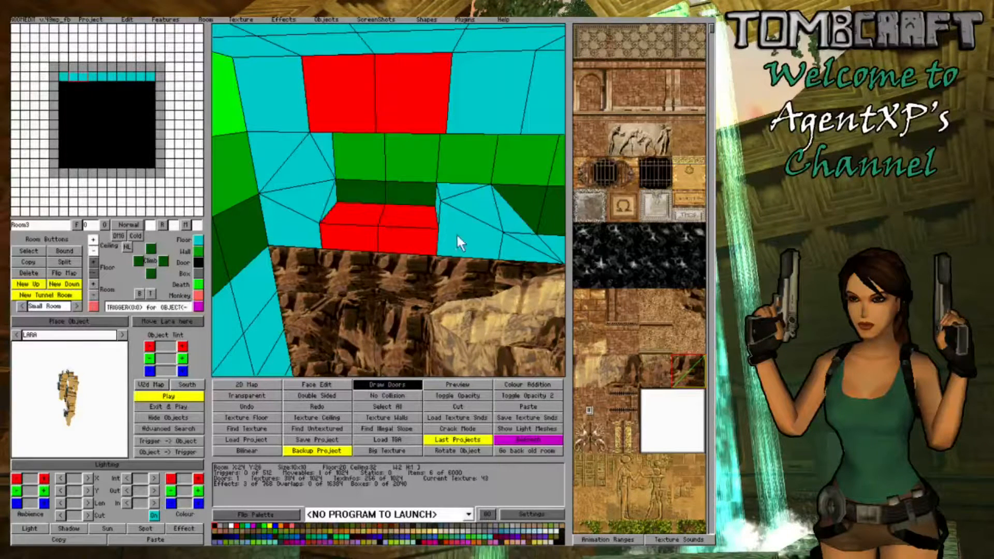
click(412, 231)
click(92, 256)
click(93, 256)
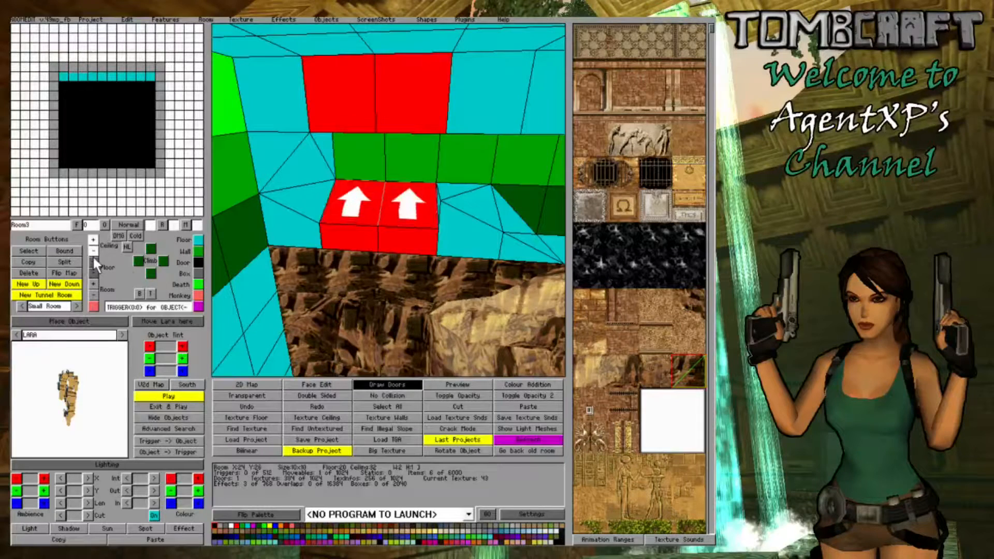
- Lower the near left floor corner of the following ledge block to match the sloped pair beside it
right_click(467, 259)
click(491, 225)
click(491, 225)
click(491, 226)
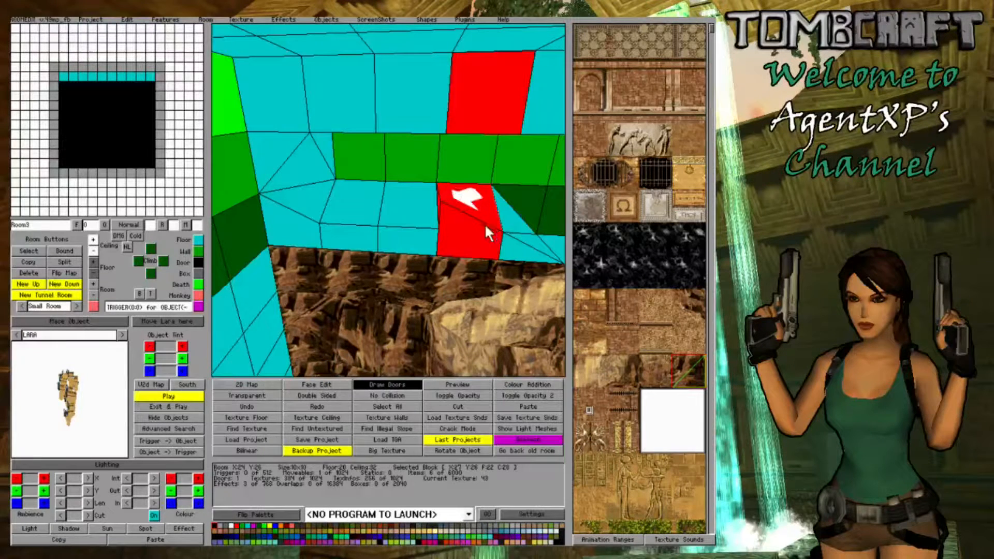
click(94, 270)
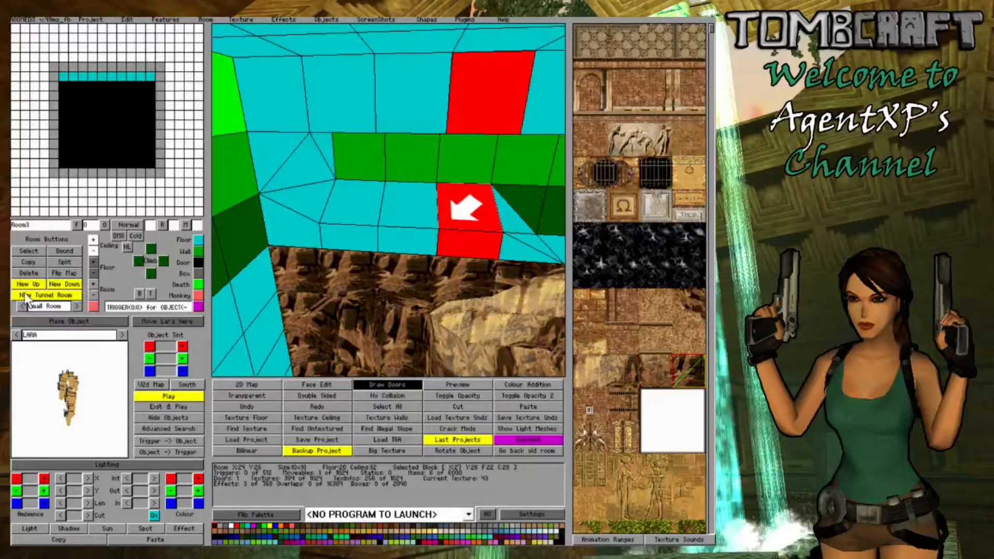
- Lower a ceiling corner of the block beside the left-hand corner block down to the ledge
click(360, 201)
key(Down)
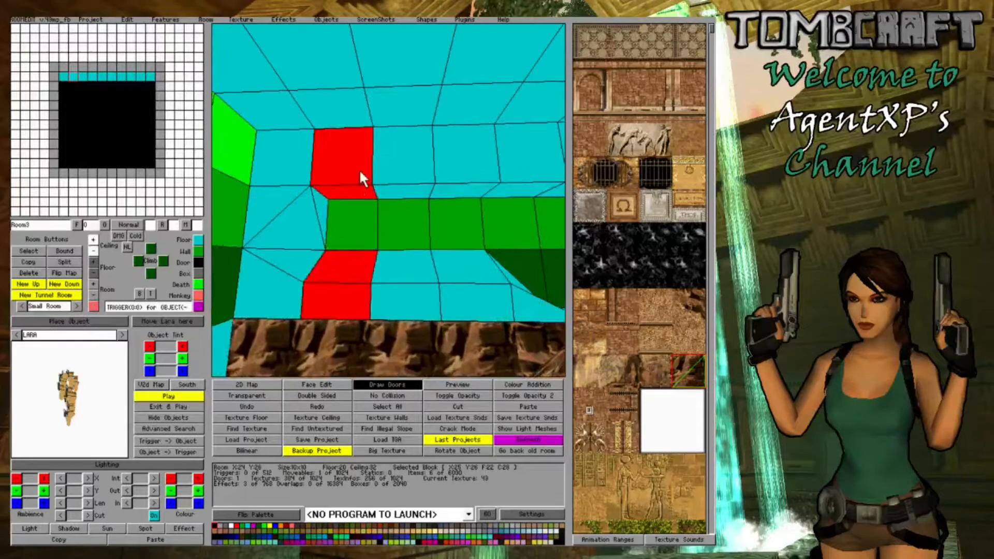
click(359, 170)
click(359, 170)
click(94, 251)
right_click(329, 281)
key(Up)
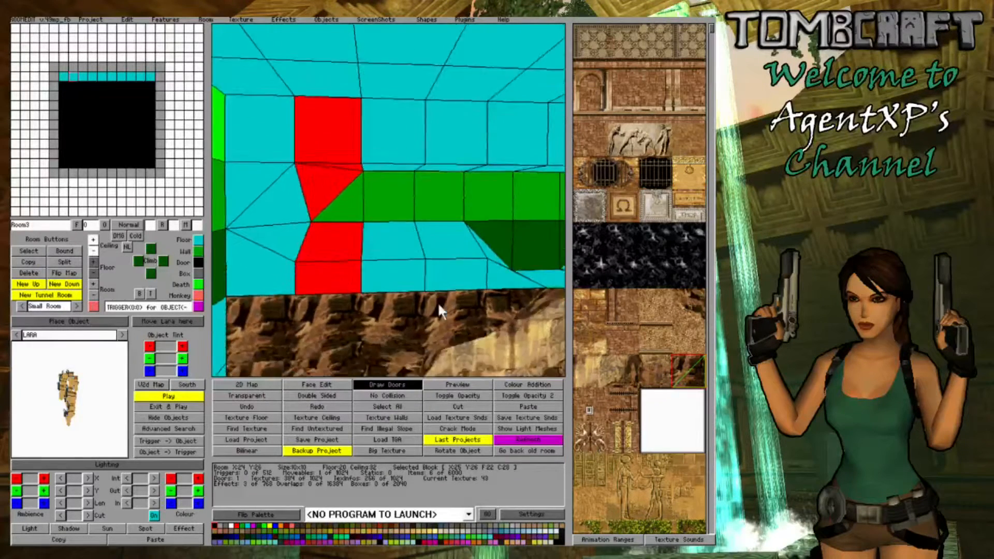
- Lower the near left floor corner of the second ledge block from the left-hand corner block to make the slope irregular
key(Left)
key(Left)
click(311, 246)
ctrl+click(311, 246)
ctrl+click(310, 246)
ctrl+click(311, 246)
ctrl+click(311, 246)
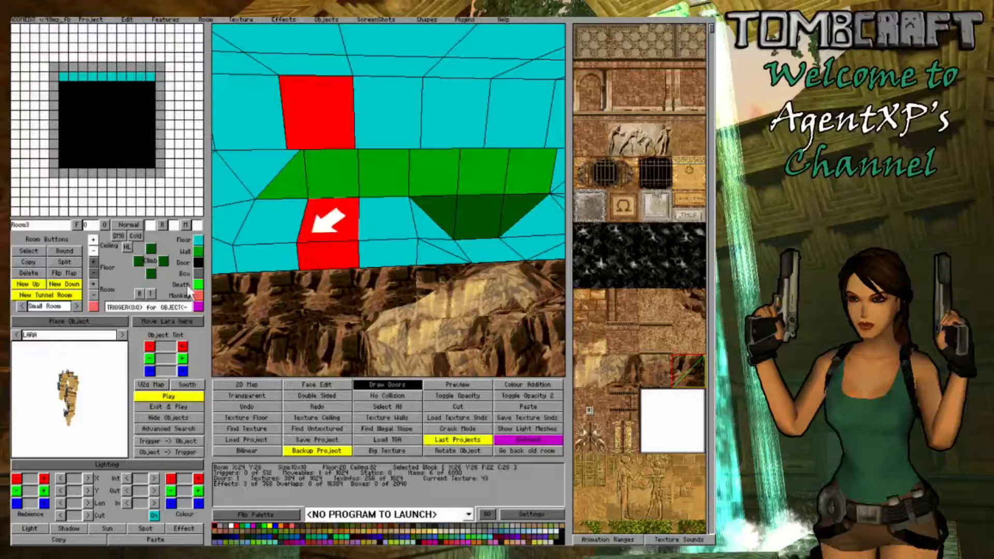
click(94, 270)
right_click(341, 244)
click(363, 235)
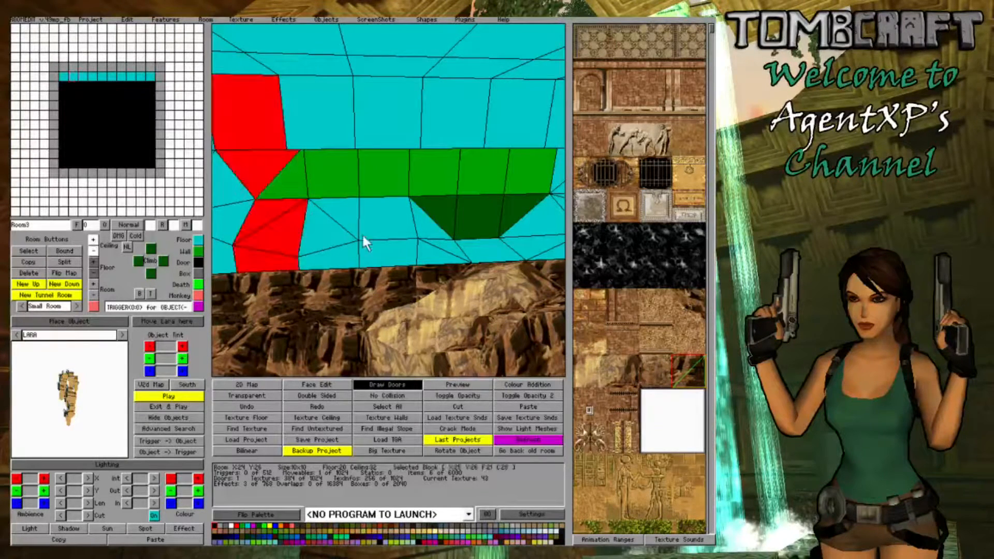
- Lower the near right ceiling corner of the block just left of the gap down to the gap's edge
click(384, 237)
ctrl+click(385, 237)
key(Right)
click(93, 253)
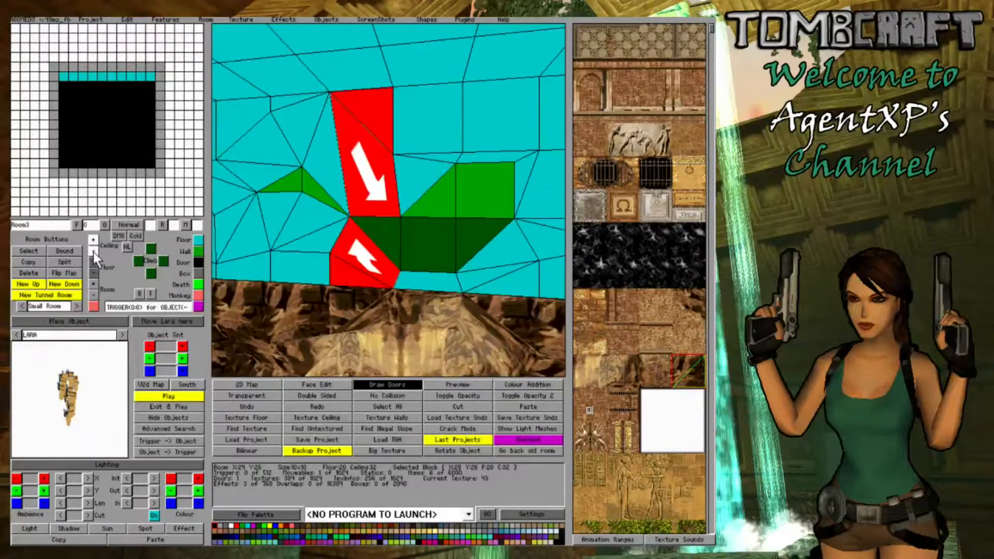
click(94, 253)
- Lower the front ceiling corners of the block above the gap to reduce its opening
click(406, 177)
ctrl+click(407, 180)
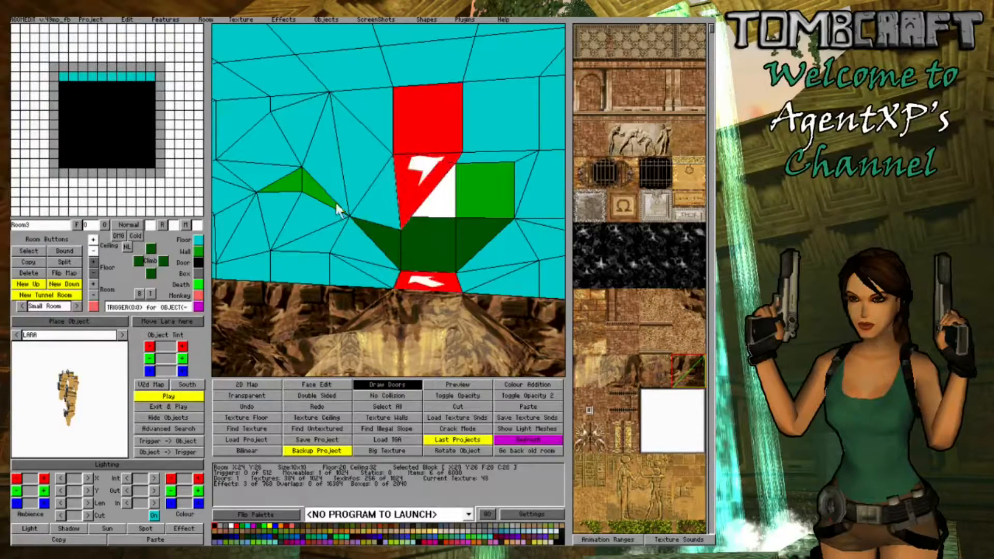
click(95, 252)
key(Right)
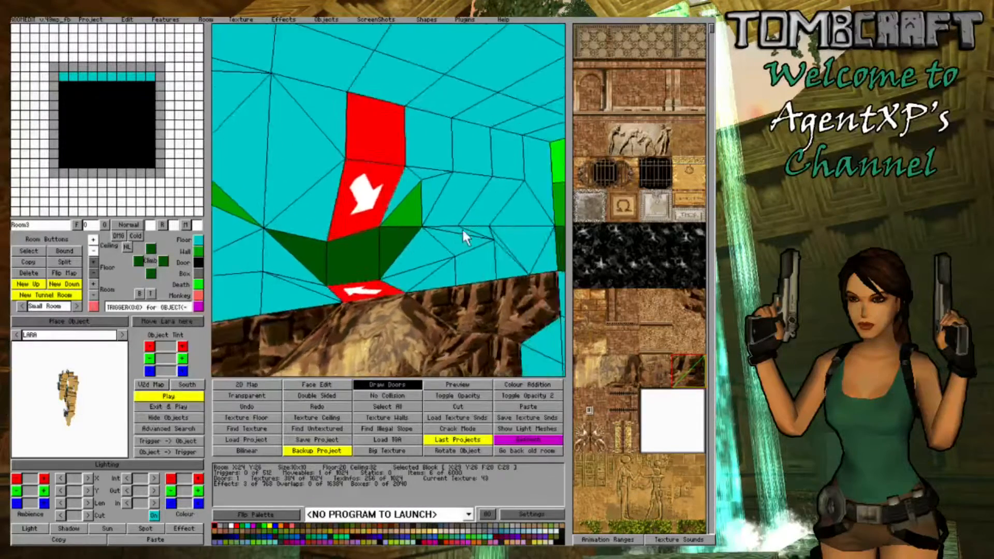
- Lower the near right ceiling corner of the block just right of the gap down to the ledge
key(Right)
key(Left)
key(Right)
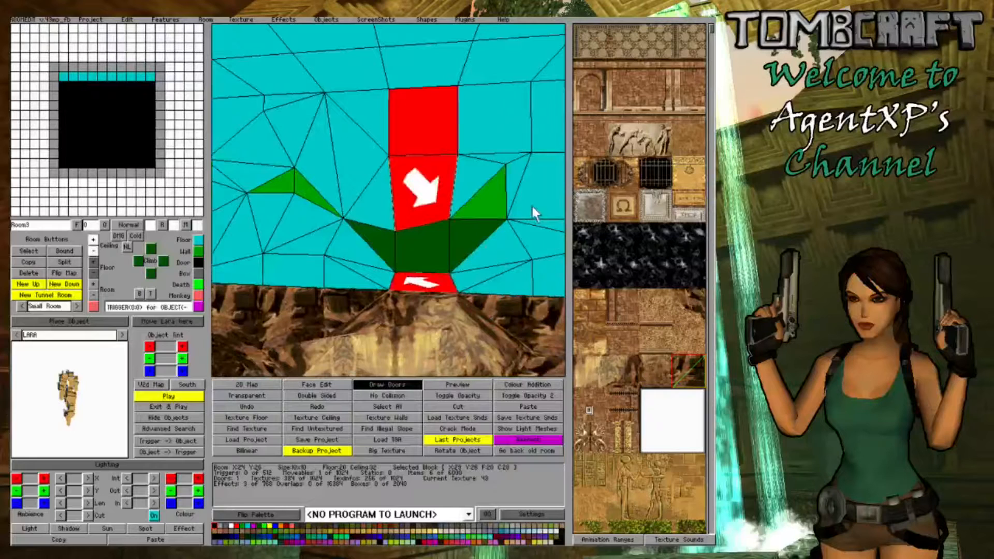
click(466, 186)
click(93, 252)
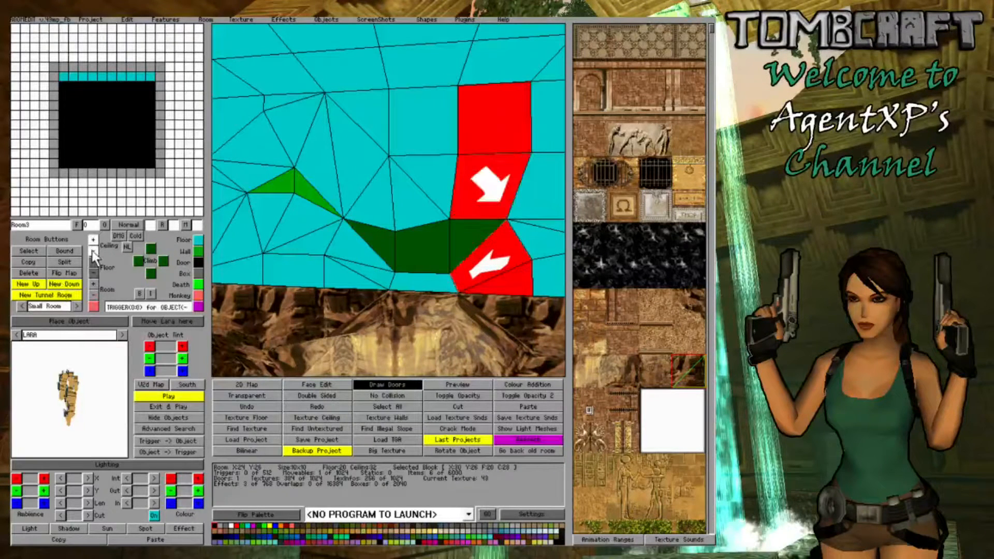
- Try lowering the near left ceiling corner of the block right of the gap further
click(459, 211)
click(93, 252)
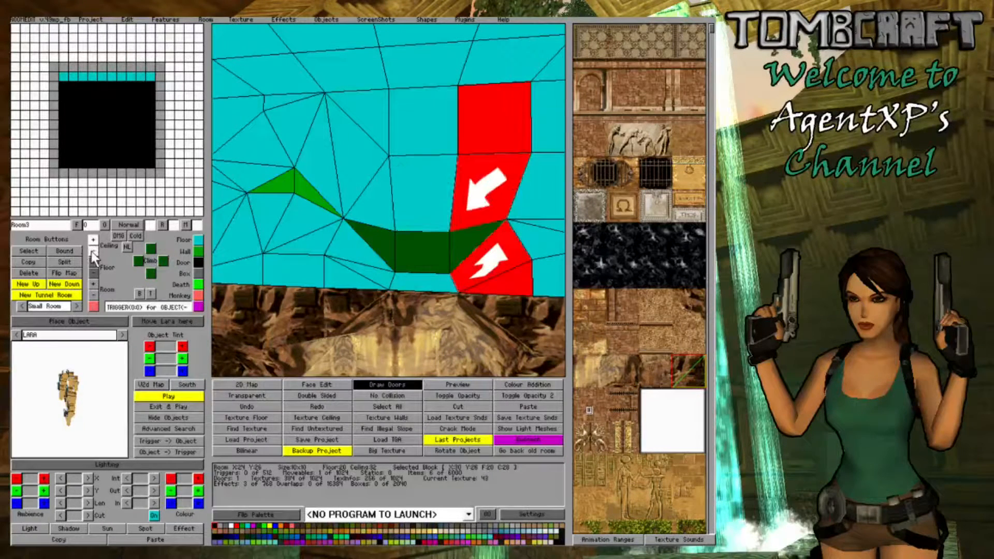
click(92, 240)
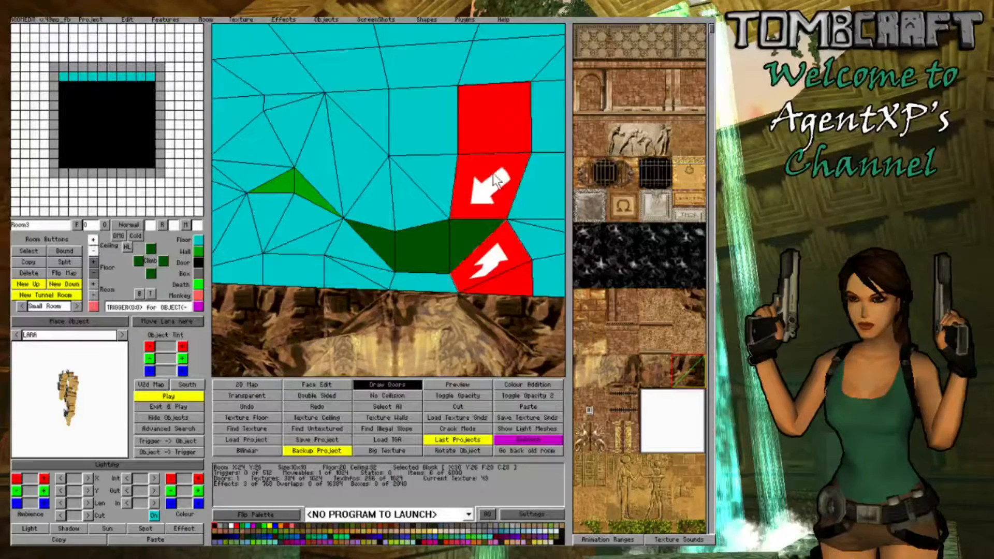
- Raise the far left ceiling corner of the block right of the gap
double_click(92, 238)
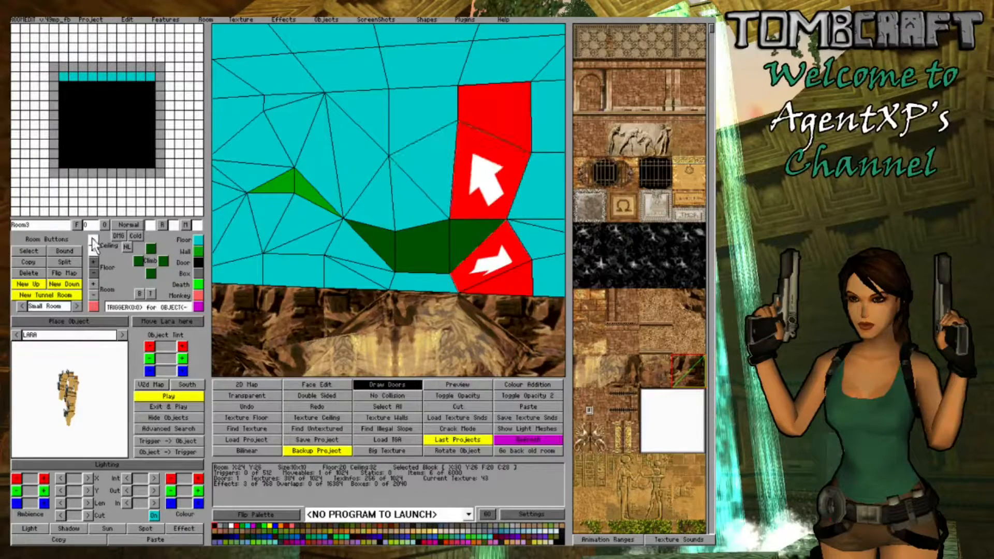
click(459, 217)
key(Right)
key(Right)
key(Left)
key(Right)
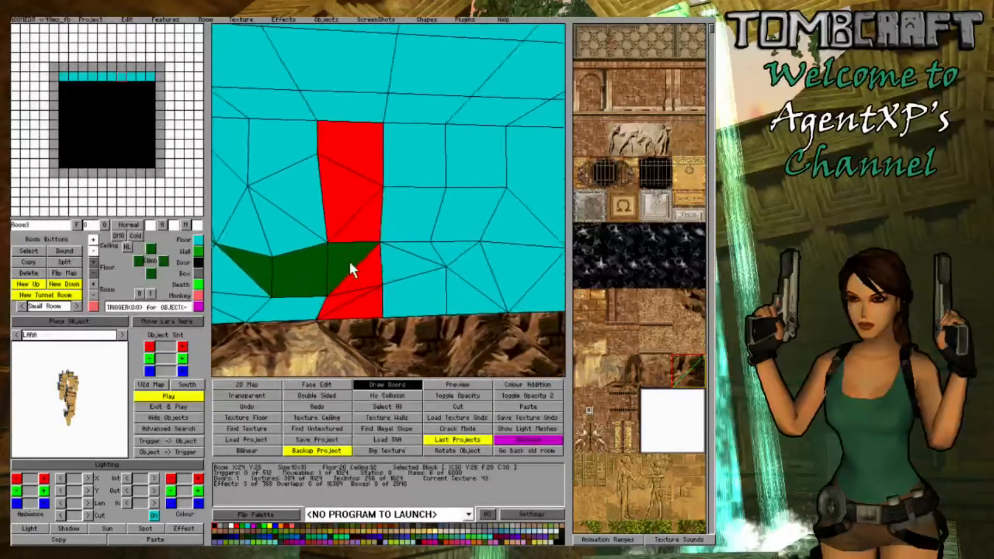
- Raise the left ceiling corner of the block beside the right-hand corner block, and raise its floor corner to meet it
click(433, 228)
click(433, 230)
click(92, 239)
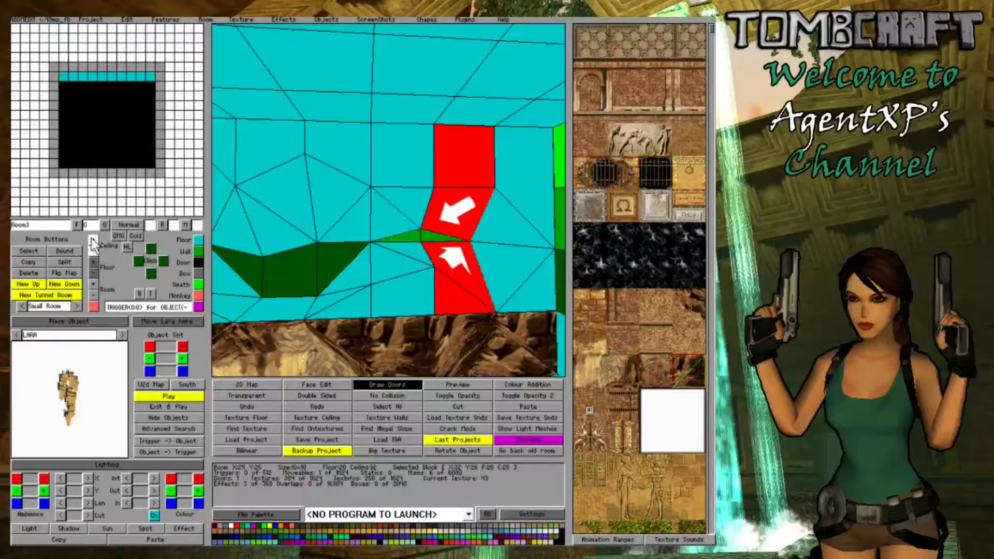
click(91, 238)
click(456, 283)
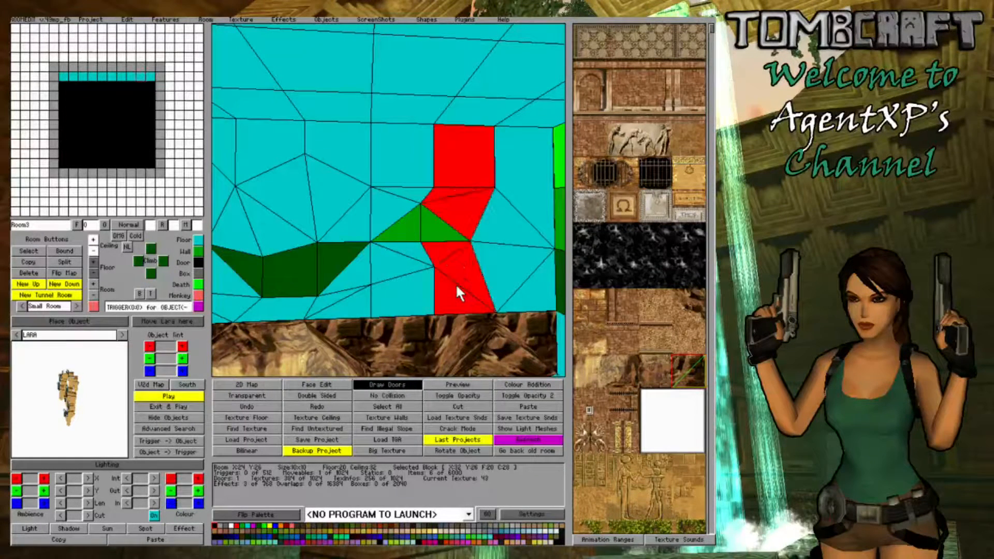
click(94, 258)
click(94, 258)
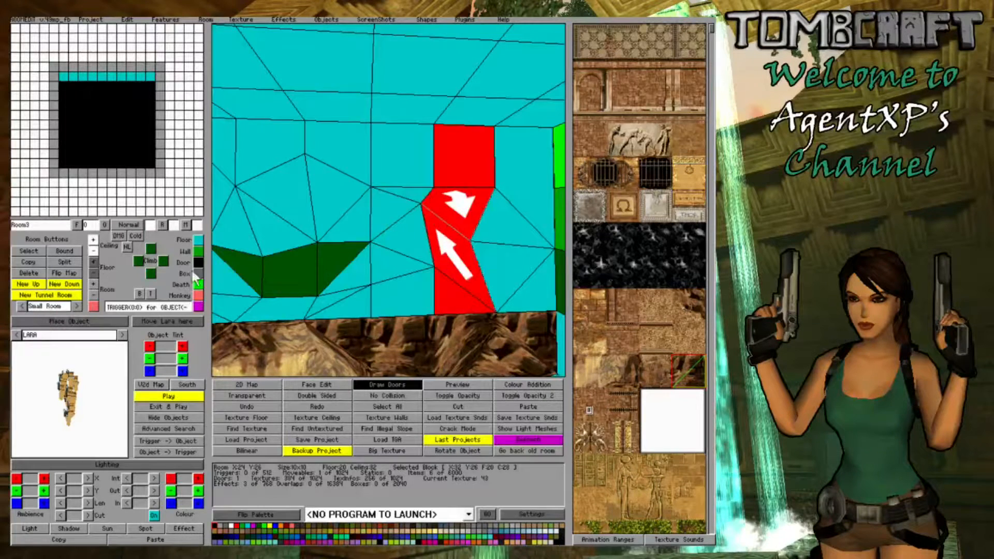
- Lower the near left floor corner of the block beside the right-hand corner block, and raise its near left ceiling corner
click(364, 307)
click(468, 304)
click(468, 304)
click(468, 304)
click(468, 304)
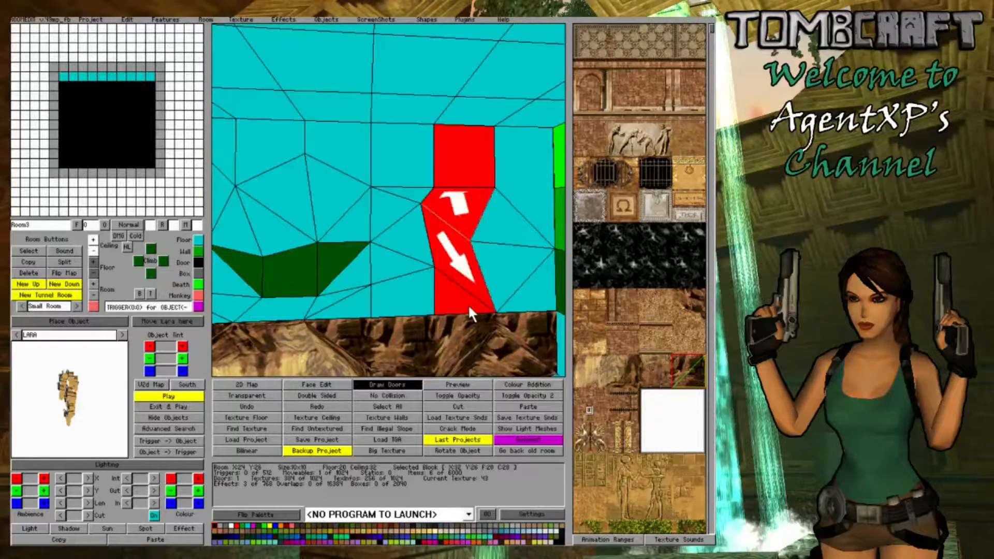
click(468, 304)
click(92, 272)
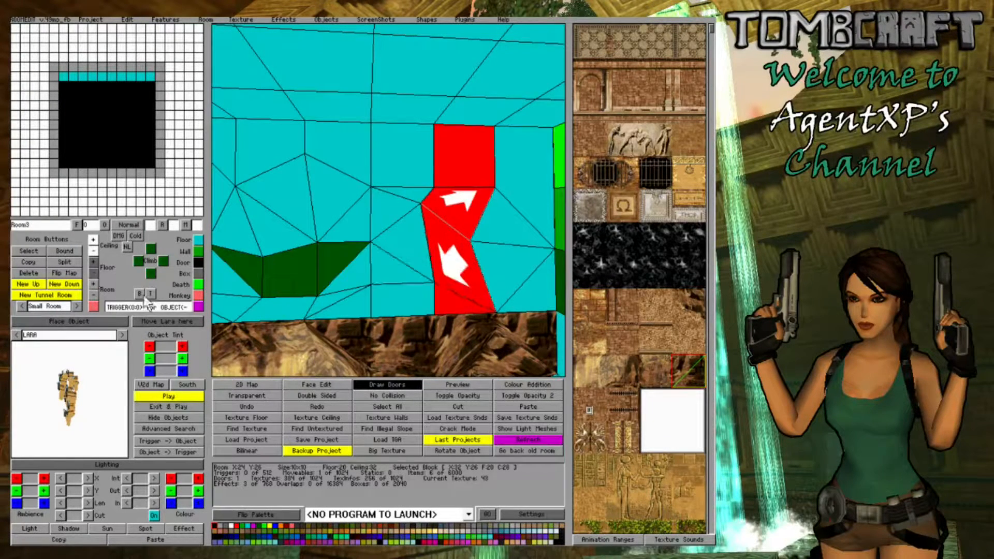
click(472, 222)
click(472, 223)
click(470, 223)
click(453, 227)
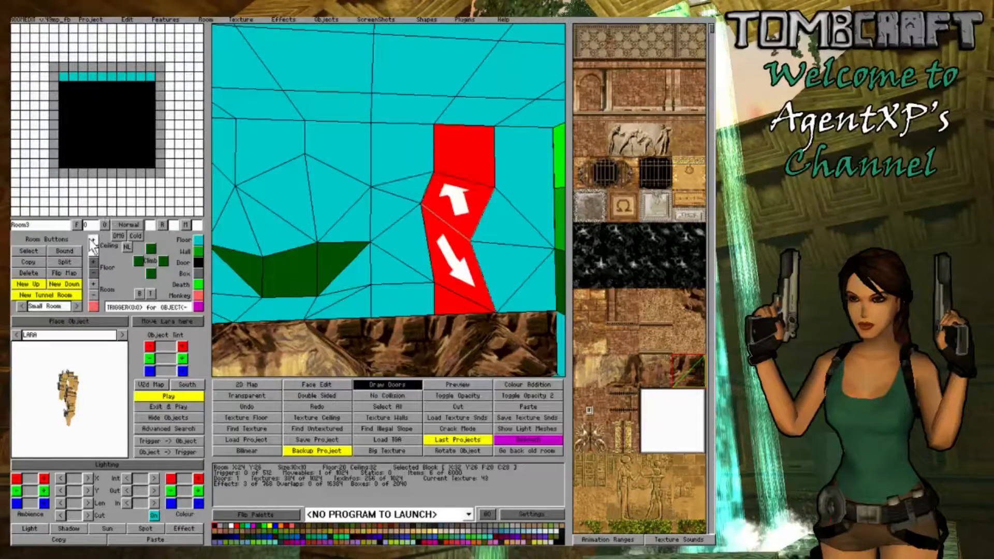
- Examine the reshaped ledge and ceiling of the upper room from both sides
click(342, 249)
key(Left)
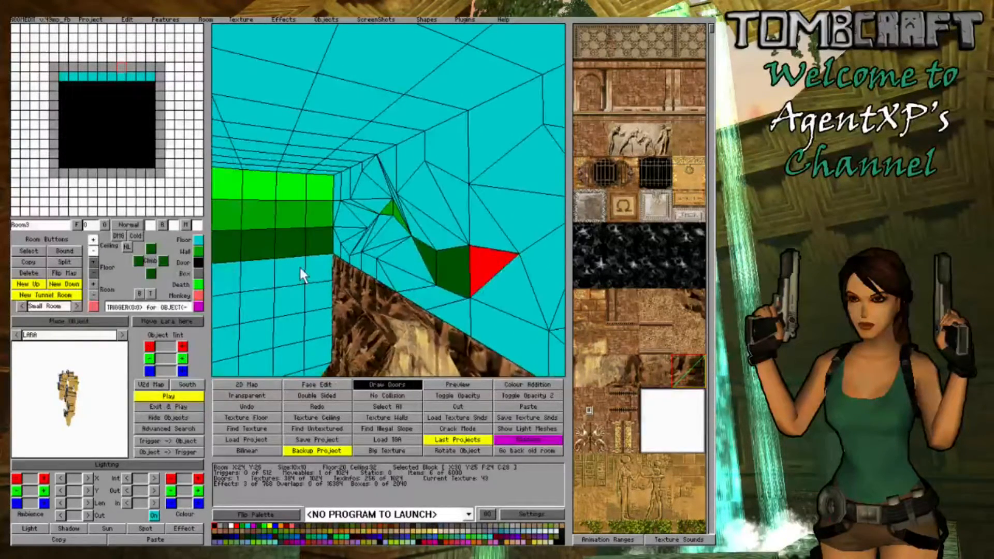
key(Right)
key(Left)
key(Right)
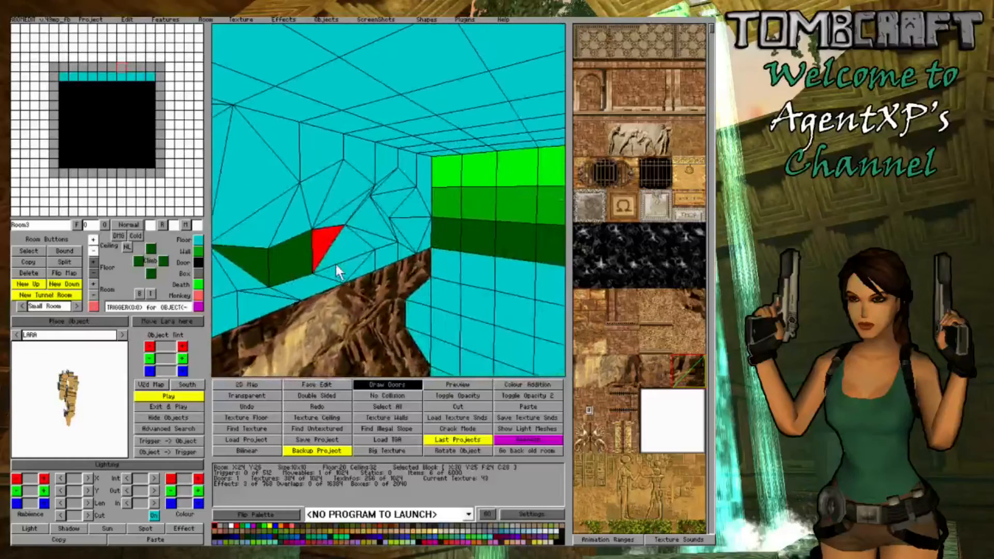
key(Left)
key(Up)
key(Right)
key(Left)
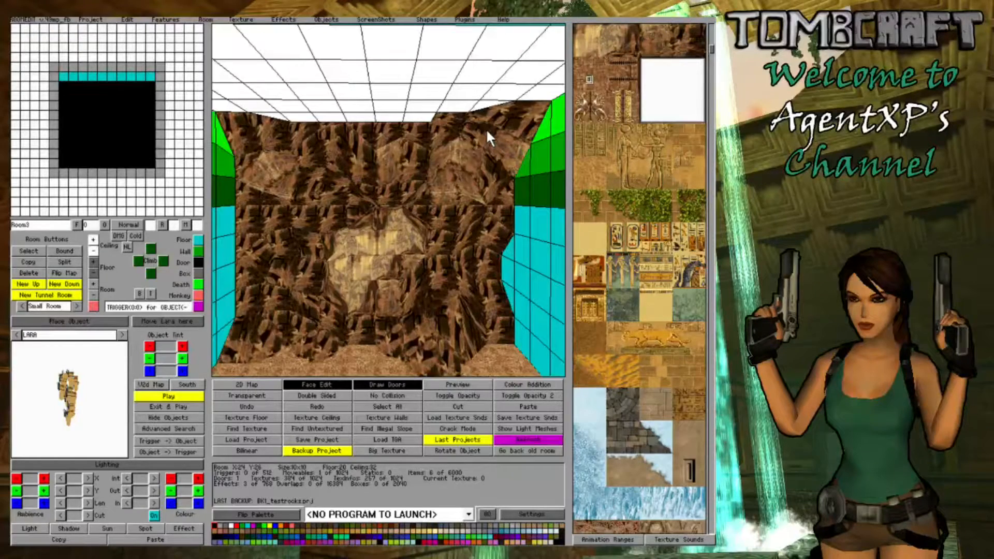
- Examine how the rock and sandstone textures blend across the finished cave wall and its seam between the rooms
right_drag(382, 178, 434, 259)
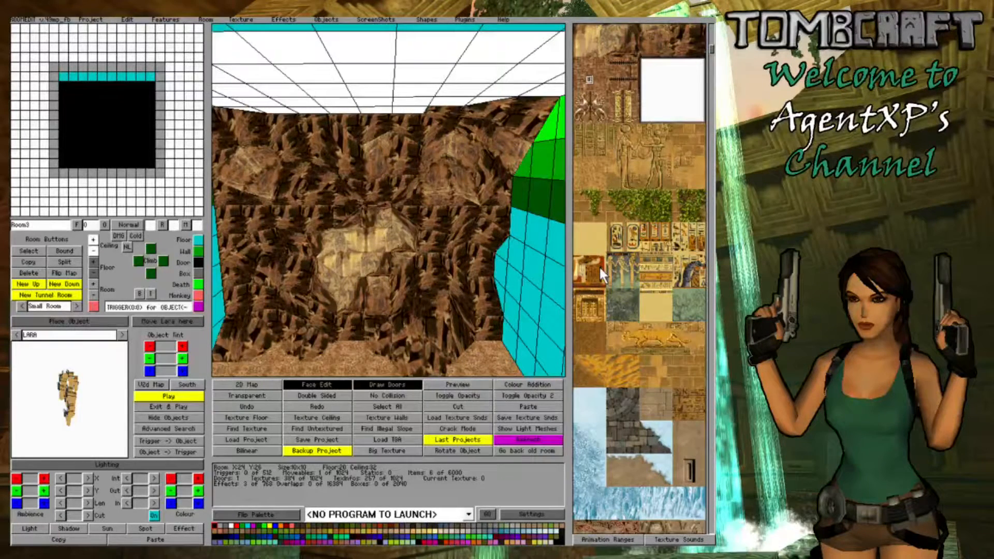
right_drag(449, 213, 431, 268)
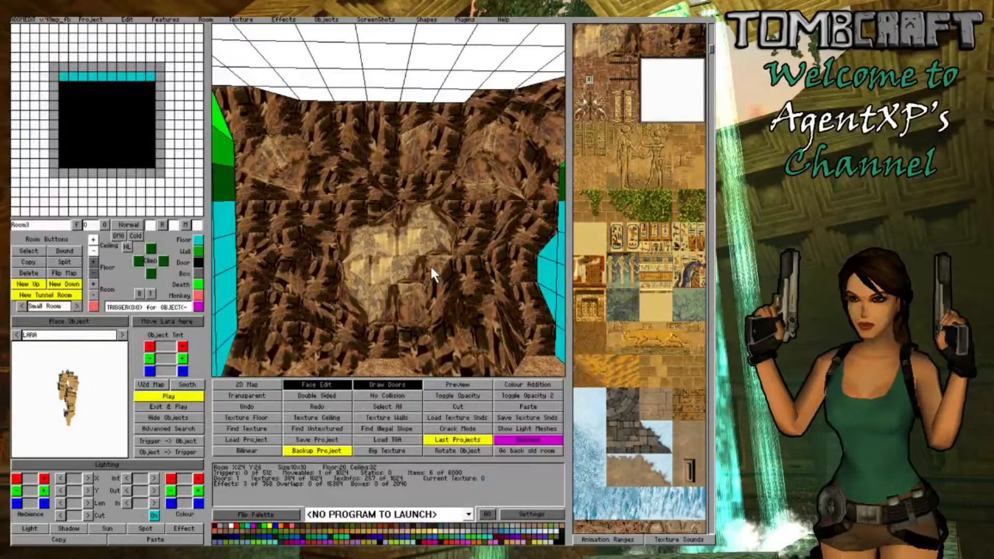
mouse_move(304, 204)
right_down()
mouse_move(440, 217)
mouse_move(419, 190)
mouse_move(293, 213)
mouse_move(305, 210)
right_up()
right_drag(484, 203, 442, 224)
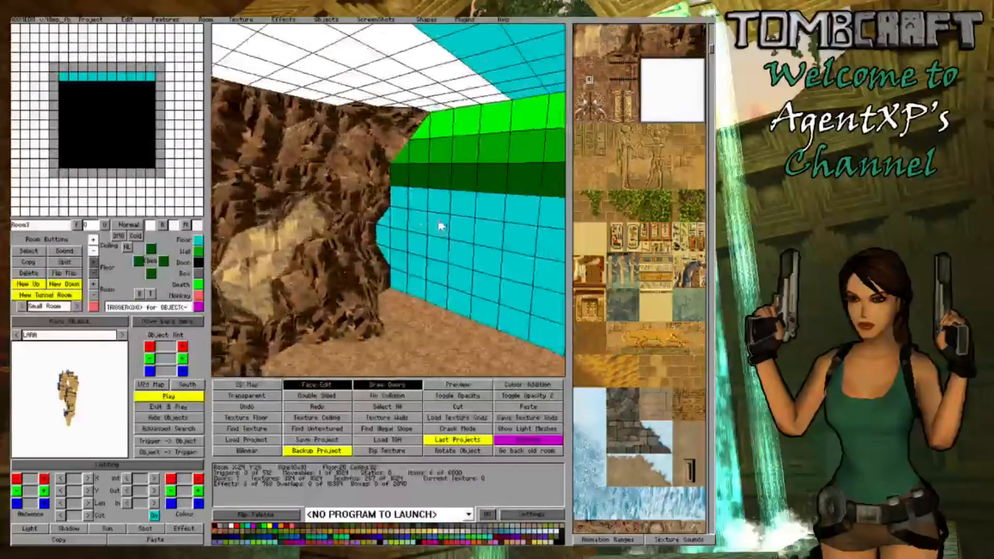
mouse_move(291, 216)
right_down()
mouse_move(326, 219)
mouse_move(276, 222)
right_up()
- Switch to Room2 below and examine its untextured side wall next to the rock wall
click(109, 120)
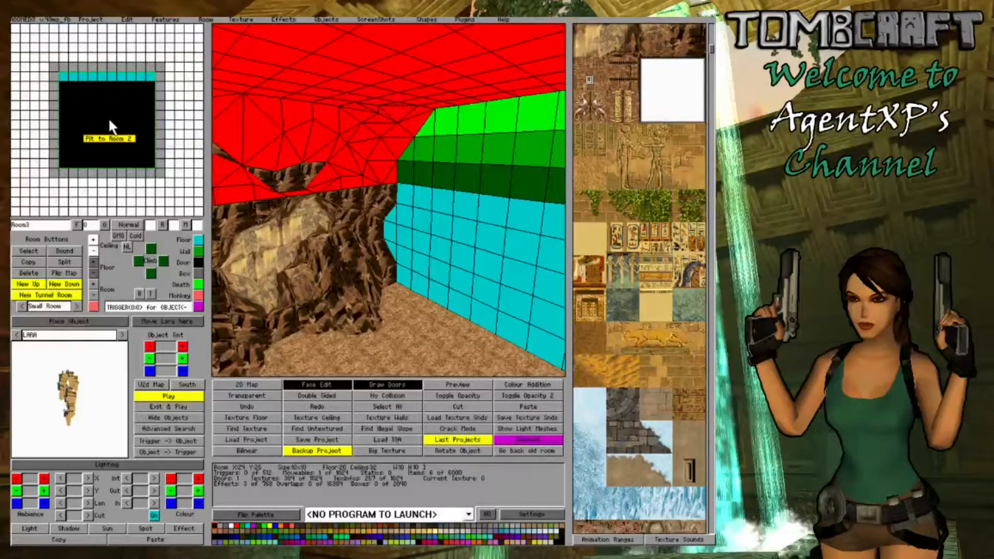
click(111, 124)
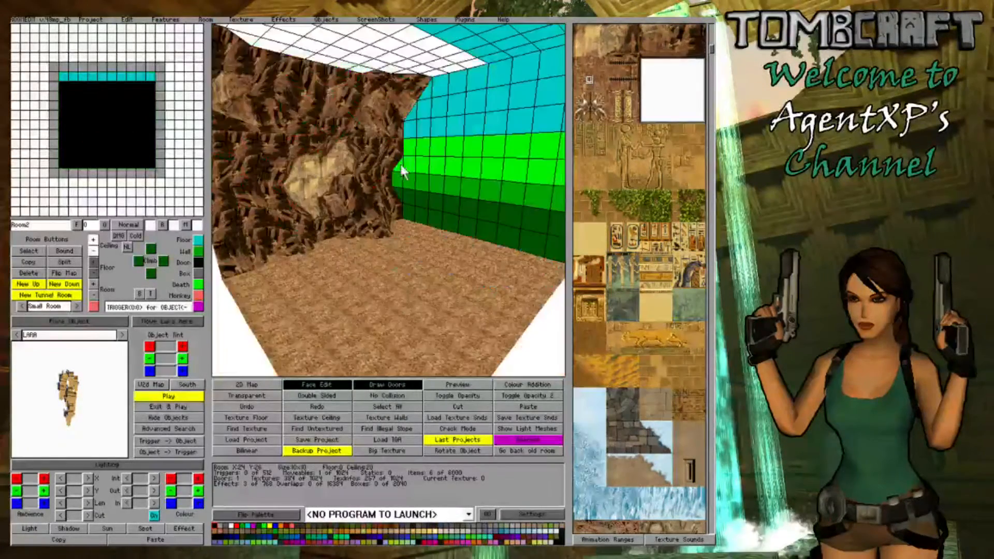
right_drag(402, 166, 433, 163)
key(Page_Up)
key(Left)
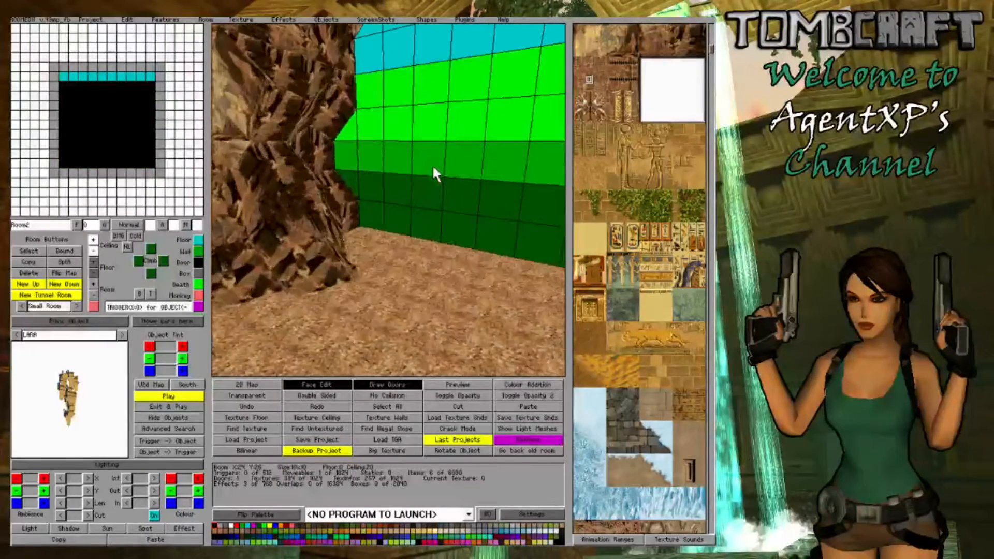
right_drag(433, 164, 462, 203)
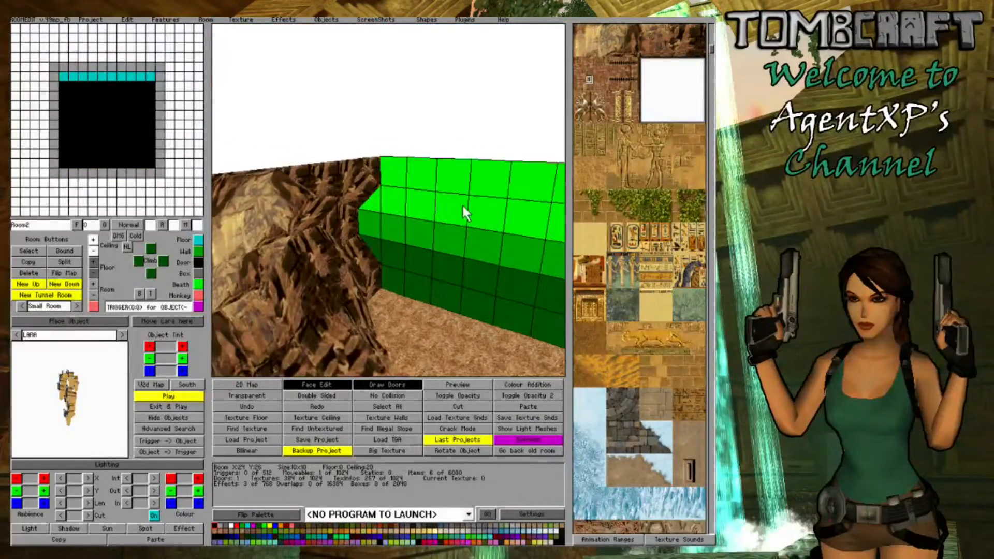
right_drag(467, 260, 339, 204)
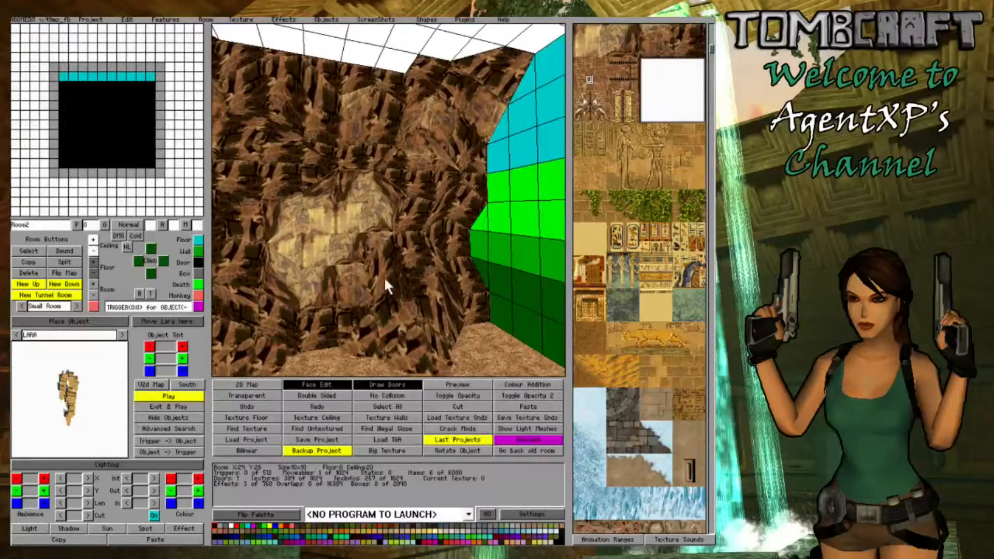
right_drag(383, 284, 425, 59)
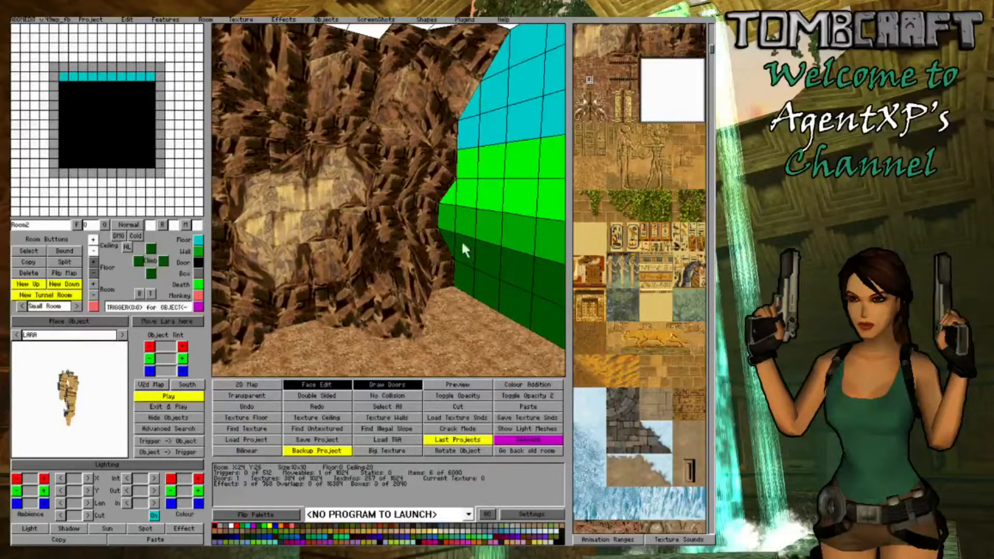
right_drag(365, 241, 481, 274)
right_drag(413, 284, 404, 311)
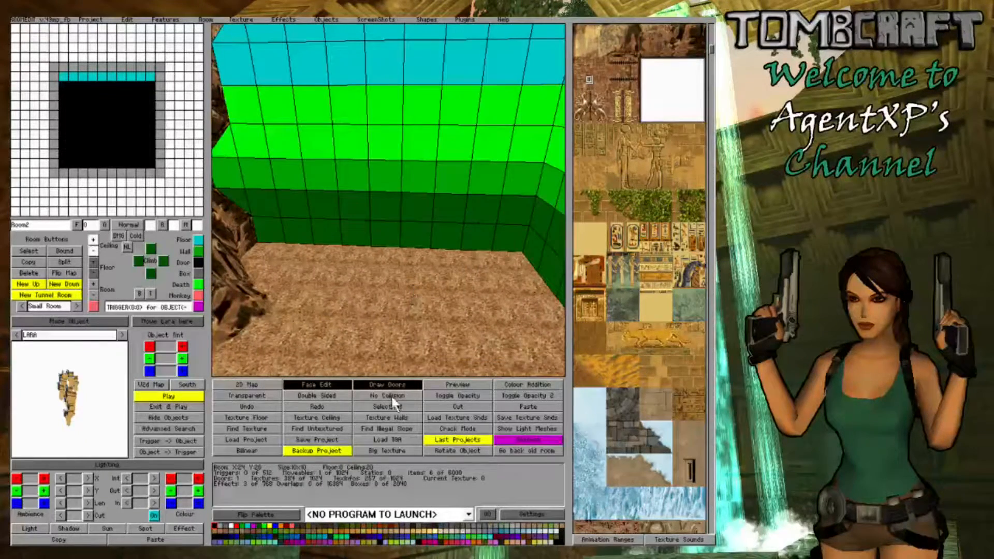
- Leave face editing, slope the floor row along the untextured side wall up toward the wall, and raise the whole row
click(341, 388)
drag(299, 263, 539, 272)
click(540, 272)
click(540, 271)
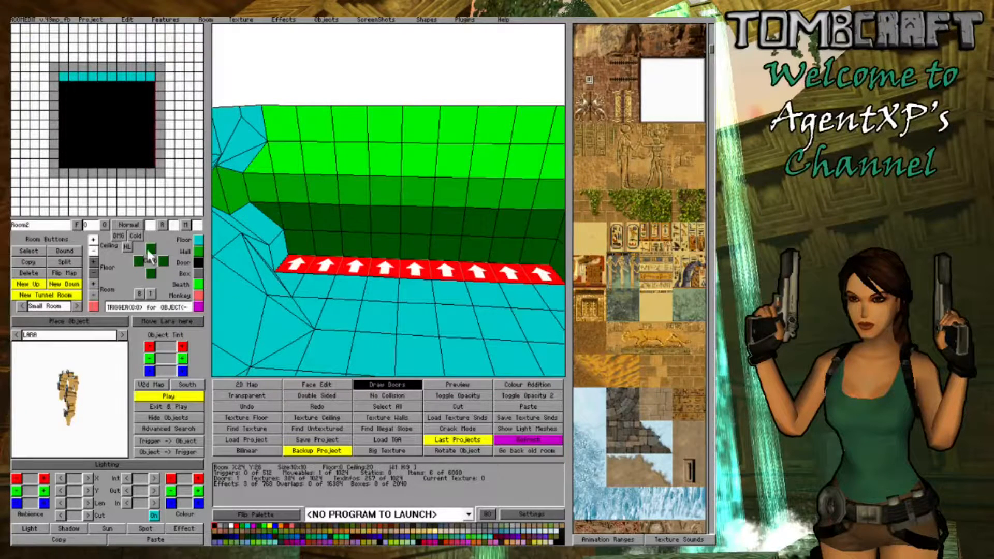
right_click(93, 262)
click(532, 250)
click(93, 262)
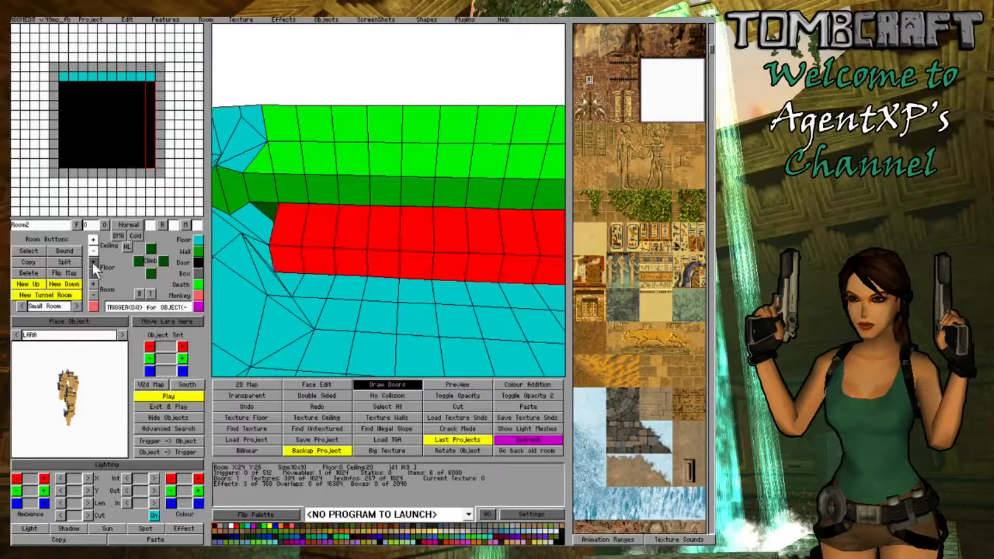
click(267, 226)
- Examine how the raised floor row along the side wall meets the sculpted cave wall at the corner
key(Right)
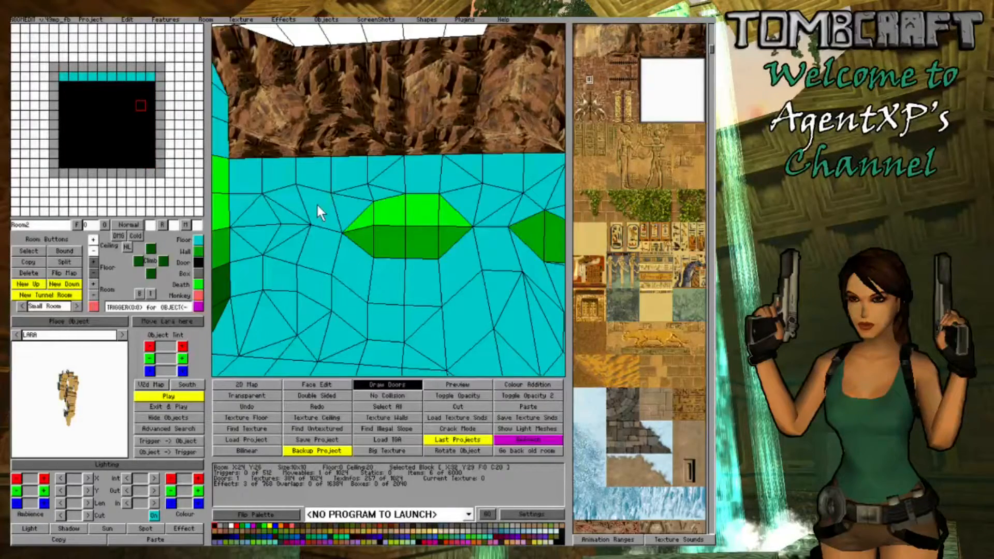
middle_drag(317, 205, 426, 212)
right_drag(426, 222, 326, 200)
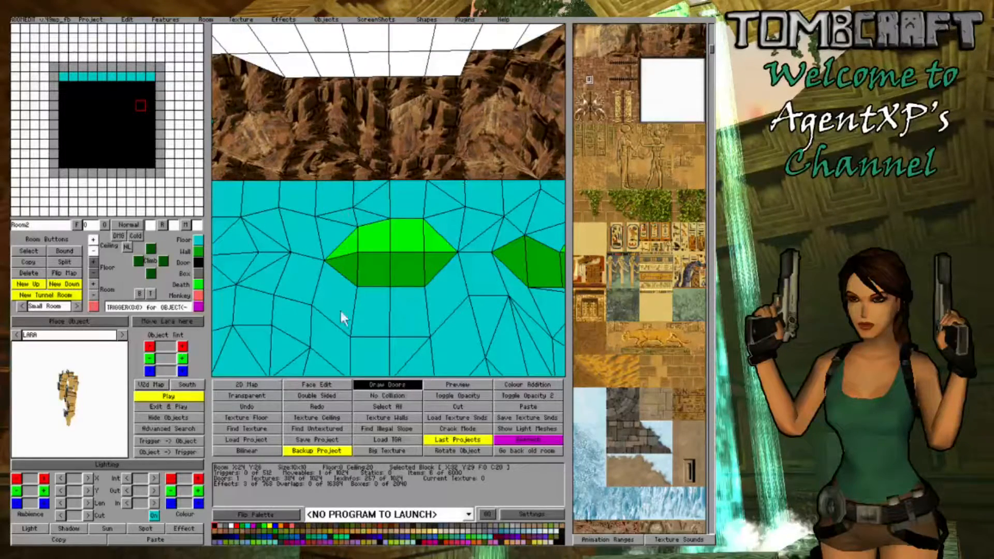
right_drag(303, 257, 332, 279)
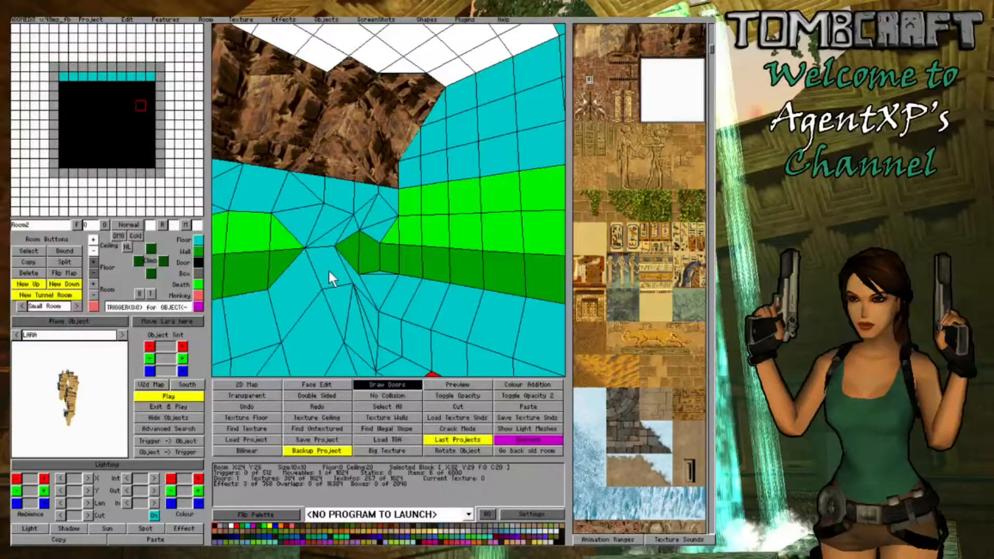
- Lower a middle block of the raised side-wall floor row to height 3 and adjust corners of the two floor blocks in front
middle_drag(329, 270, 342, 302)
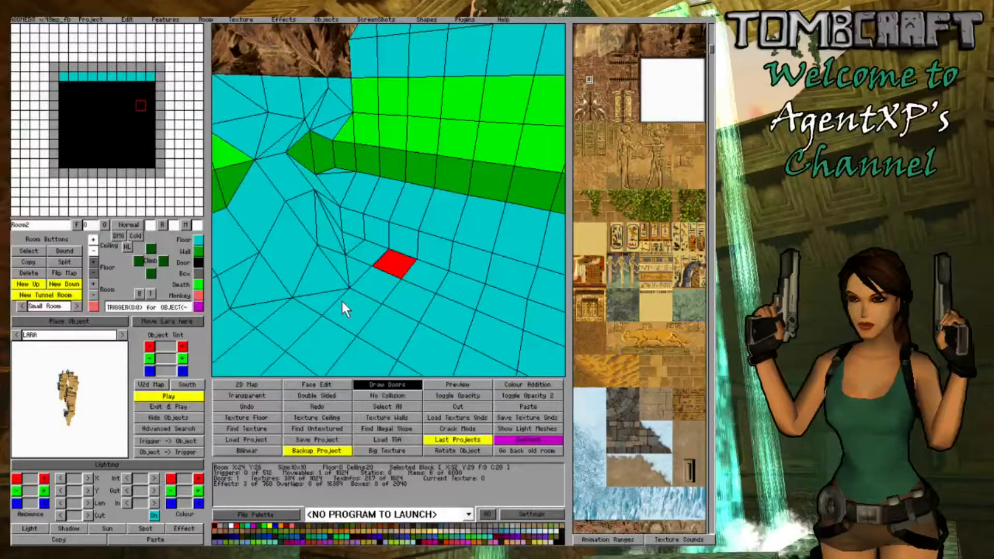
middle_drag(342, 302, 407, 268)
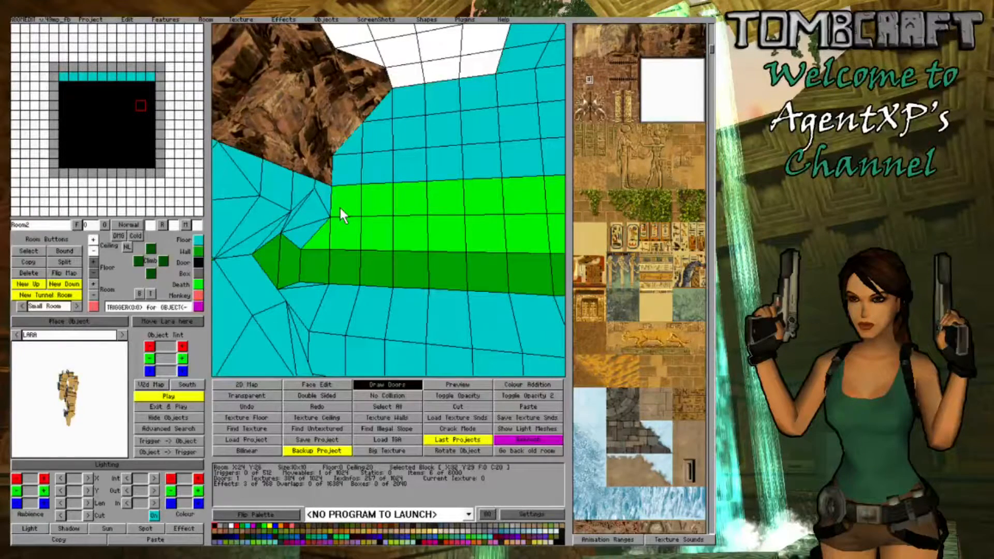
middle_drag(340, 209, 467, 255)
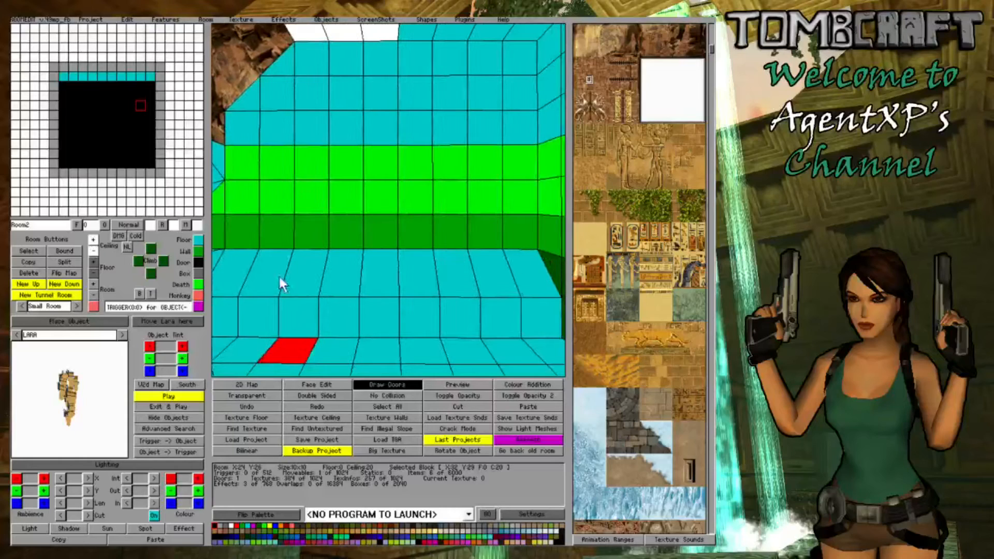
click(389, 285)
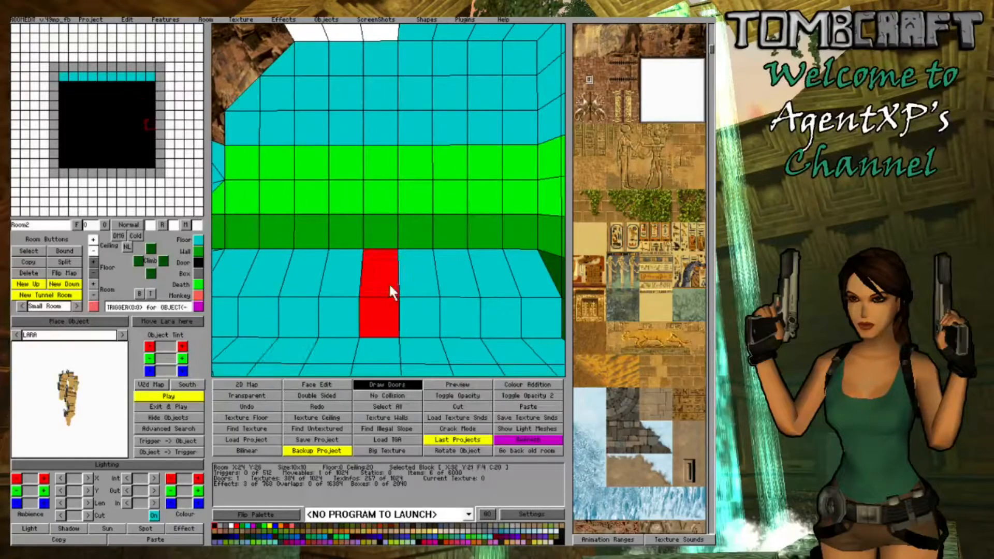
click(94, 273)
right_drag(396, 306, 503, 336)
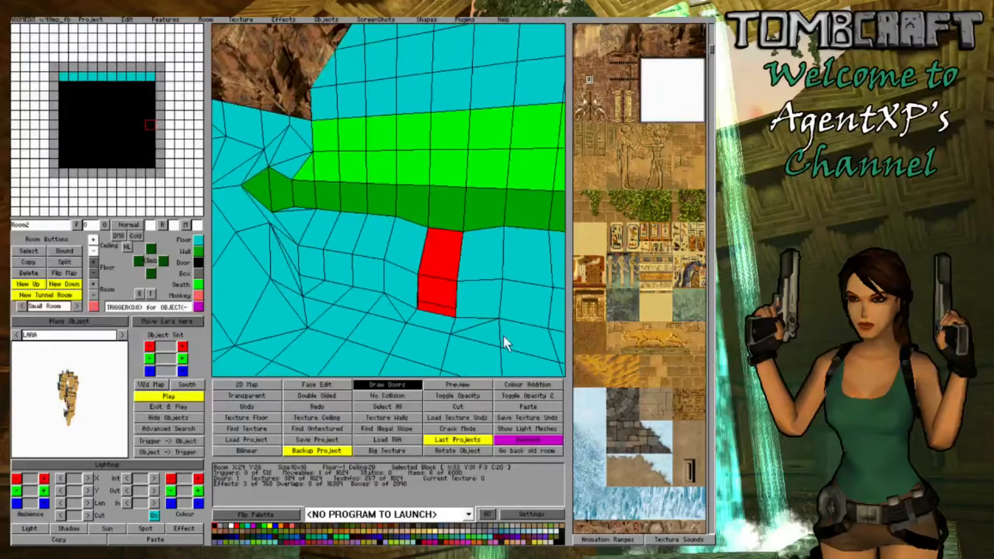
click(490, 337)
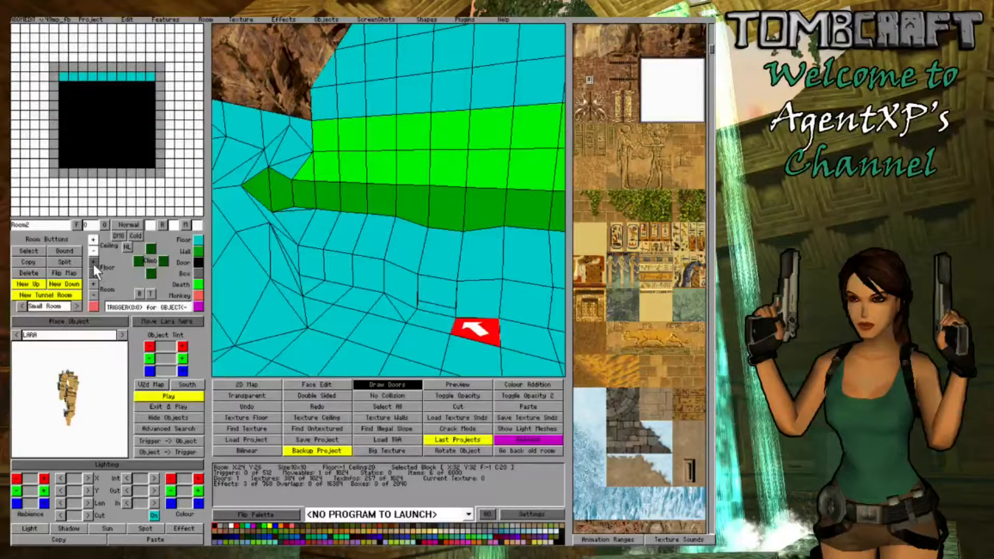
click(421, 322)
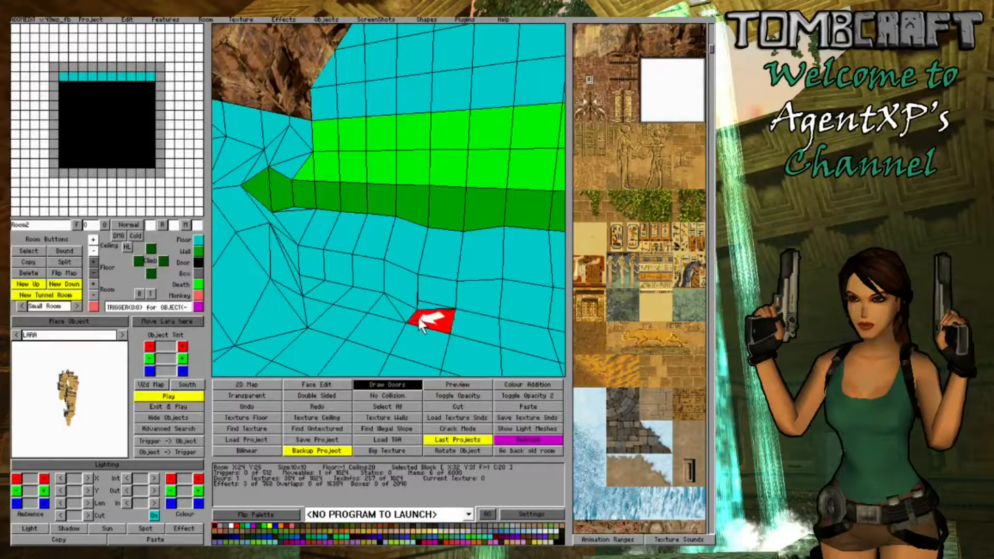
click(93, 265)
- Raise the blocks at the far end of the side-wall floor row and vary the row's corner heights into an irregular outline
key(Right)
click(529, 259)
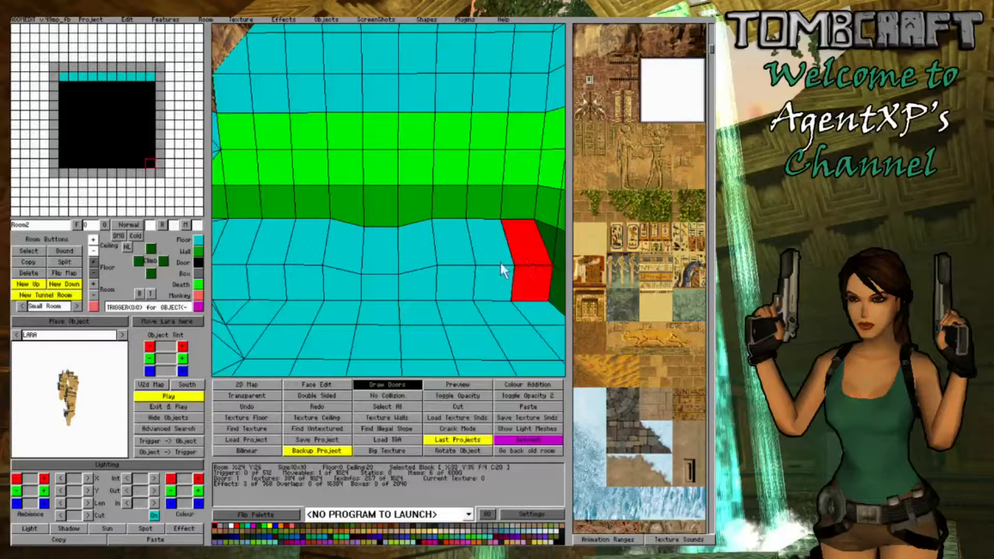
click(93, 262)
click(507, 260)
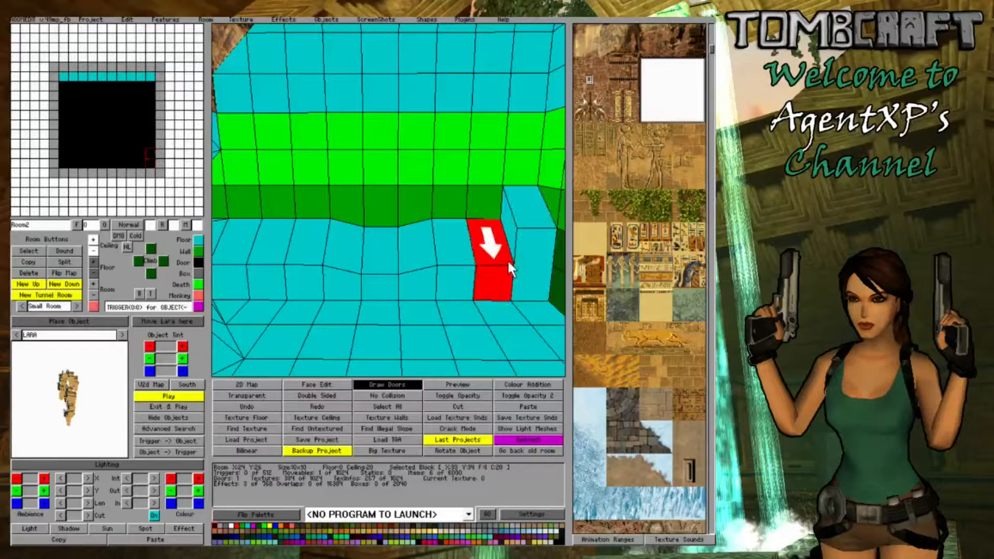
click(94, 262)
drag(532, 252, 507, 254)
key(e)
key(e)
key(e)
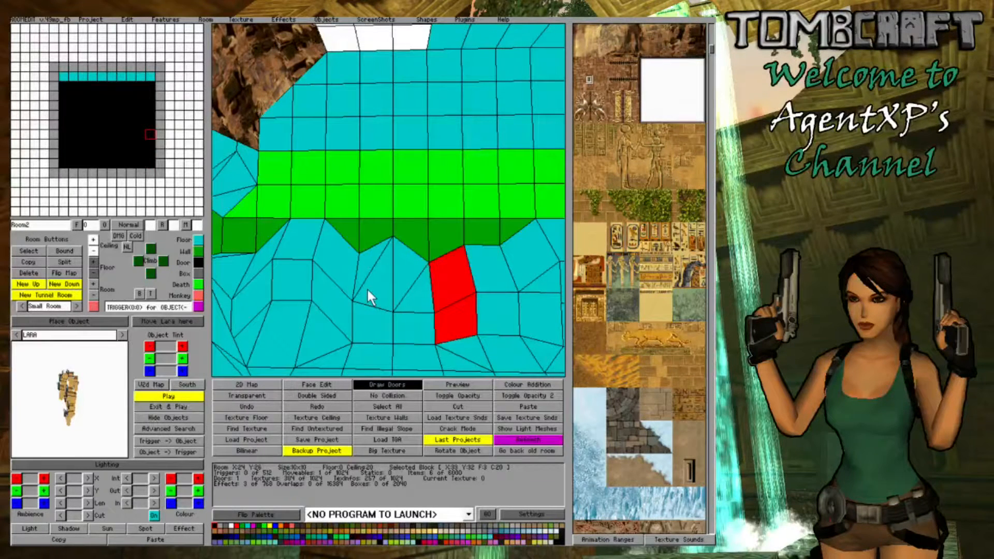
- Select the whole row of blocks along the side wall and change it to floor type
right_drag(367, 287, 397, 293)
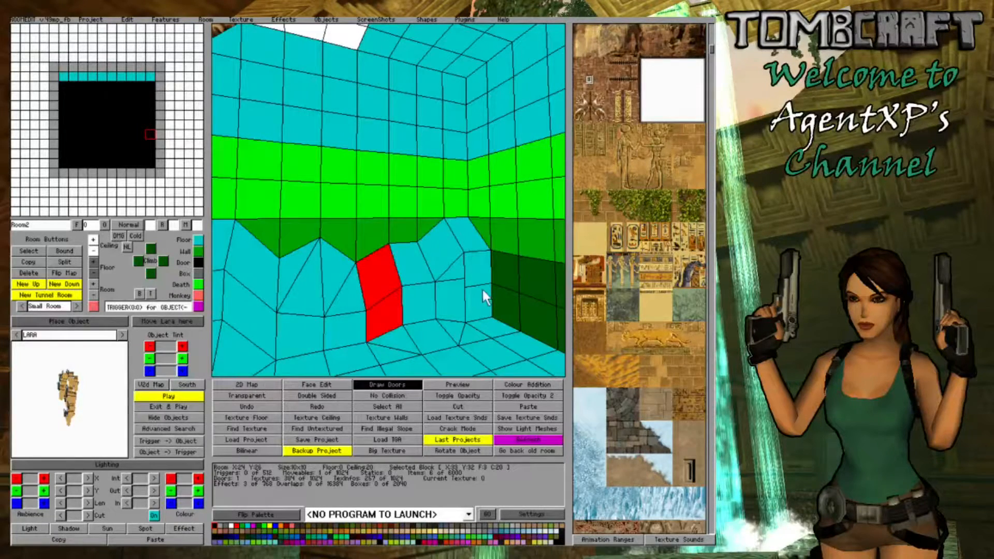
right_drag(482, 290, 525, 290)
drag(529, 287, 220, 249)
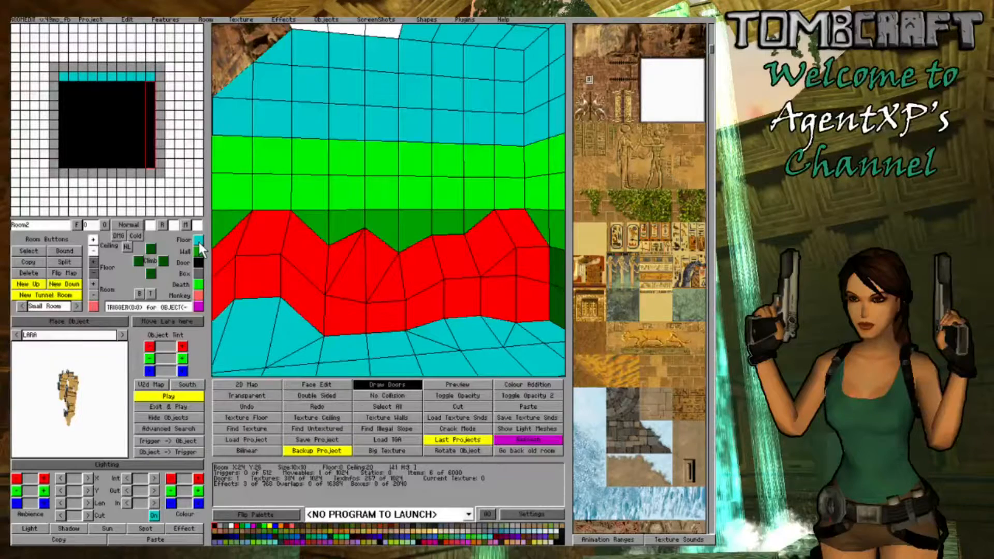
click(198, 241)
- Lower the ceiling over the whole side-wall row and select one edge of the row for tilting
right_drag(388, 257, 378, 241)
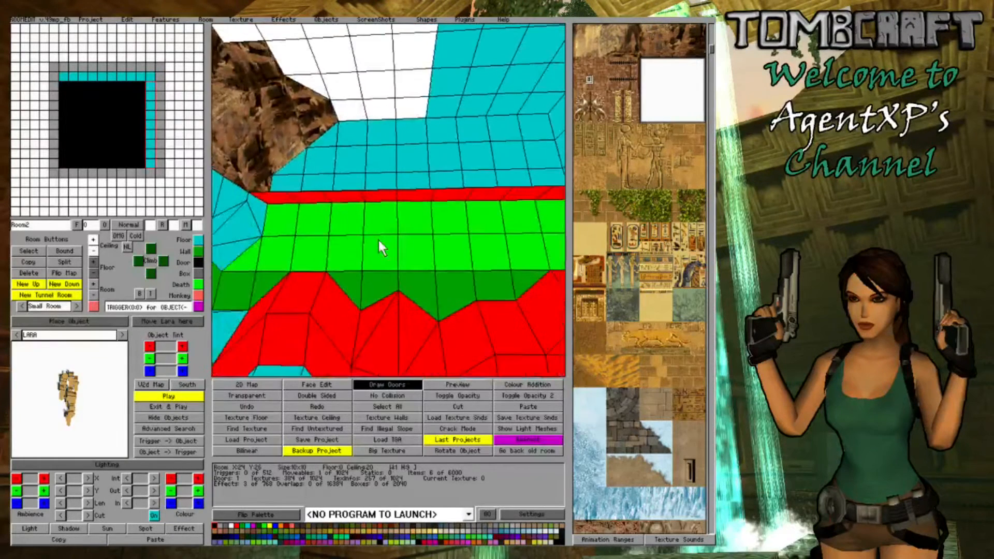
click(92, 251)
click(92, 251)
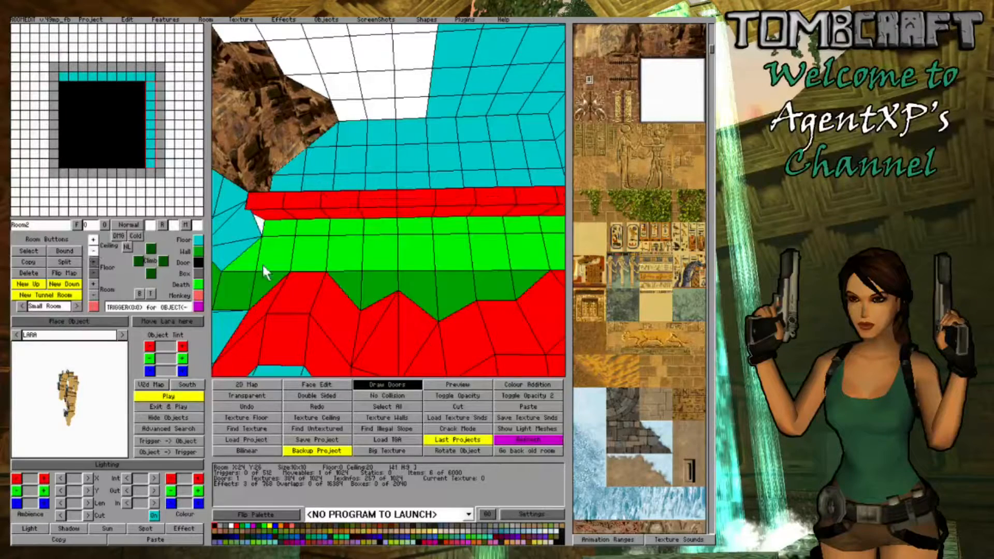
click(92, 240)
right_drag(360, 285, 402, 282)
drag(542, 222, 265, 225)
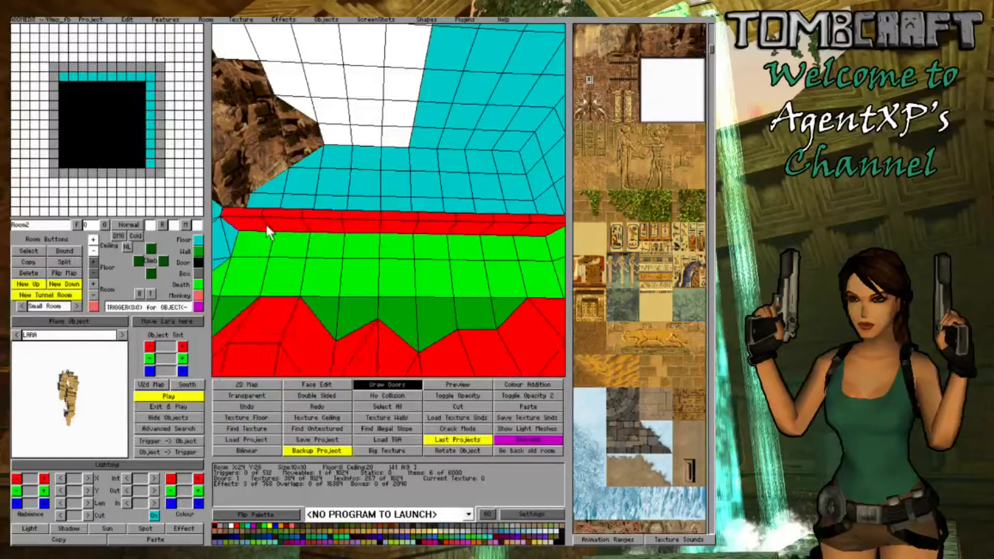
click(257, 224)
click(257, 225)
click(256, 225)
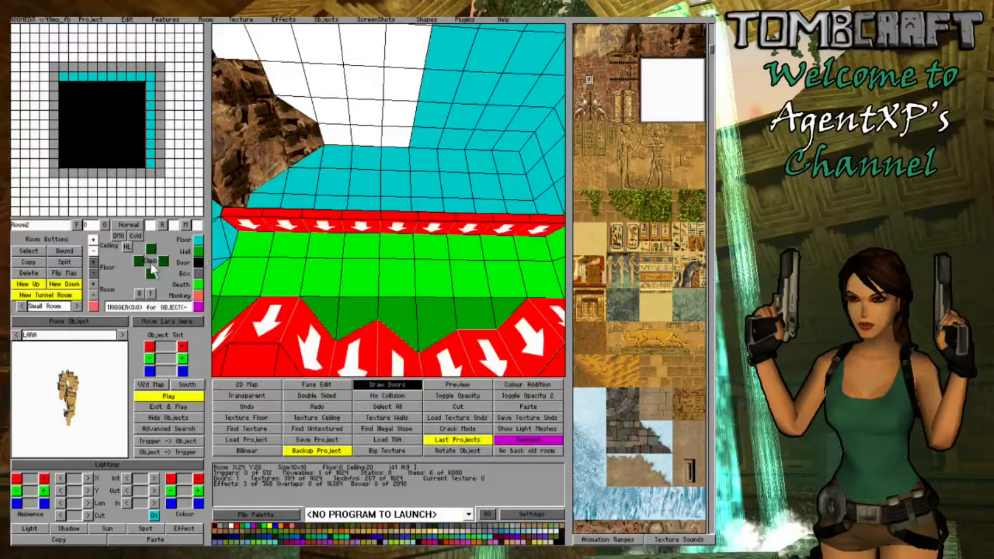
- Cover the reshaped side wall with the brown rock texture, check the corner, and leave face editing
click(667, 54)
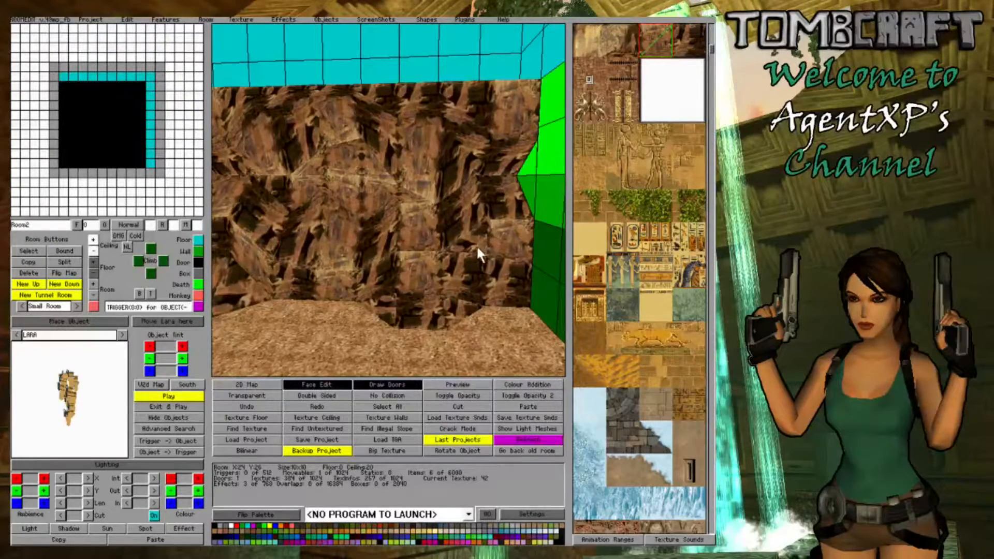
right_drag(325, 245, 391, 244)
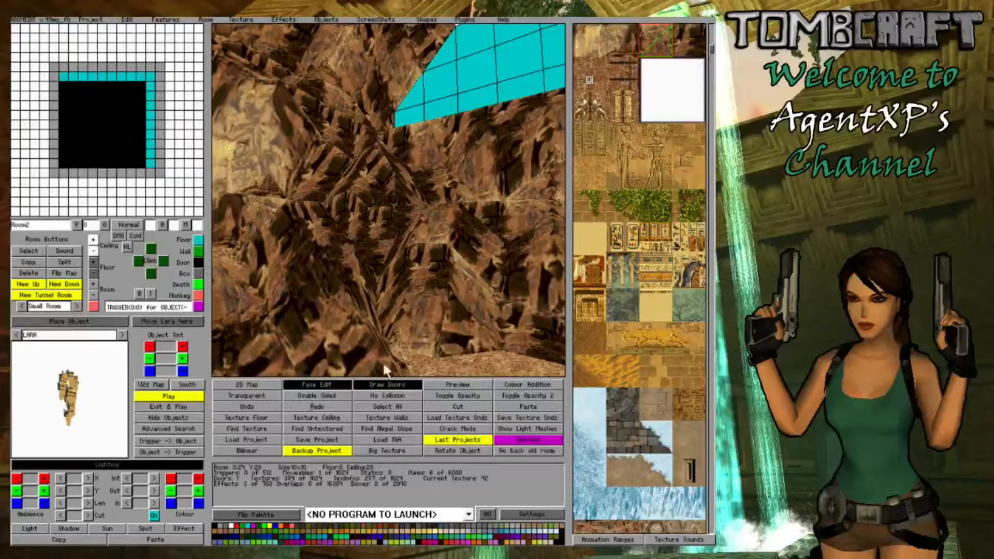
mouse_move(384, 367)
right_down()
mouse_move(471, 315)
mouse_move(431, 315)
mouse_move(473, 318)
mouse_move(366, 363)
right_up()
click(306, 384)
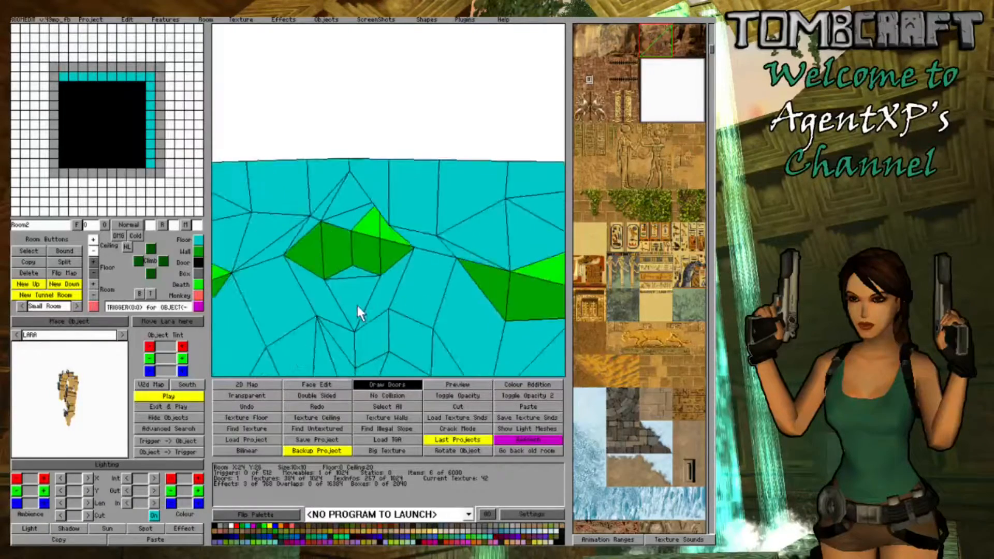
- Turn the block in the corner between the two sculpted walls into a wall, with floor level 8 and ceiling level 17
right_drag(359, 307, 483, 254)
right_drag(351, 254, 348, 253)
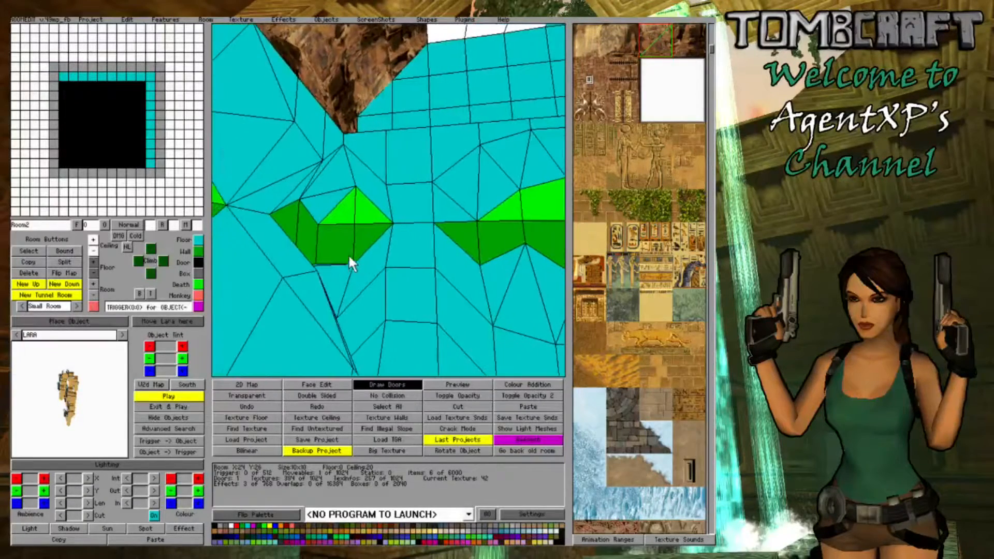
click(348, 255)
click(198, 251)
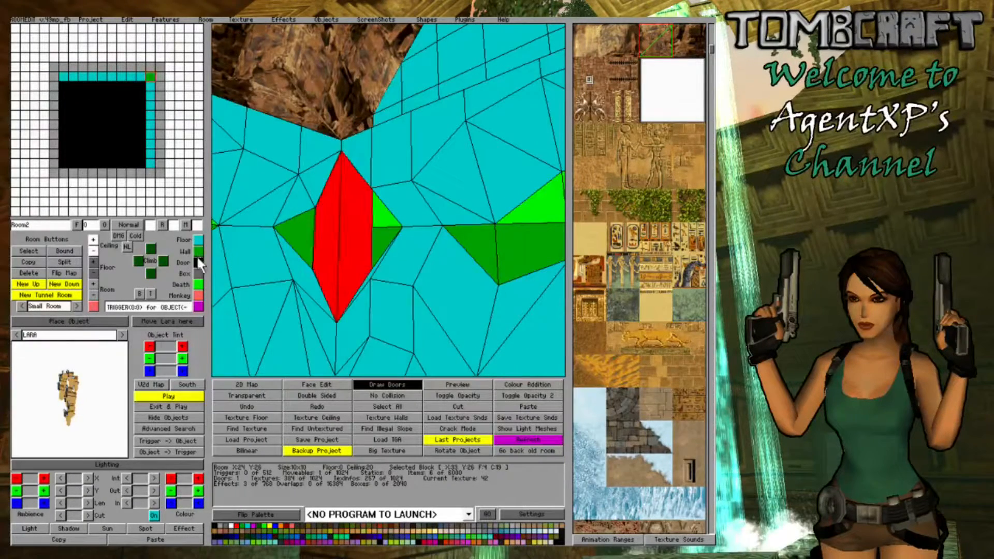
click(89, 260)
click(95, 253)
click(94, 253)
- Cycle through the corners of the corner wall block and lower its ceiling level to 13
click(360, 237)
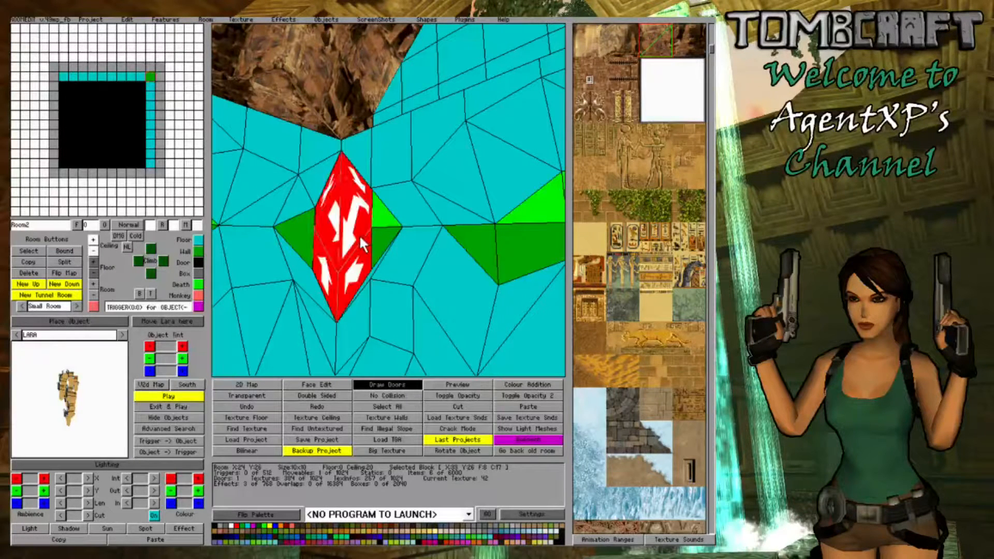
click(359, 234)
click(359, 235)
click(360, 234)
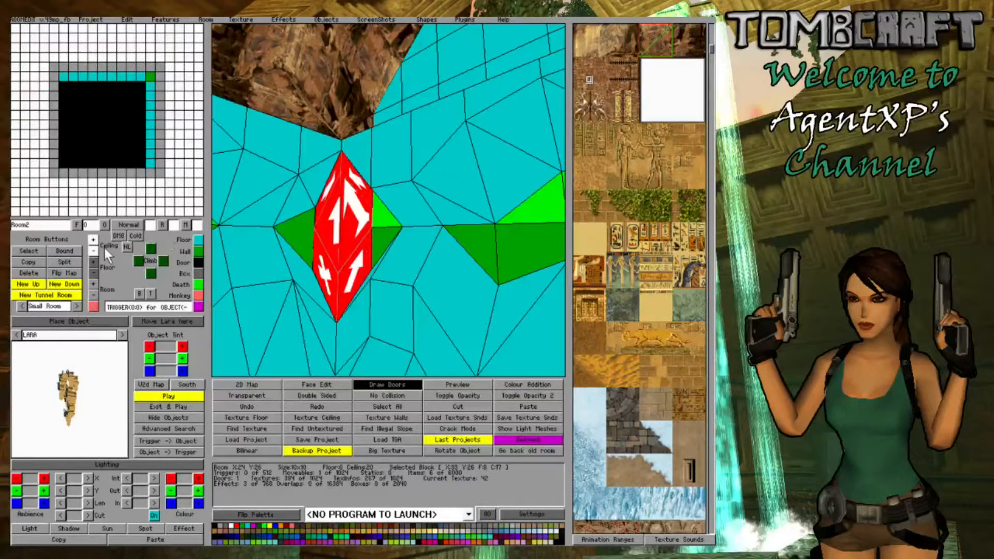
click(93, 250)
click(93, 250)
click(93, 251)
click(372, 269)
double_click(343, 243)
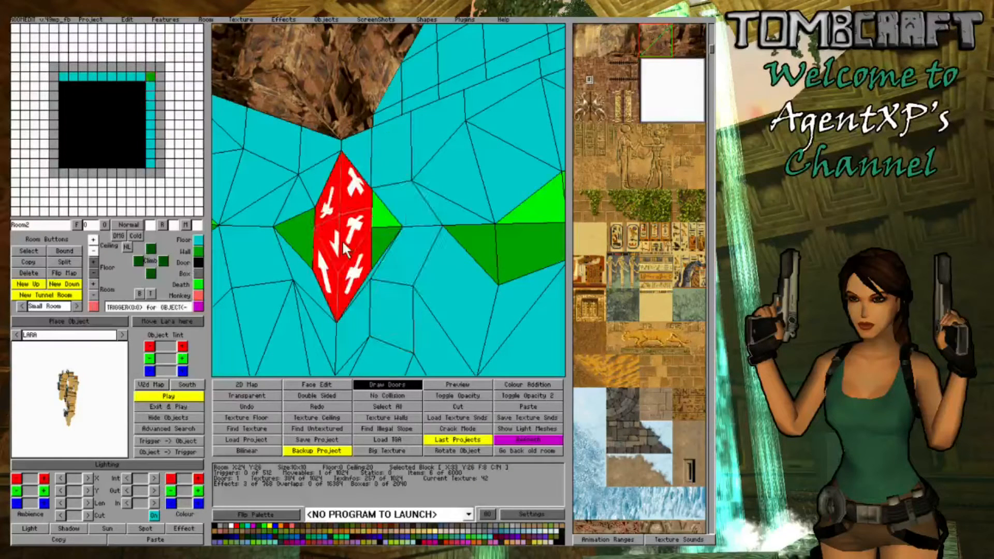
click(343, 243)
click(343, 242)
click(343, 242)
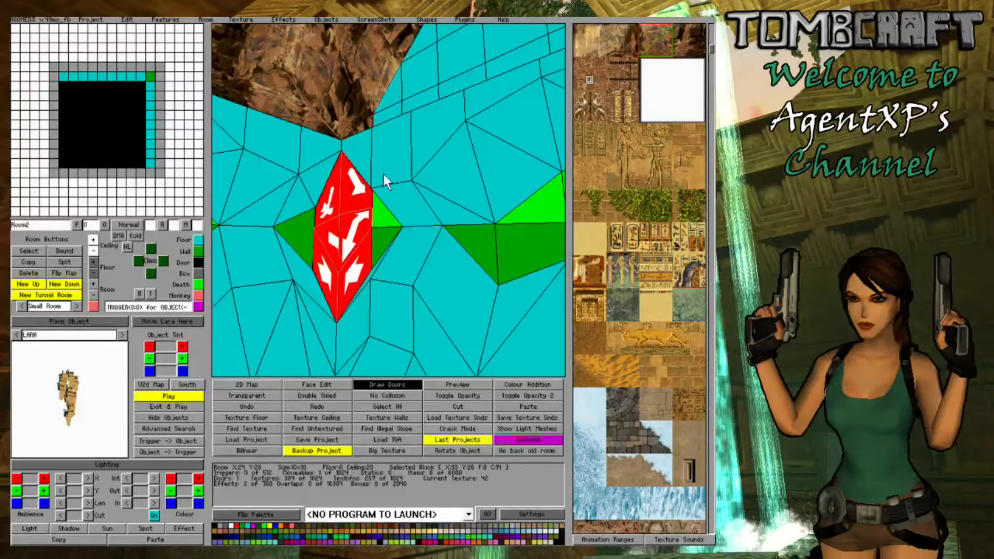
click(93, 250)
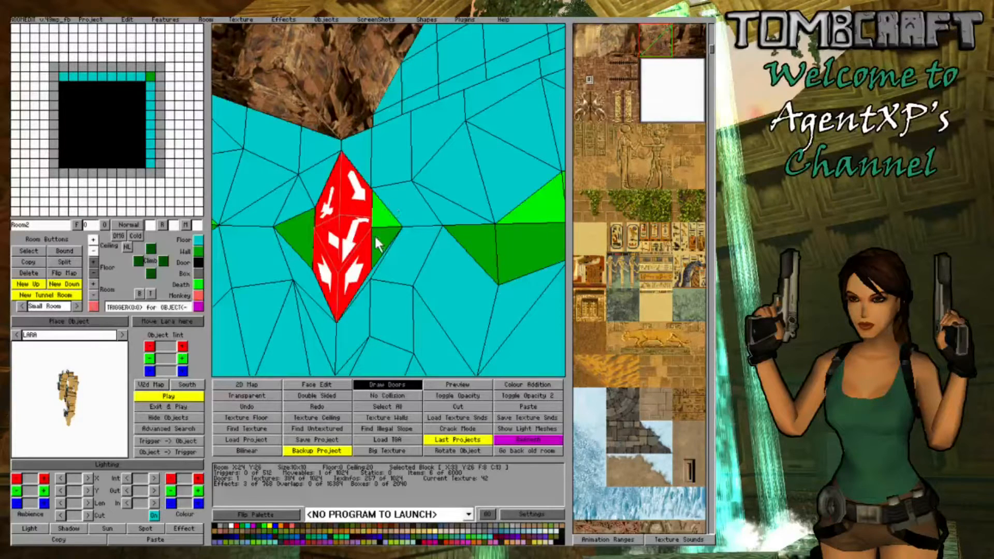
- Try raising the floor level of the corner wall block to 12
click(360, 259)
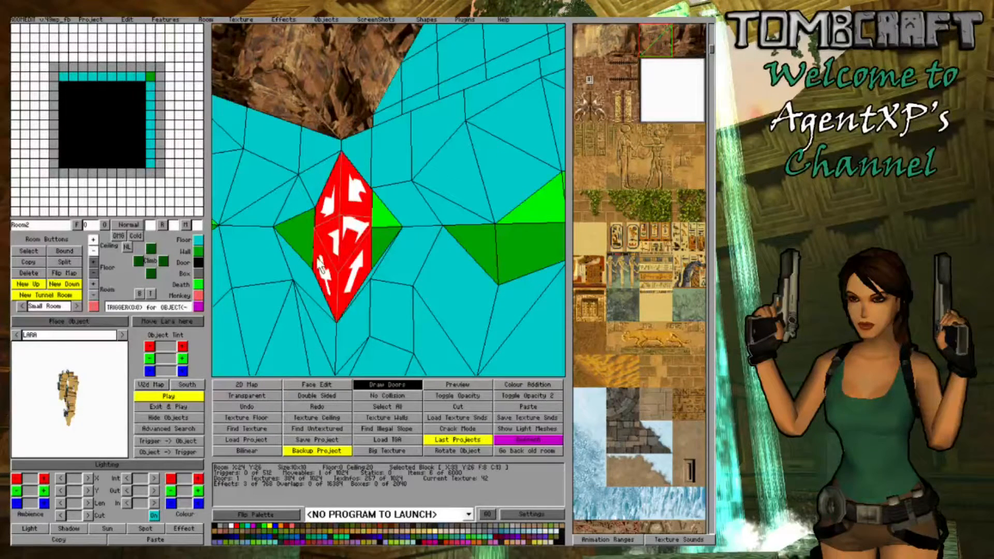
click(93, 260)
click(93, 260)
click(92, 260)
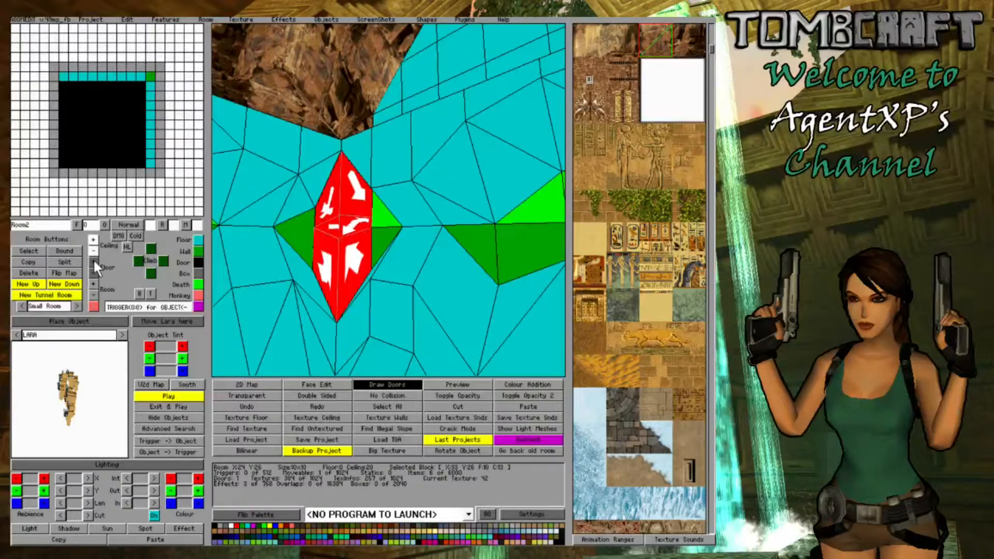
click(92, 260)
click(346, 270)
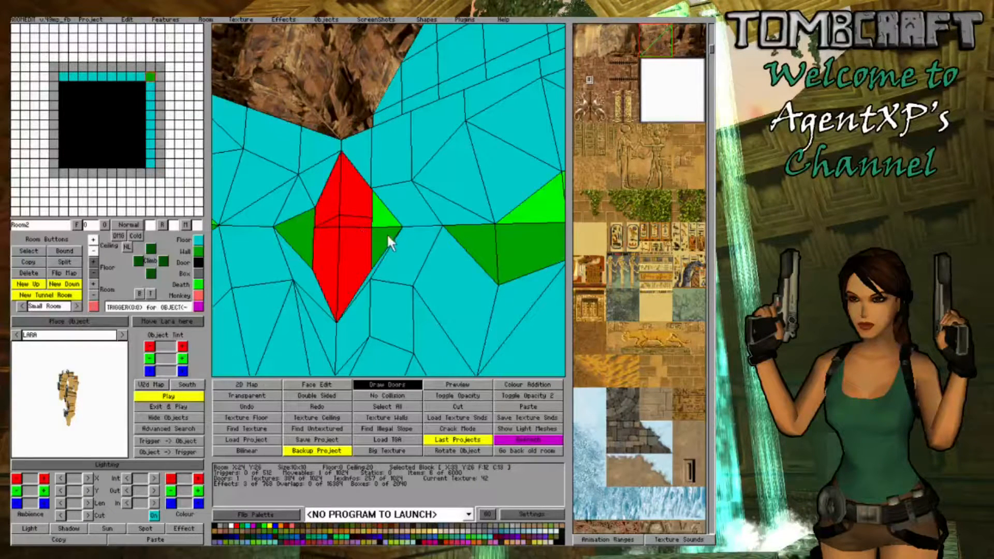
click(93, 271)
click(93, 272)
click(93, 271)
click(425, 283)
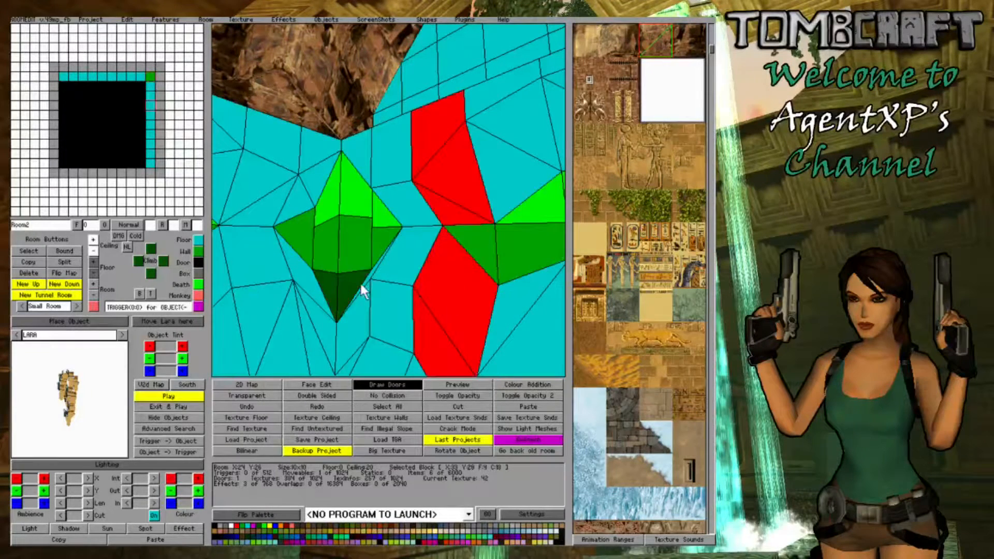
key(Right)
key(Left)
click(325, 260)
click(324, 260)
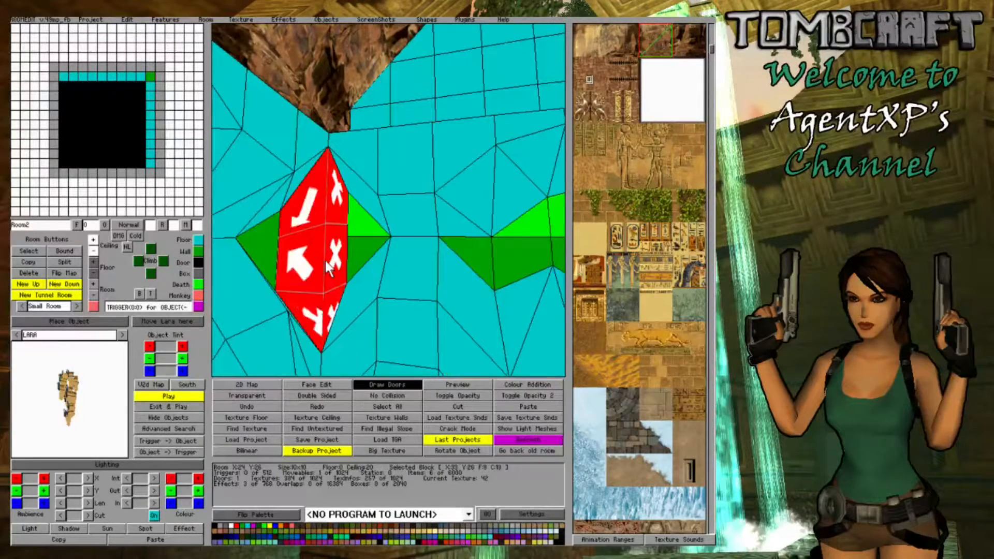
click(324, 259)
click(324, 259)
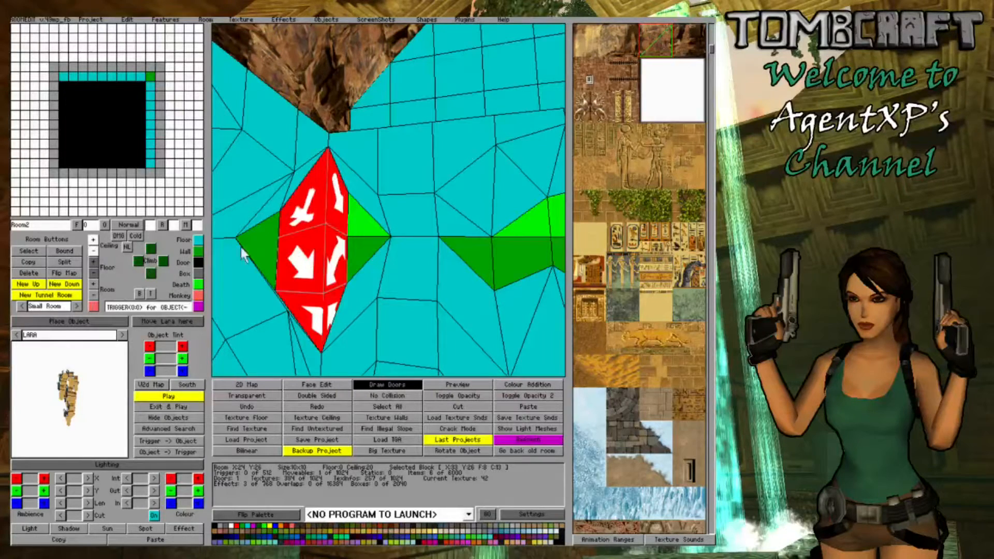
click(309, 248)
click(309, 248)
- Lower a ceiling corner of the side wall block at X:33 Y:27, next to the corner block, to level 15
click(357, 284)
click(357, 284)
mouse_move(354, 240)
right_down()
mouse_move(338, 253)
mouse_move(343, 241)
right_up()
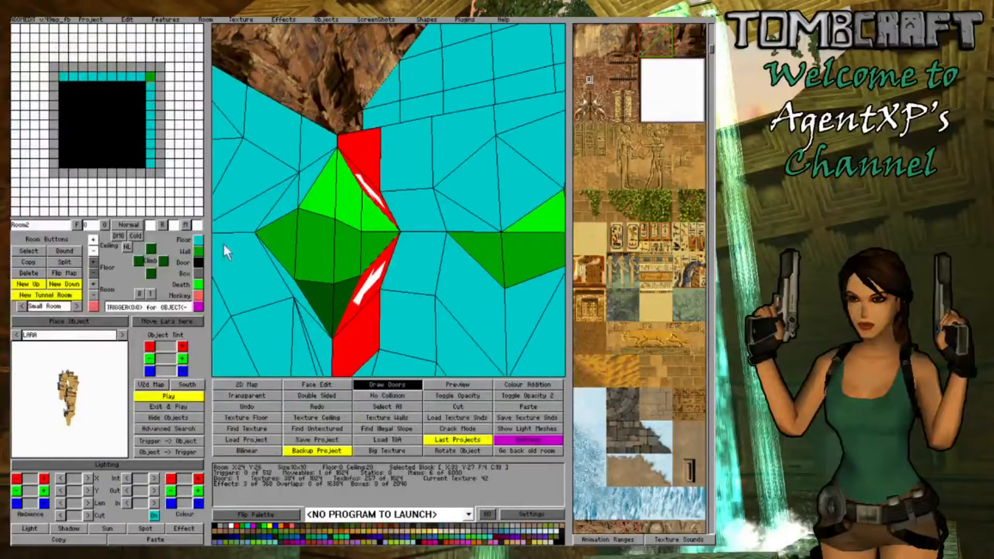
click(92, 253)
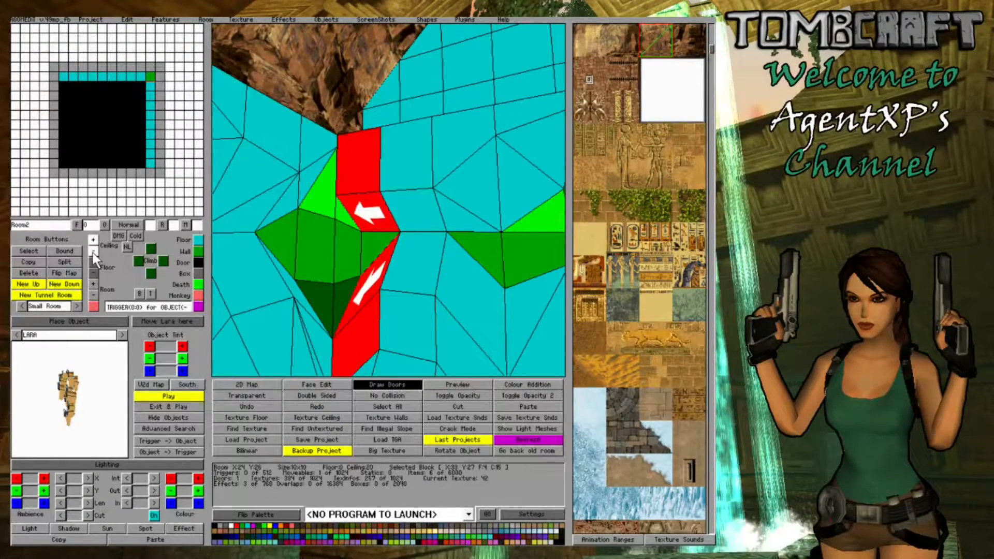
- Lower the ceiling corners of the wall block at X:32 Y:26, on the other side of the corner, to level 16
mouse_move(390, 244)
right_down()
mouse_move(418, 253)
mouse_move(384, 231)
right_up()
click(383, 232)
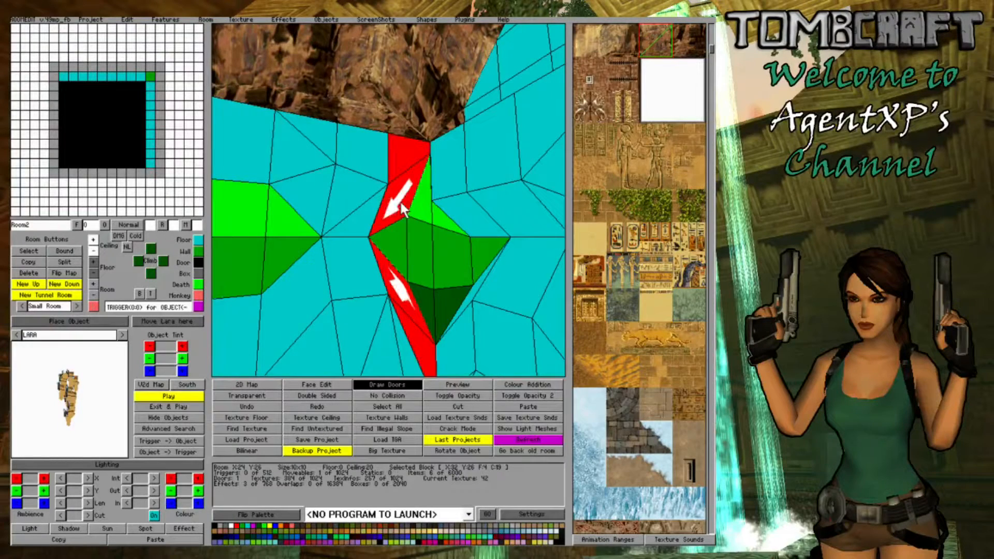
click(94, 253)
click(93, 253)
click(93, 254)
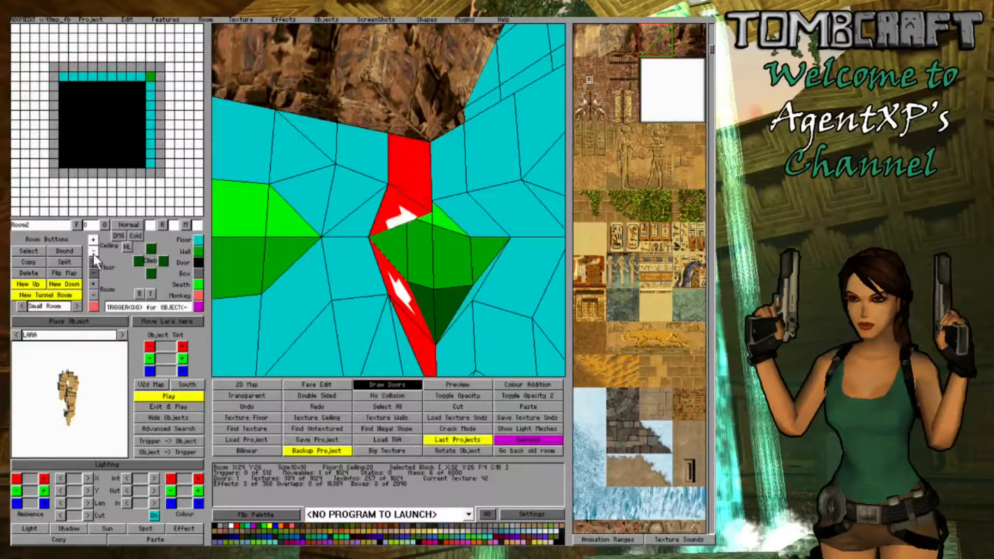
click(93, 254)
right_drag(391, 285, 402, 220)
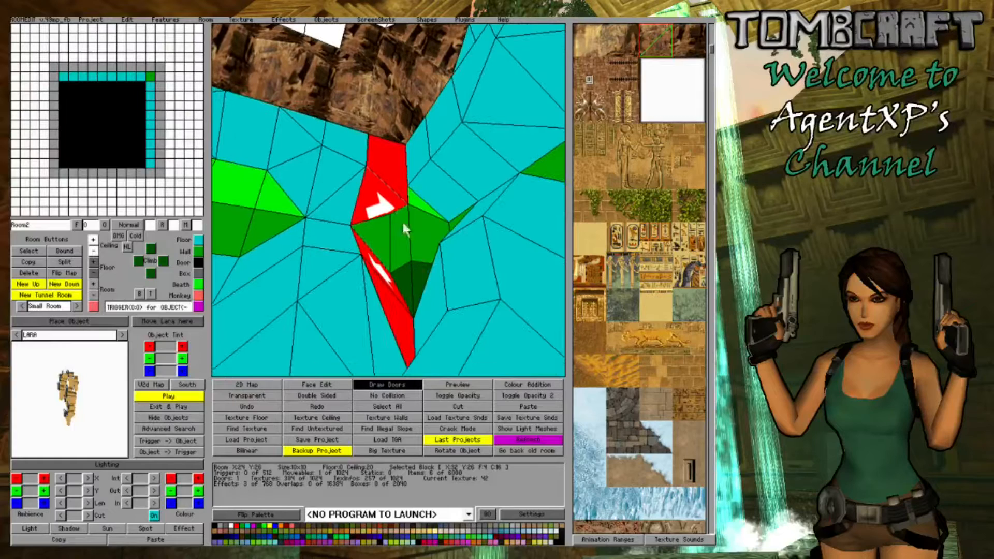
click(95, 250)
click(95, 250)
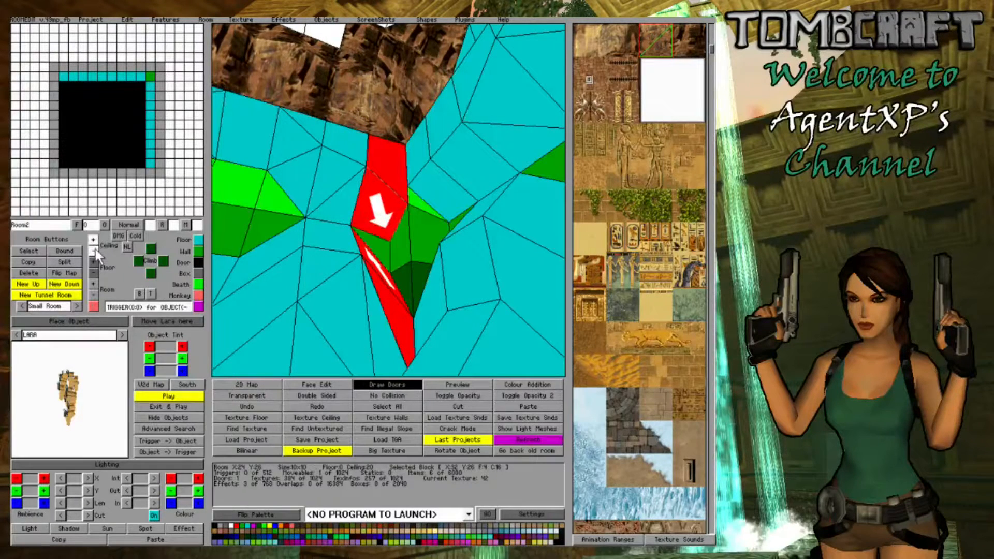
- Lower the ceiling corner of the X:33 Y:27 wall block that borders the corner block
right_drag(315, 215, 337, 160)
click(354, 154)
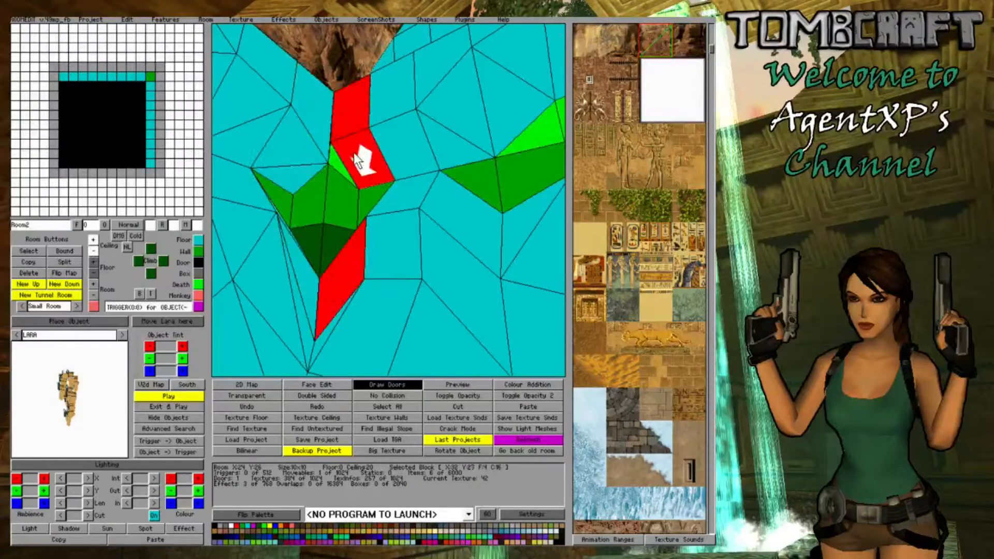
click(95, 250)
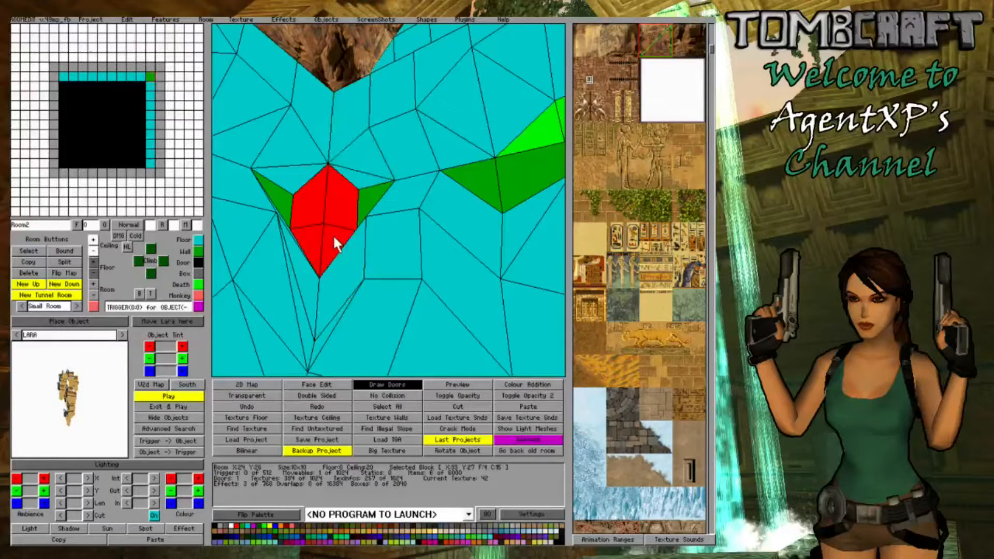
- Raise the floor corners of the wall block at X:33 Y:27 to level 8, toward its lowered ceiling
right_drag(333, 235, 365, 214)
click(396, 217)
click(396, 217)
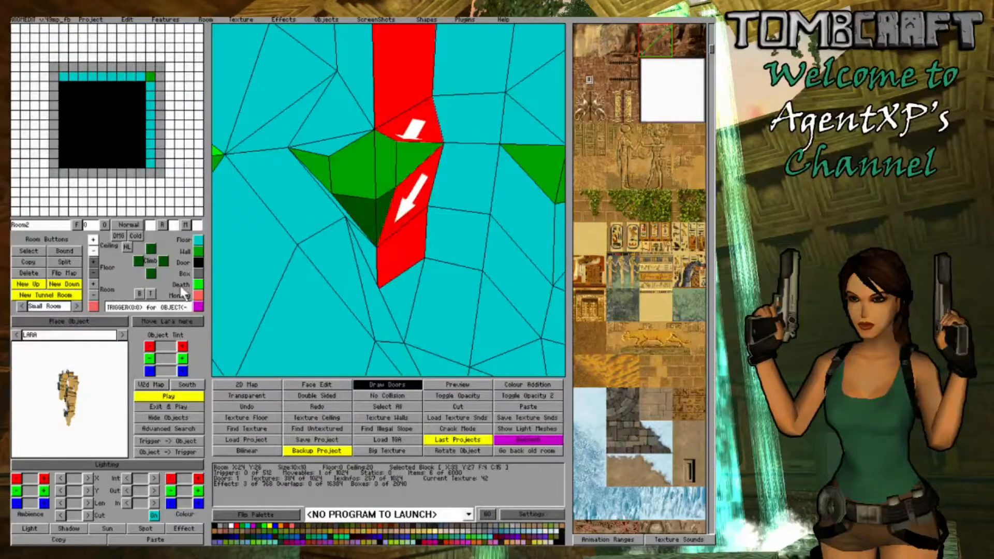
click(92, 261)
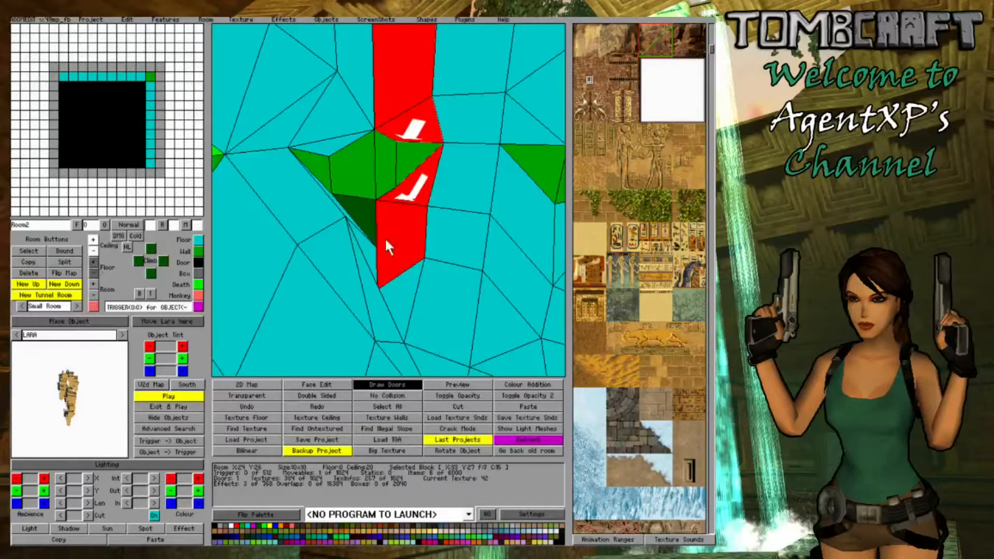
click(386, 239)
click(93, 263)
click(384, 235)
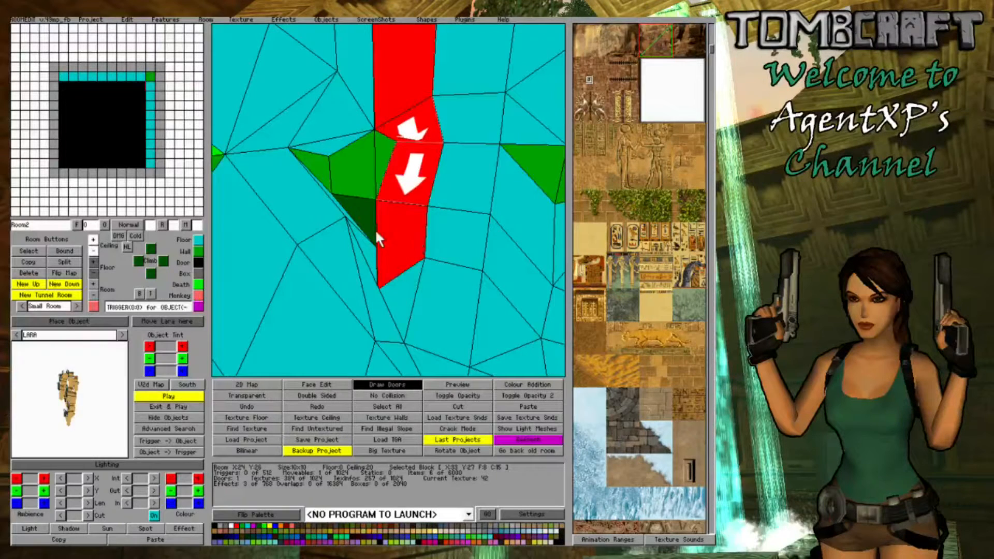
- Raise a floor corner of the wall block at X:32 Y:26 to level 8
key(Left)
click(414, 235)
click(413, 234)
click(414, 234)
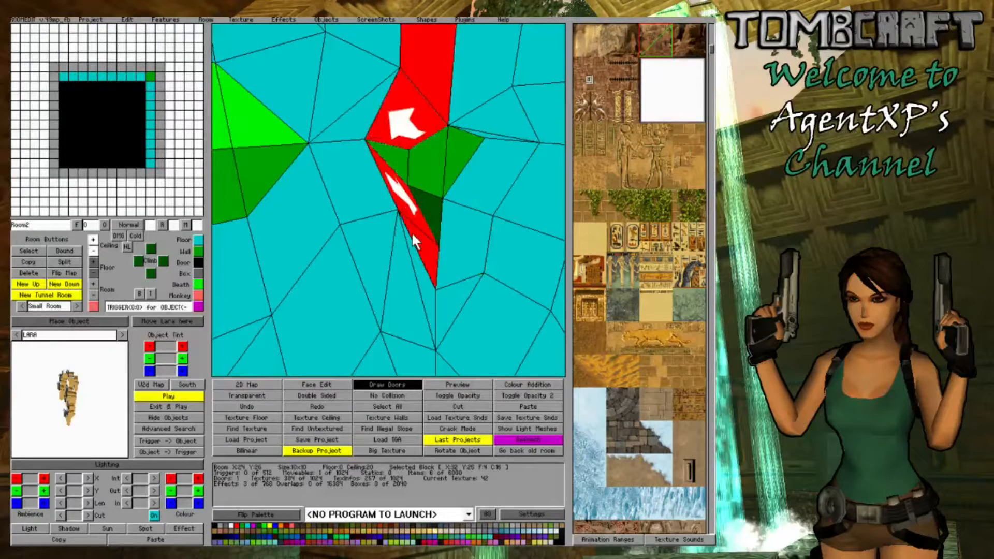
click(94, 263)
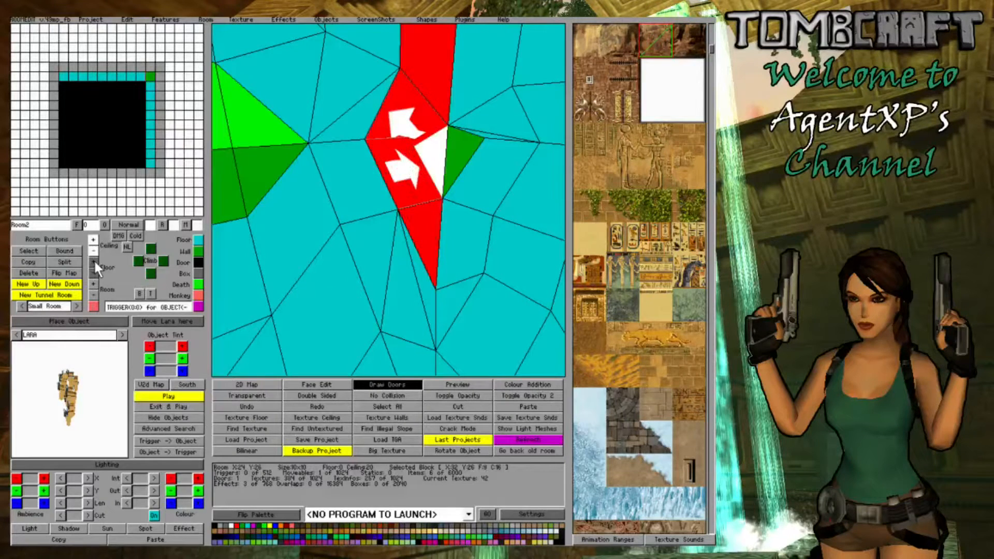
- Readjust the floor corners of the X:32 Y:26 wall block, raising the one that borders the corner block
click(421, 202)
click(421, 202)
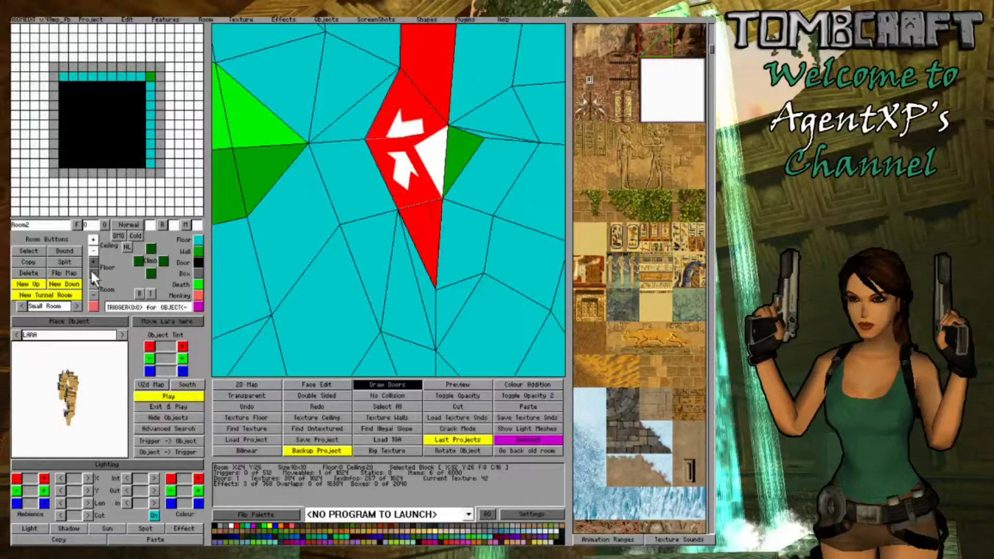
click(91, 270)
click(420, 276)
click(412, 206)
click(413, 206)
click(413, 206)
click(412, 206)
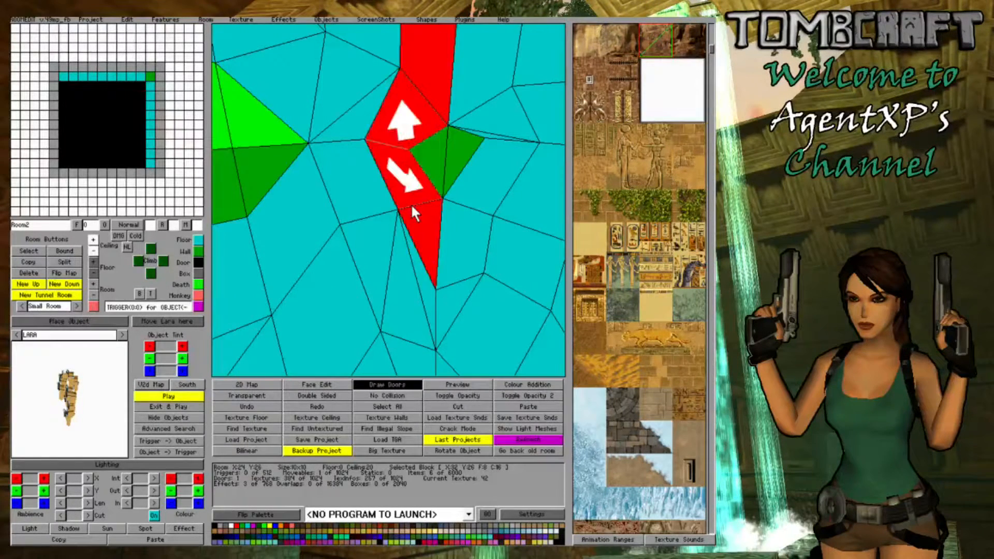
click(93, 263)
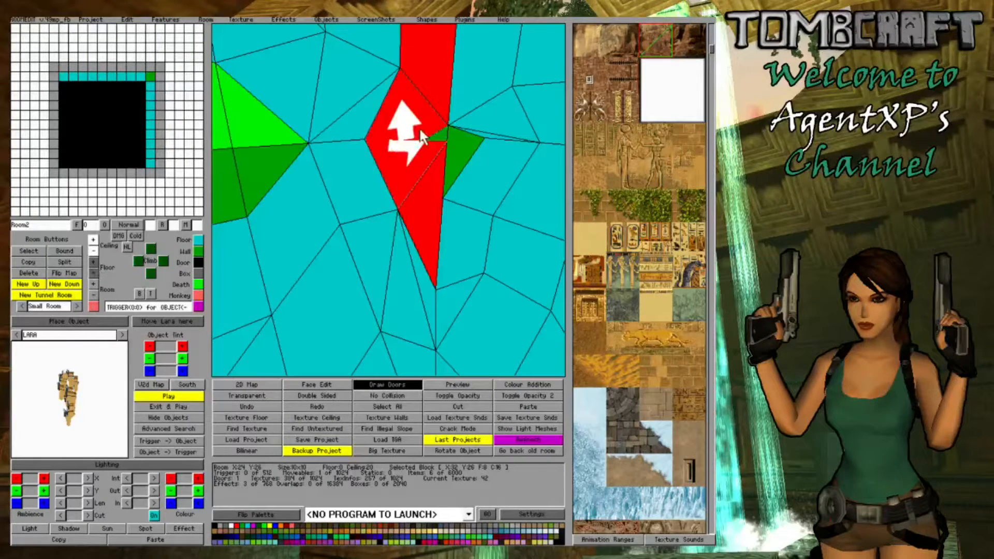
- Try lowering the ceiling corner of the X:32 Y:26 wall block to meet its floor, cycle through its corners, and raise it back
click(420, 132)
click(94, 250)
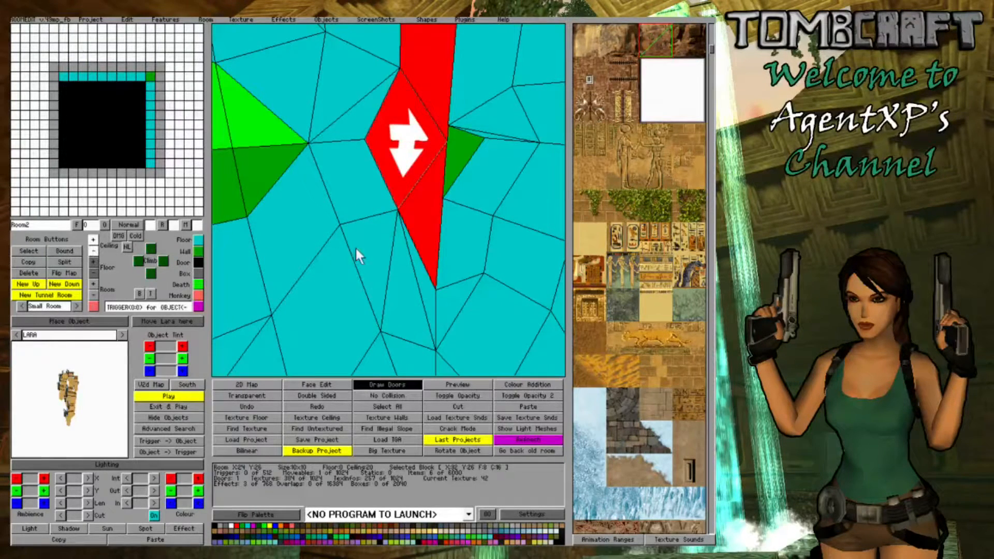
click(357, 247)
mouse_move(356, 247)
right_down()
mouse_move(375, 299)
mouse_move(390, 264)
mouse_move(360, 274)
mouse_move(372, 256)
right_up()
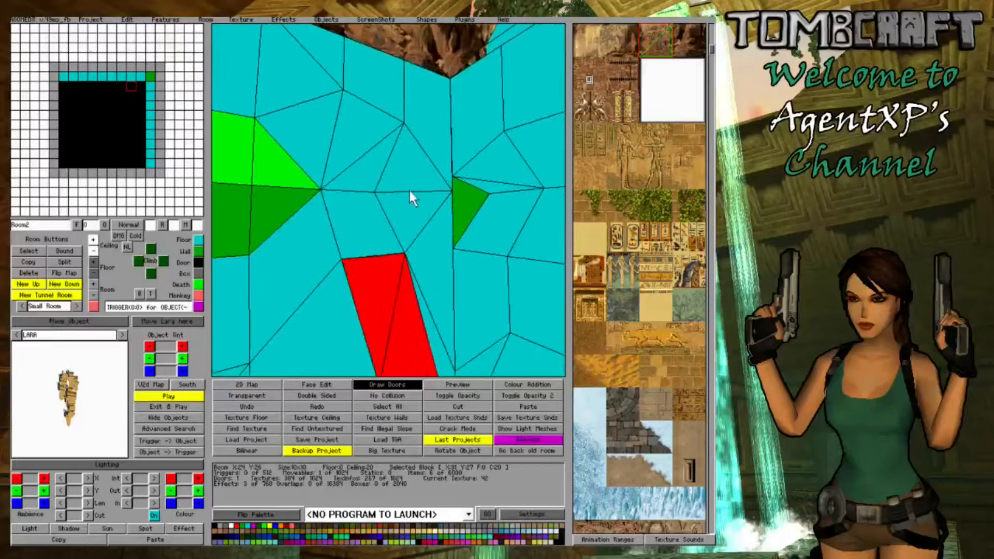
click(409, 190)
click(410, 187)
click(414, 174)
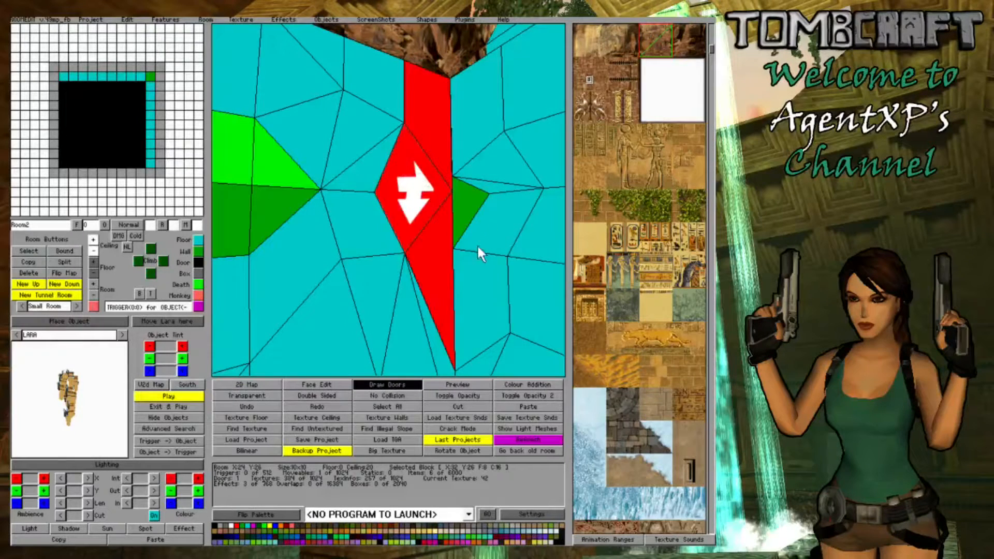
click(475, 244)
click(421, 227)
click(471, 235)
click(420, 211)
click(420, 212)
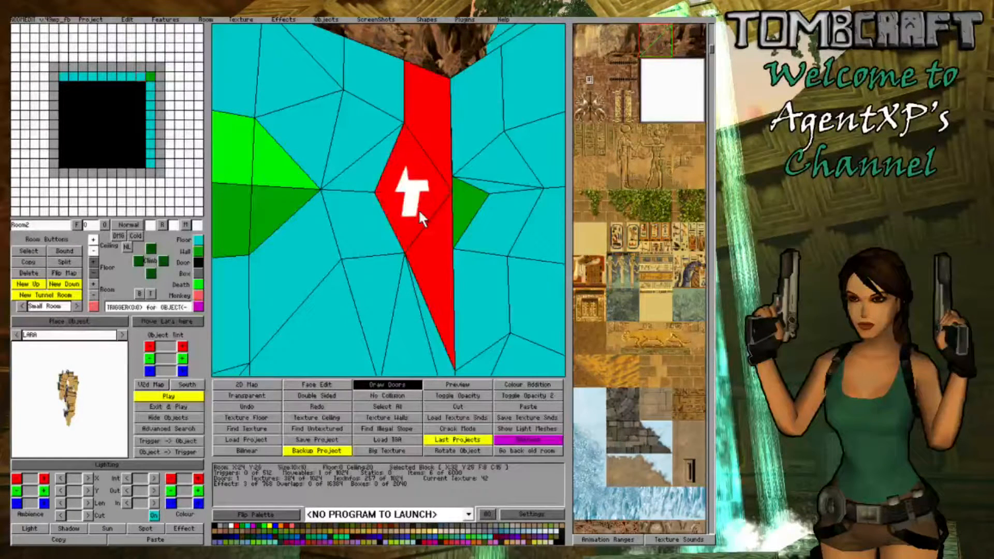
click(419, 213)
click(95, 240)
- Raise the floor corner of the X:32 Y:26 wall block up to its ceiling corner to close the gap
click(432, 236)
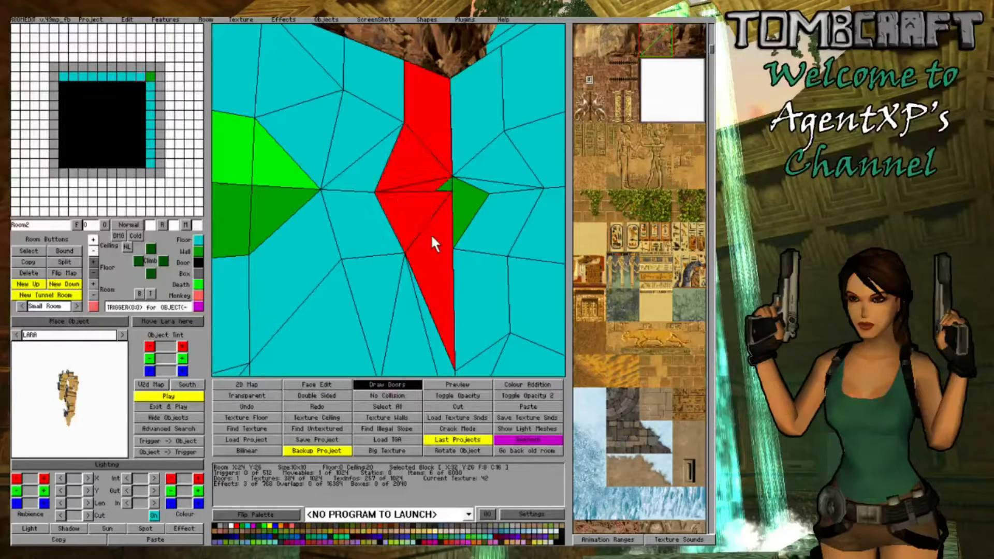
click(432, 235)
click(432, 236)
click(432, 236)
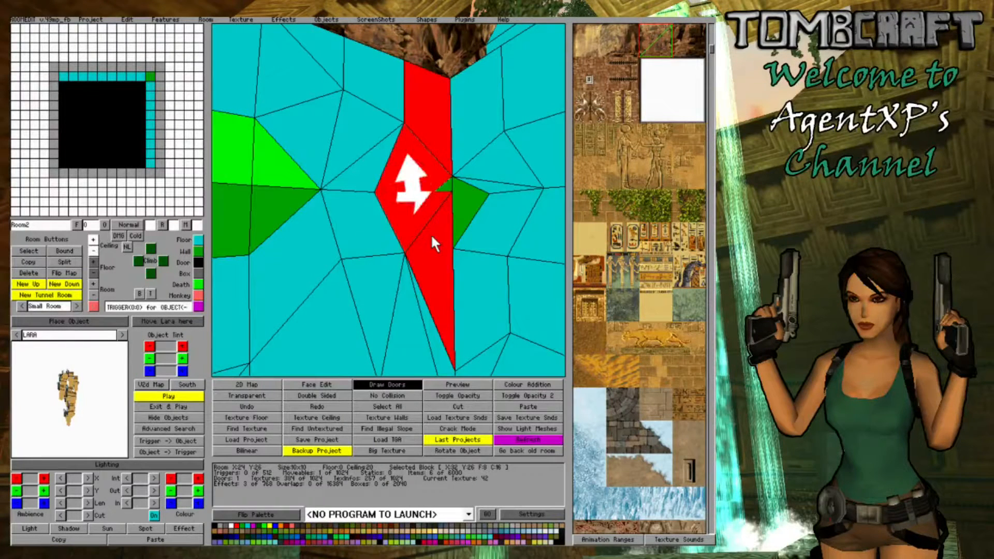
click(95, 259)
- Raise the floor corner of the X:33 Y:27 wall block beside the corner block until it meets the ceiling corner
click(456, 255)
key(Right)
click(471, 256)
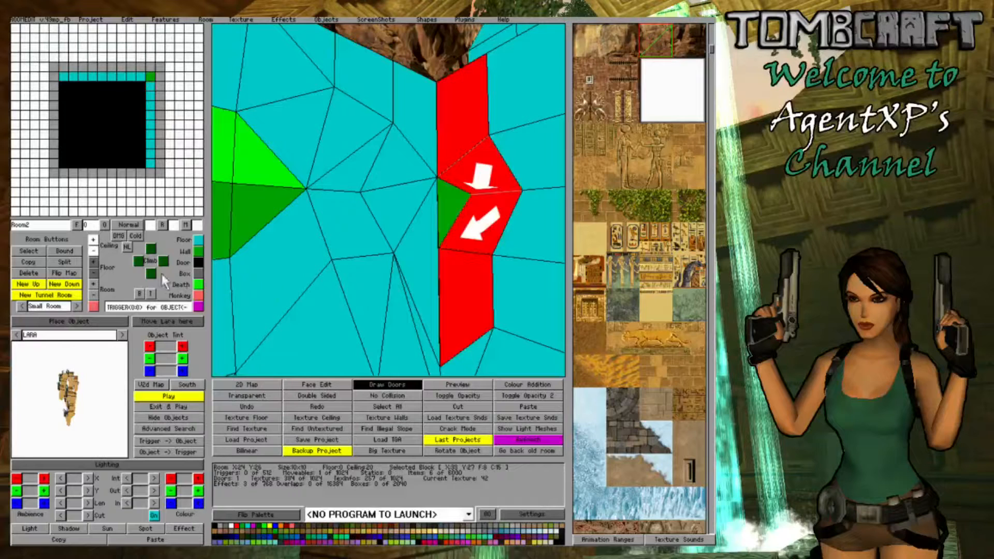
click(94, 262)
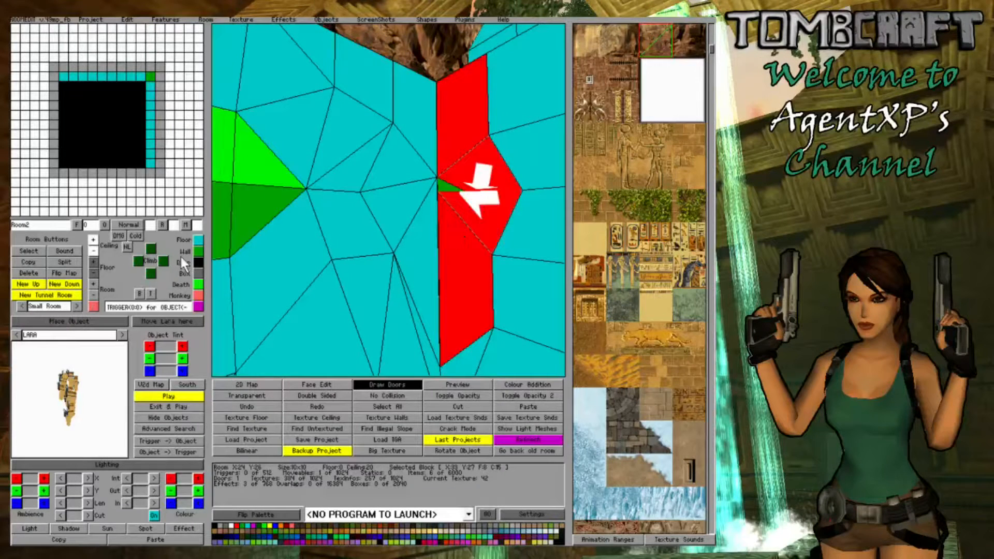
click(95, 262)
click(459, 260)
key(Right)
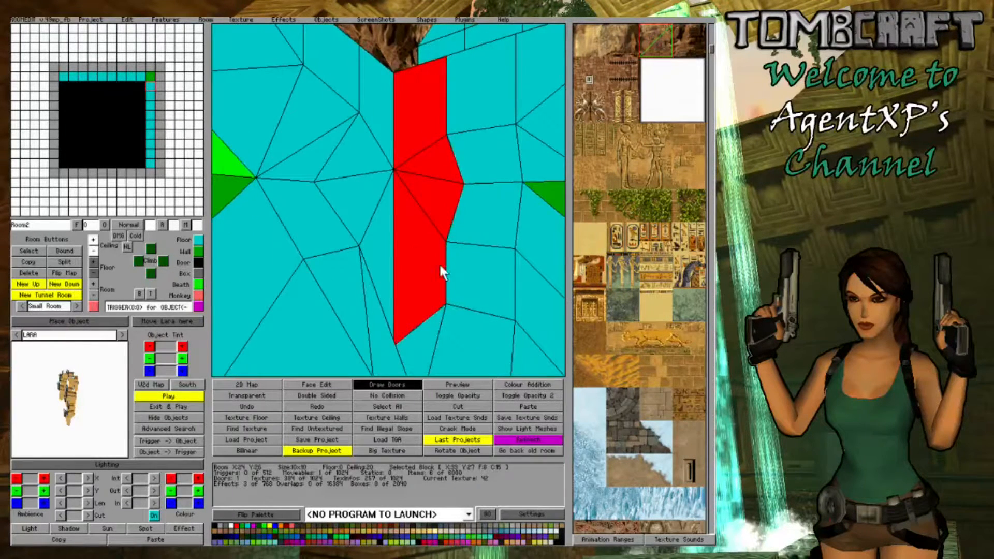
- Raise two corners of the floor block at X:32 Y:27, in front of the corner, to slope it up into the walls
key(Left)
key(Right)
click(381, 340)
click(381, 340)
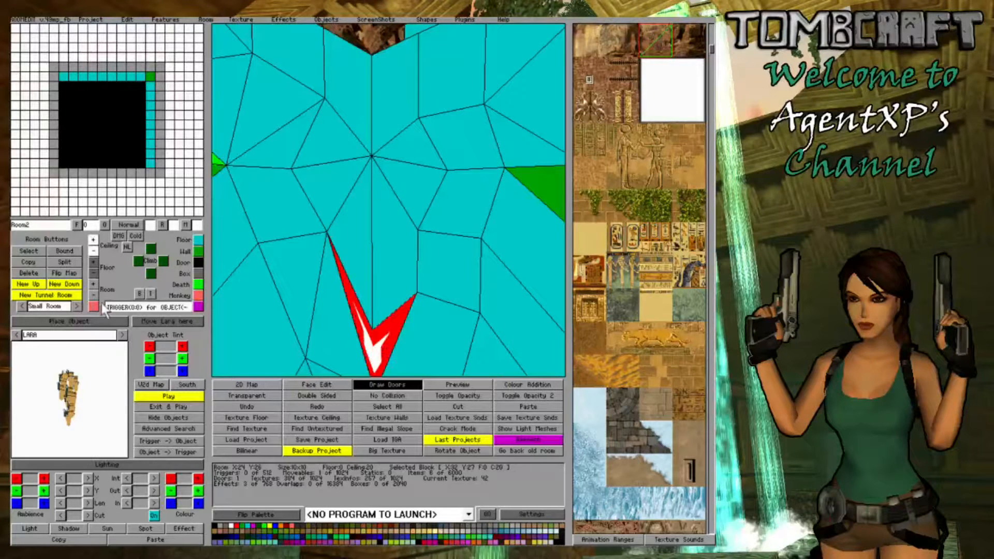
click(93, 262)
click(92, 263)
click(93, 264)
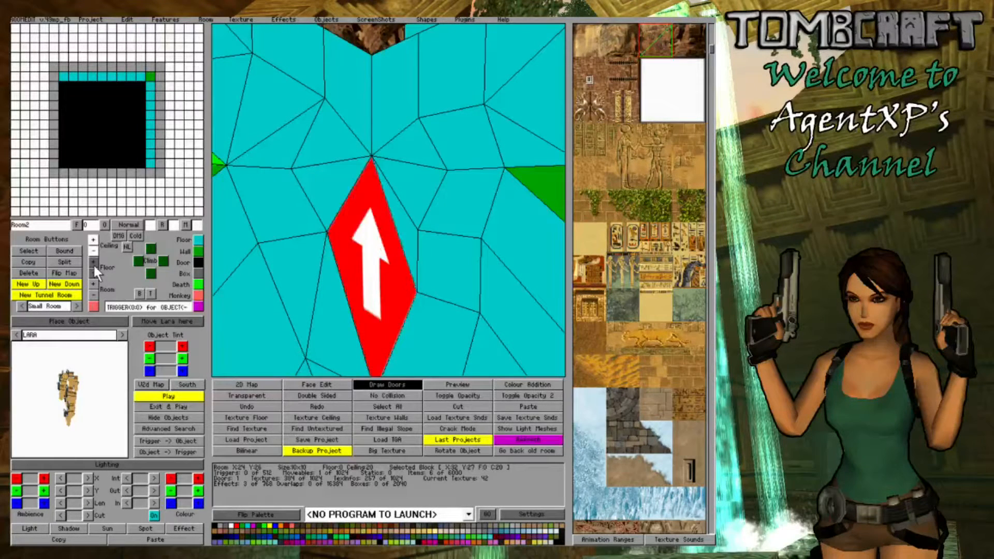
click(384, 287)
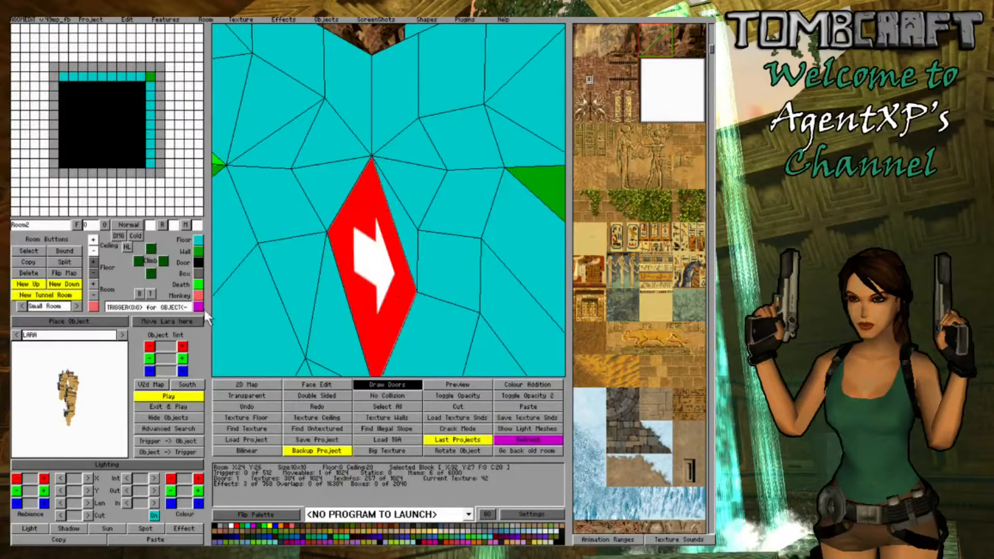
click(90, 264)
mouse_move(376, 281)
right_down()
mouse_move(375, 245)
mouse_move(371, 290)
right_up()
click(449, 322)
scroll(514, 332, down, 6)
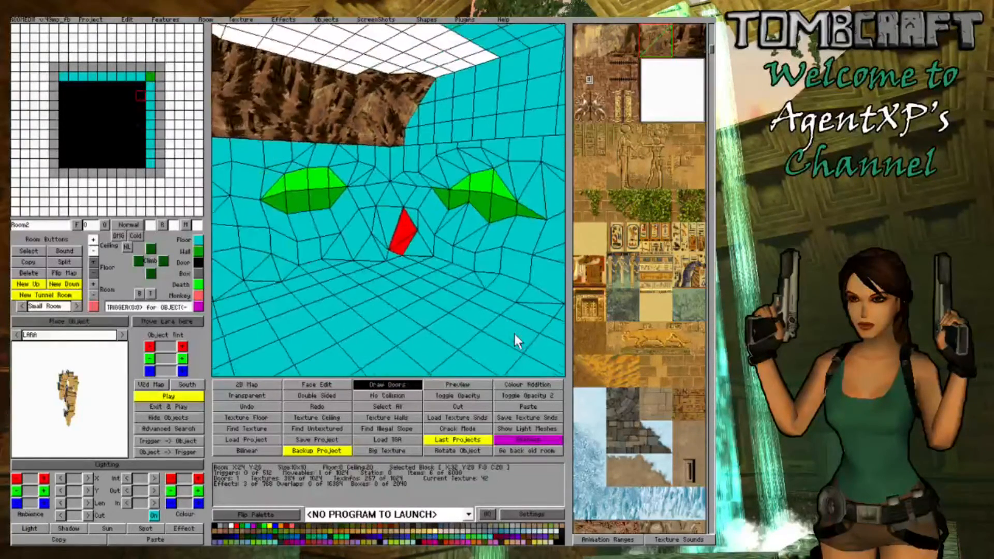
- Raise a corner of the floor block at X:32 Y:28 to blend it into the raised floor beside it
scroll(515, 334, up, 8)
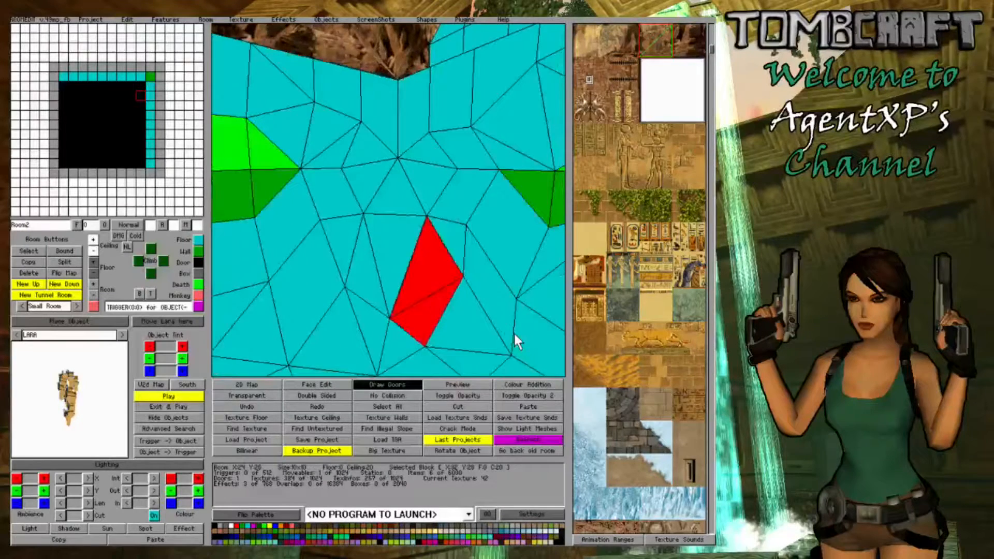
right_drag(514, 332, 481, 310)
ctrl+click(373, 247)
click(90, 260)
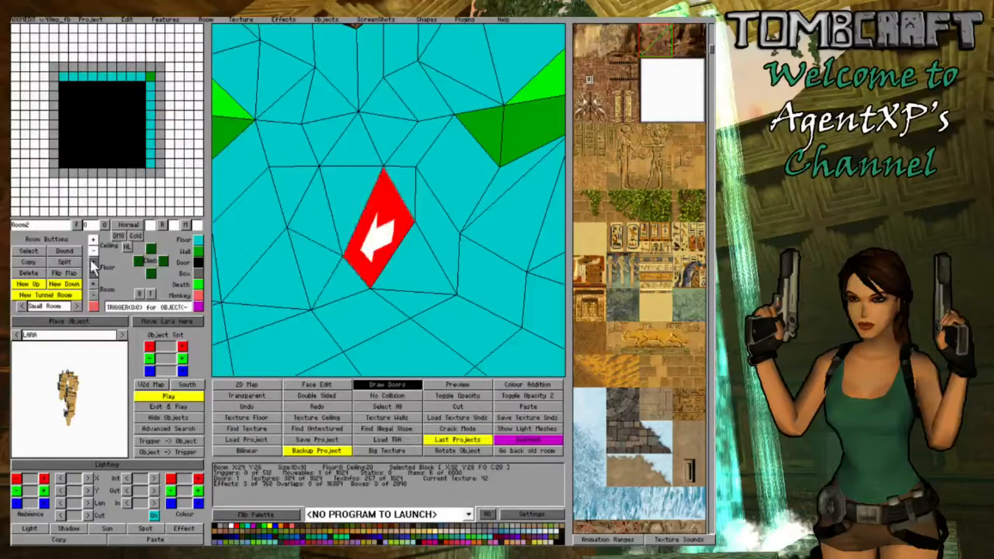
click(90, 258)
click(90, 258)
click(89, 258)
- Raise the wall-side corner of the floor block at X:32 Y:29, then lower it again to a slight slope
click(385, 234)
click(417, 253)
ctrl+click(416, 253)
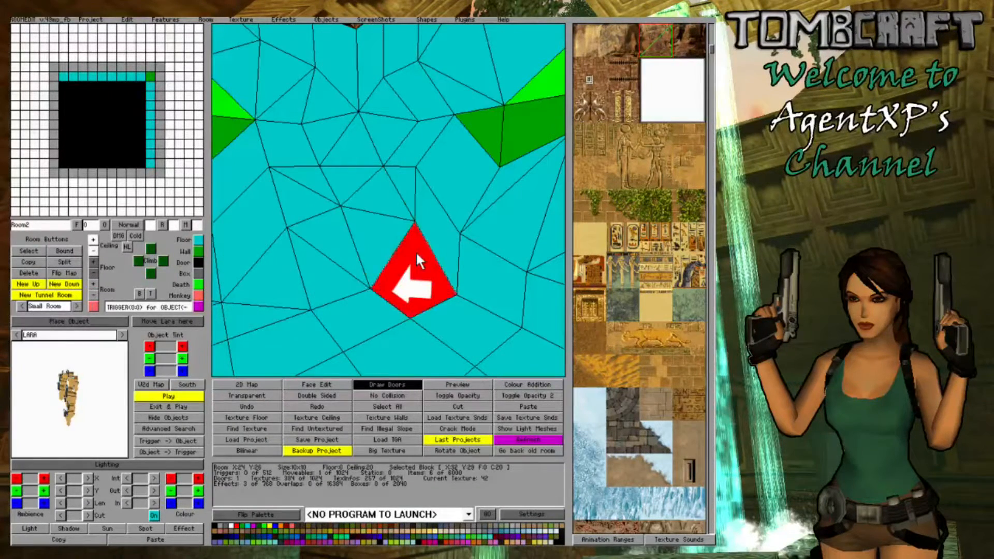
ctrl+click(416, 251)
click(94, 261)
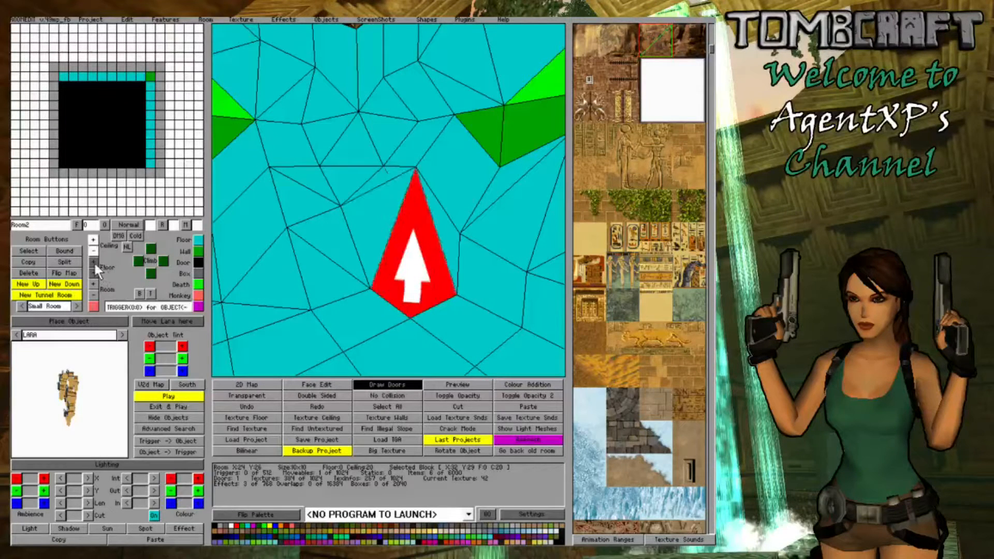
click(95, 274)
click(94, 274)
click(94, 275)
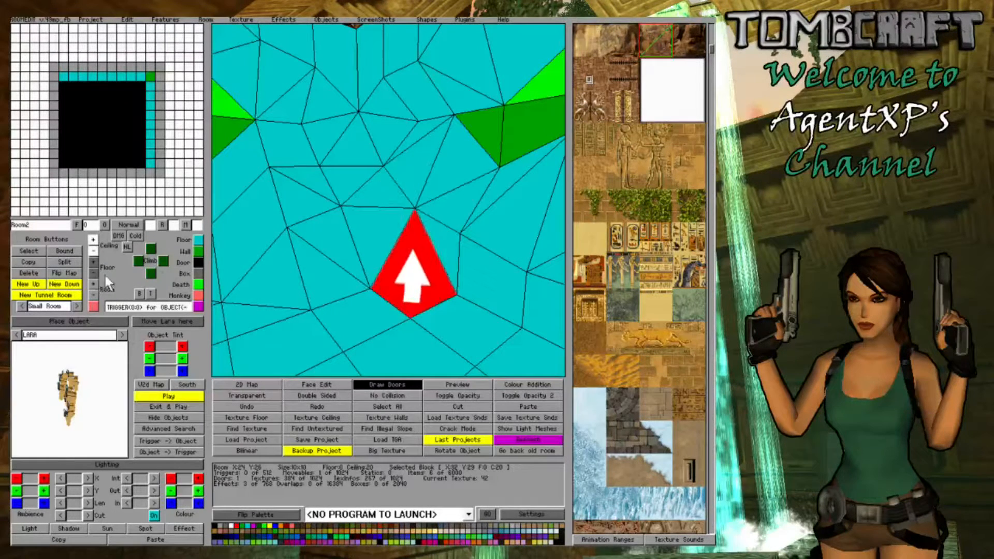
- Adjust the corner heights of the blocks around X:33 Y:29 to smooth the wall beside the corner
click(363, 223)
right_drag(310, 220, 338, 215)
click(362, 198)
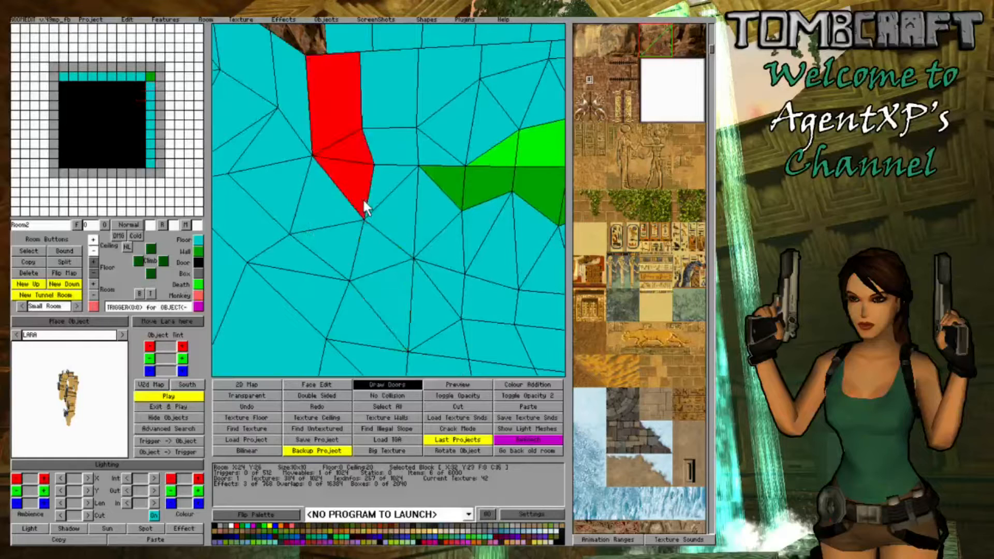
ctrl+click(362, 198)
click(382, 147)
ctrl+click(383, 147)
right_drag(352, 145, 369, 141)
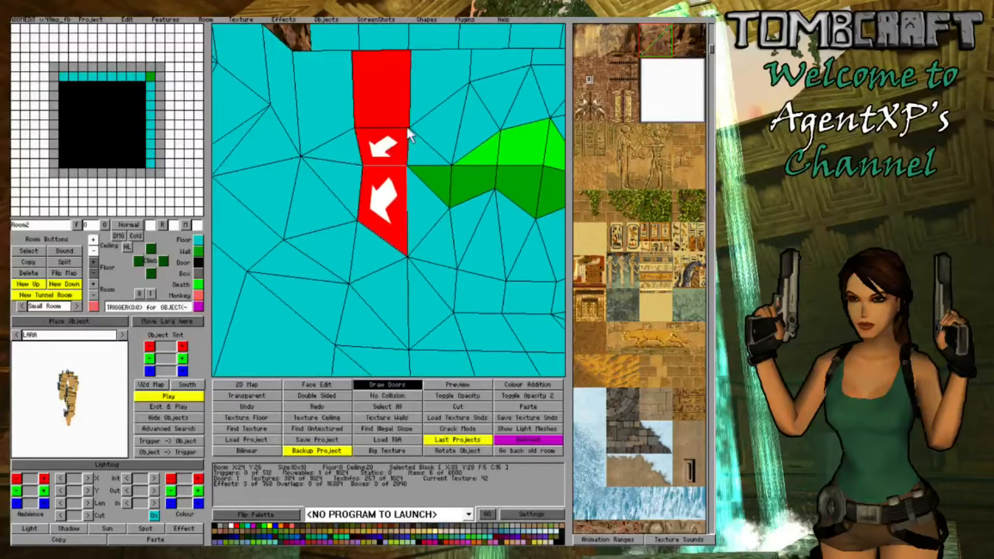
- Lower the upper wall subdivision across the wall blocks around X:33 Y:28
drag(426, 126, 330, 129)
key(f)
key(f)
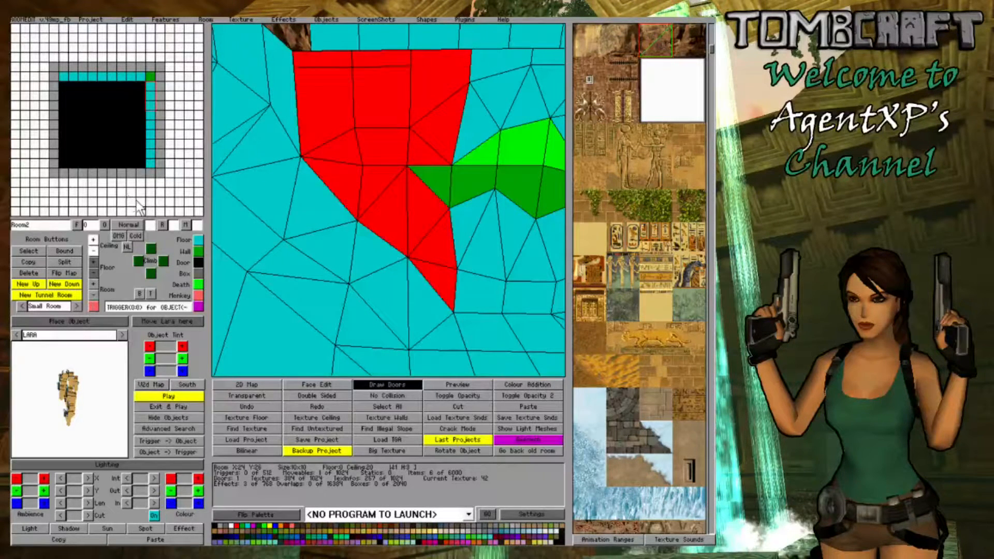
click(425, 152)
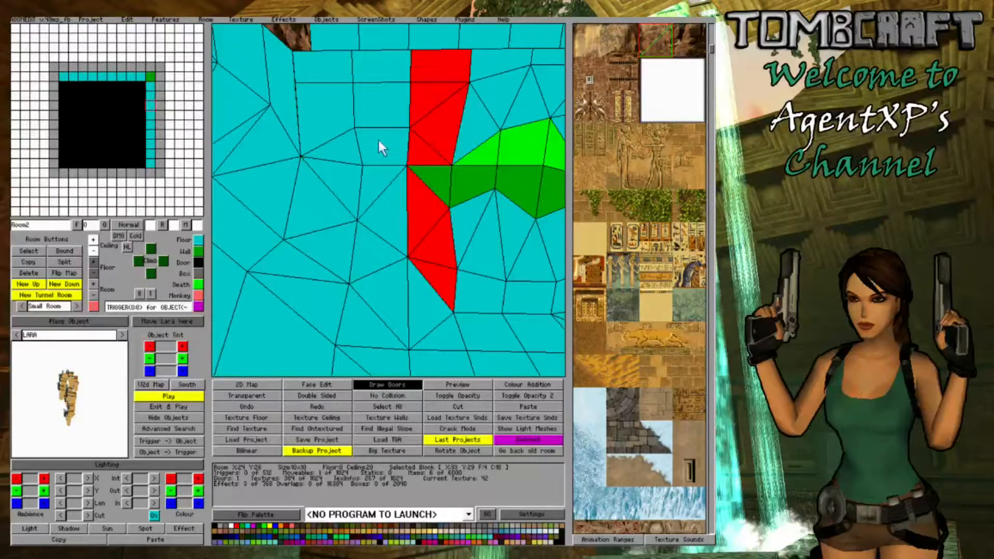
- Lower the upper wall subdivision on the two blocks at X:31 Y:26, on the other side of the corner
mouse_move(382, 147)
right_down()
mouse_move(392, 166)
mouse_move(377, 131)
right_up()
drag(377, 130, 323, 129)
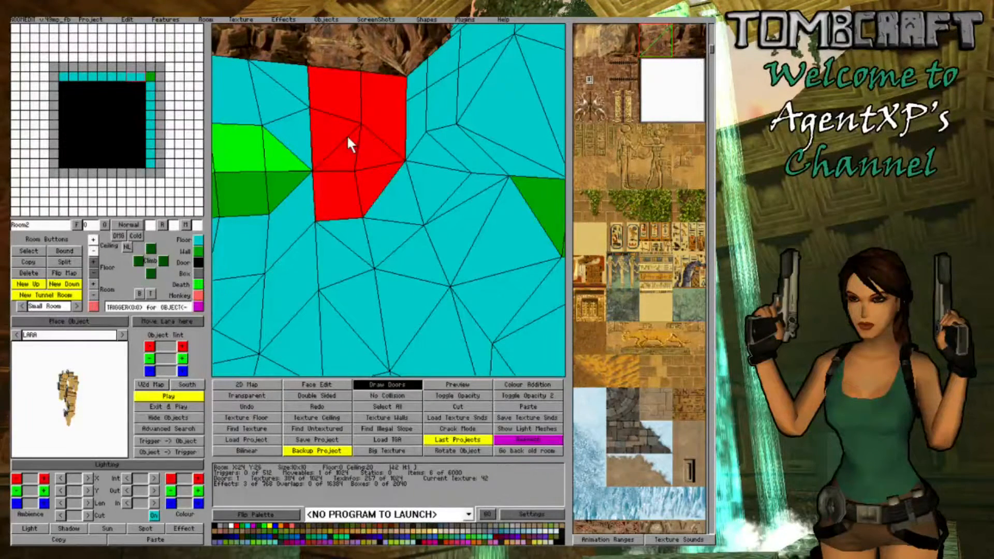
key(f)
key(f)
click(336, 146)
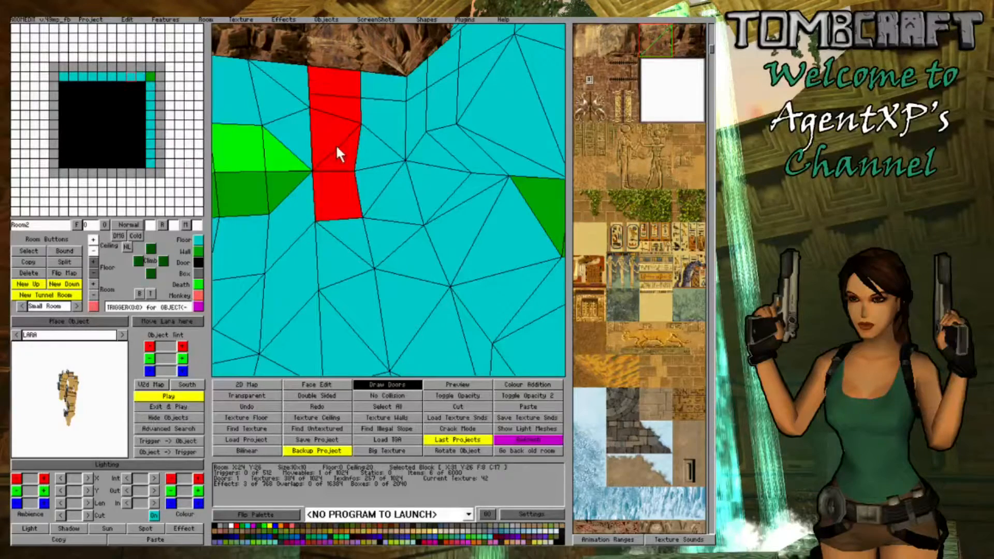
click(343, 148)
click(343, 148)
key(f)
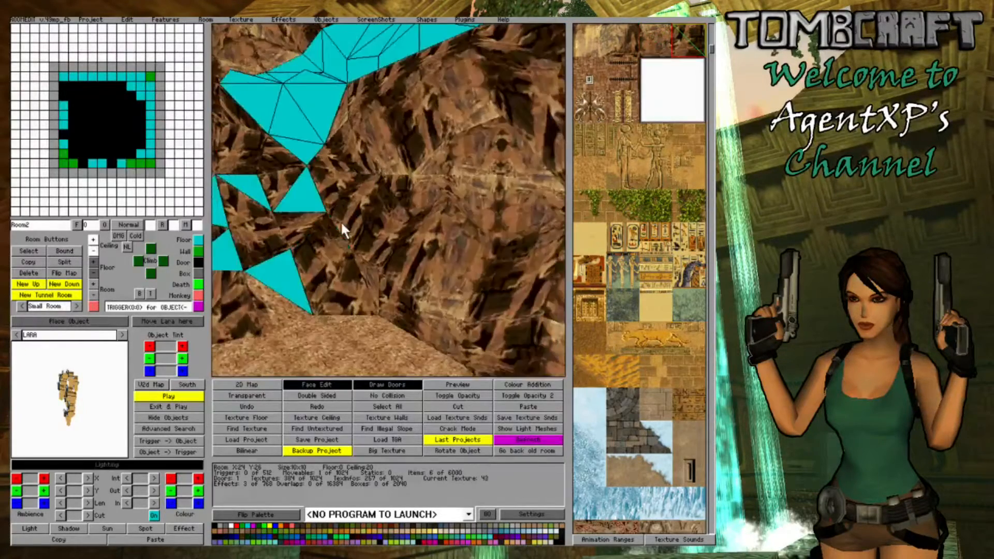
- Apply rock textures to the remaining untextured triangles of the corner walls in Room2
click(308, 202)
click(364, 316)
click(288, 254)
click(277, 202)
click(364, 150)
click(364, 118)
click(333, 96)
- Set no collision on the two triangular ceiling faces at the opening above Room2's corner and make them invisible
click(215, 526)
click(317, 385)
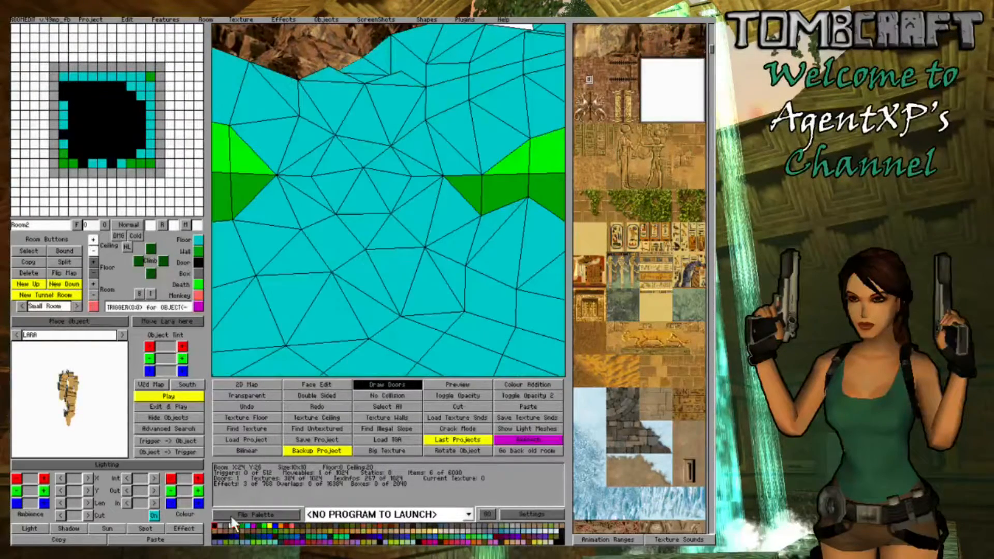
click(346, 76)
click(389, 398)
click(450, 172)
click(388, 385)
click(331, 384)
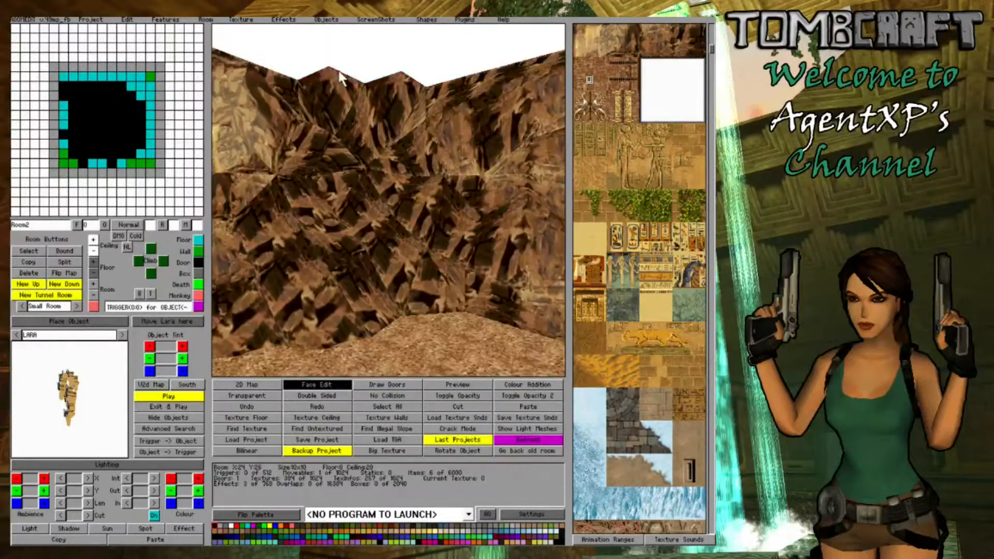
click(338, 76)
click(396, 75)
- In Room3, set no collision on the two matching triangular floor faces at the opening and make them invisible
click(113, 107)
right_click(112, 107)
click(388, 397)
click(372, 270)
click(417, 255)
click(333, 384)
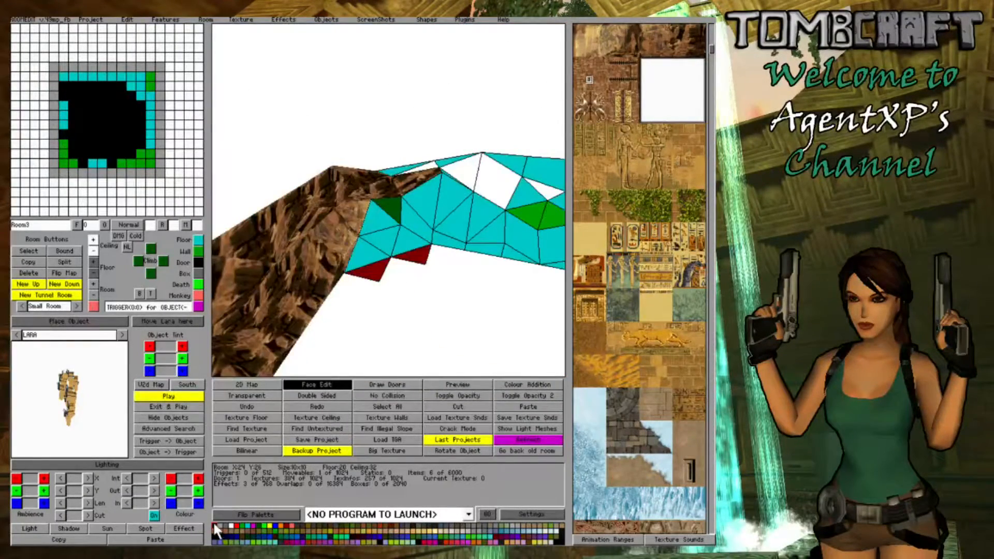
click(657, 42)
click(372, 271)
click(409, 255)
- Display the connected rooms through the doors and examine the textured cave walls from several angles
click(220, 526)
click(688, 40)
click(388, 385)
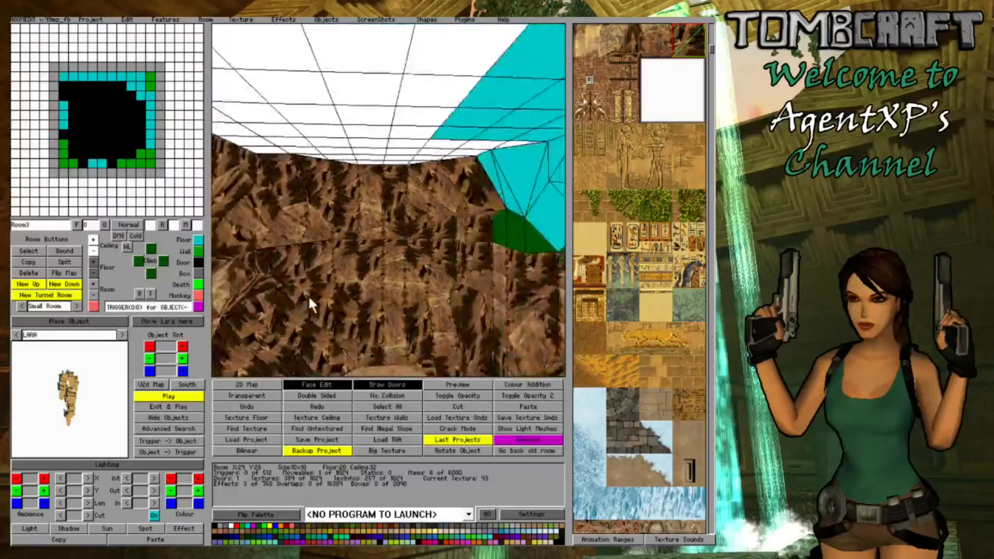
key(Right)
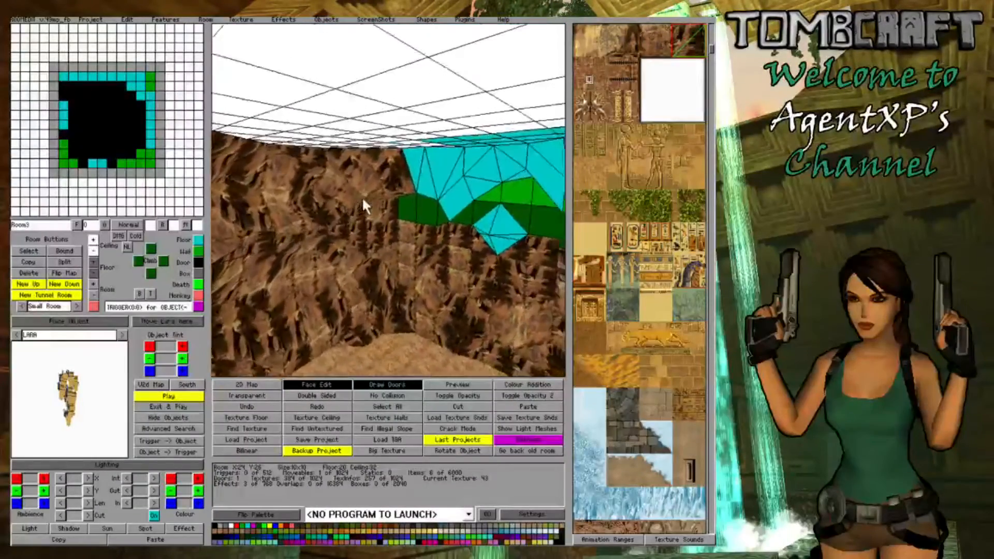
key(Up)
key(Down)
key(Up)
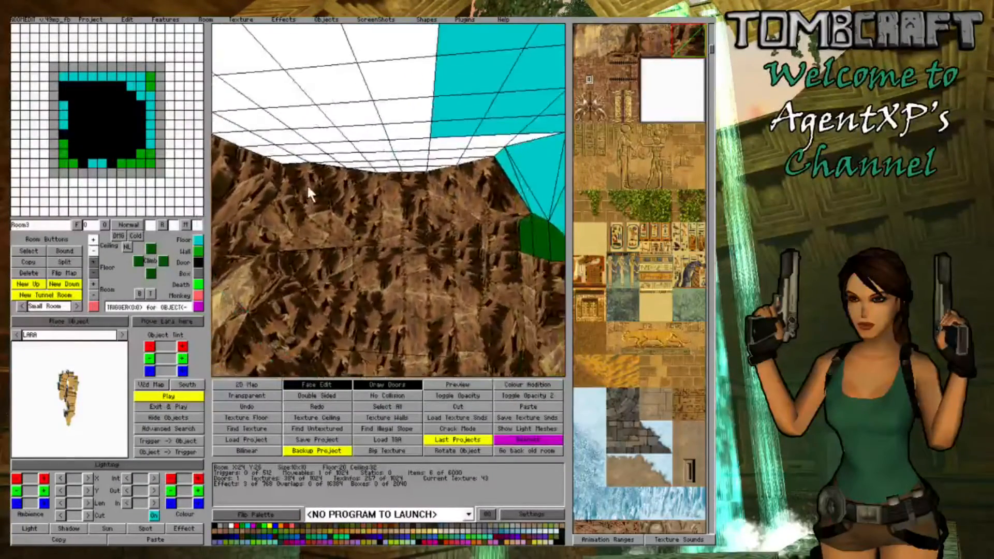
key(Left)
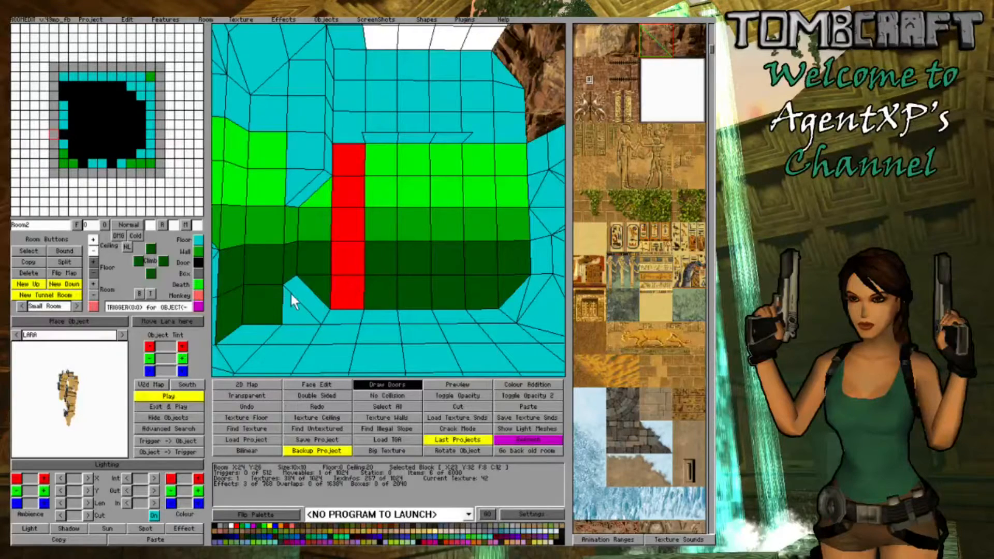
- Turn the row of blocks along Room2's untouched side wall into floor blocks and lower its ceiling
drag(291, 295, 524, 299)
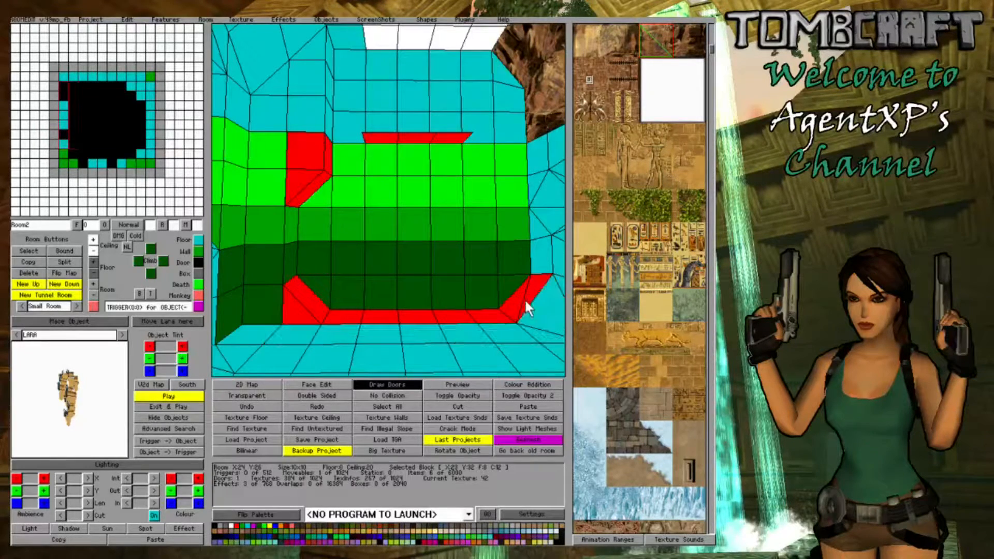
click(197, 239)
click(96, 250)
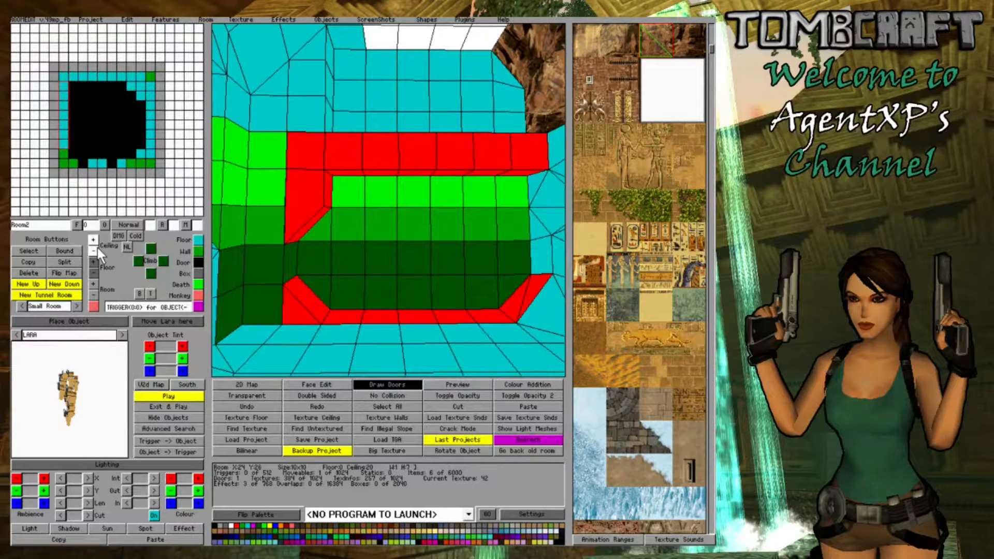
- Convert the second row of door blocks from that wall to floor and lower its ceiling
drag(260, 334, 543, 334)
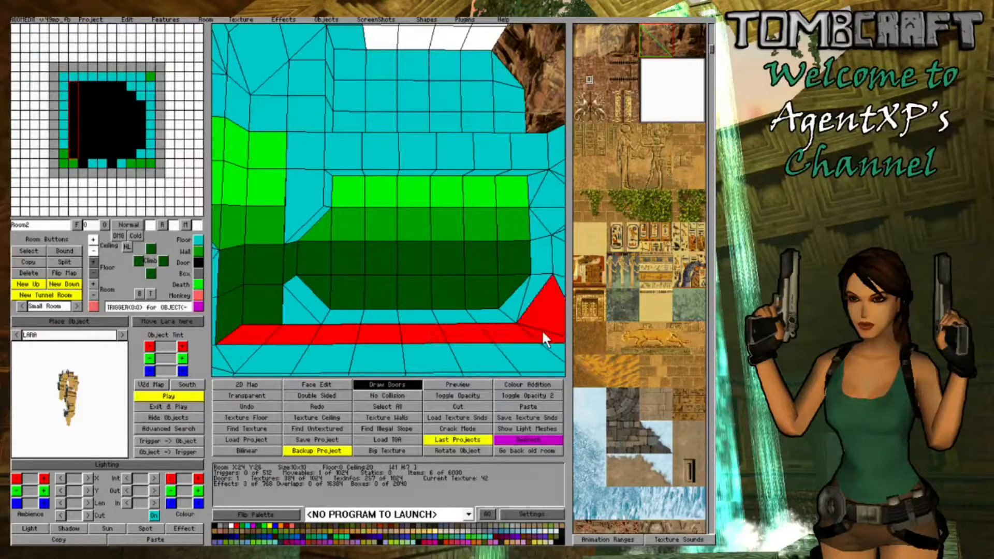
click(197, 238)
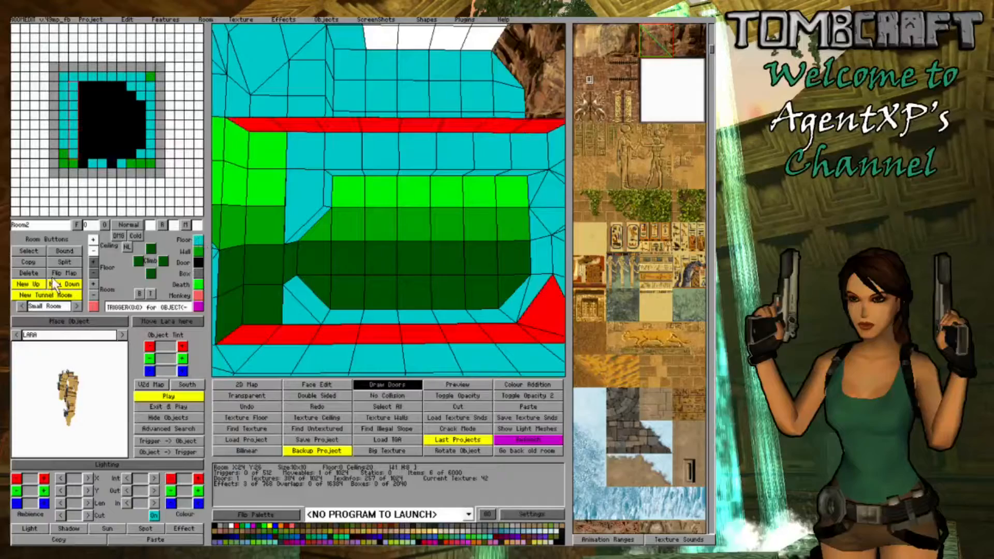
click(93, 252)
key(Down)
key(Right)
key(Left)
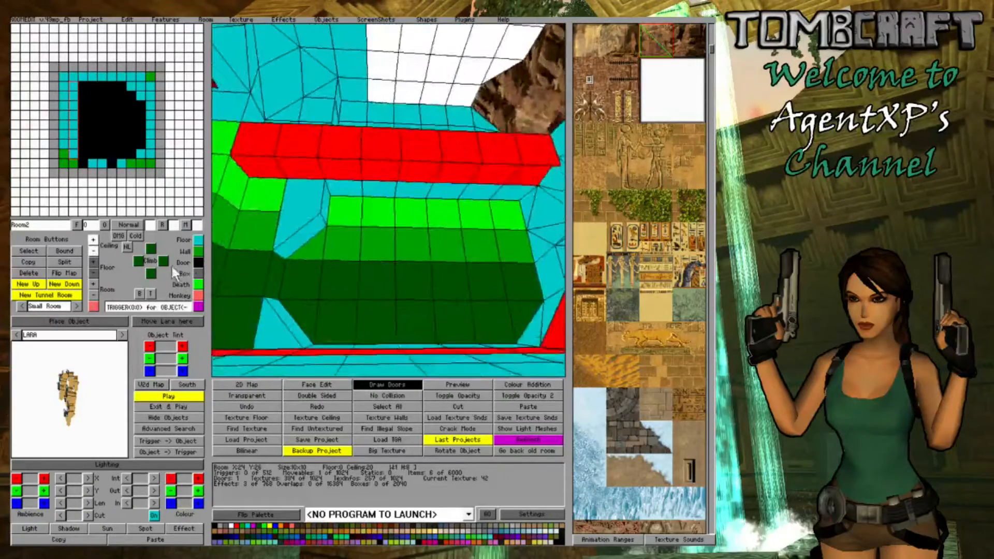
key(Left)
key(Right)
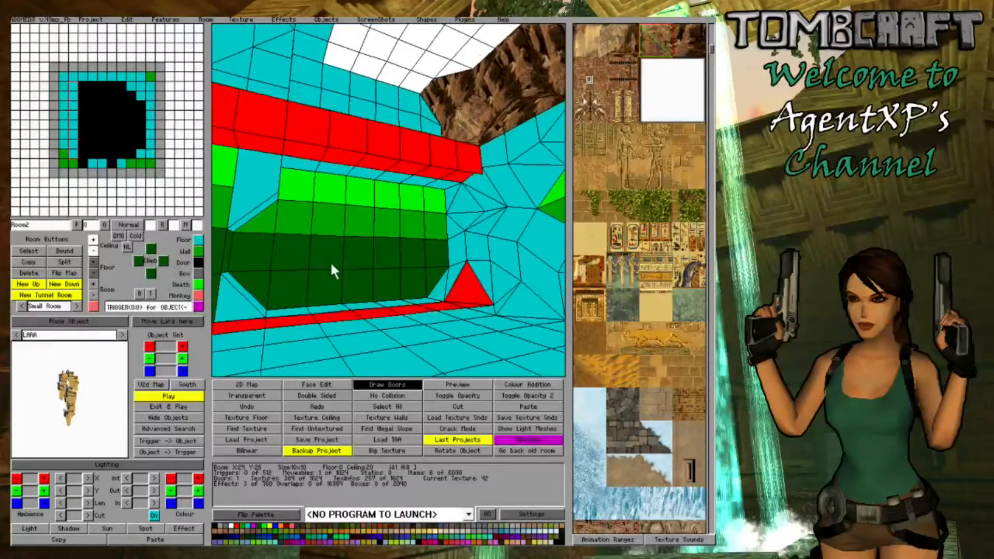
key(Left)
key(Down)
- Lower the ceiling of the six middle blocks in the row against the wall well below the row in front
drag(469, 193, 320, 187)
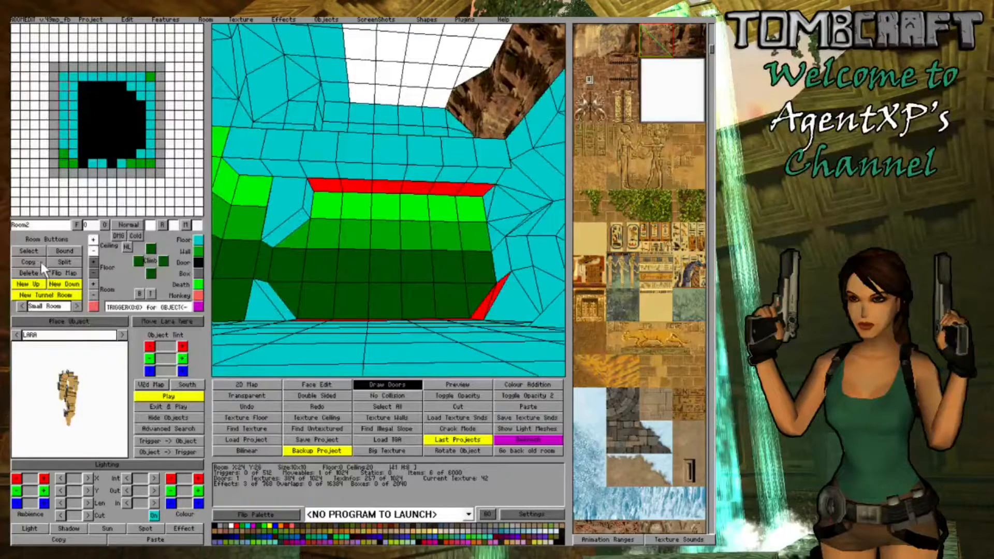
click(93, 252)
click(93, 251)
click(93, 251)
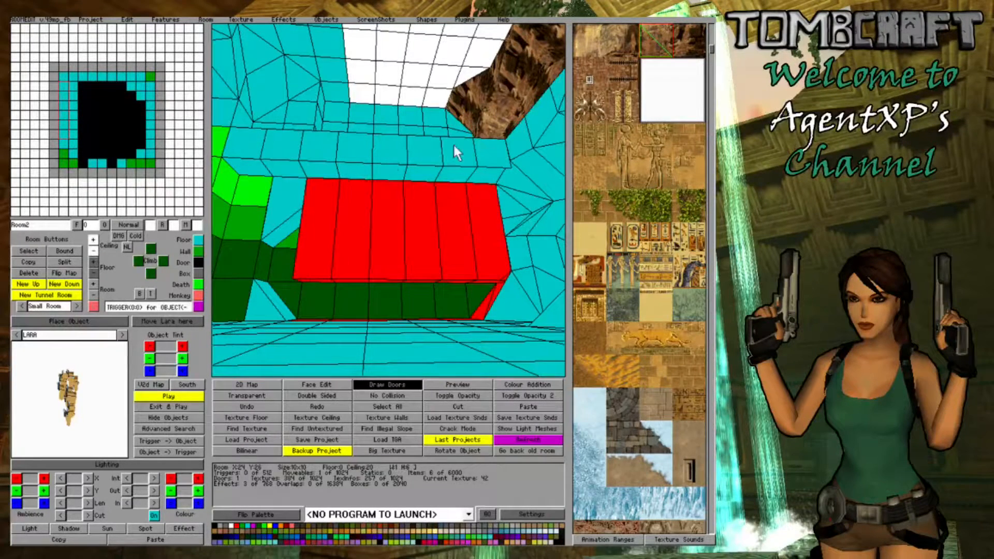
- Lower the second row's ceiling further so it steps down toward the wall-side row
drag(496, 175, 254, 169)
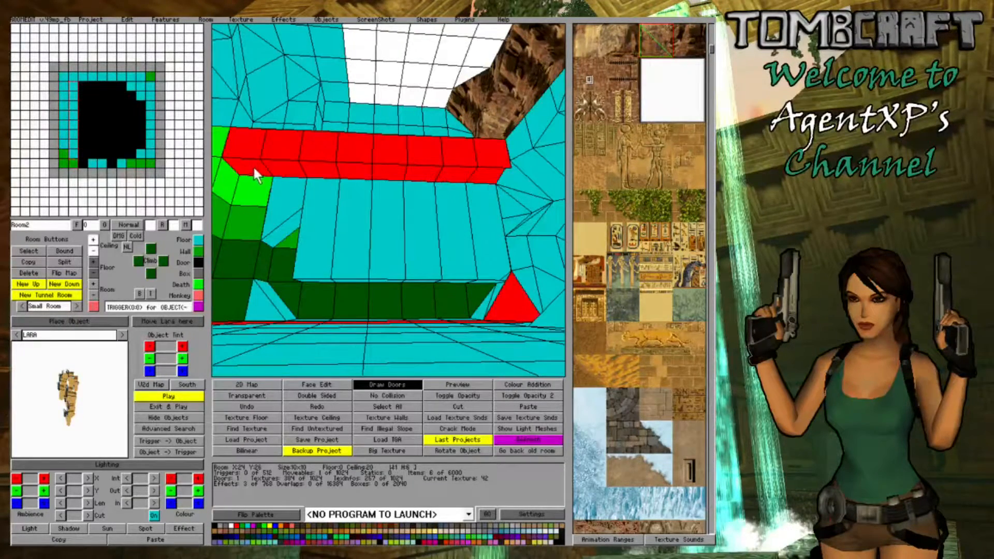
click(90, 249)
click(90, 248)
key(Down)
key(Down)
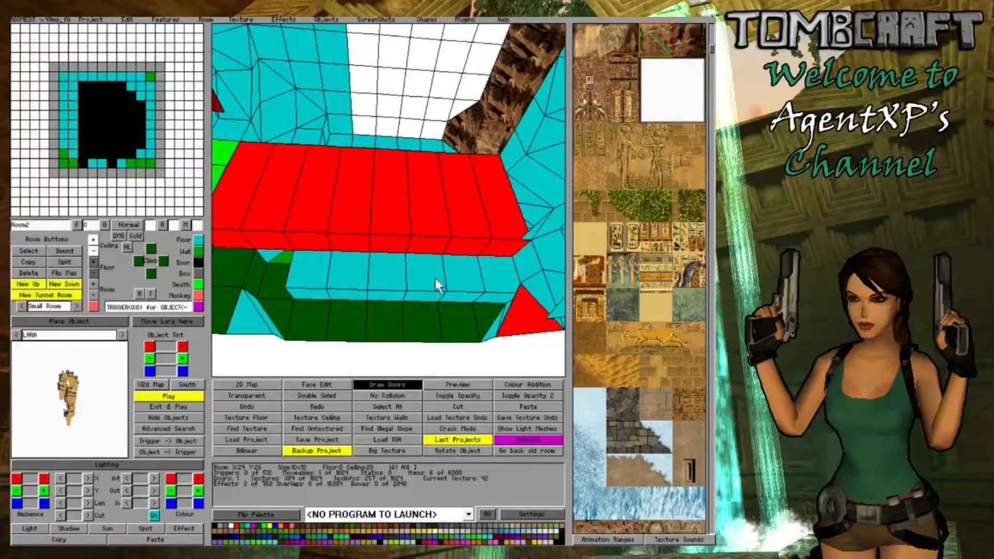
- Raise the room-facing ceiling edge of the wall-side row so its ceiling slopes down to the wall
drag(298, 287, 498, 269)
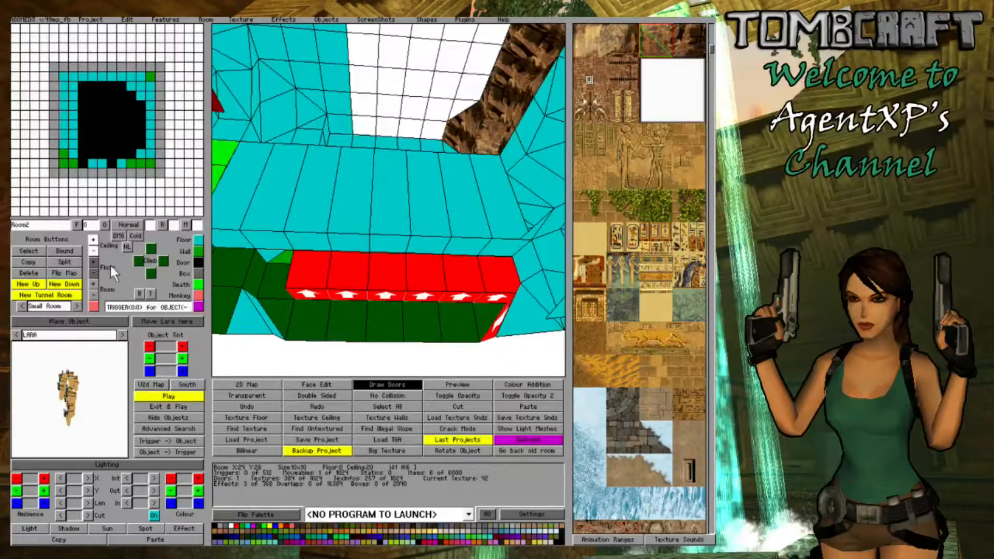
click(93, 240)
key(Right)
key(Up)
drag(316, 257, 494, 267)
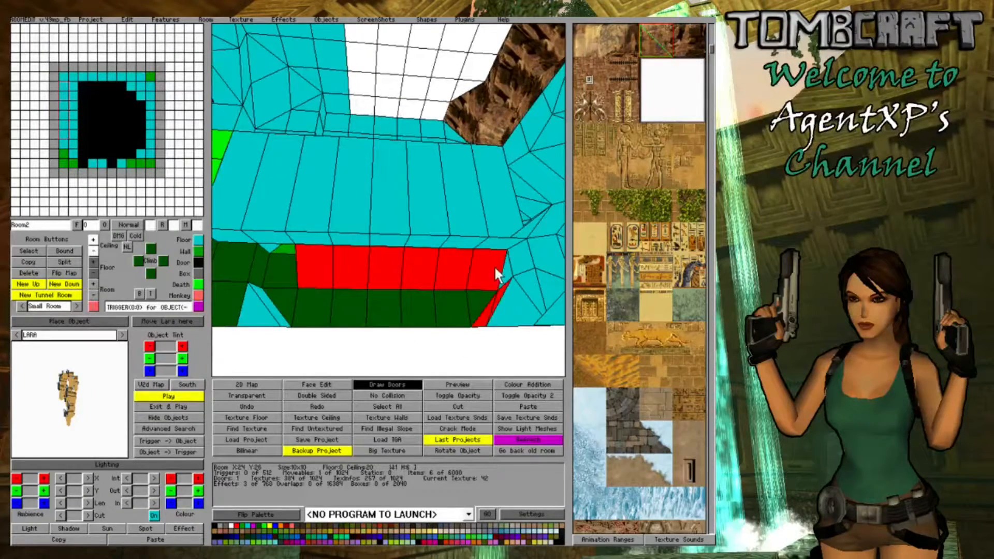
key(Up)
- Raise the room-facing ceiling edge of the second row to form a continuous slope above the wall
drag(497, 215, 253, 211)
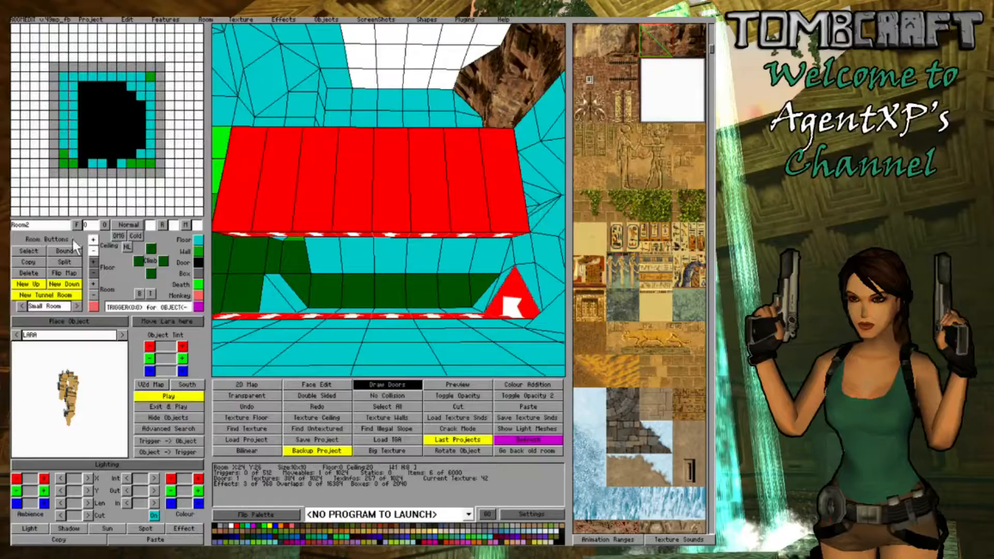
click(93, 240)
click(433, 251)
right_drag(333, 240, 352, 251)
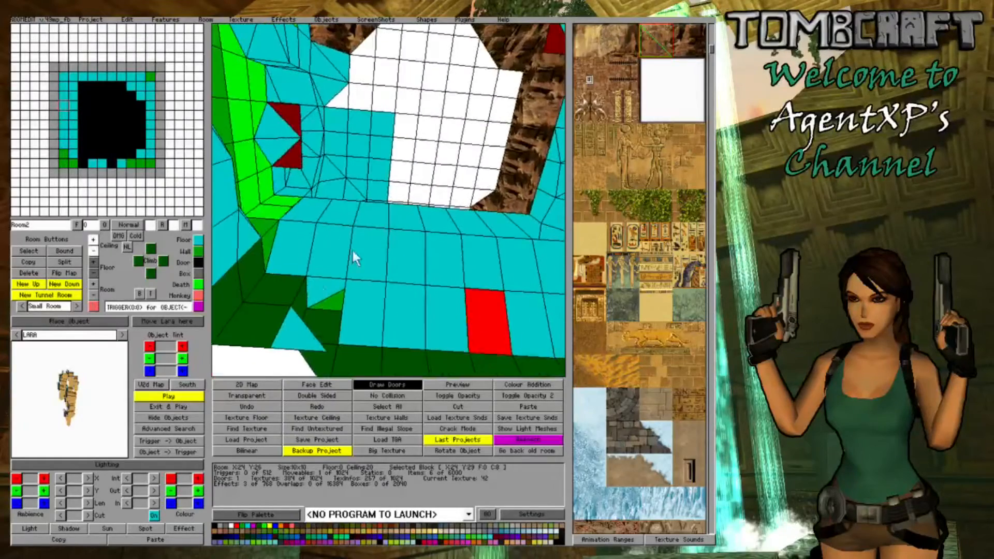
- Lower one ceiling edge of the block at X:24 Y:33 to blend it into the sloped ceiling beside it
click(314, 285)
click(96, 250)
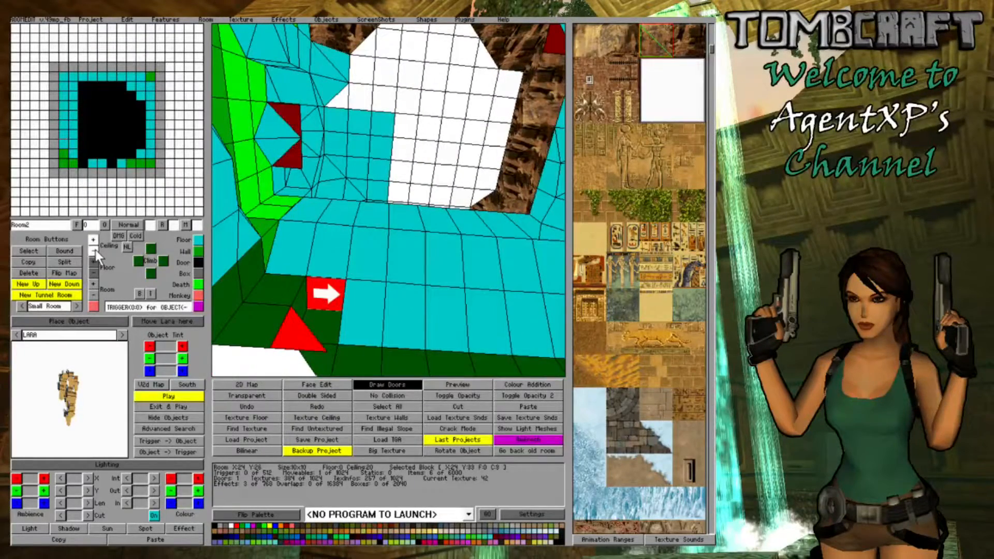
click(407, 253)
right_drag(451, 250, 421, 247)
- Raise ceiling corners on the blocks at X:24 Y:32 and X:24 Y:30 to round the arch along the wall
click(346, 235)
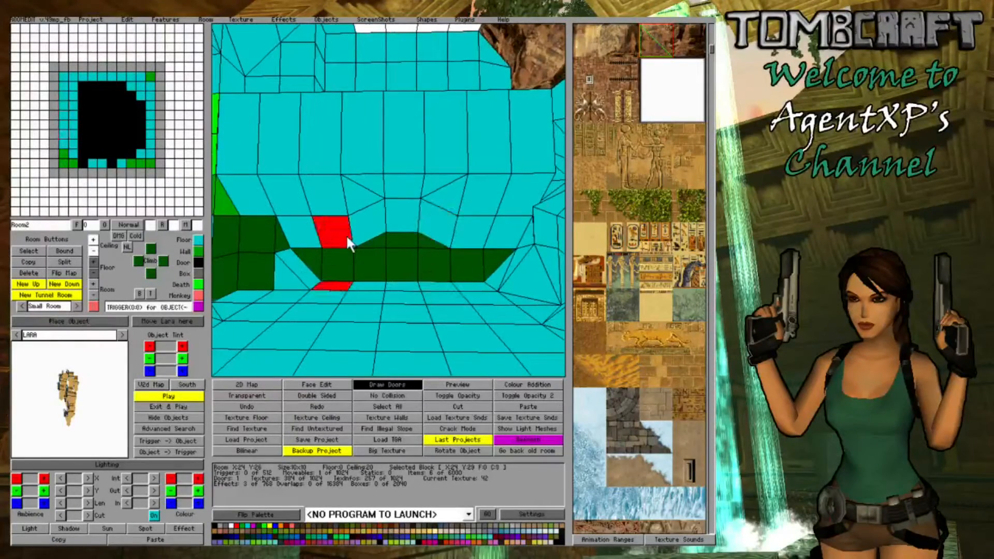
click(92, 240)
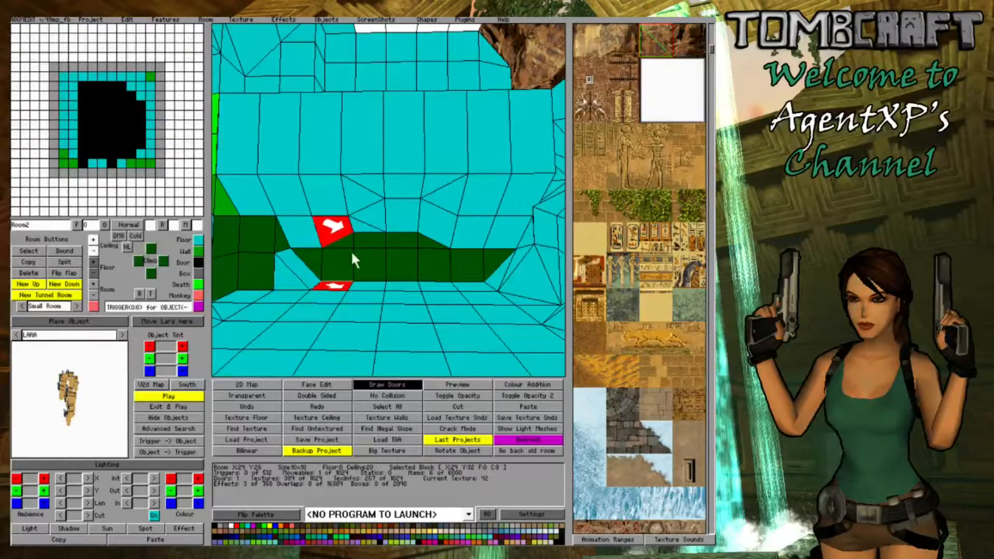
click(402, 225)
click(93, 240)
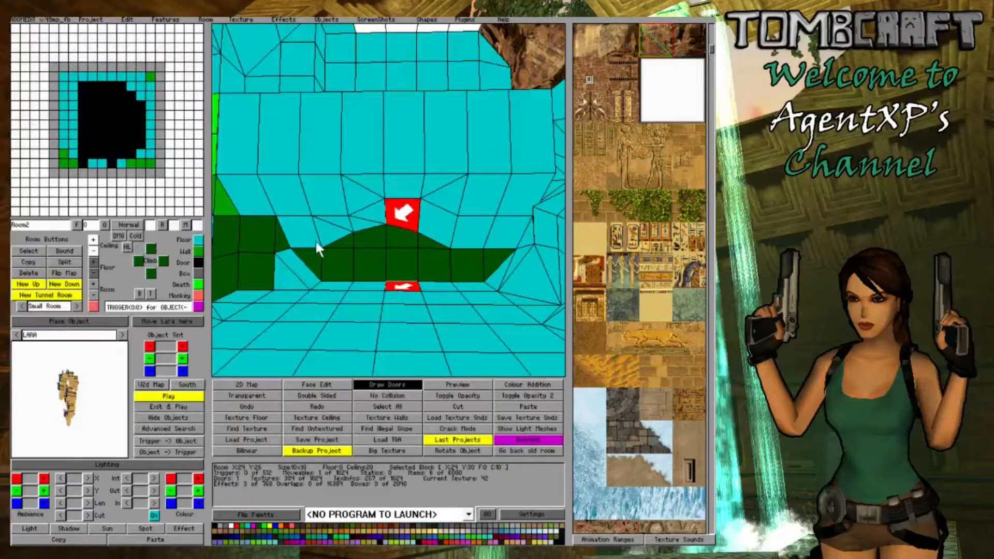
- Adjust the ceiling corner of the block at X:25 Y:30 to vary the slope above the arch
click(331, 255)
right_drag(334, 254, 520, 273)
click(408, 206)
click(408, 201)
click(408, 193)
click(408, 193)
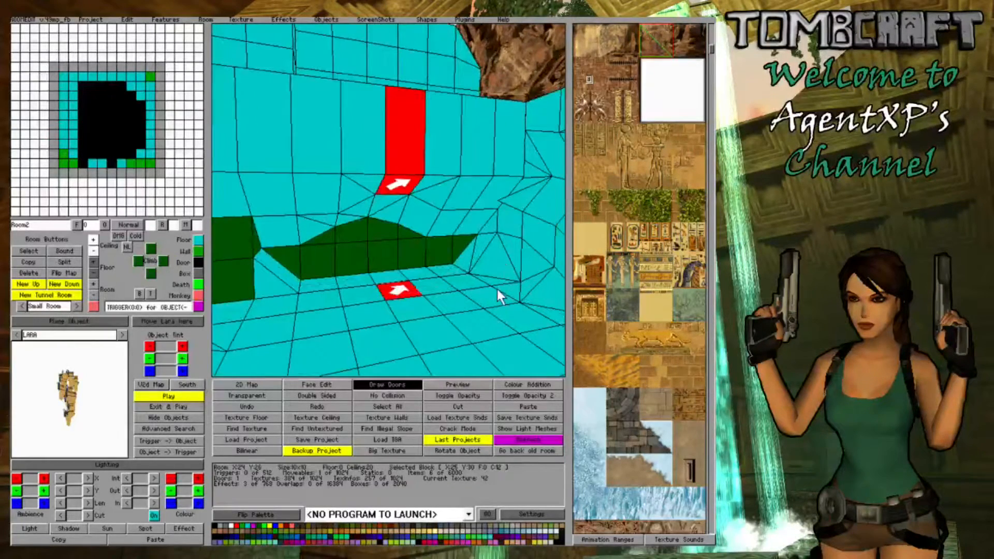
- Close the ceiling opening over the eight-block strip along the wall and lower the strip's wall-side ceiling edge to continue the slope
drag(497, 289, 221, 322)
right_drag(221, 323, 272, 291)
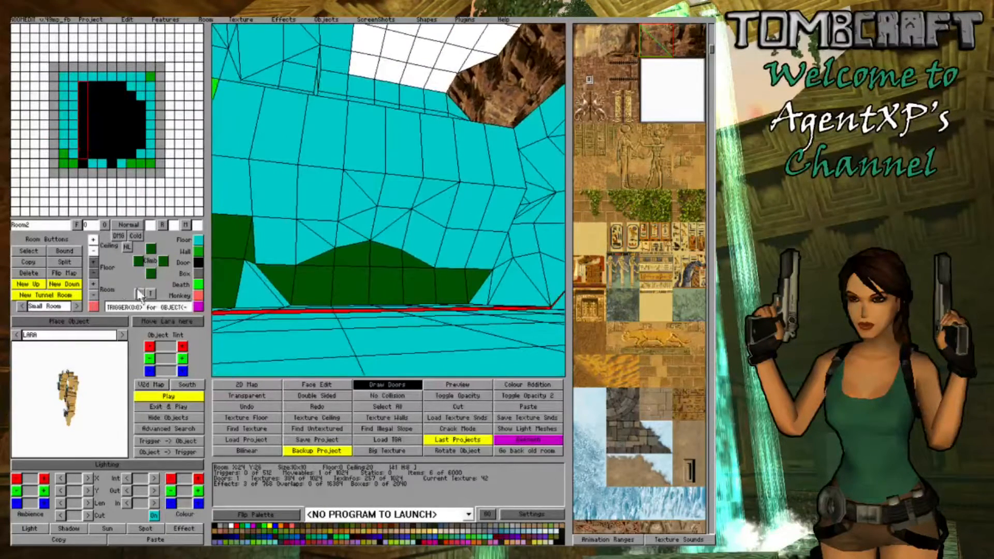
click(201, 251)
click(439, 110)
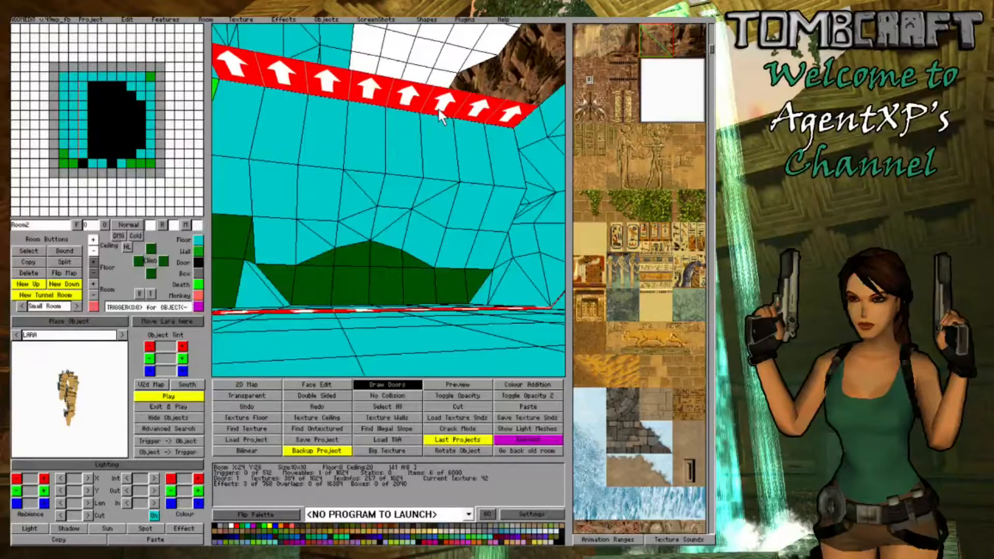
click(440, 110)
click(439, 109)
click(93, 251)
- Convert the corner blocks around X:25 Y:26 to walls
click(385, 273)
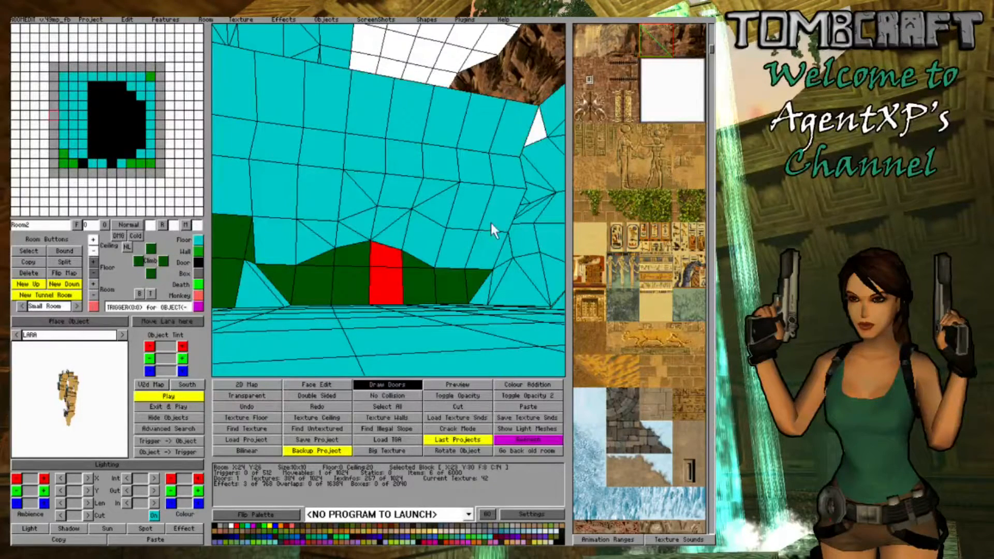
click(513, 181)
ctrl+click(512, 182)
right_drag(512, 182, 406, 250)
drag(387, 205, 398, 219)
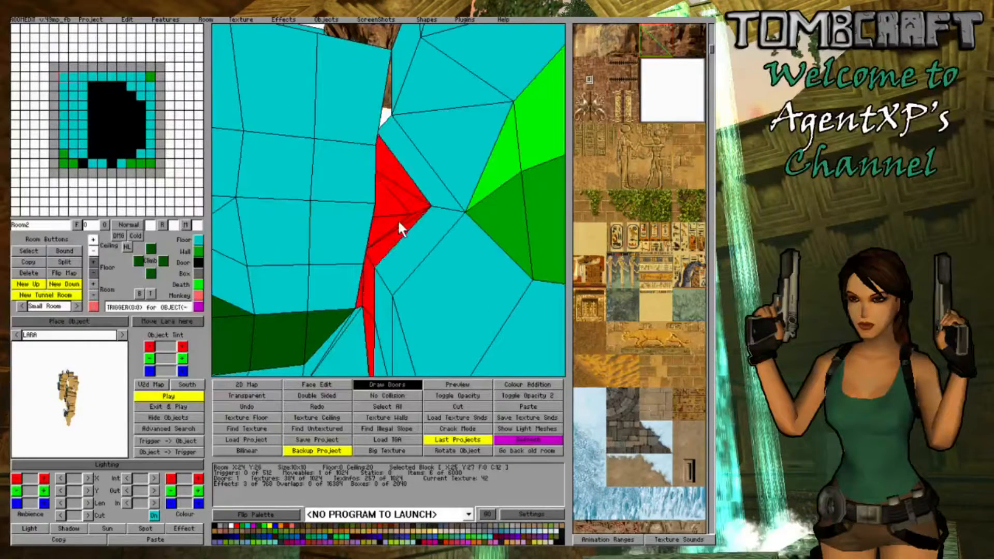
click(198, 251)
- Lower a ceiling corner of the wall block at X:26 Y:26 to close the upper gap in the corner
click(344, 277)
right_drag(345, 277, 398, 263)
key(Right)
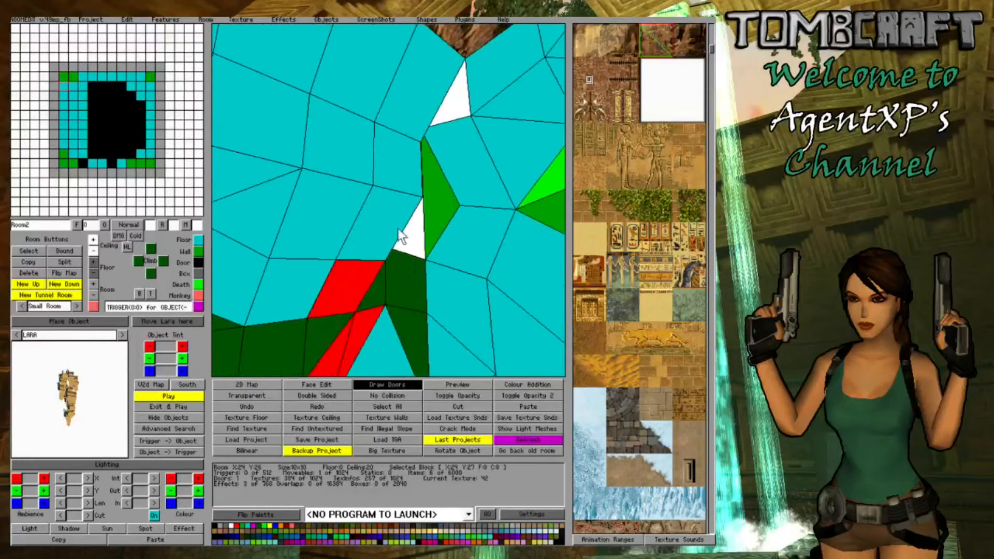
key(Up)
key(Down)
click(469, 190)
click(469, 190)
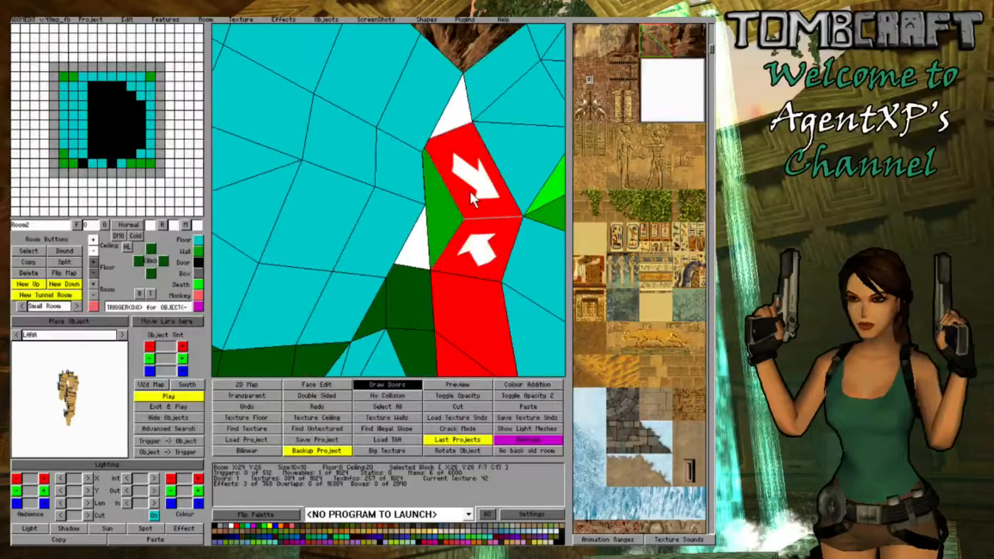
click(469, 189)
click(92, 252)
- Adjust a corner of the wall block at X:25 Y:26 to close the gap beside X:26 Y:26
key(Left)
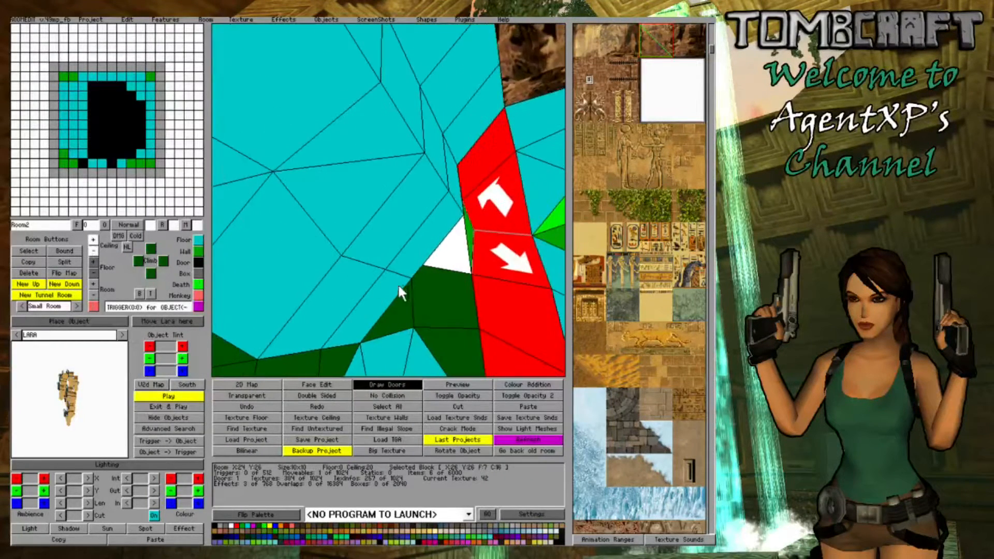
key(Right)
key(Right)
click(337, 297)
click(338, 298)
click(338, 298)
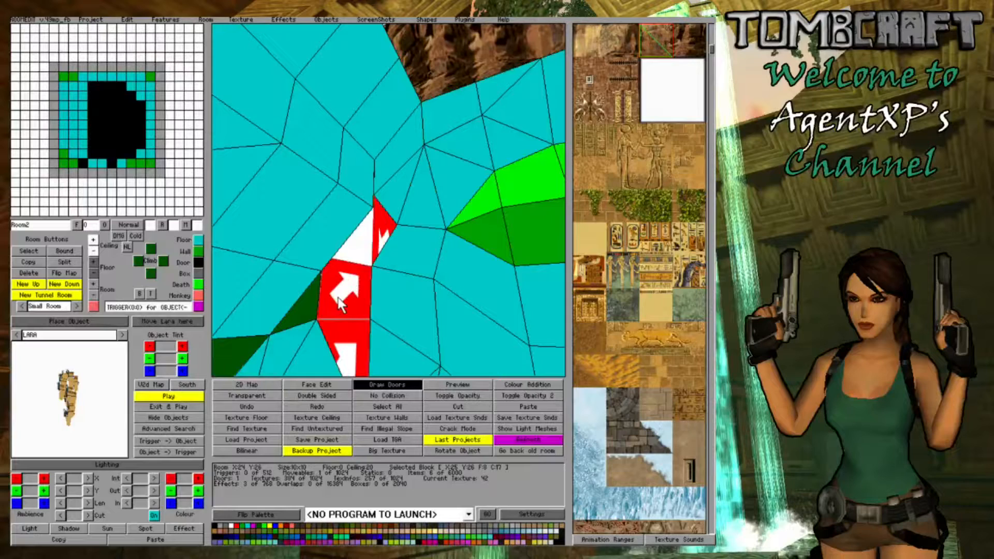
click(338, 298)
click(317, 235)
- Raise a floor corner of the wall block at X:26 Y:26 towards the sloped ceiling
click(384, 298)
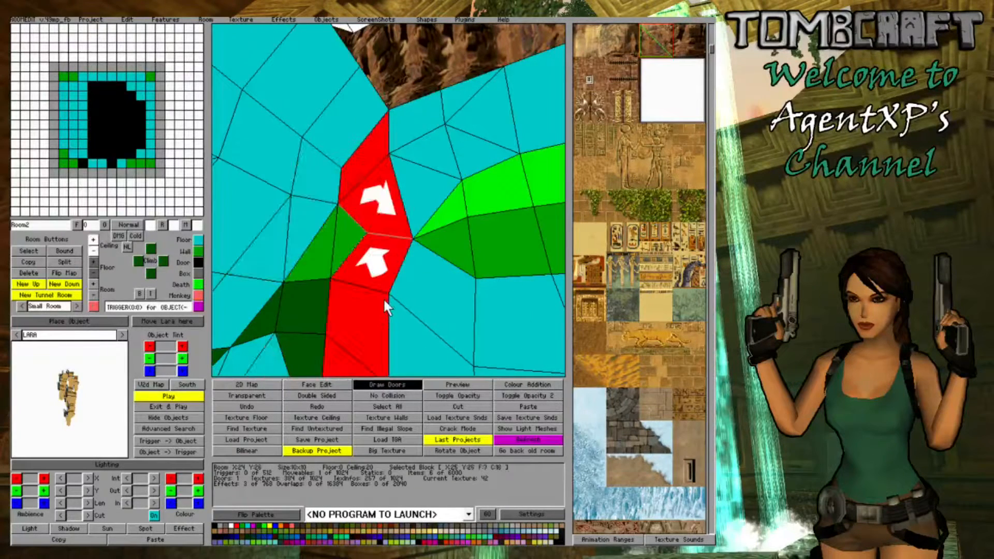
click(383, 298)
click(92, 258)
- Lower the matching ceiling corner of the wall block at X:26 Y:26 to cover the remaining green sliver
click(246, 289)
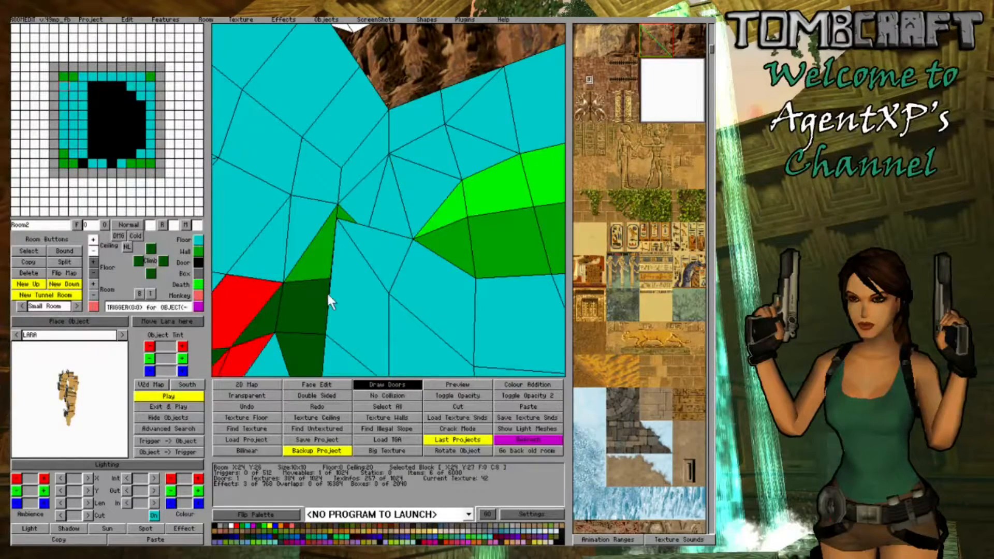
key(Down)
key(Down)
key(Up)
key(Up)
click(377, 225)
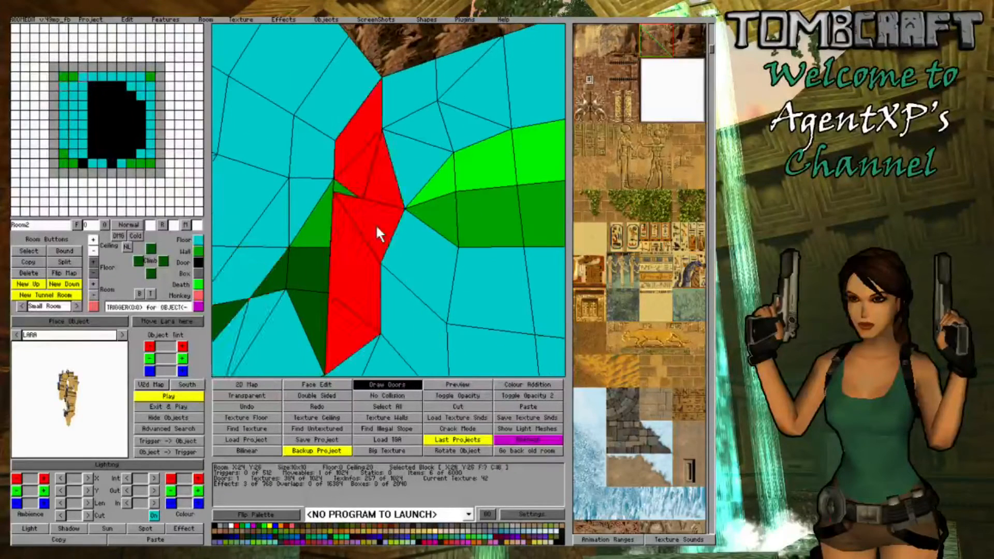
click(383, 190)
click(383, 190)
click(383, 191)
click(94, 249)
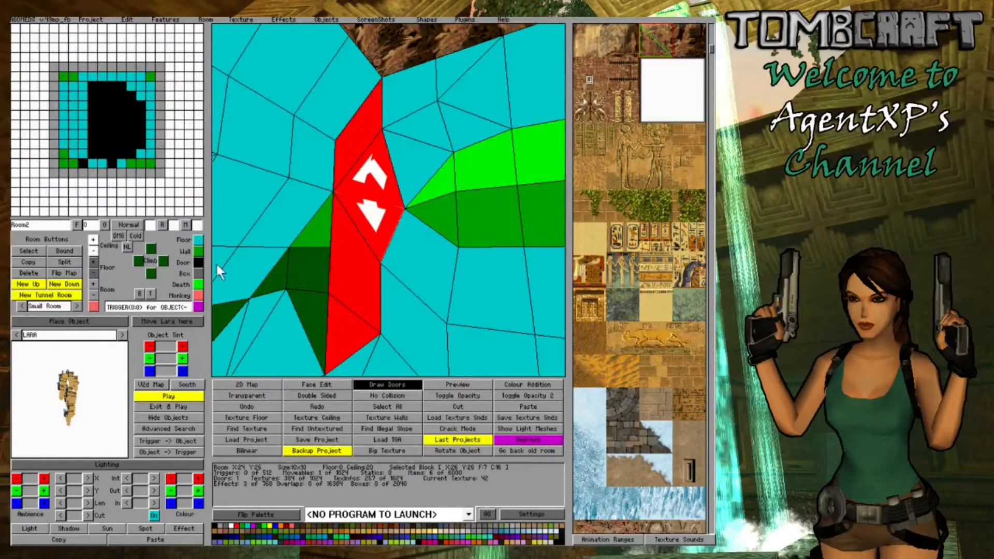
- Raise the opposite ceiling corner of the wall block at X:26 Y:26 and bring its floor corner up to meet it
click(371, 269)
key(Left)
key(Down)
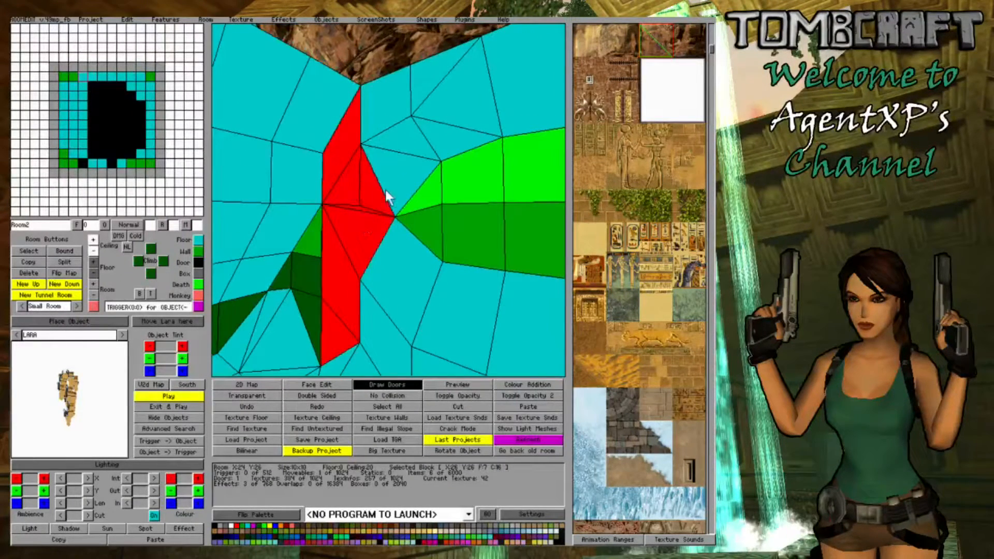
click(374, 187)
click(374, 187)
click(374, 188)
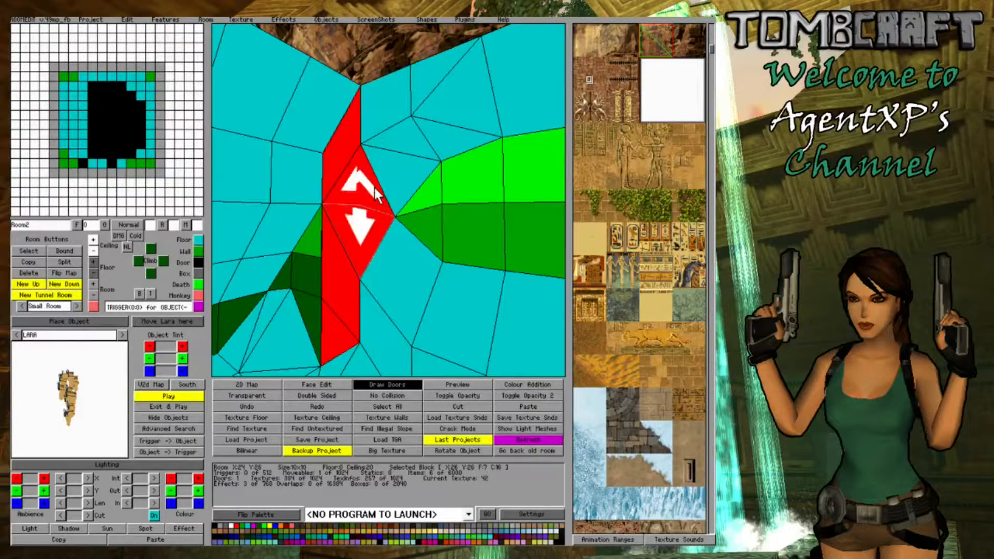
click(374, 188)
click(375, 188)
click(94, 240)
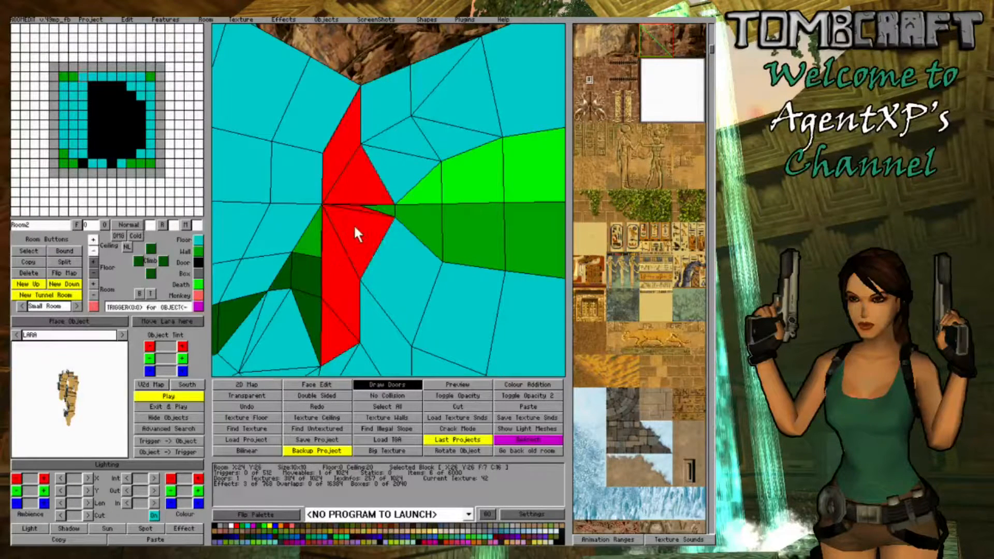
click(356, 229)
click(93, 252)
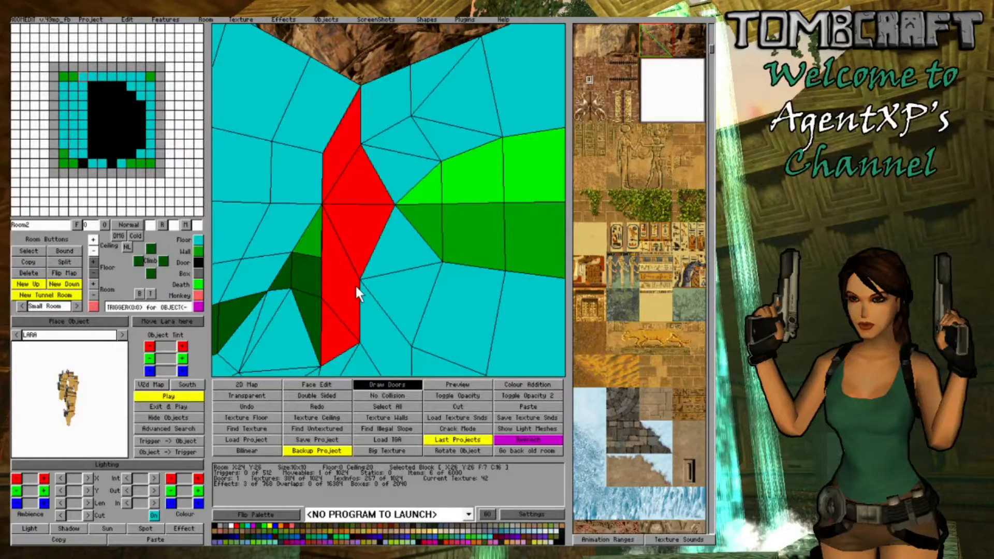
- Convert the blocks at X:24 Y:27 and X:25 Y:27 to walls
right_drag(355, 284, 325, 280)
click(262, 298)
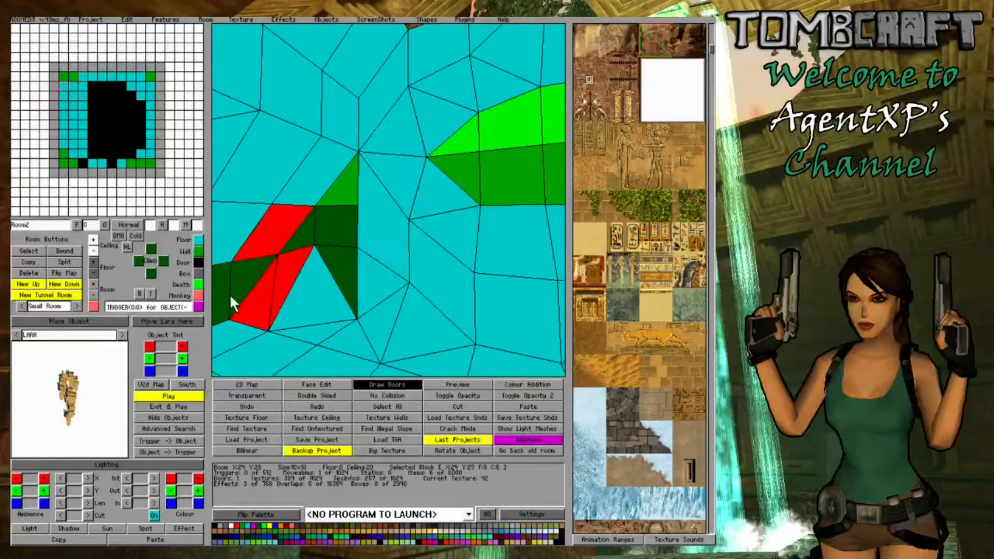
click(196, 253)
click(419, 306)
click(331, 319)
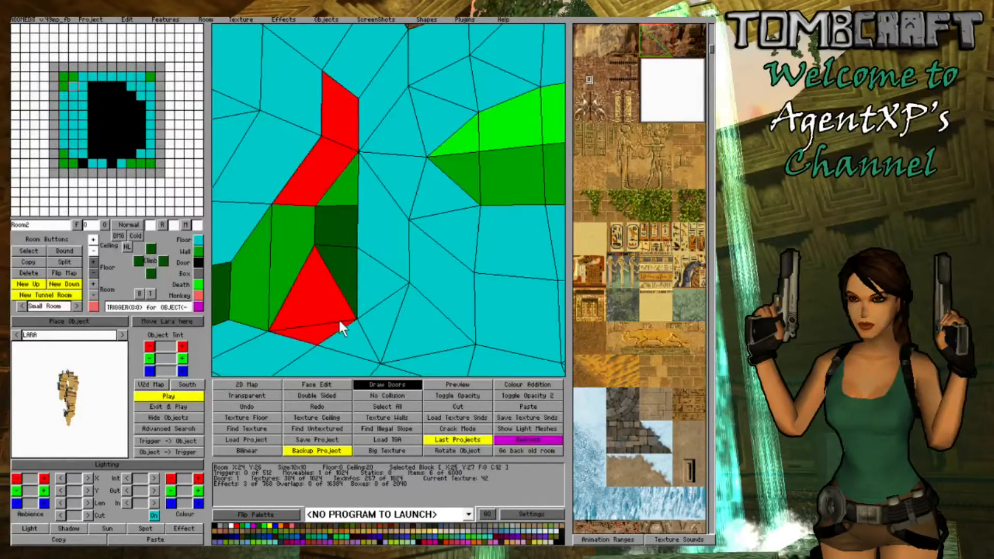
click(198, 253)
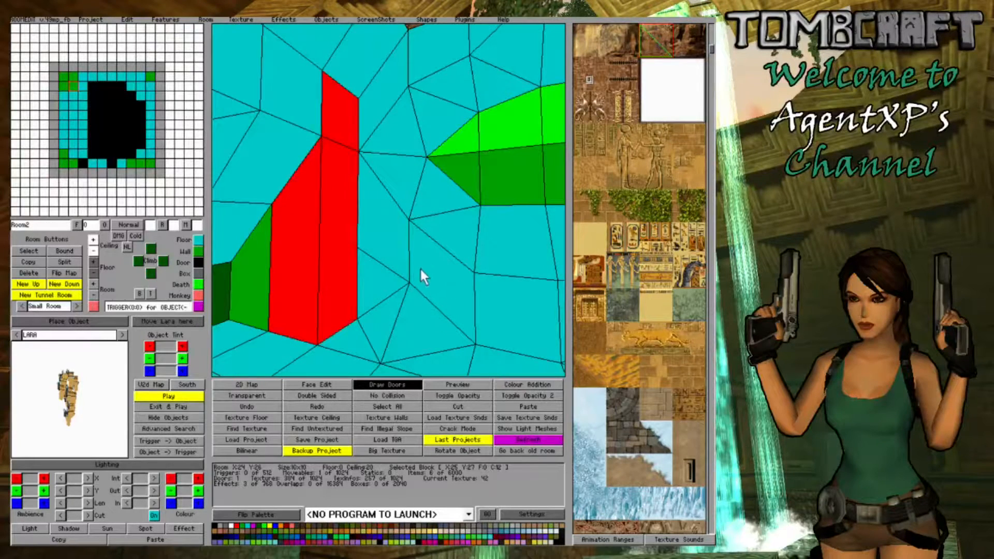
- Convert the block at X:24 Y:28 to a wall and match the new walls' lower sections to the neighbouring wall, using floor height 4 at X:25 Y:27
right_drag(421, 270, 372, 276)
click(318, 202)
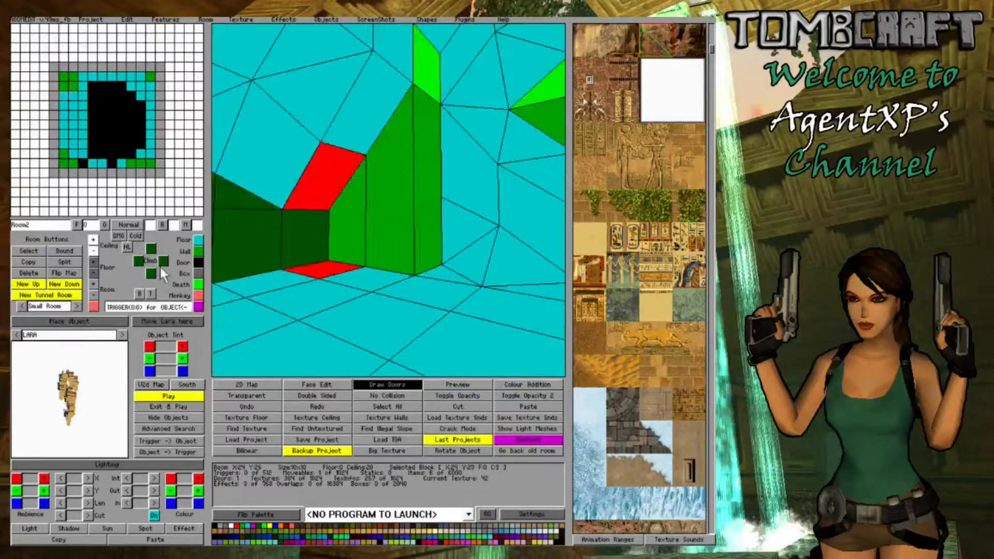
click(196, 250)
right_drag(512, 269, 308, 240)
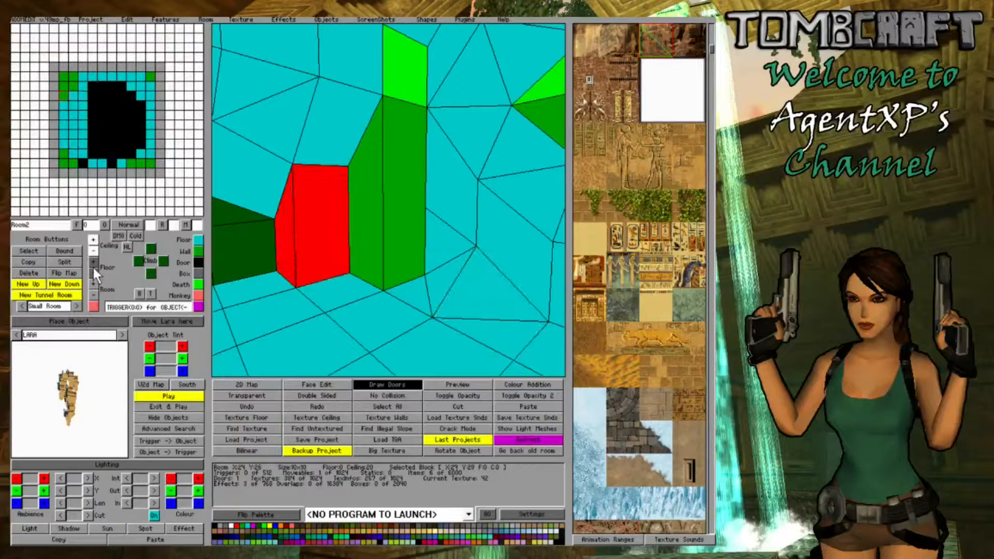
click(409, 224)
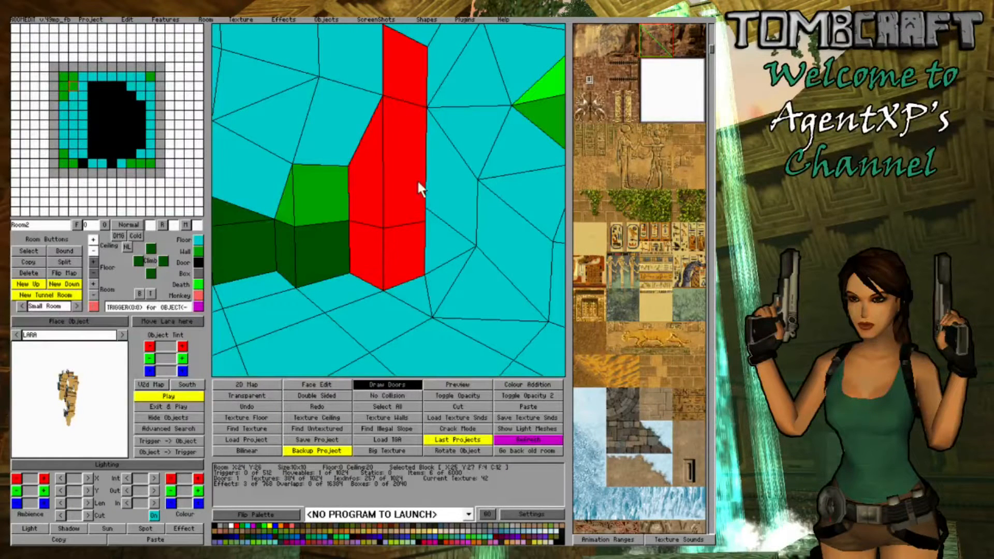
- Lower the ceiling corner of the block at X:25 Y:28 down to the lower section of the adjoining walls
click(349, 145)
right_click(93, 251)
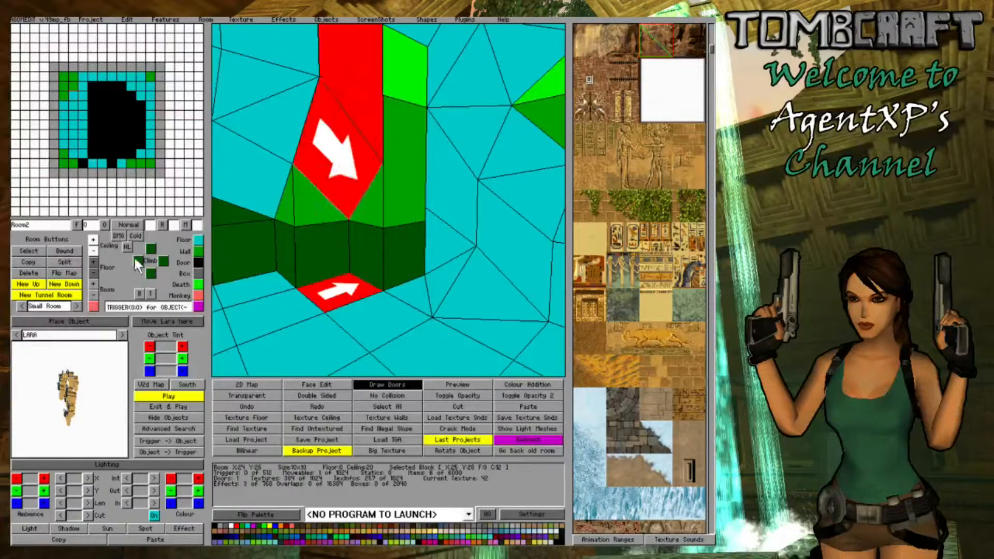
click(407, 195)
- Lower the ceiling of the block at X:26 Y:27 to 16
right_drag(464, 113, 433, 73)
click(433, 73)
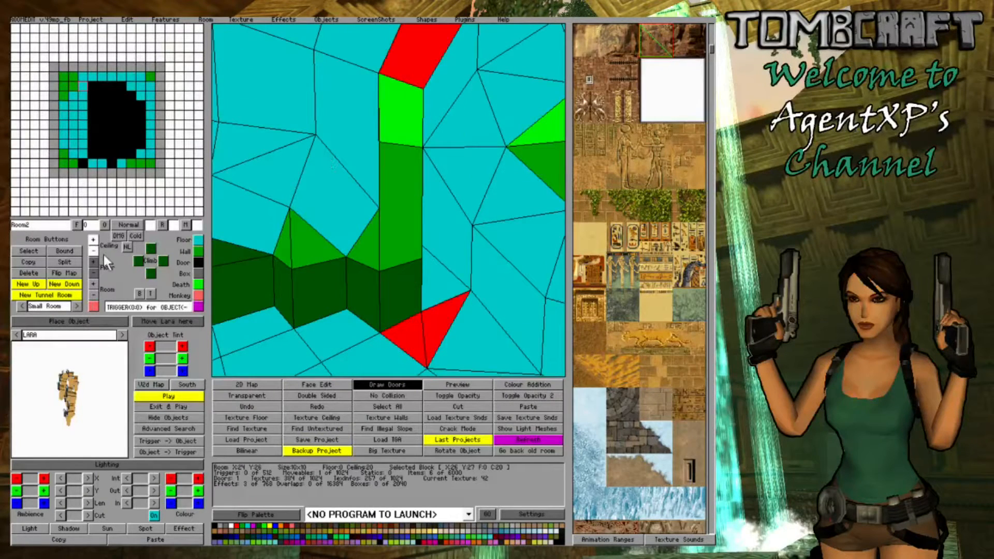
right_click(94, 251)
right_drag(411, 275, 406, 302)
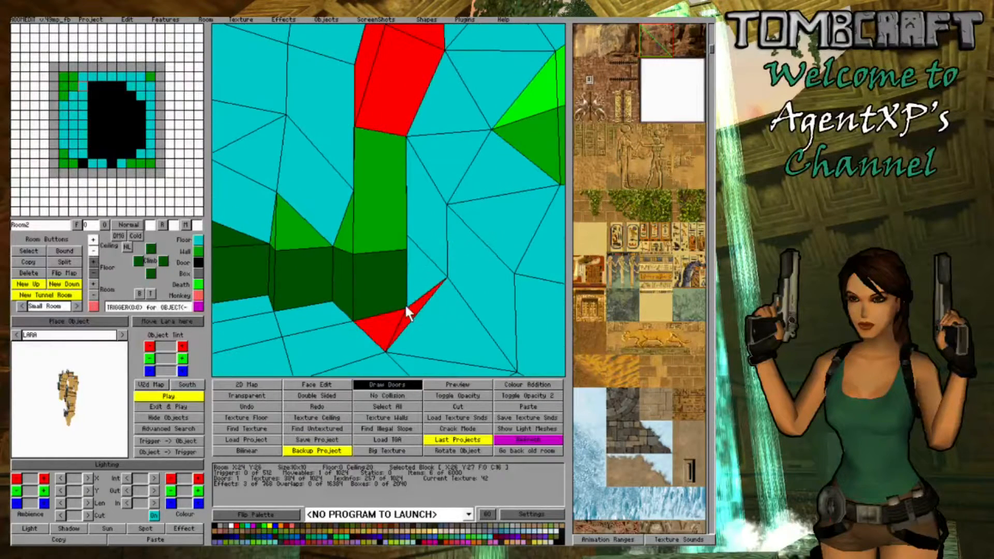
- Raise the floor corner of the block at X:26 Y:27 where it meets the corner walls
click(408, 304)
click(407, 316)
click(92, 261)
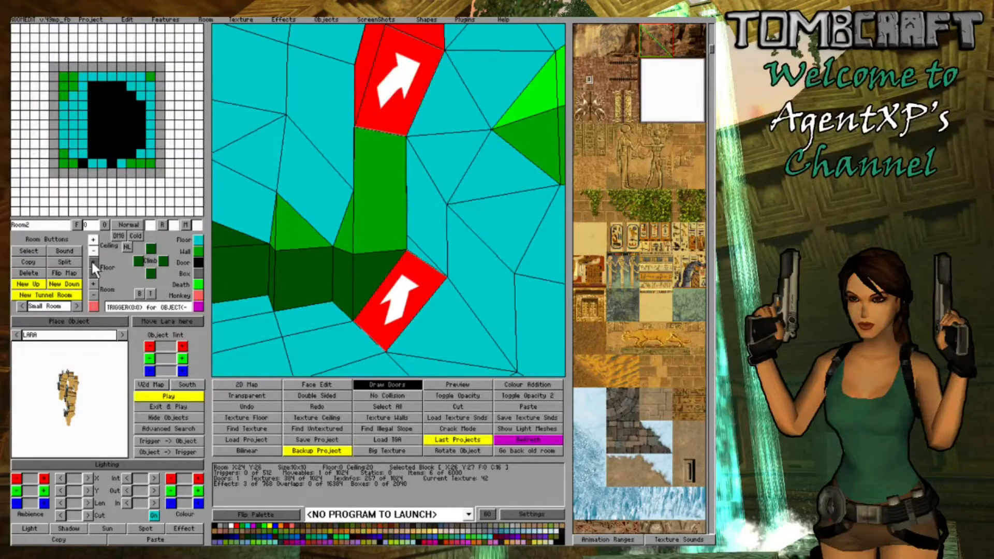
click(92, 262)
click(415, 232)
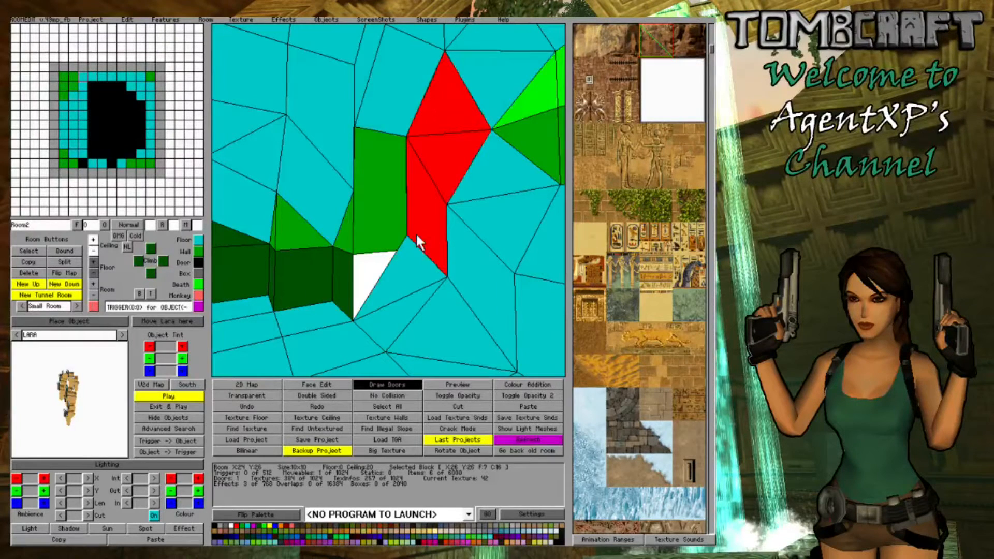
- Raise the whole floor of the block at X:26 Y:27 to height 4
click(355, 274)
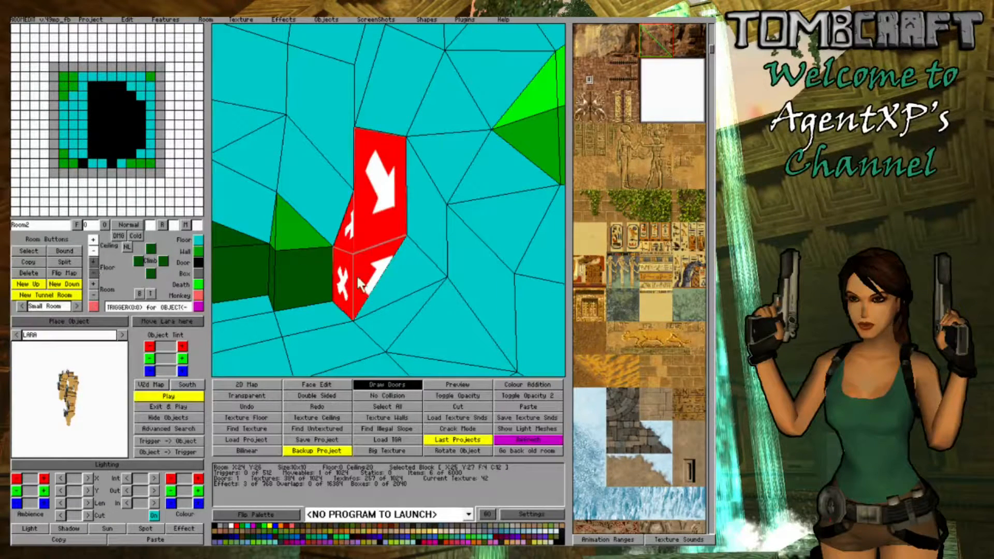
click(395, 121)
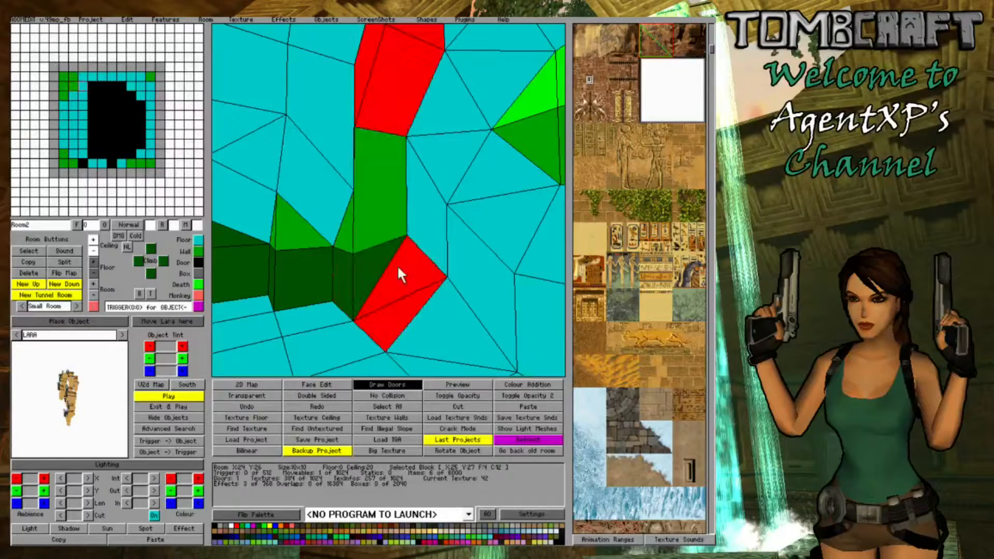
click(94, 261)
- Raise the back floor corner of the block at X:26 Y:27 up to the ceiling corner above it
click(429, 242)
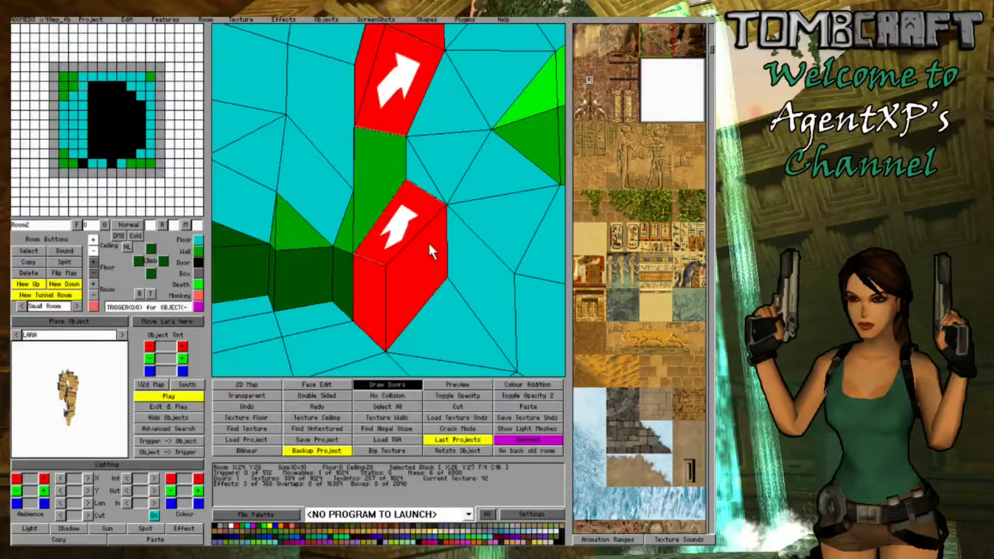
click(93, 259)
click(93, 259)
click(93, 260)
- Raise the floor corner of the block at X:26 Y:27 nearest X:25 Y:28 to steepen the rock slope
right_drag(334, 293, 386, 288)
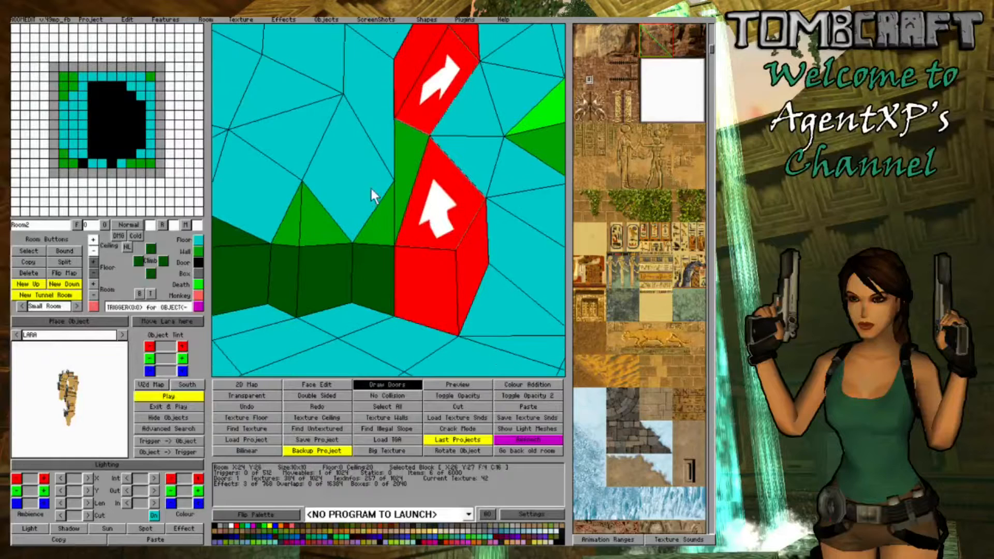
click(402, 109)
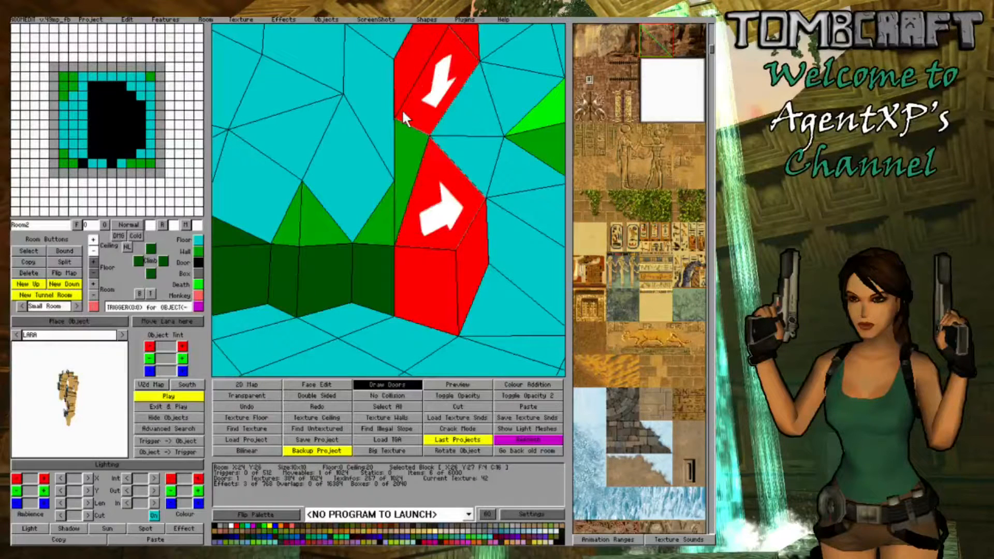
click(456, 256)
click(445, 257)
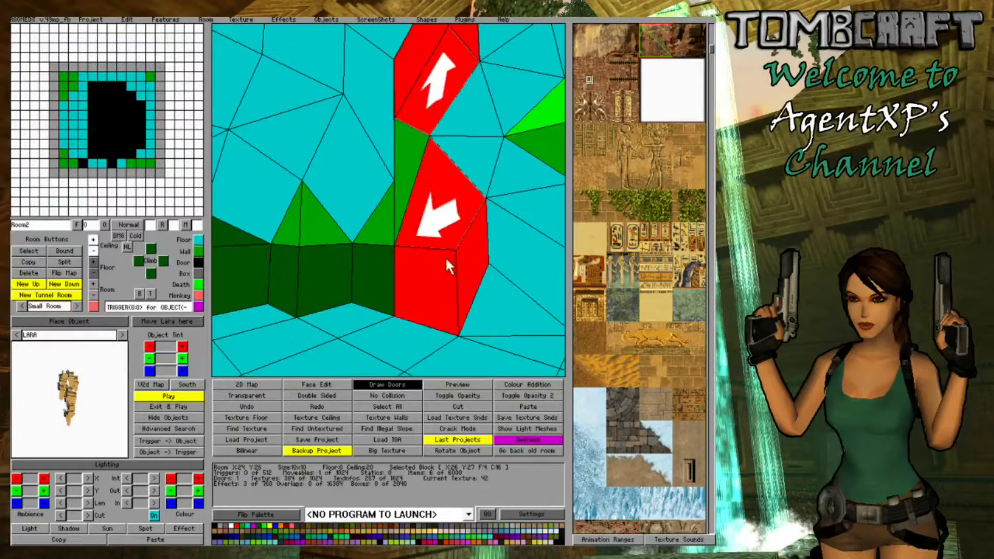
click(89, 261)
- Lower the ceiling corner of the block at X:26 Y:27 to meet the raised floor corner below and close the wall gap
click(361, 249)
right_drag(474, 247, 450, 212)
click(415, 83)
click(415, 80)
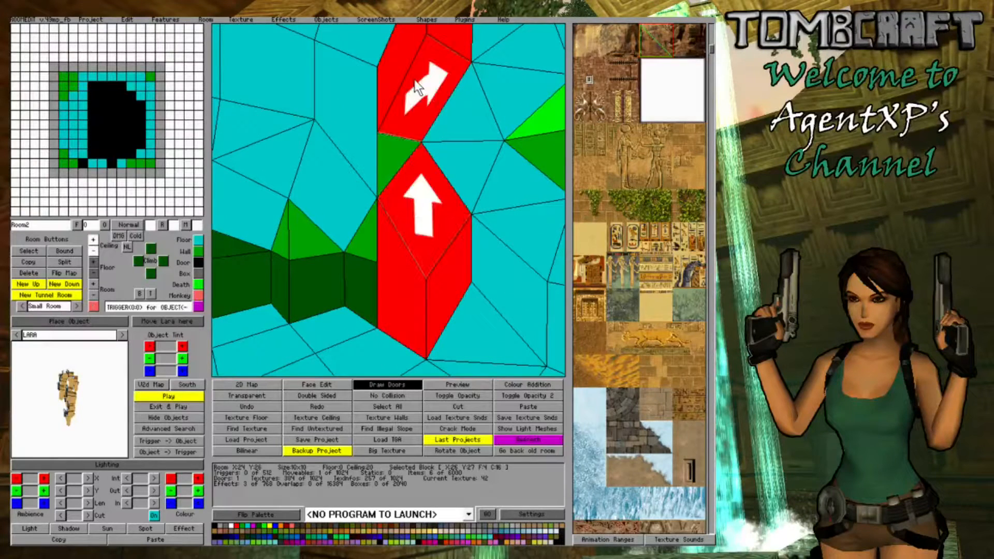
click(415, 79)
click(415, 80)
click(414, 80)
click(415, 79)
click(414, 79)
click(414, 80)
click(414, 79)
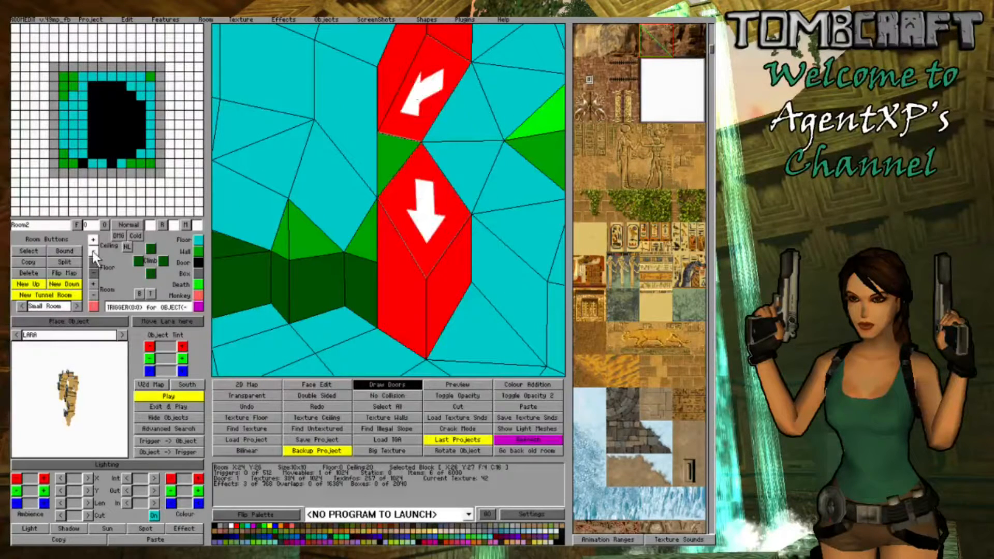
click(92, 250)
- Raise the floor corner of the block at X:27 Y:27 nearest the steep rock slope
click(474, 258)
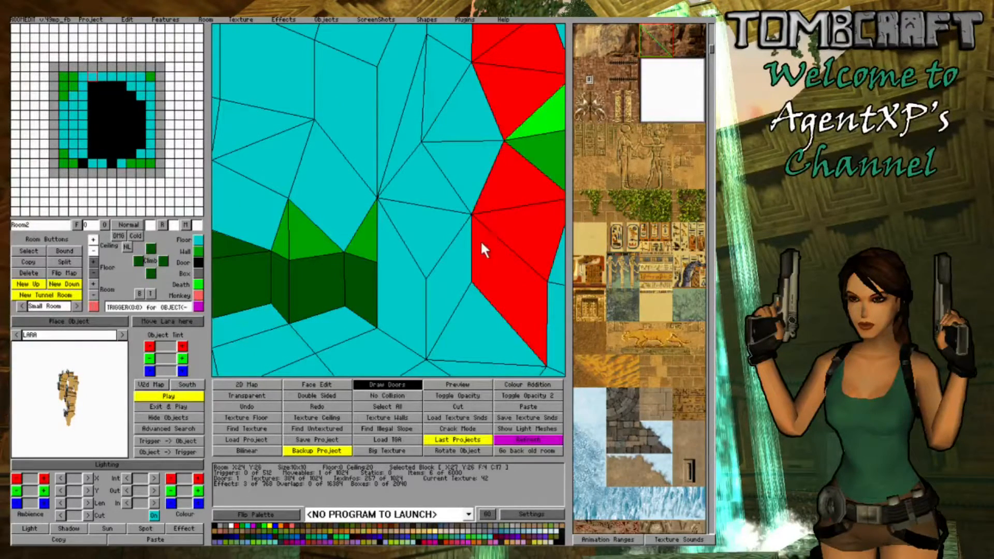
right_drag(481, 242, 485, 252)
click(454, 321)
click(454, 321)
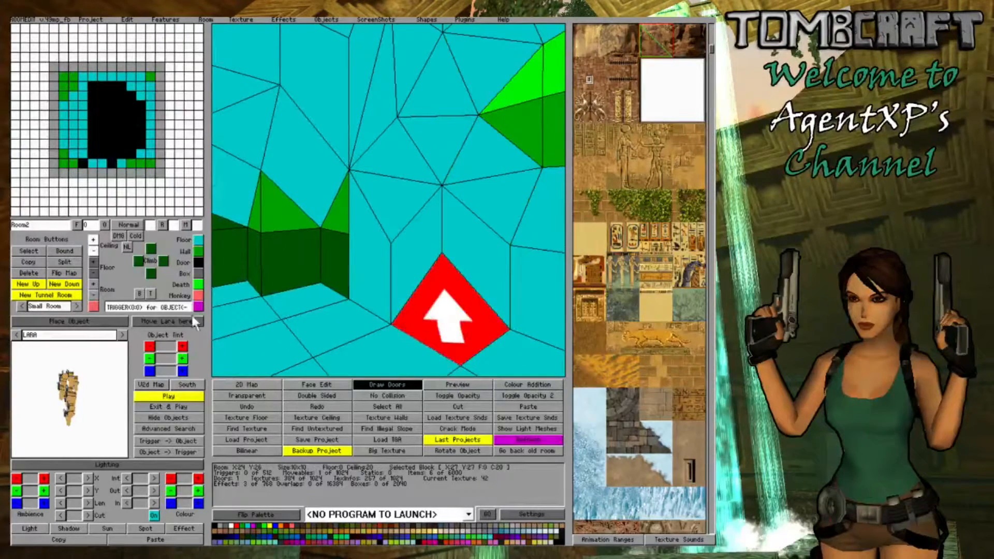
click(94, 262)
- Raise the adjoining floor corner beside the block at X:26 Y:28 to close the step between the slopes
mouse_move(366, 269)
right_down()
mouse_move(542, 287)
mouse_move(383, 279)
right_up()
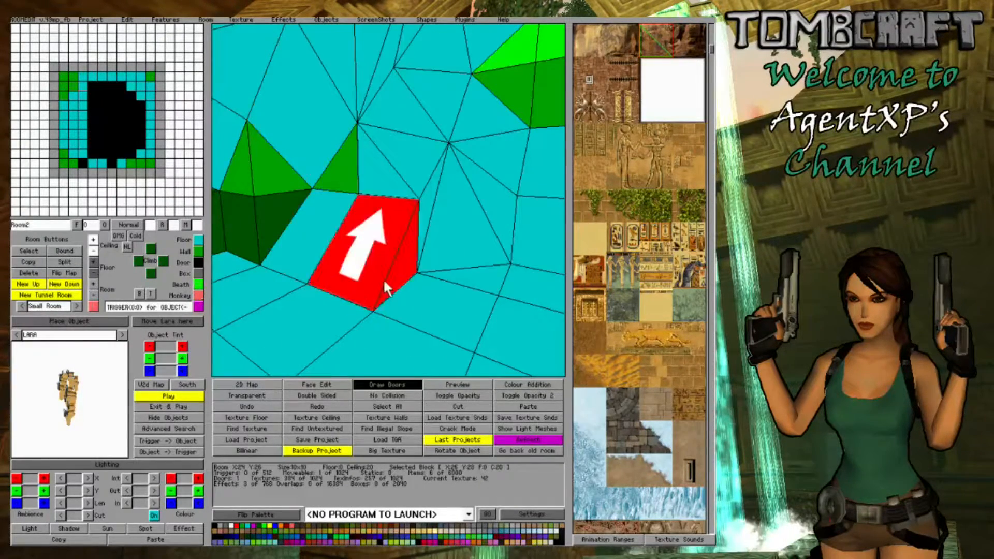
click(426, 303)
click(426, 304)
click(94, 261)
click(94, 261)
- Raise the floor corner of the block at X:25 Y:28 up against the cave wall
click(306, 228)
click(306, 228)
click(305, 227)
click(306, 228)
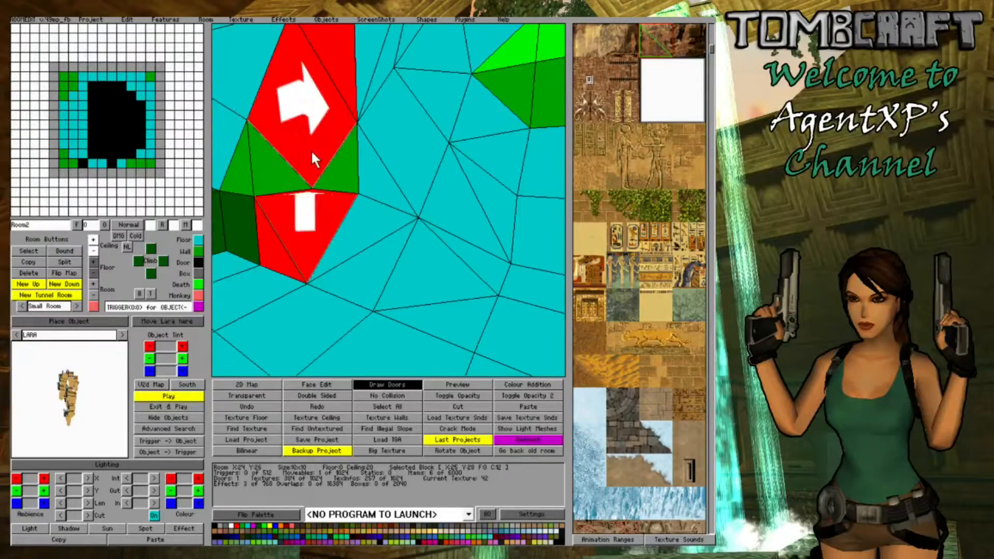
click(312, 151)
click(92, 260)
click(353, 233)
click(352, 233)
click(493, 281)
click(493, 281)
right_drag(362, 243, 486, 190)
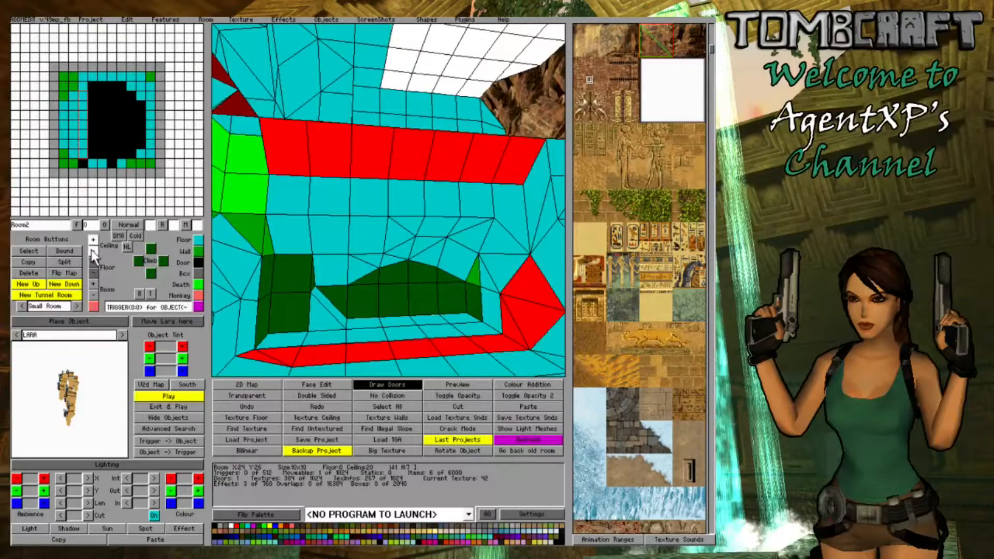
- Lower the ceiling along part of the X:26 row, then the ceiling corner of the block at X:26 Y:31
drag(518, 155, 452, 158)
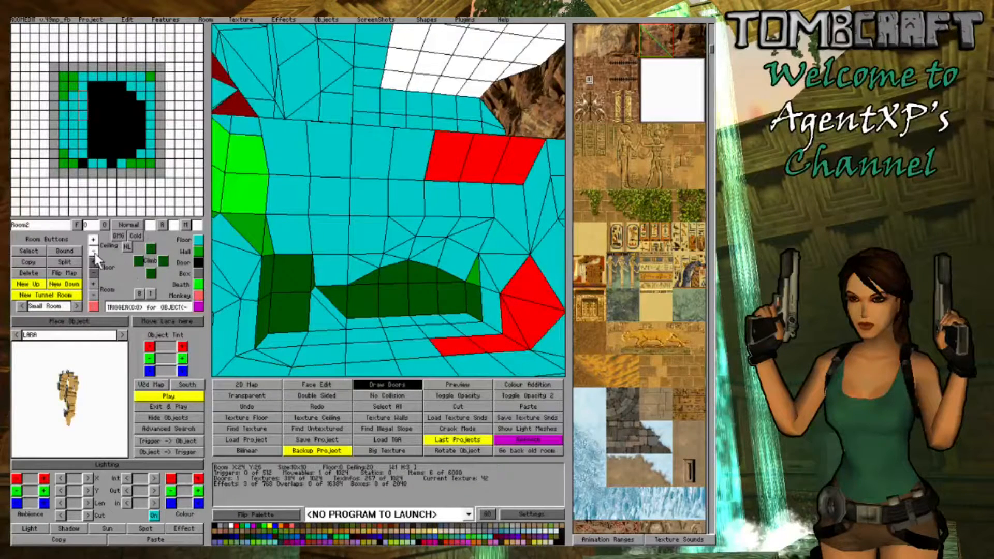
click(446, 277)
click(412, 157)
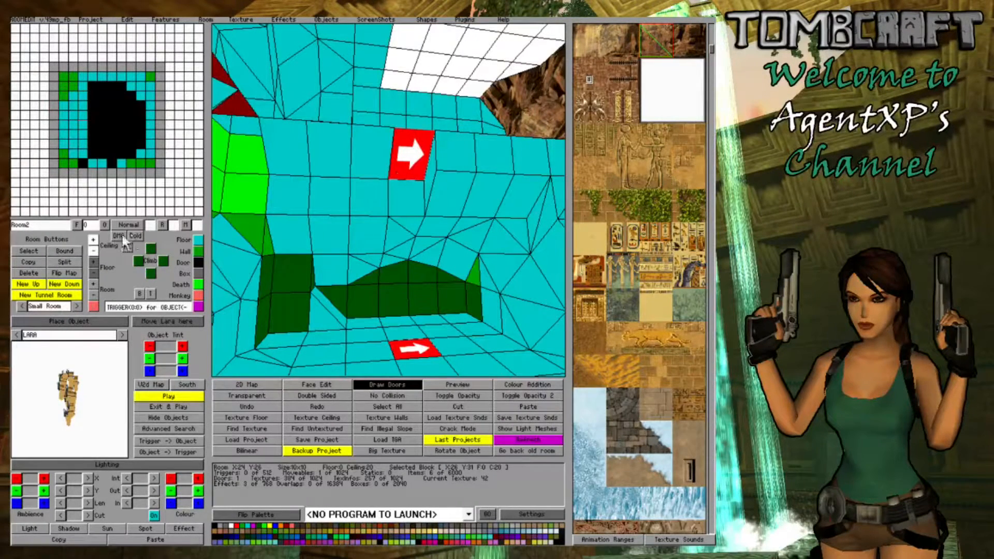
click(96, 250)
- Close the ceiling opening of the block at X:27 Y:27 and lower its ceiling corner
click(267, 252)
right_drag(456, 240, 471, 270)
click(473, 272)
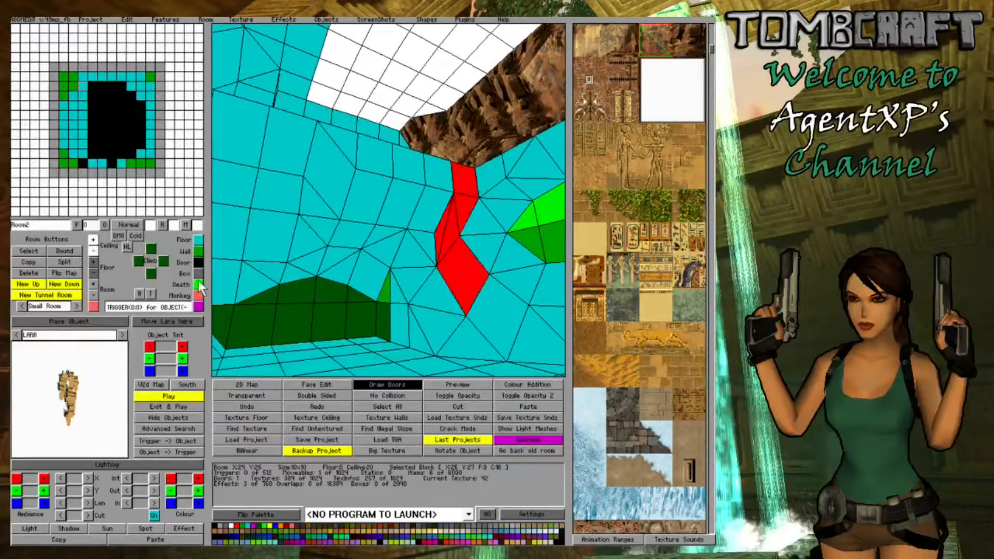
click(479, 160)
click(475, 157)
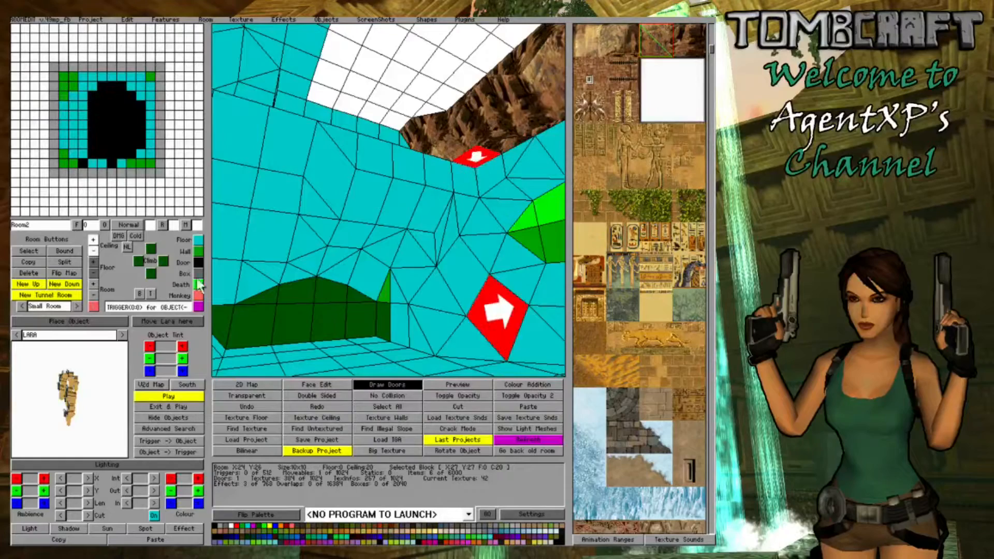
click(93, 250)
- Lower the whole ceiling of the block at X:24 Y:30 to height 4
click(338, 264)
mouse_move(339, 264)
right_down()
mouse_move(396, 262)
mouse_move(346, 262)
right_up()
right_drag(249, 302, 393, 281)
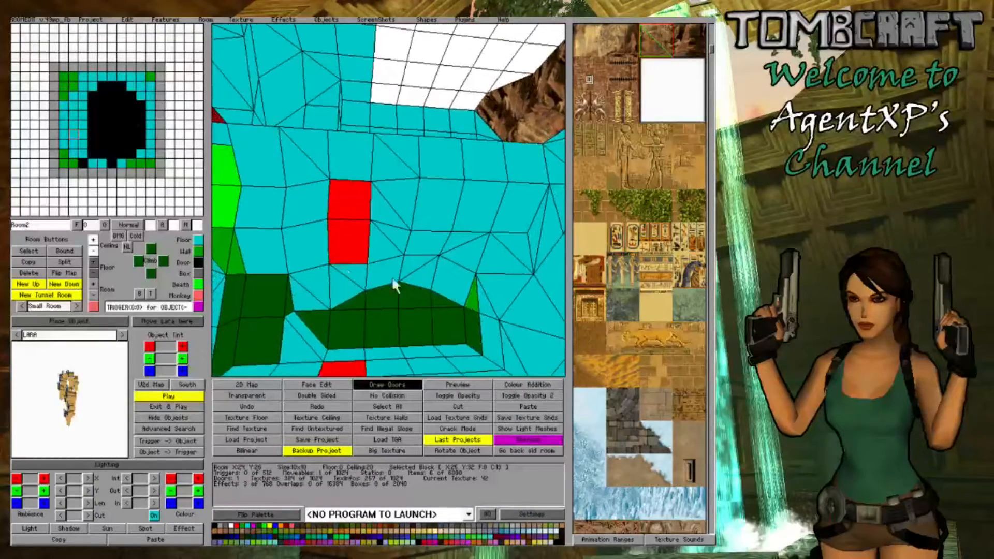
click(426, 273)
click(94, 252)
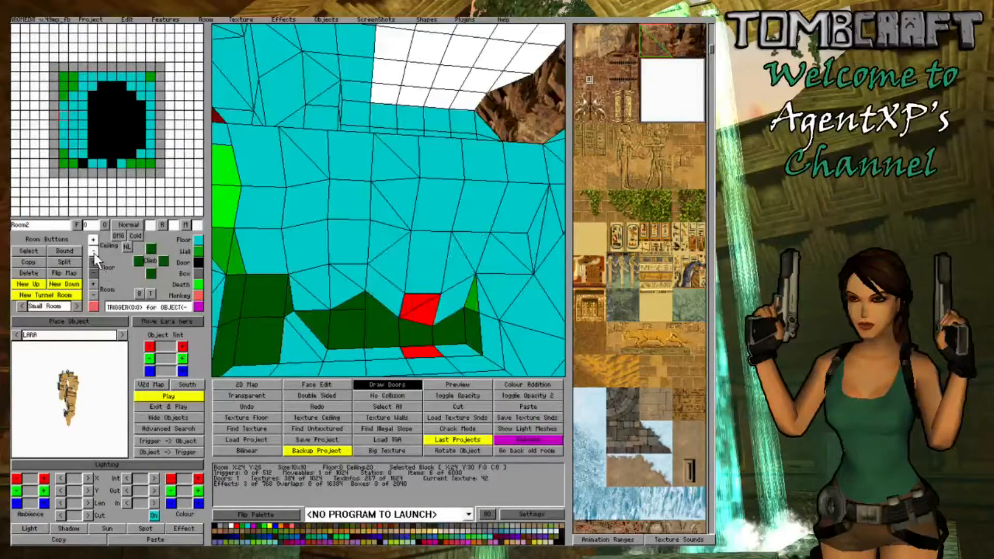
click(95, 254)
click(94, 253)
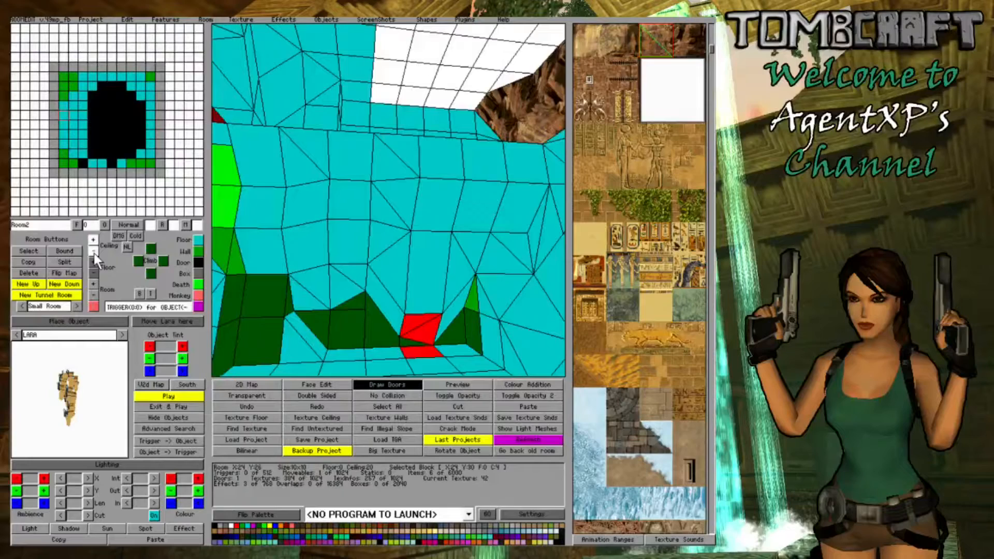
- Lower the ceiling corner of the block at X:24 Y:31 to join the lowered ceiling of X:24 Y:30
click(449, 362)
right_drag(449, 361, 458, 331)
click(393, 301)
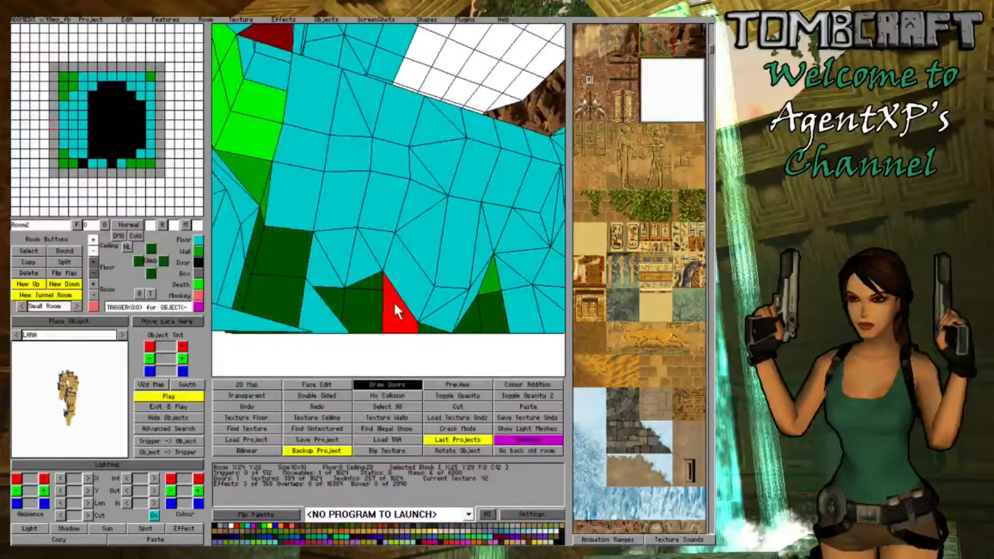
click(408, 272)
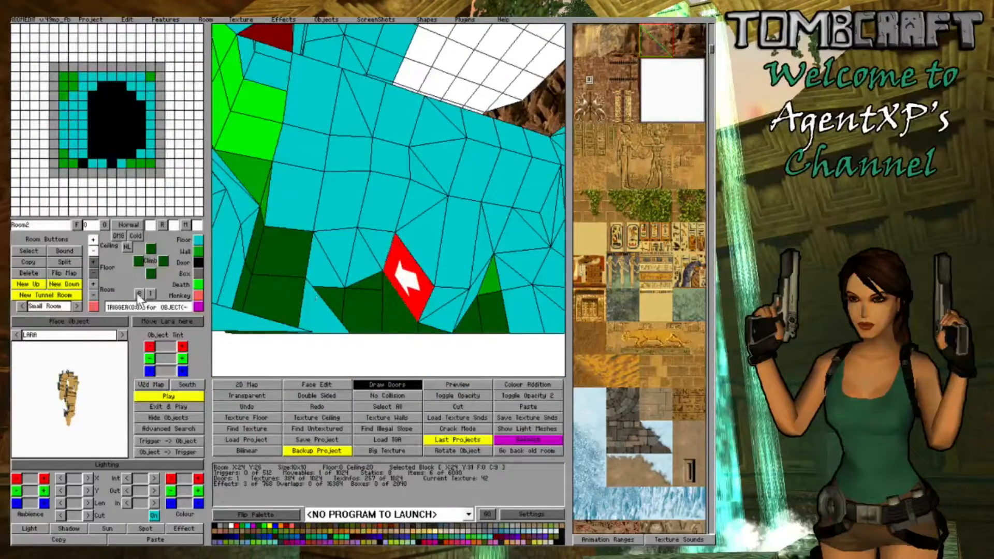
click(95, 254)
click(95, 254)
- Lower the ceiling corner of the block at X:24 Y:29 to blend it into the low ceiling of X:24 Y:30
click(439, 328)
right_drag(439, 328, 443, 306)
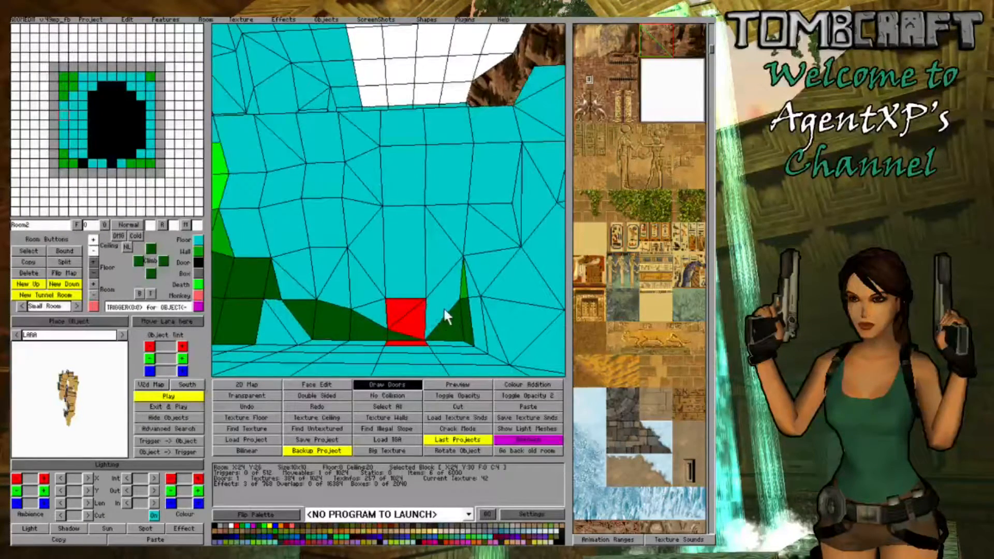
click(442, 305)
click(443, 306)
click(95, 252)
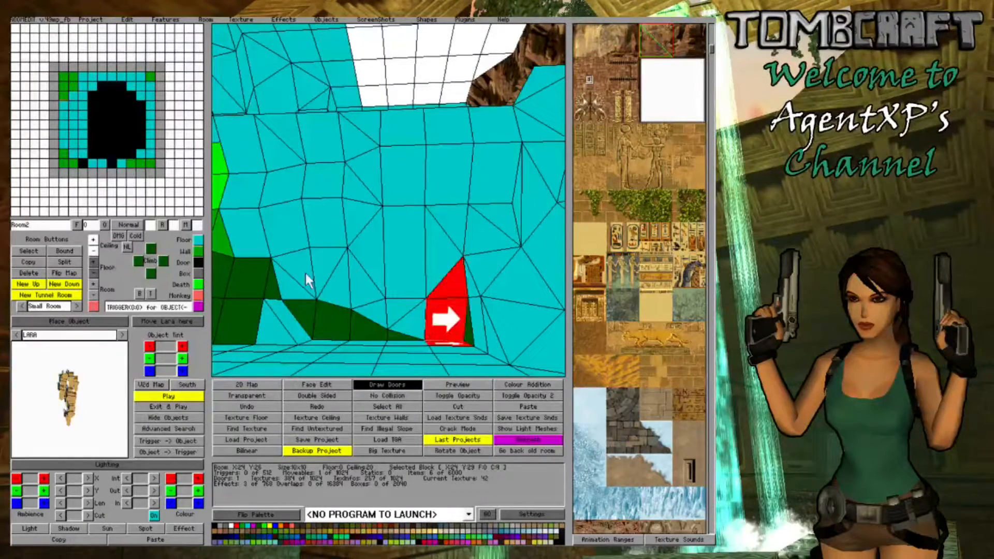
- Lower the ceiling of the block at X:26 Y:35 to height 16
click(326, 278)
right_drag(330, 279, 291, 231)
click(292, 231)
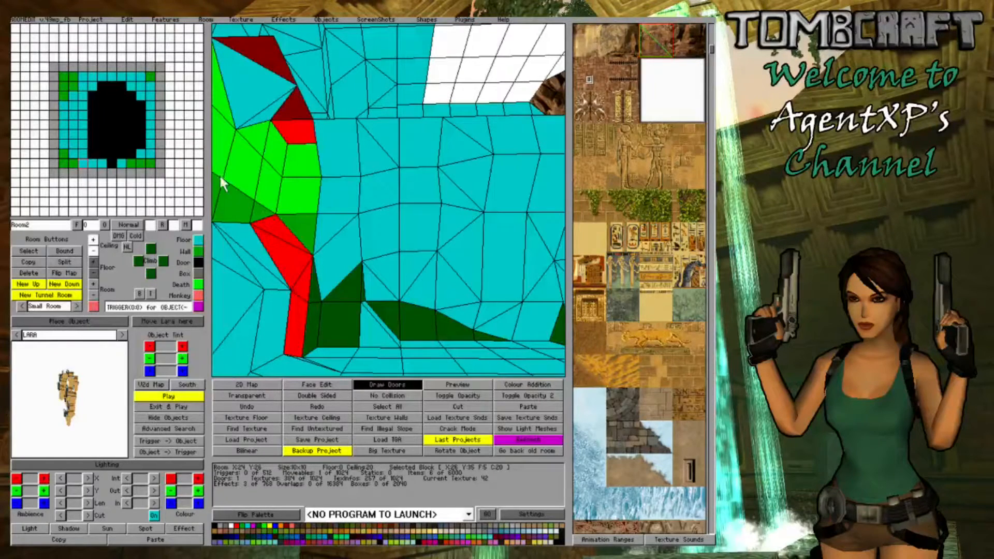
click(94, 248)
click(350, 223)
right_drag(351, 222, 373, 233)
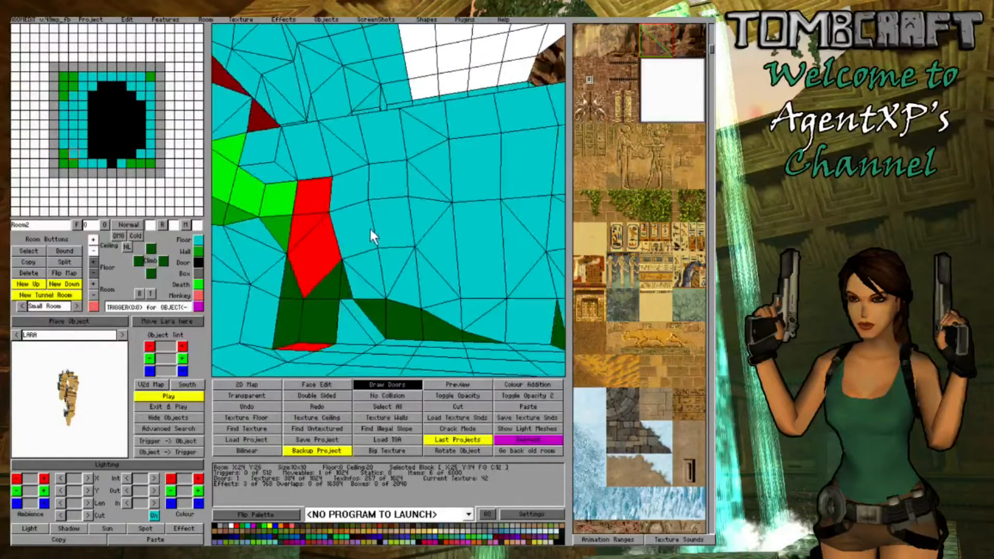
- Raise the ceiling corner of the block at X:26 Y:35 to height 18
click(267, 176)
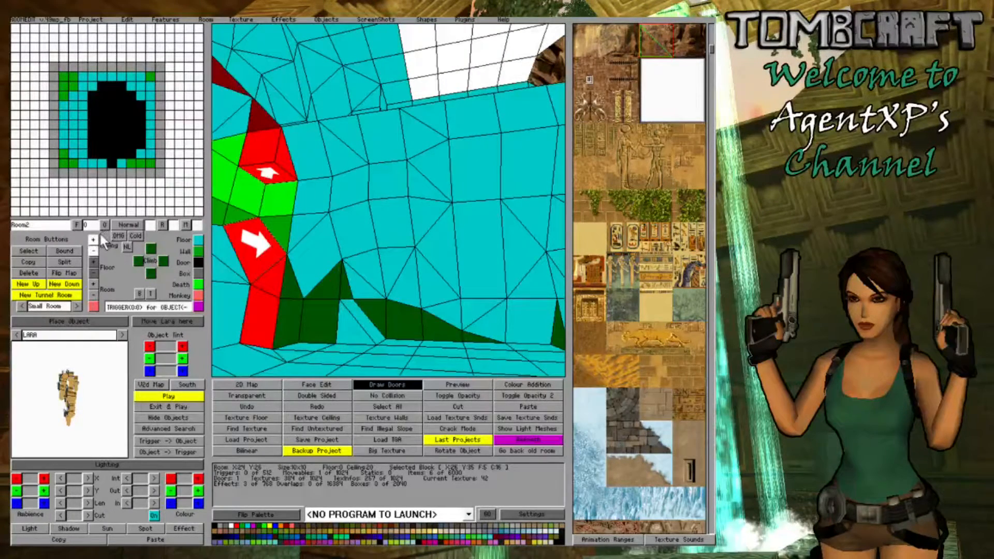
click(93, 240)
right_click(262, 192)
right_click(262, 192)
- Lower a different ceiling corner of the block at X:26 Y:35 to level the lower edge of its ceiling slope
click(312, 200)
click(311, 200)
click(312, 200)
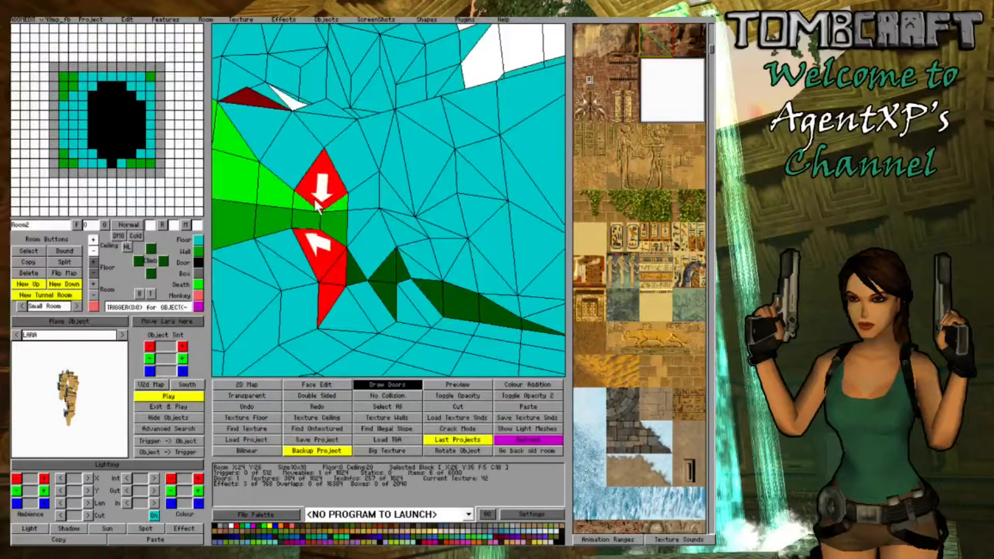
click(311, 200)
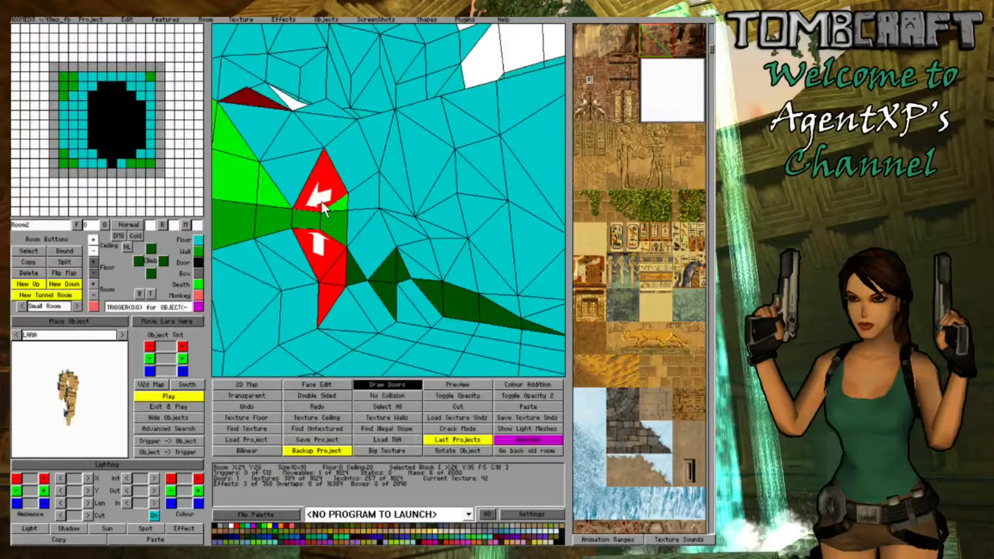
click(322, 206)
click(322, 206)
click(94, 247)
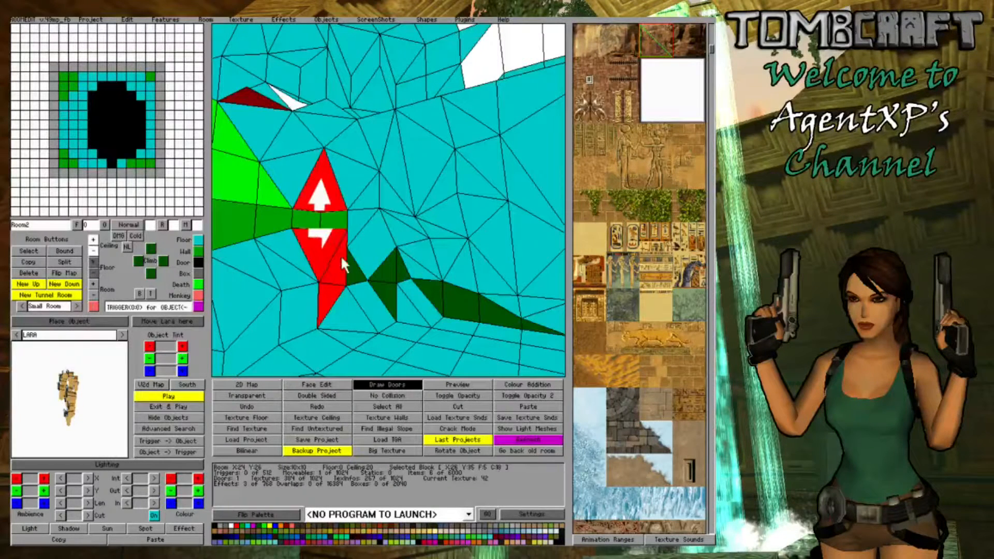
- Raise the floor corners of the block at X:26 Y:35 up to height 7 to meet its ceiling
click(94, 262)
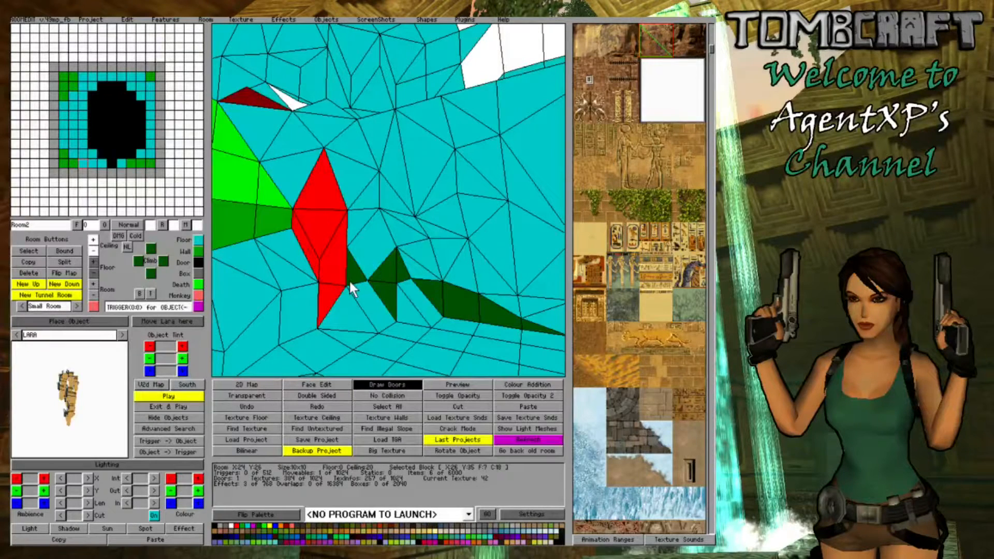
click(288, 275)
click(92, 263)
key(Left)
click(419, 255)
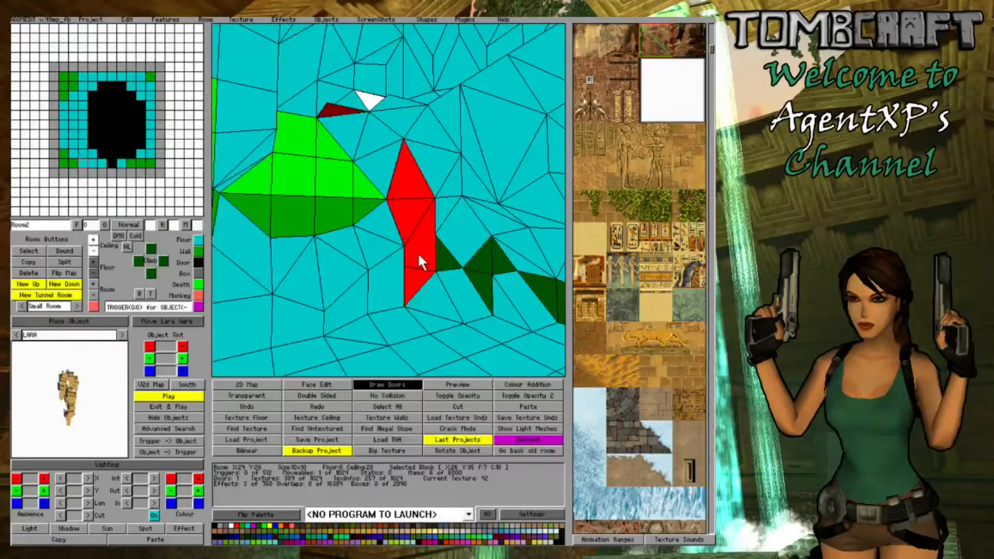
- Raise the floor corner of the block at X:25 Y:34 against the neighbouring rock slope
click(434, 275)
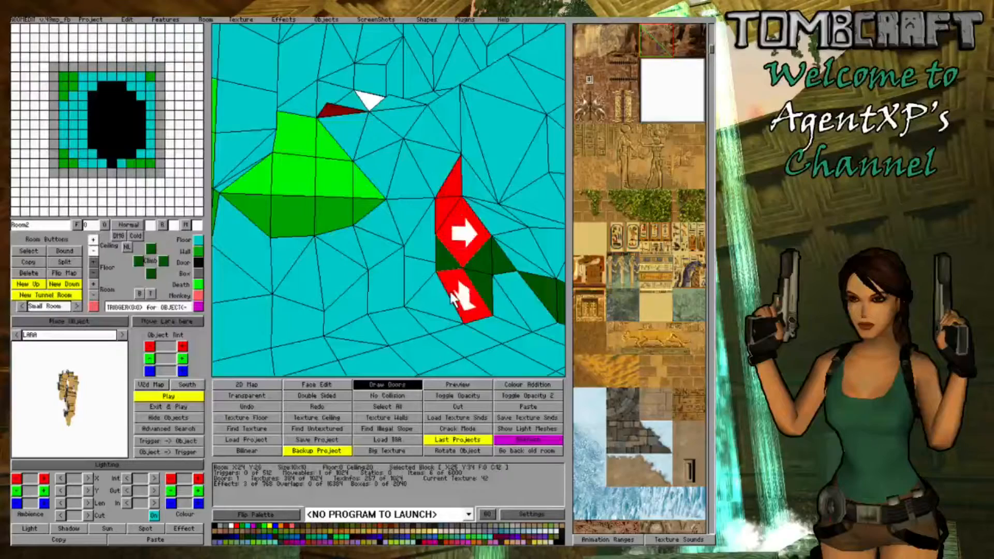
click(94, 262)
click(464, 291)
key(Right)
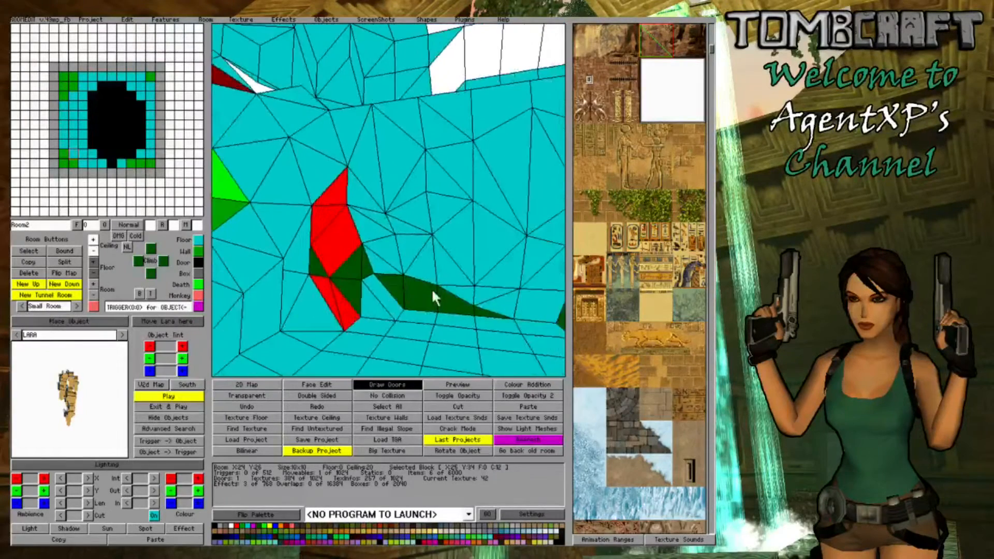
- Examine the reshaped cave walls around the block at X:25 Y:30 from several angles for remaining gaps
key(Left)
key(Left)
click(478, 270)
key(Left)
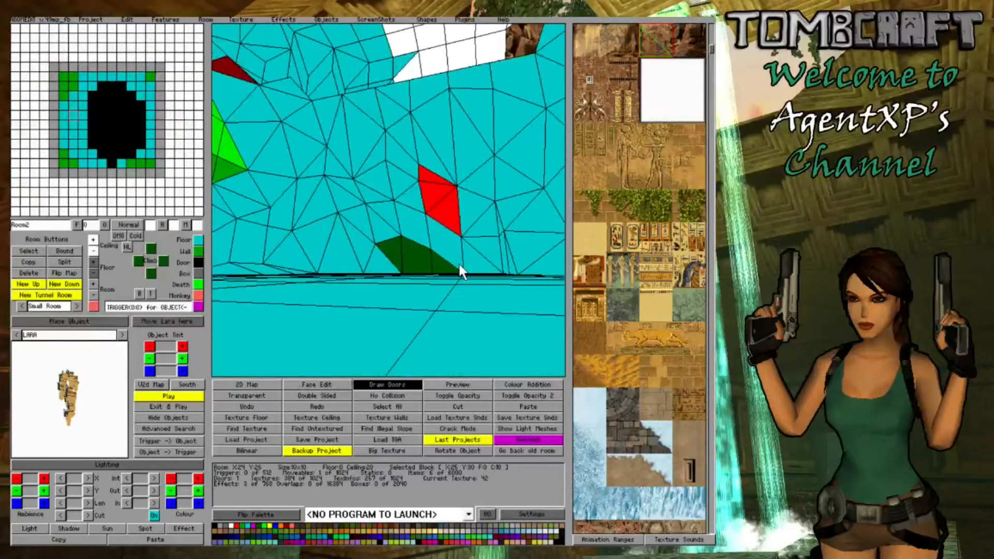
key(Right)
middle_drag(446, 252, 357, 259)
key(Right)
key(Down)
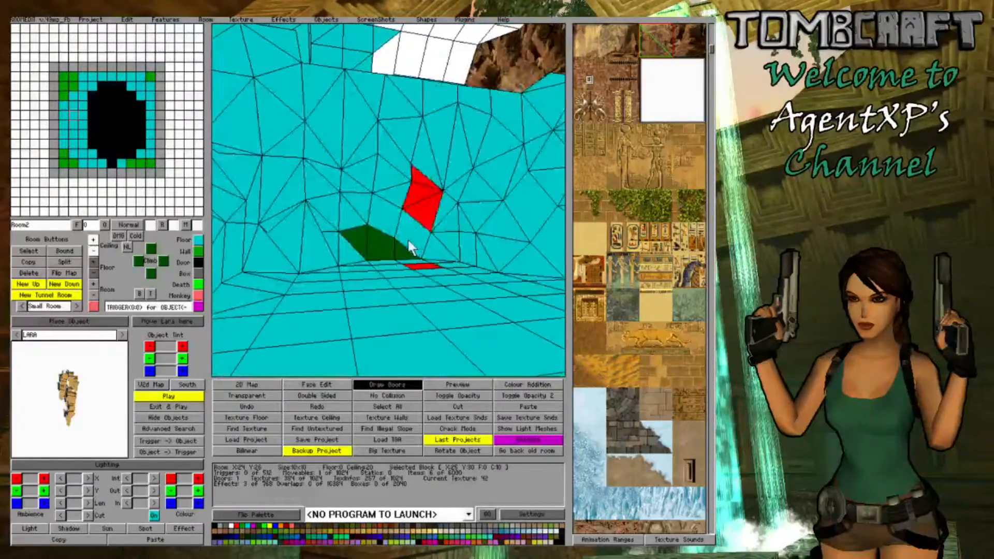
key(Down)
middle_drag(345, 164, 260, 187)
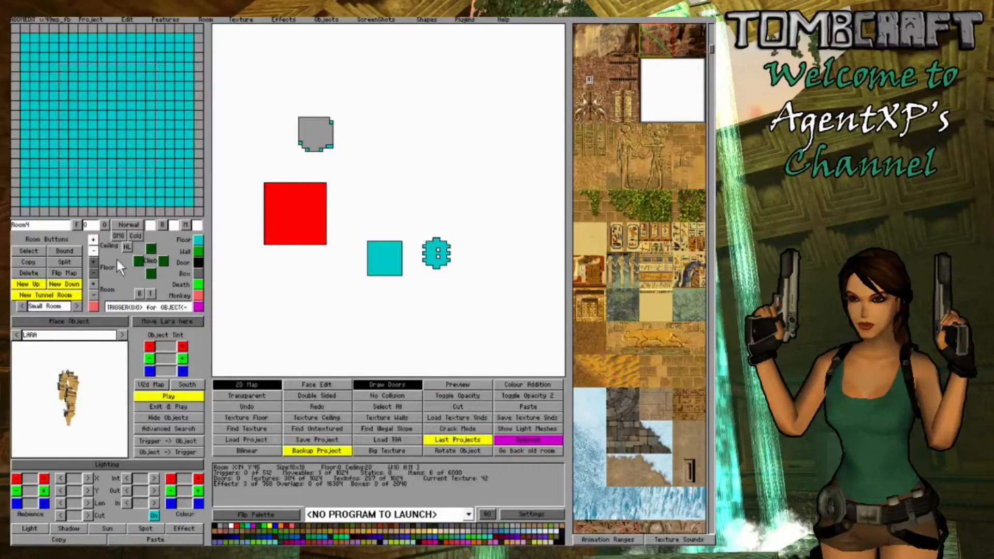
- Bound Room4 to 10 by 11 blocks and leave the 2D map to view its interior corner in 3D
click(230, 382)
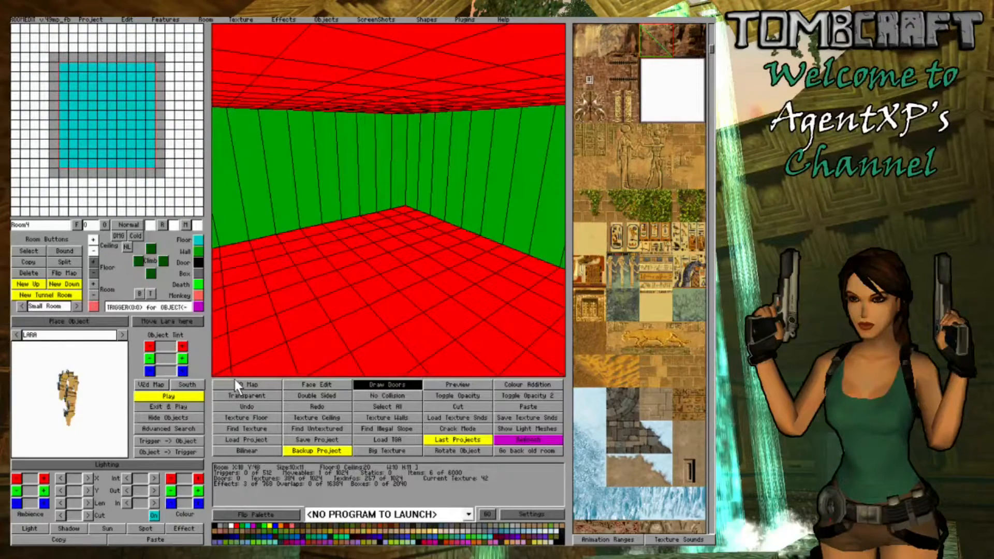
click(340, 270)
right_drag(340, 270, 424, 268)
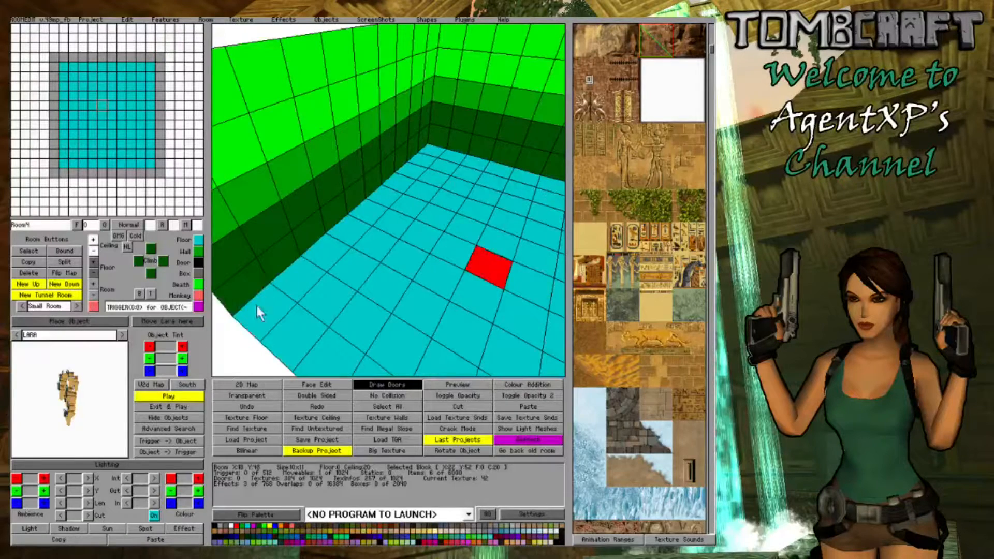
- Raise the one-block-wide floor strip along one side wall of Room4 into a tall ledge
drag(257, 307, 431, 151)
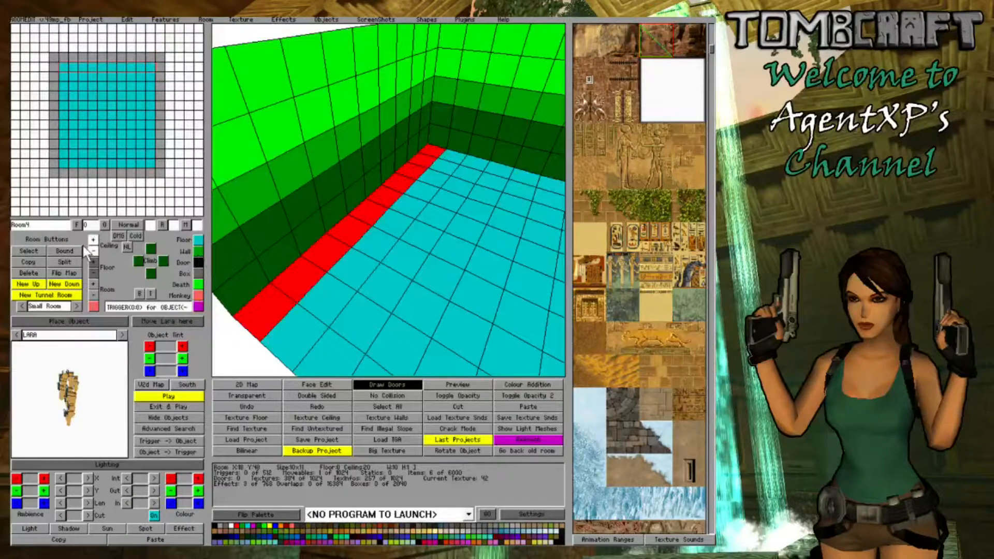
click(92, 260)
click(92, 261)
click(92, 261)
click(92, 261)
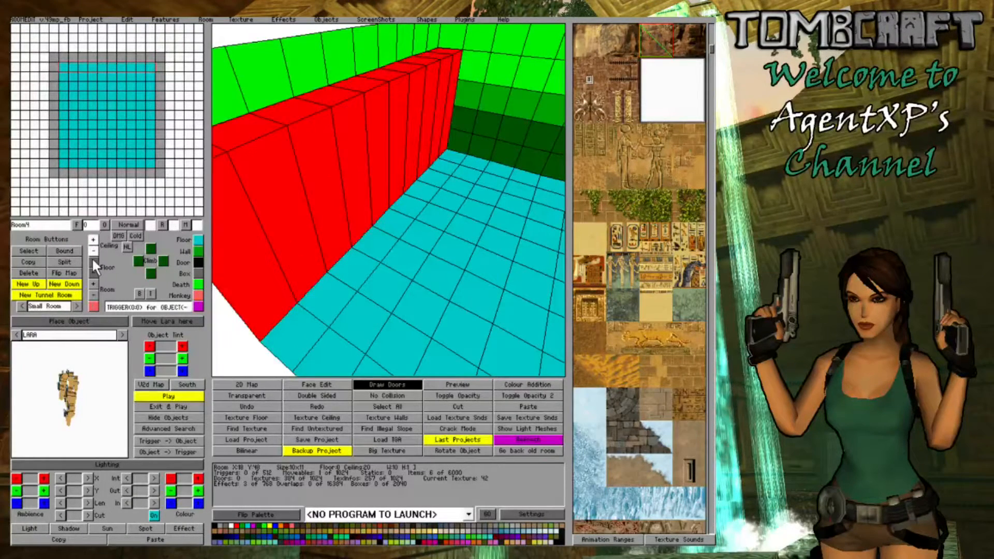
- Raise the second one-block-wide floor strip of Room4, beside the tall ledge, into a lower ledge
drag(300, 331, 449, 178)
right_drag(471, 145, 369, 240)
drag(275, 336, 456, 160)
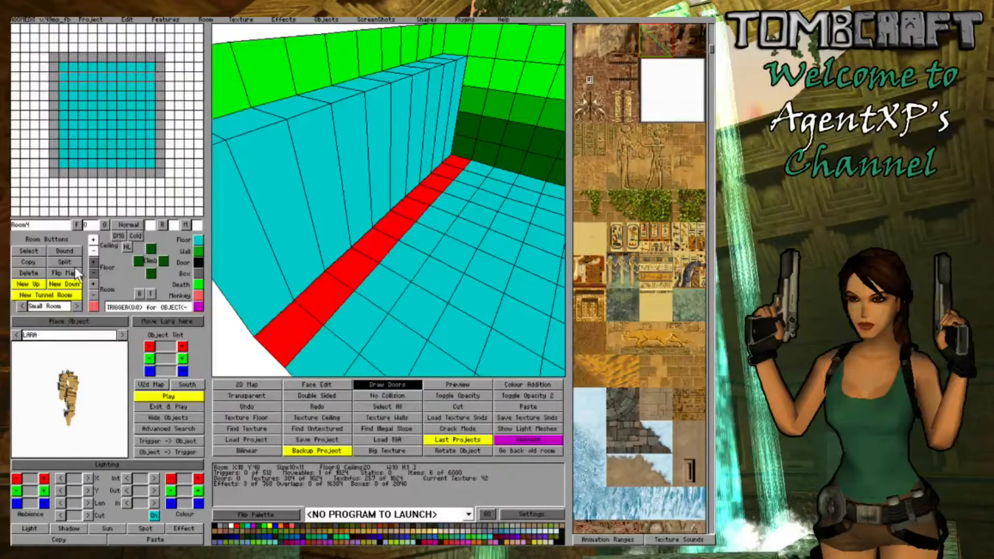
click(90, 263)
click(92, 265)
click(91, 265)
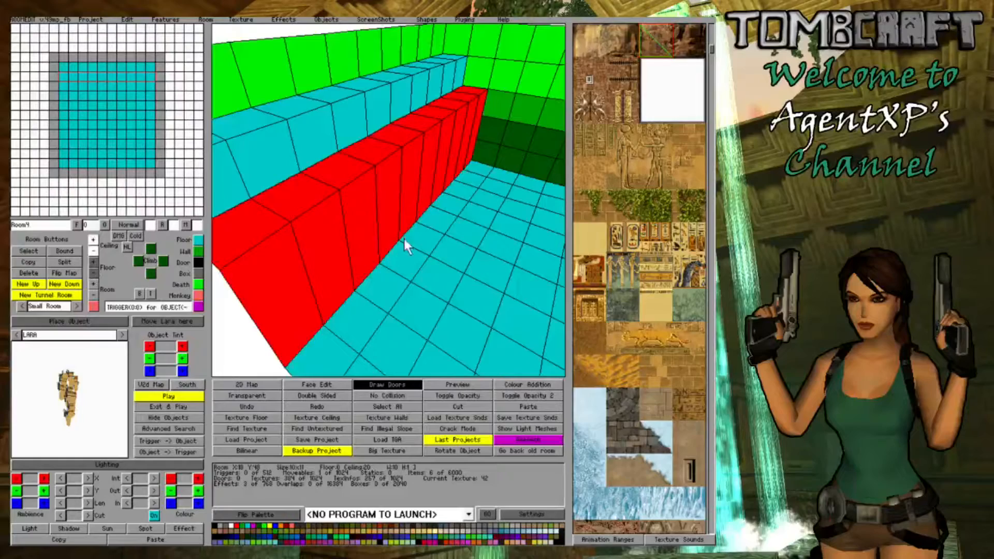
- Raise the third floor strip in front of the two ledges into a low step
right_drag(404, 238, 306, 347)
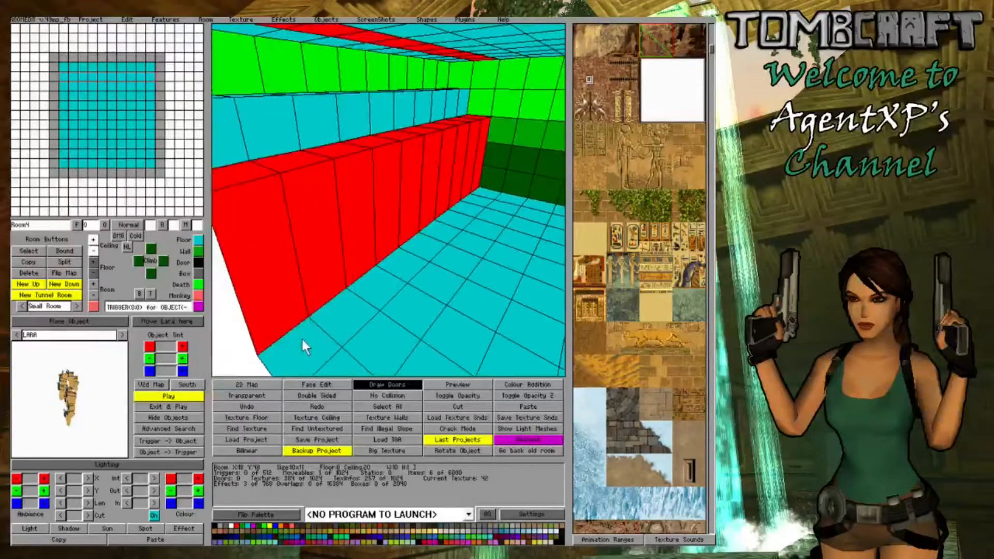
drag(302, 337, 482, 204)
click(95, 264)
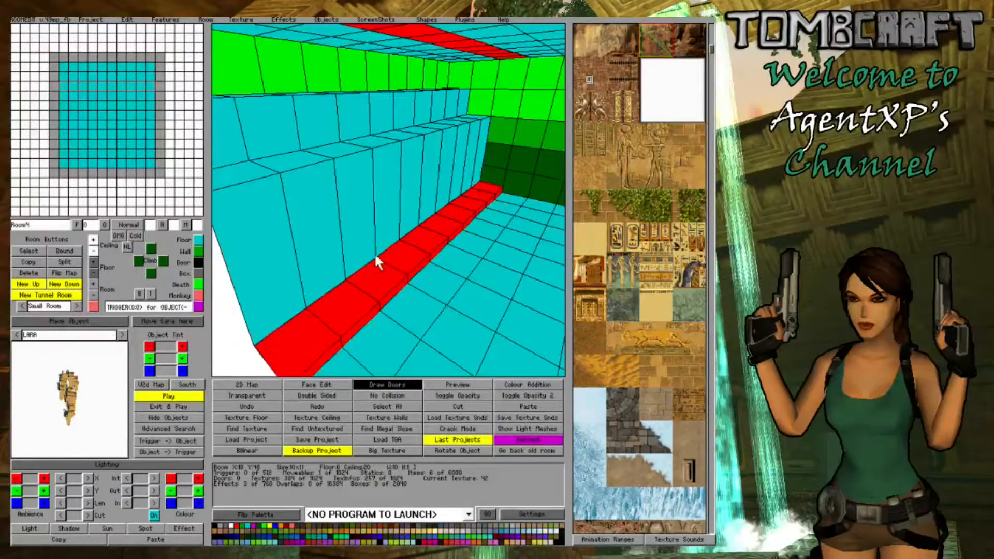
click(96, 271)
click(94, 260)
- Raise the wall-side edge of the tallest ledge along its full length so it slopes up to the ceiling
click(370, 269)
right_drag(374, 275, 413, 253)
right_drag(271, 222, 267, 163)
drag(266, 165, 541, 133)
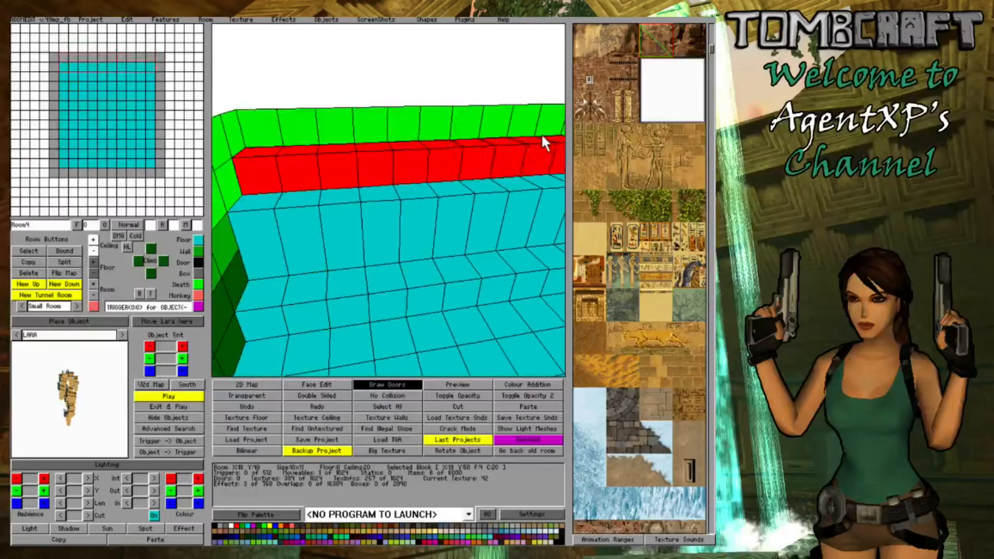
click(92, 260)
- Slope the middle ledge by raising its wall-side edge along the whole strip
click(340, 277)
right_drag(340, 277, 281, 259)
right_drag(306, 202, 344, 199)
drag(524, 178, 286, 253)
click(287, 254)
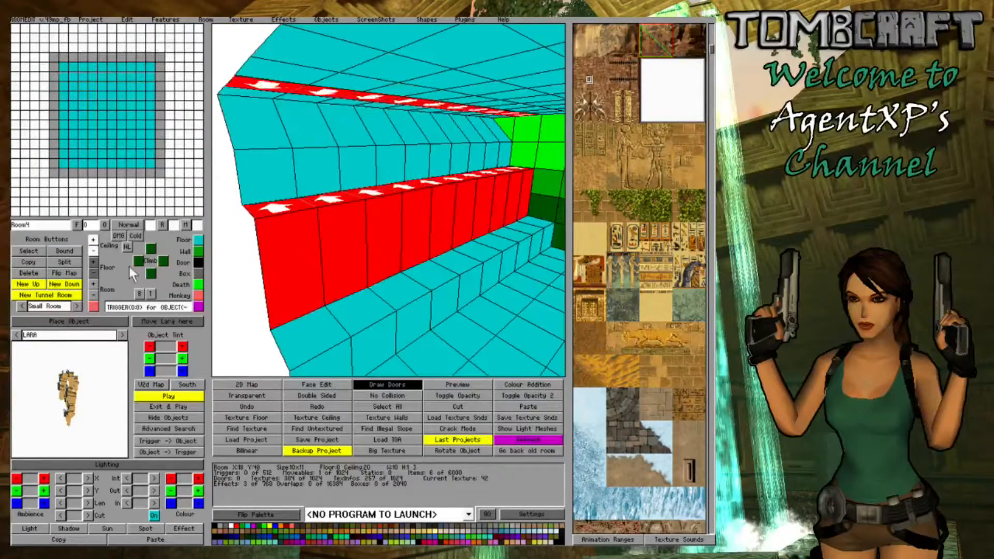
- Raise the wall-side edge of the lowest step so it slopes up against the middle ledge
click(434, 275)
right_drag(434, 276, 479, 247)
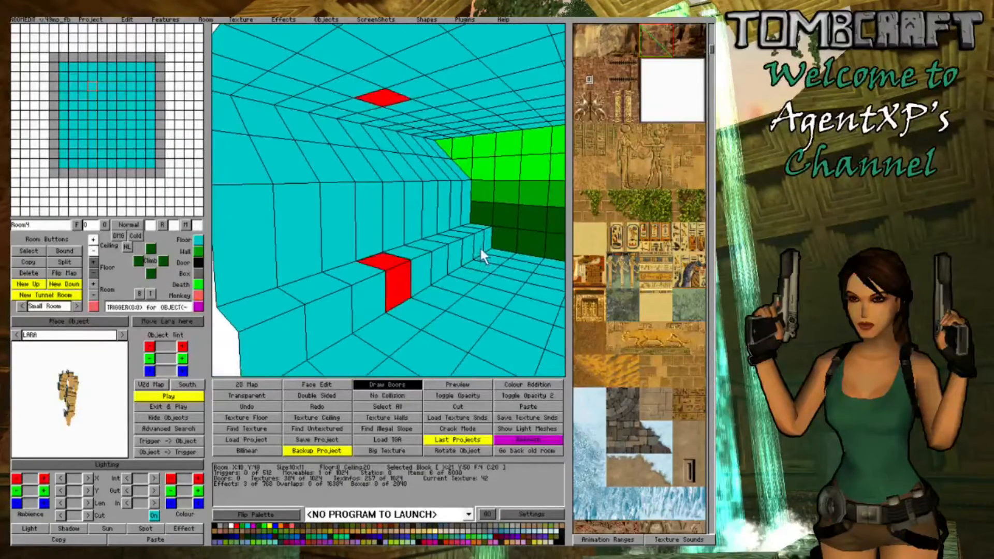
drag(487, 235, 300, 300)
click(302, 303)
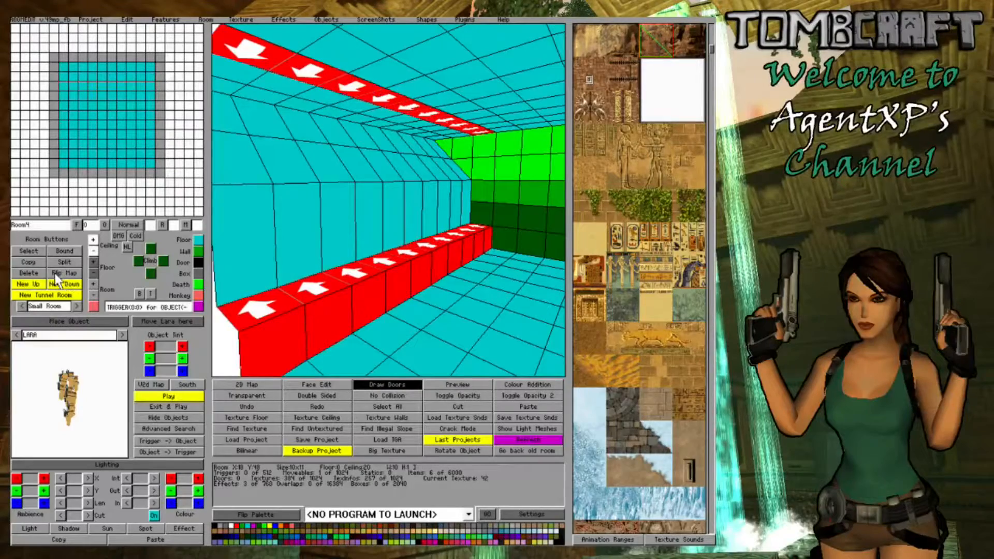
right_click(91, 264)
- Adjust the floor heights of individual blocks around X:20 Y:49 to make the smooth sloped wall uneven
click(475, 266)
right_drag(476, 266, 435, 224)
right_drag(423, 81, 410, 106)
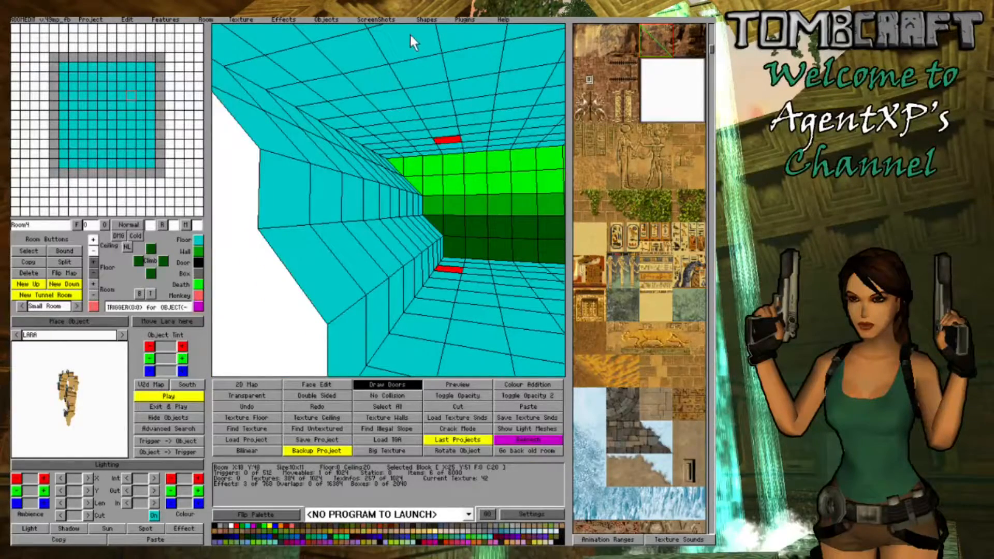
right_drag(515, 171, 481, 187)
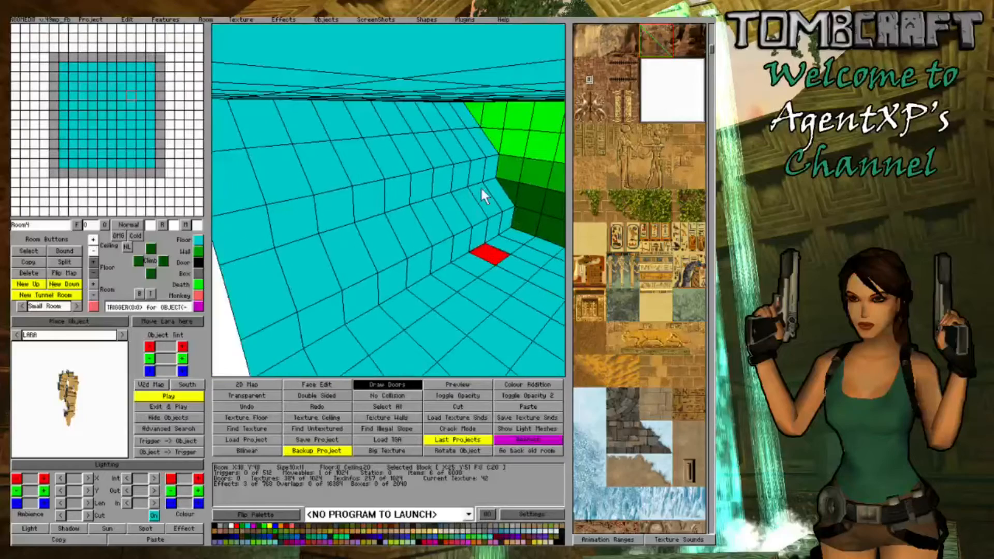
click(307, 162)
click(93, 262)
click(316, 234)
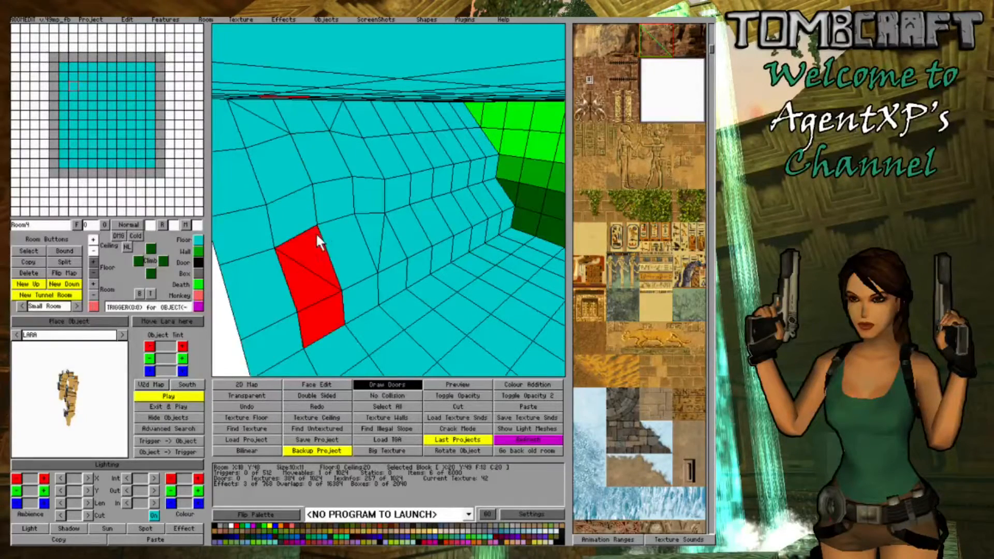
- Lower one floor corner of the block at X:23 Y:48 below the ceiling
right_drag(316, 232, 446, 141)
click(445, 141)
right_click(446, 142)
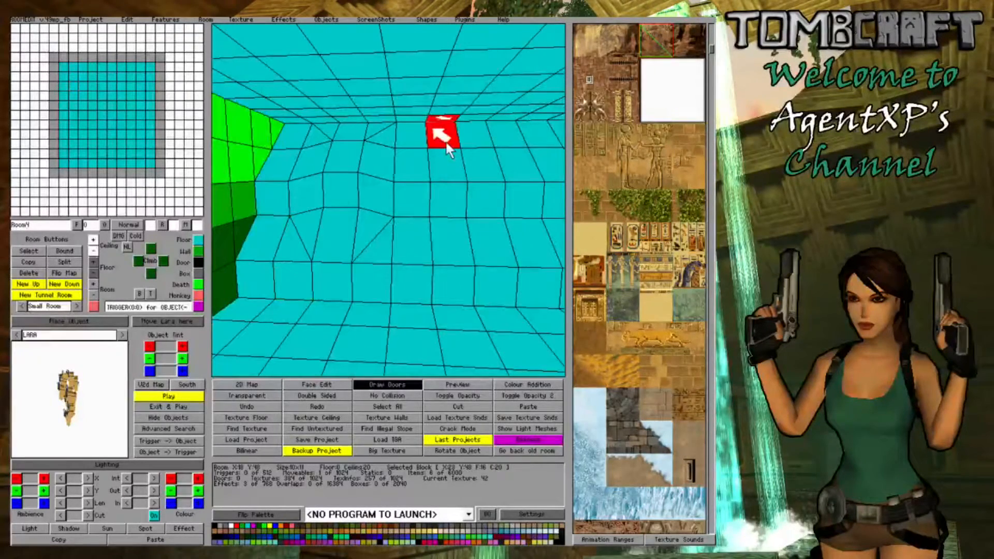
click(90, 271)
click(90, 270)
- Lower the adjoining floor corner of the neighbouring top-row block to match the dip
click(449, 232)
right_drag(450, 232, 374, 159)
click(374, 160)
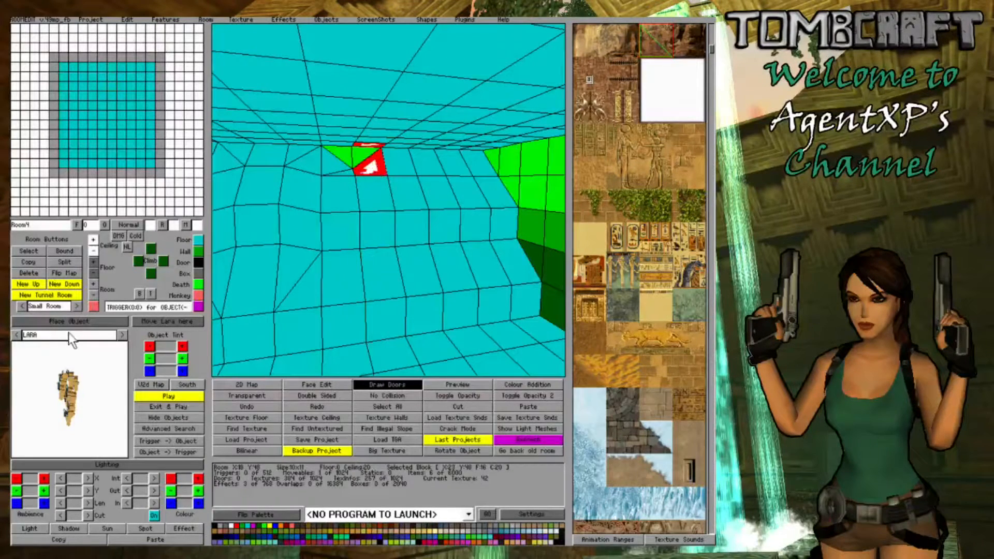
click(93, 273)
- In Face Edit, turn the two exposed triangular wall faces below the ceiling blank white, and leave face editing
click(314, 386)
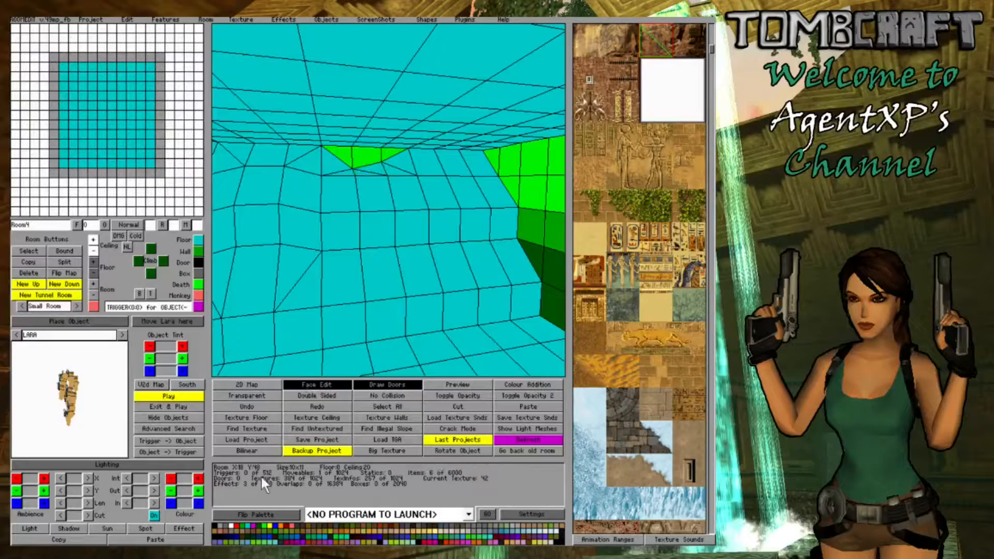
click(340, 156)
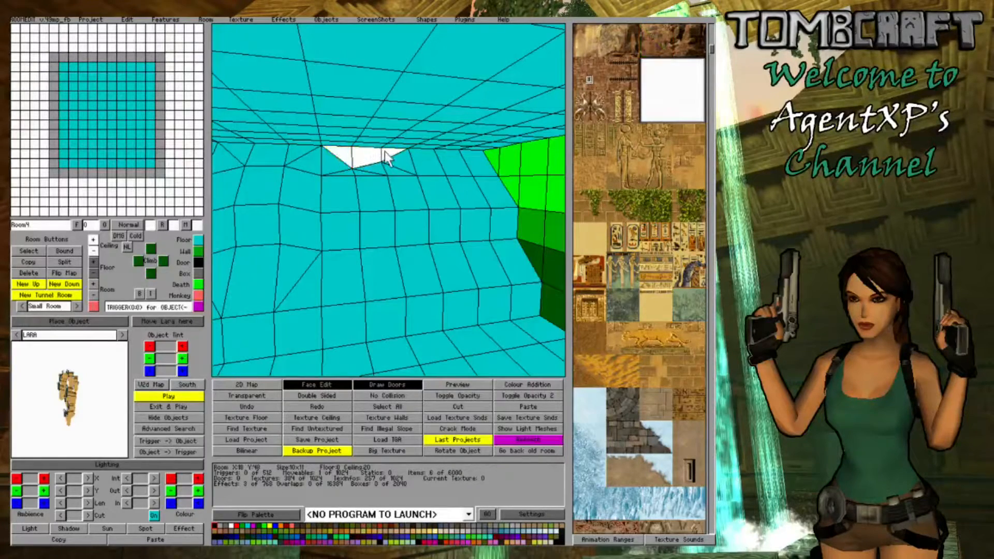
right_drag(387, 151, 307, 178)
click(339, 384)
- Raise the floor corner of the block at X:18 Y:48, where the sloped wall meets the end wall
click(295, 179)
click(308, 178)
click(308, 178)
click(91, 261)
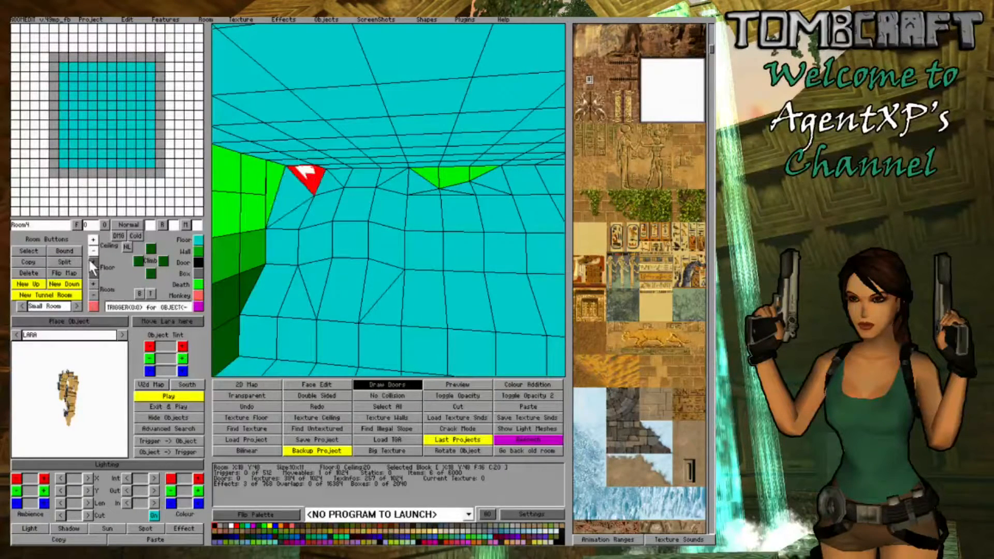
click(93, 265)
- Raise the one-block-wide floor strip along the adjoining wall of Room4 into a tall ledge
right_drag(303, 247, 293, 284)
drag(293, 284, 492, 293)
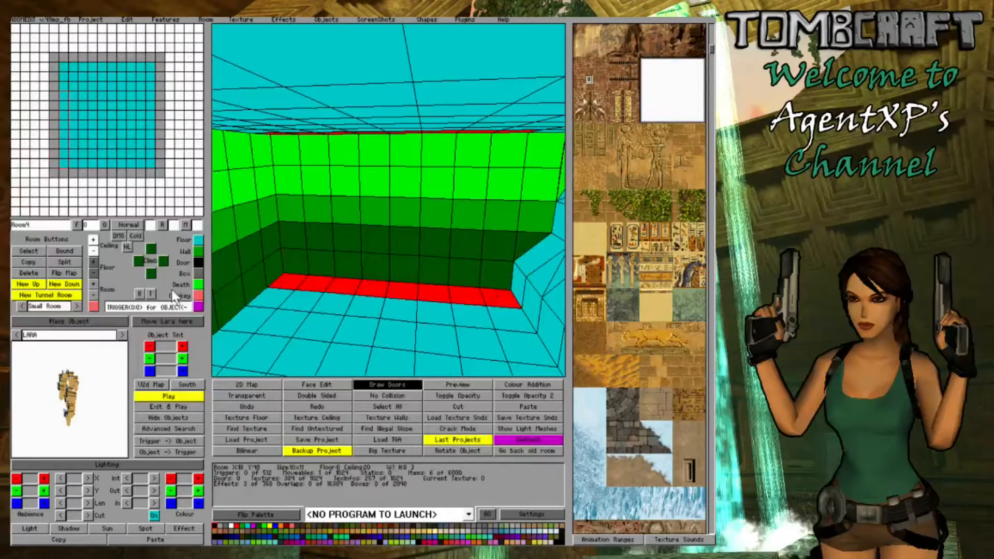
click(94, 261)
right_drag(290, 279, 266, 314)
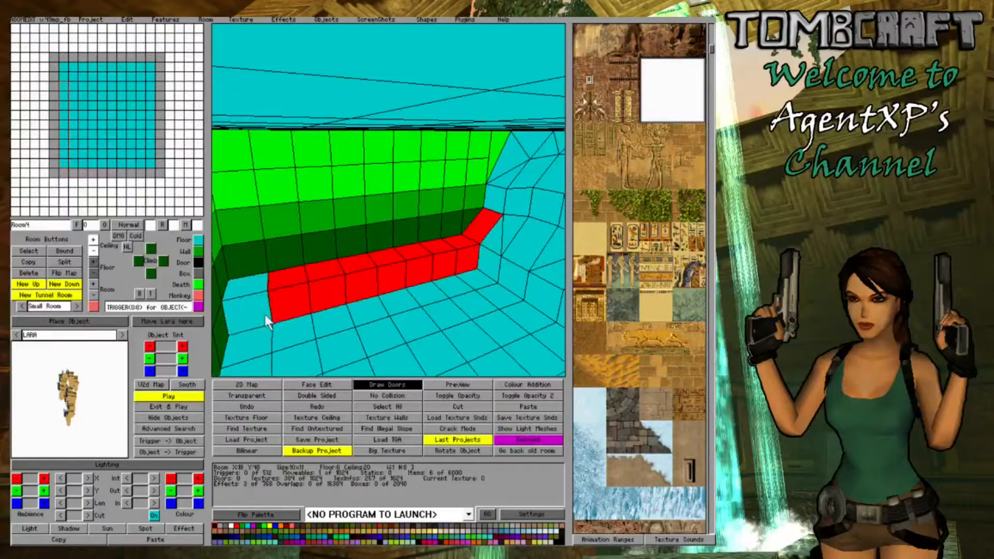
drag(265, 315, 248, 299)
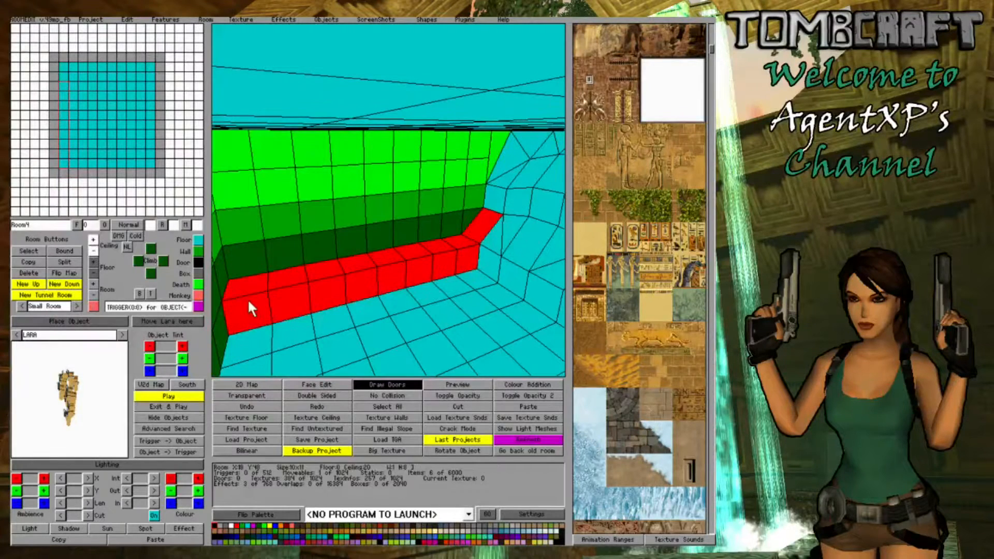
click(94, 262)
click(94, 261)
- Lower the raised corner of the block at X:18 Y:50 and slope the new ledge up along its wall-side edge
click(484, 176)
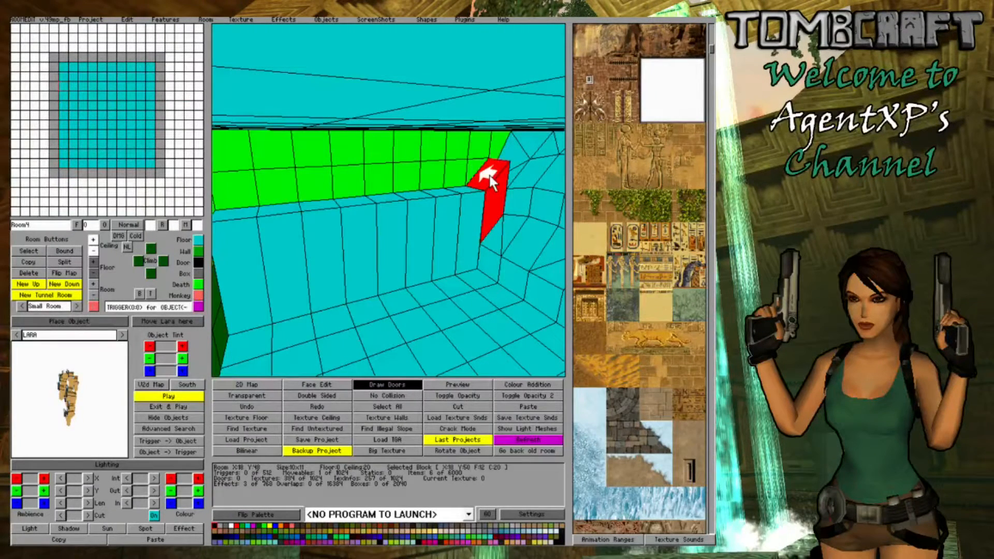
click(94, 273)
drag(495, 181, 254, 239)
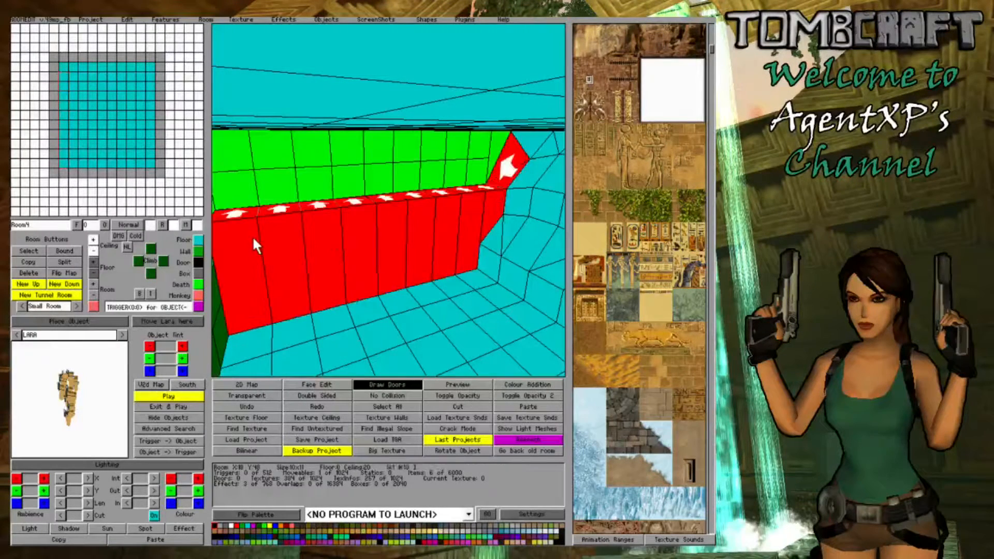
click(92, 255)
- Lower one floor corner of the block at X:18 Y:49 so it meets the neighbouring ledge slope
click(512, 163)
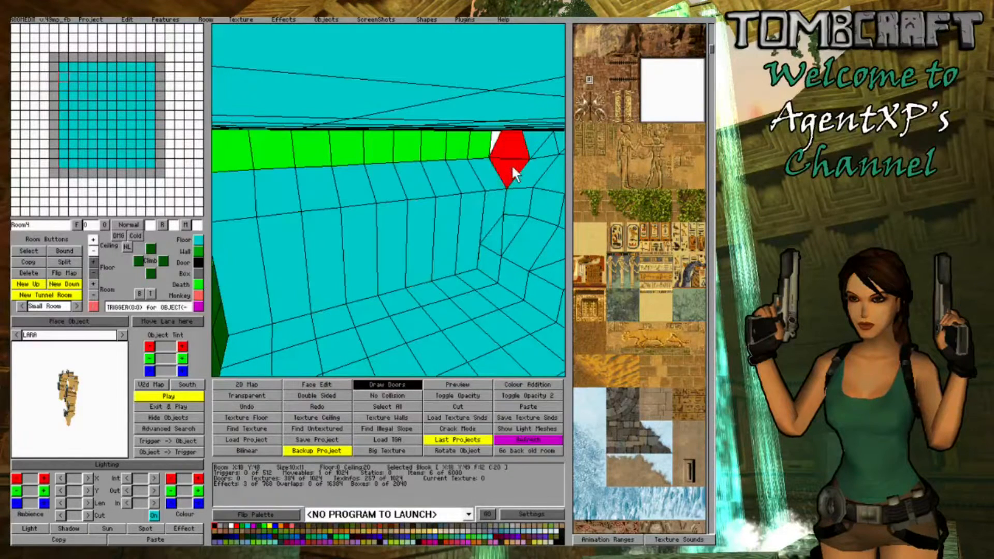
click(96, 270)
click(418, 248)
drag(489, 275, 129, 313)
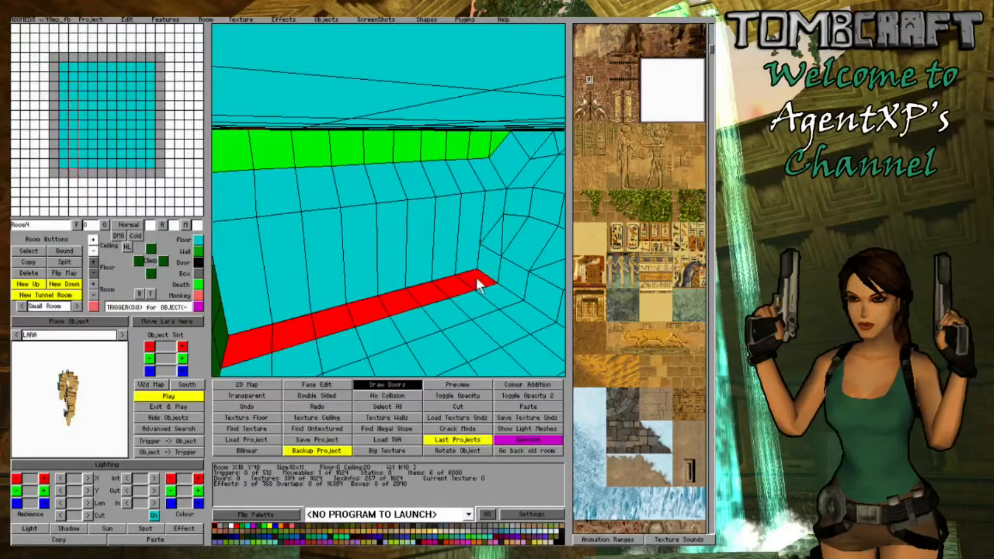
- Raise the floor strip in front of the new ledge into a low step and slope its wall-side edge upwards
click(93, 262)
drag(499, 235, 120, 312)
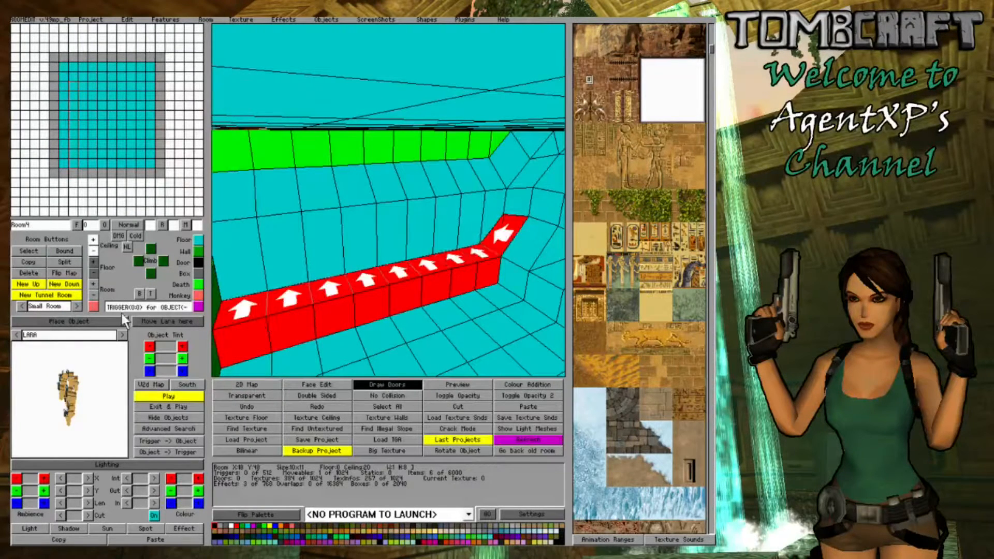
click(96, 262)
- Raise three floor corners of the block at X:19 Y:50 one by one to round off the room corner
click(421, 257)
middle_drag(421, 257, 353, 264)
click(358, 260)
click(358, 260)
ctrl+click(358, 260)
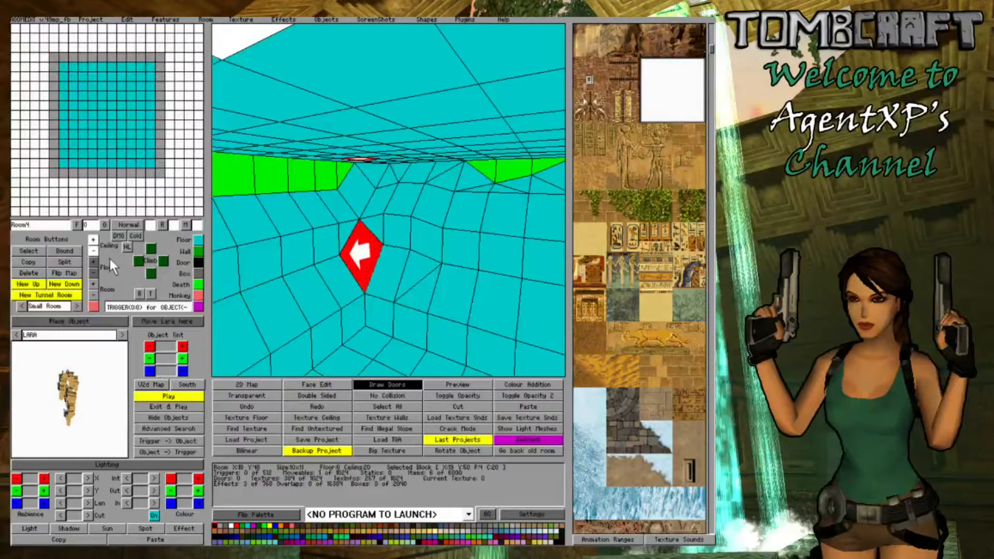
click(89, 265)
ctrl+click(363, 260)
ctrl+click(363, 260)
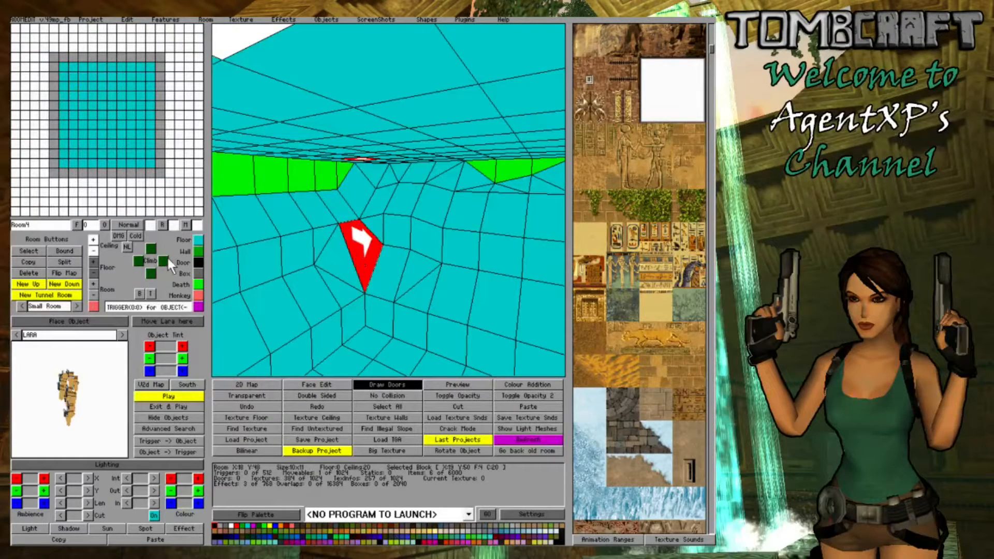
click(95, 260)
click(458, 273)
click(356, 237)
click(356, 237)
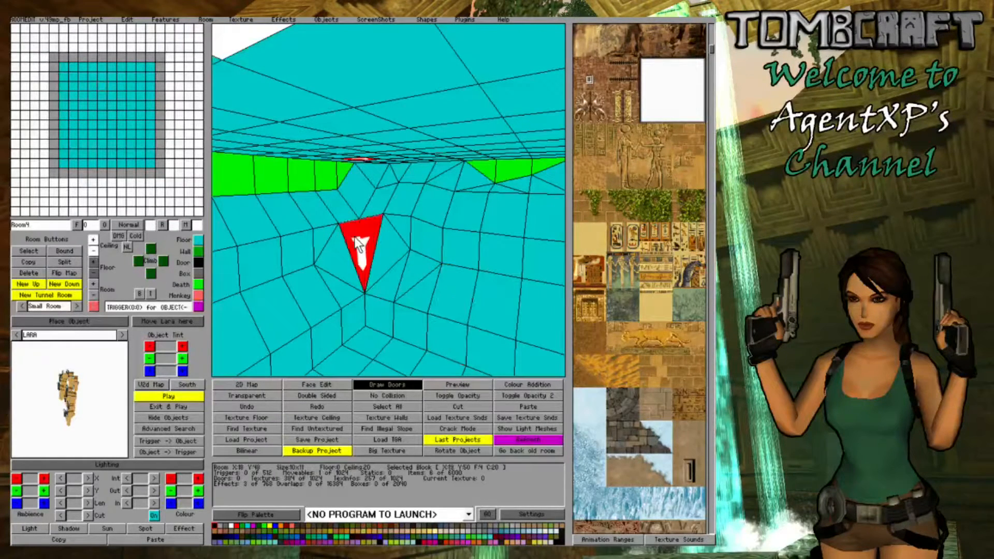
click(93, 260)
key(Up)
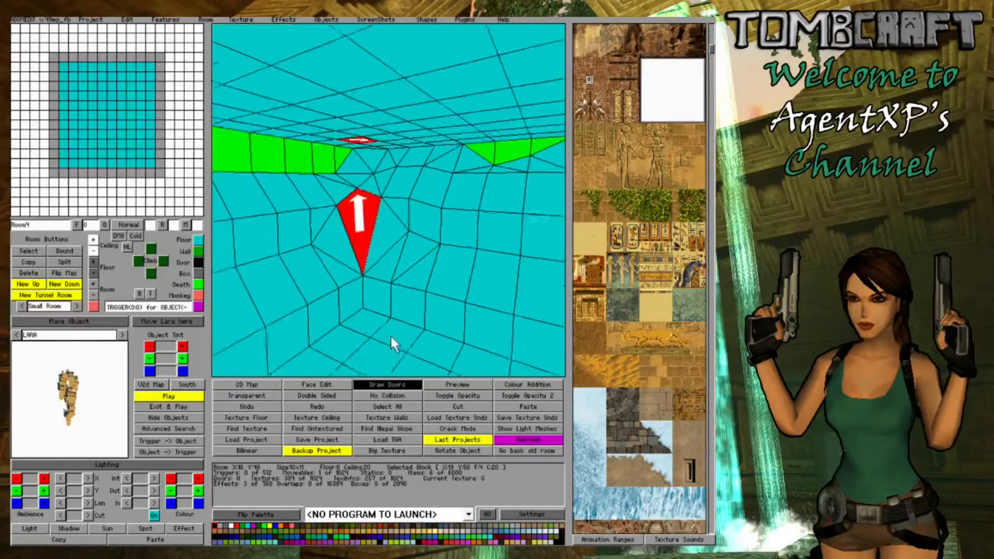
- Raise one floor corner of the block at X:20 Y:52 at the foot of the slope
click(321, 310)
click(341, 331)
ctrl+click(340, 331)
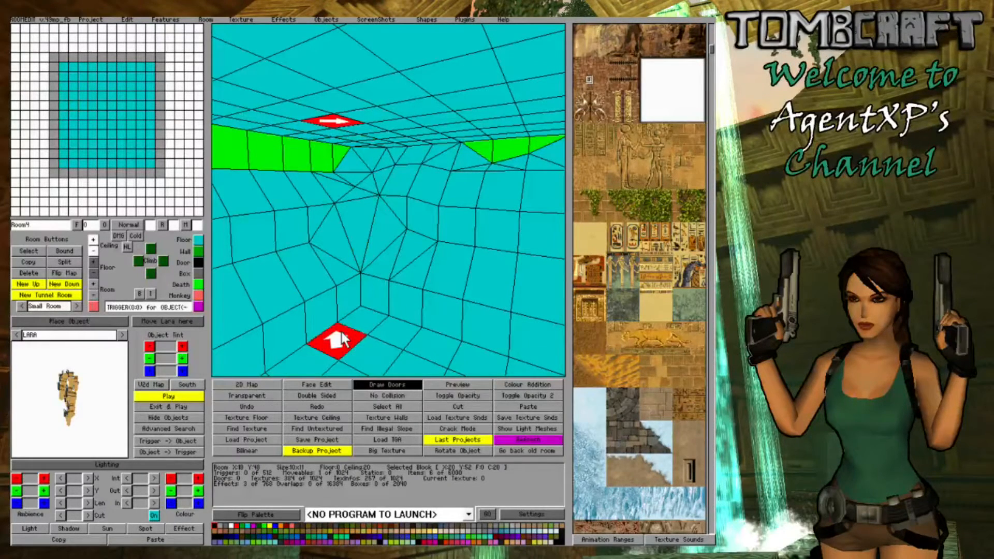
click(93, 261)
- Raise the floor corners of the block at X:20 Y:51 to blend it into the surrounding rock slopes
click(380, 317)
ctrl+click(363, 317)
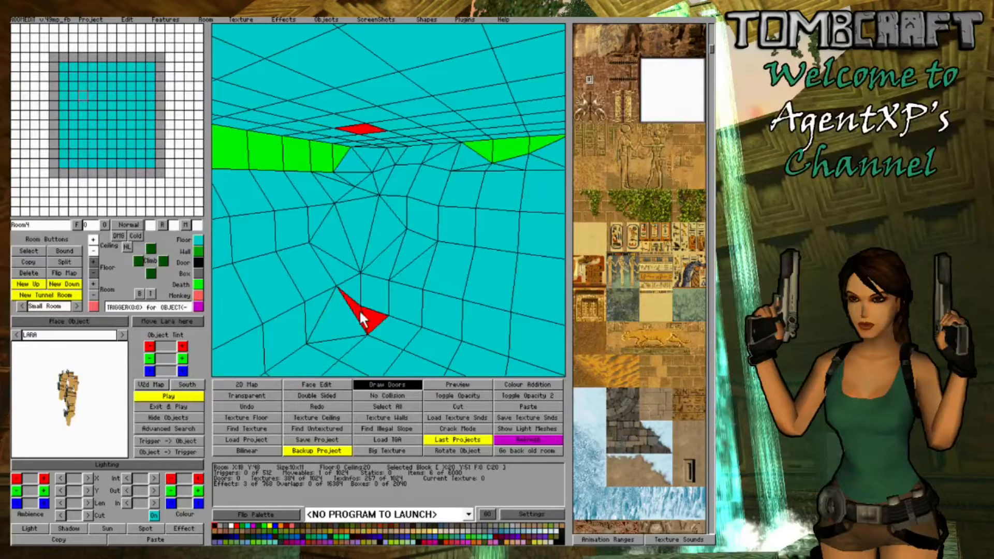
click(93, 261)
ctrl+click(378, 311)
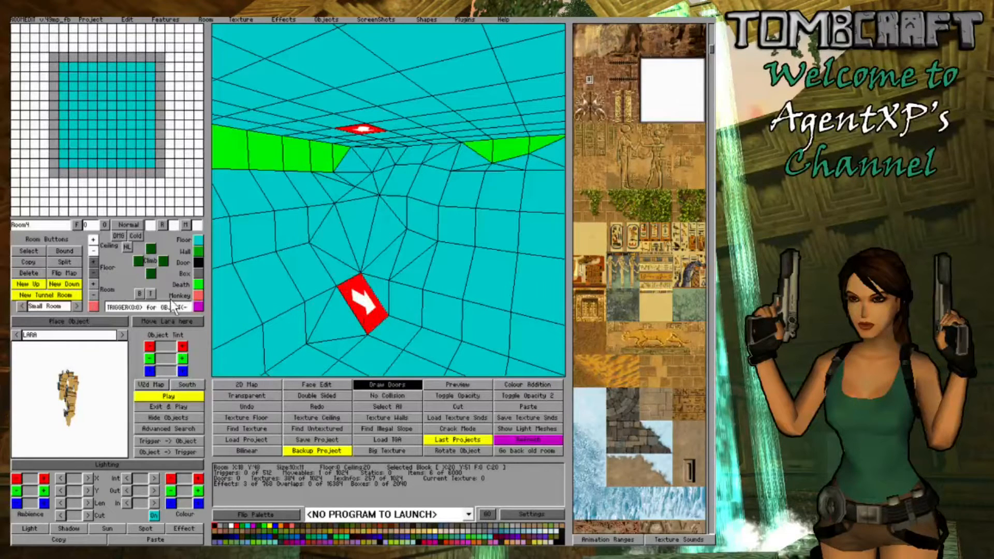
click(94, 261)
ctrl+click(370, 308)
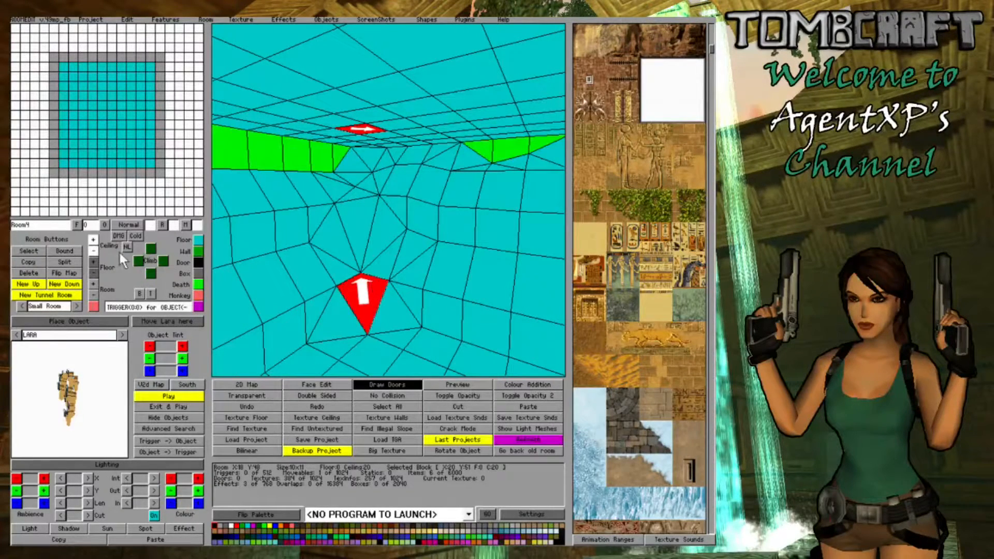
click(93, 262)
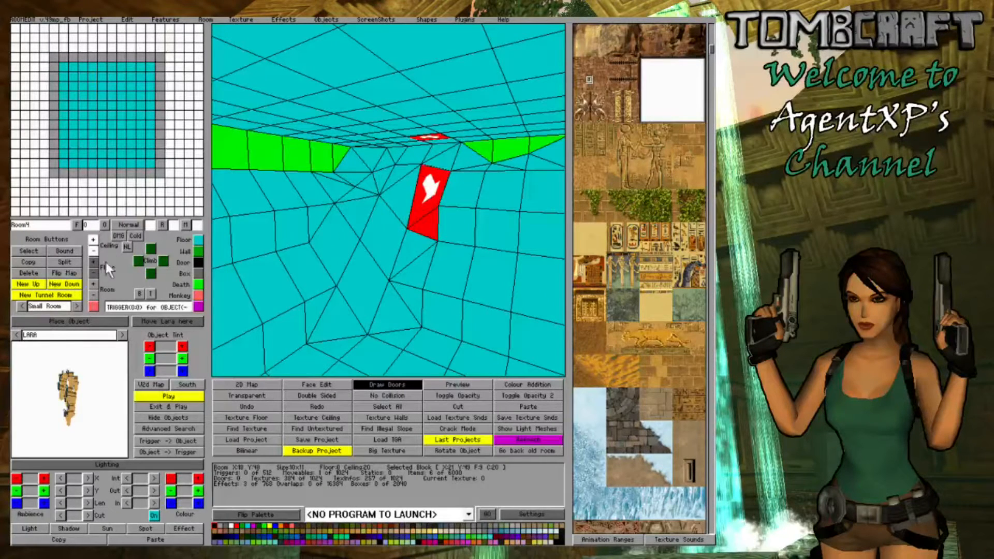
- Lower one floor corner of the block at X:21 Y:49 on the sloped wall
click(92, 269)
click(92, 269)
click(92, 269)
- Raise the floor corner of the block at X:18 Y:50 towards the ceiling
click(310, 269)
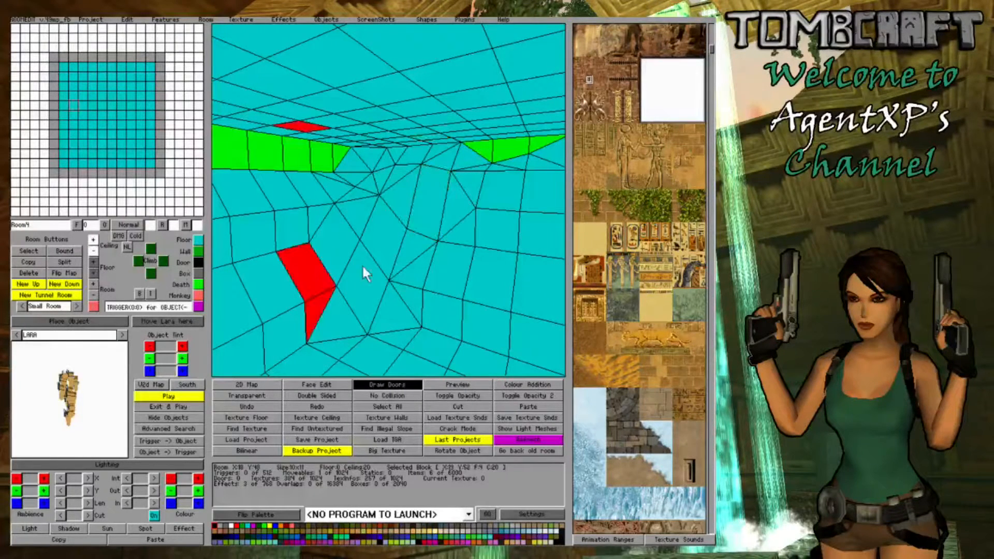
click(330, 200)
click(94, 260)
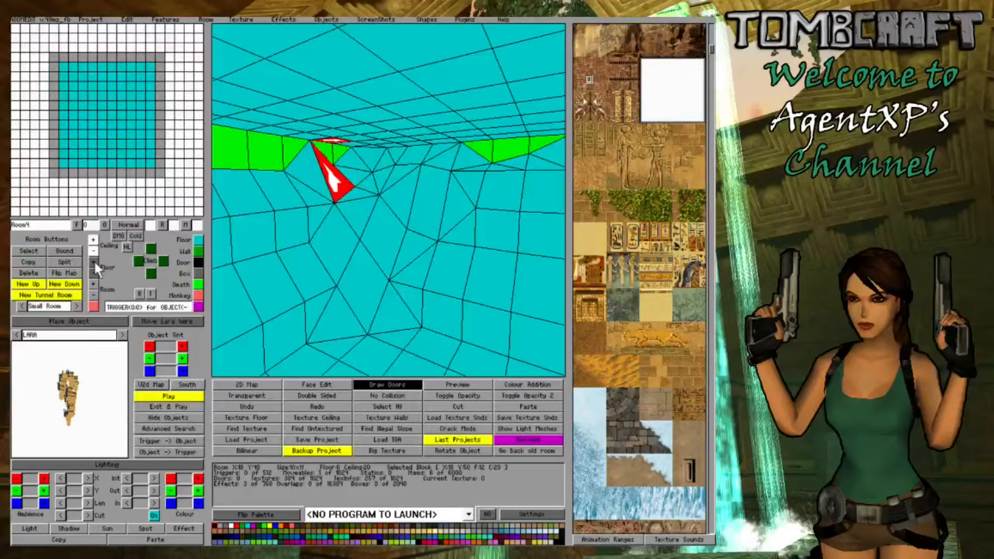
- Raise floor corners of the blocks at X:18 Y:50 and X:19 Y:50 on the rock slope
click(94, 261)
click(94, 261)
click(95, 261)
click(361, 254)
click(365, 212)
click(365, 209)
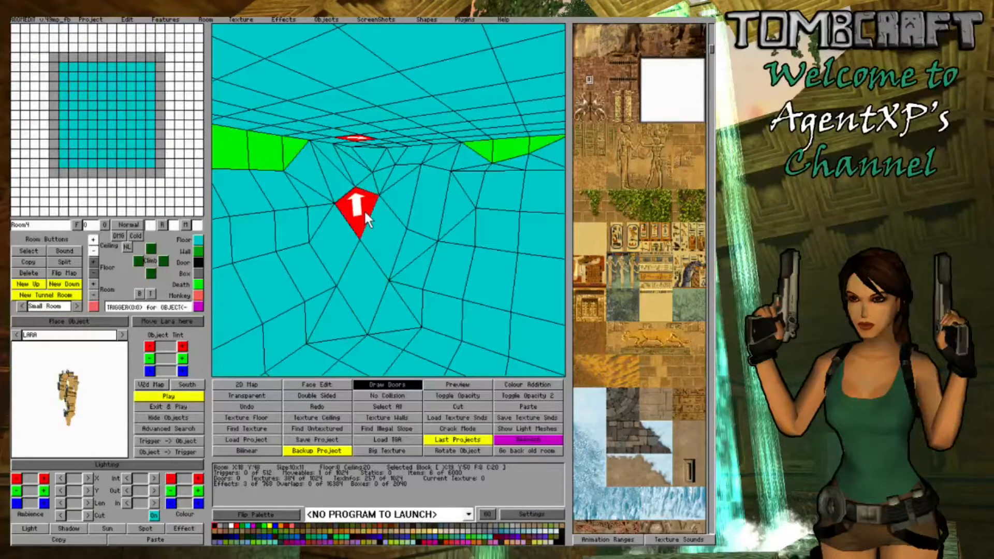
click(96, 263)
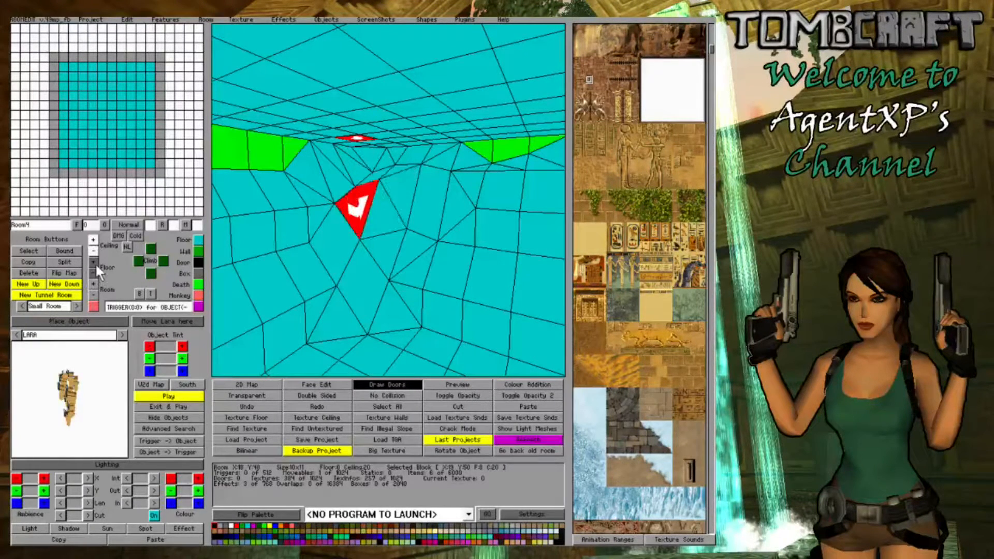
click(369, 189)
click(368, 189)
click(368, 190)
- Raise two adjacent floor corners of the block at X:22 Y:51 so it slopes up to the wall
click(426, 342)
click(425, 342)
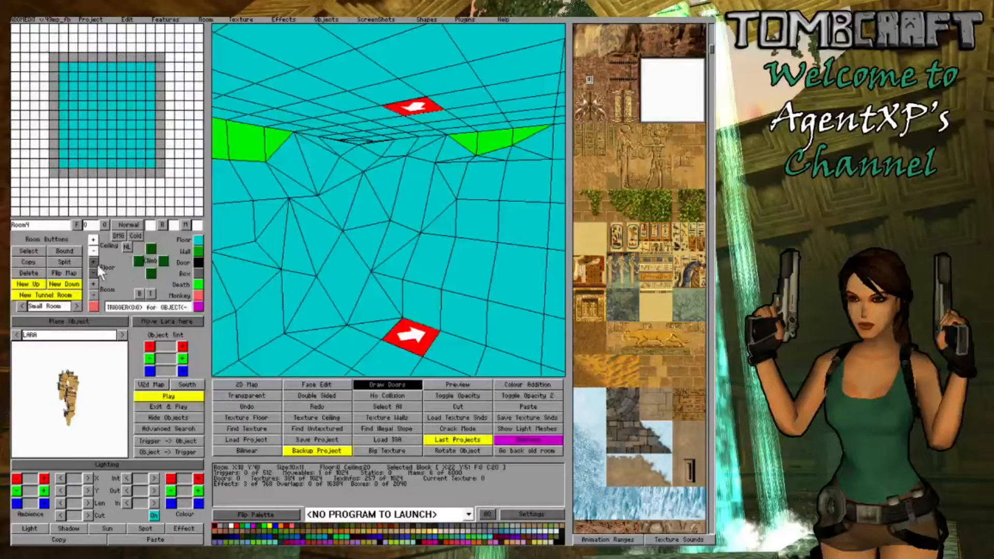
click(93, 262)
click(91, 261)
click(90, 261)
click(411, 323)
click(412, 323)
click(410, 321)
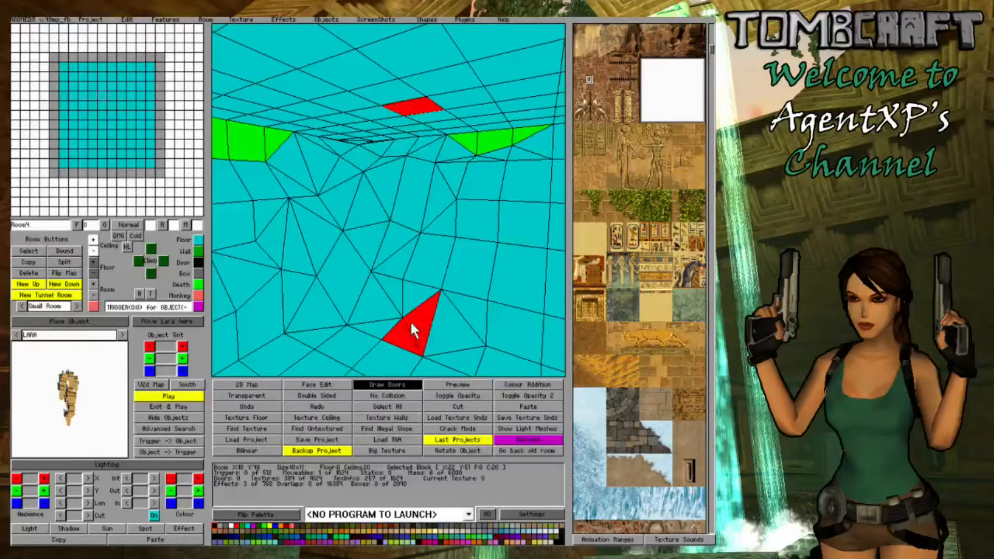
click(410, 322)
click(92, 265)
click(92, 265)
click(92, 264)
click(92, 264)
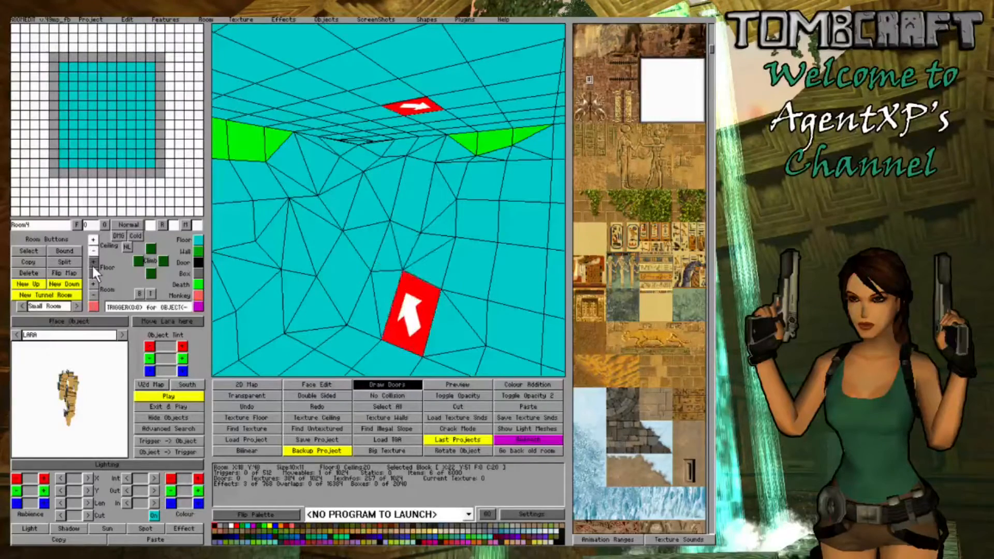
click(92, 264)
- Lower the two adjoining floor blocks next to X:19 Y:53 at the foot of the adjoining stepped wall
click(432, 317)
right_drag(432, 318, 383, 311)
drag(346, 253, 321, 243)
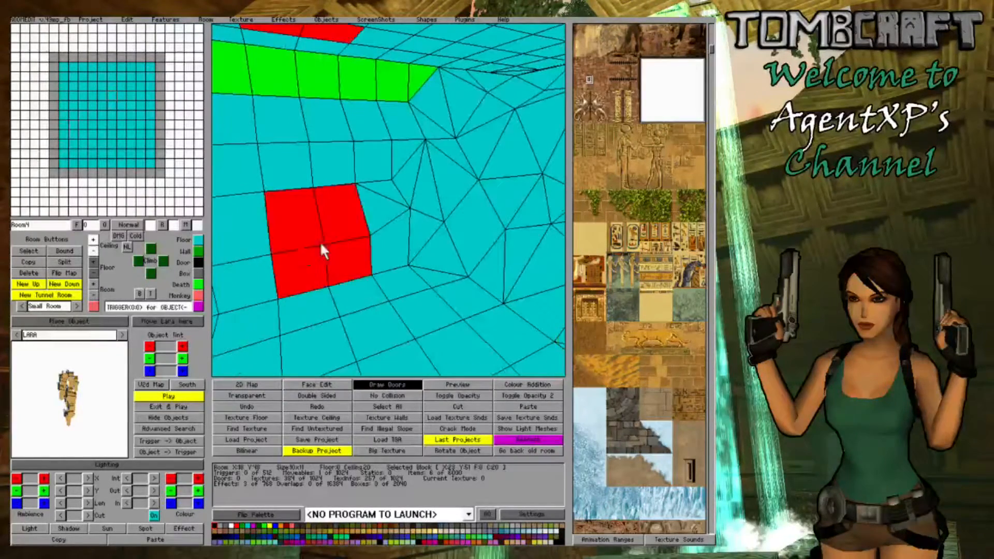
click(92, 273)
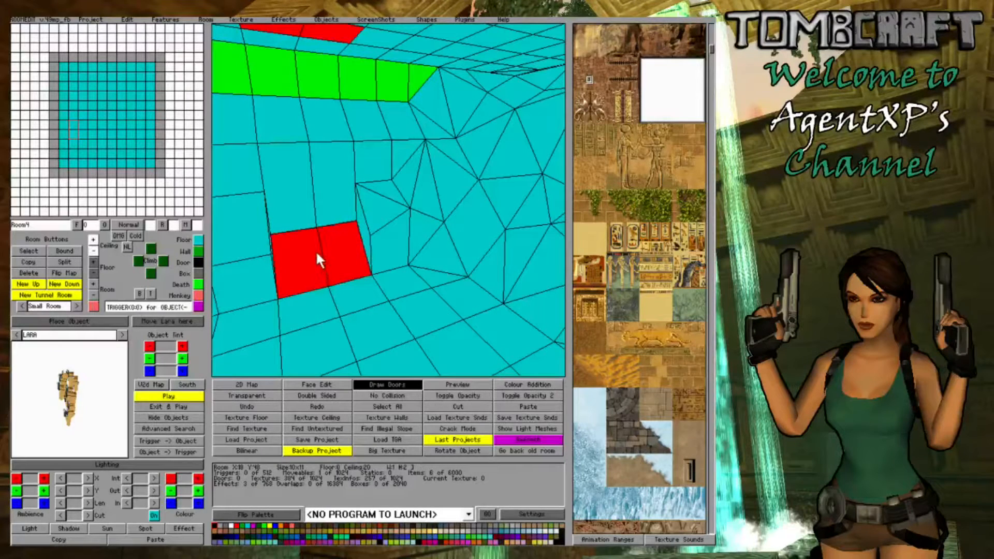
- Lower the floor edge of the block at X:19 Y:53 so it slopes down to the two lowered blocks
click(349, 236)
click(362, 230)
click(362, 231)
click(363, 232)
click(362, 232)
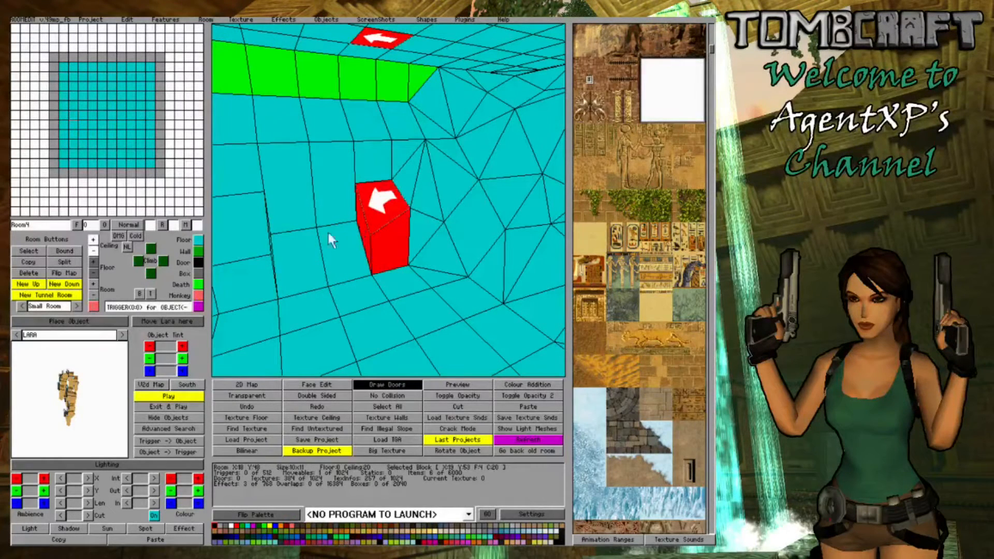
click(94, 274)
- Lower the upper block at X:18 Y:54 and the adjacent floor edge of the block at X:18 Y:53
click(336, 169)
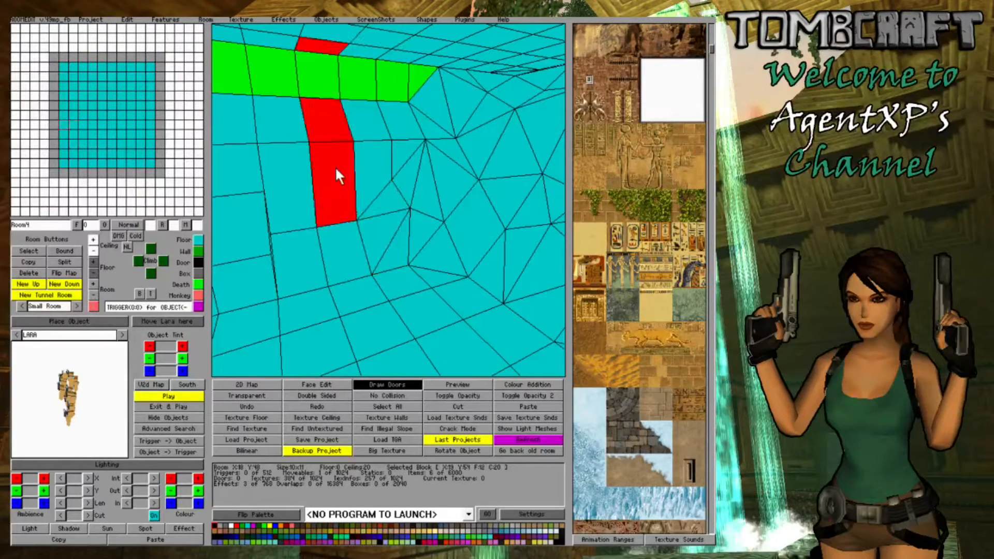
click(94, 262)
click(388, 138)
click(388, 138)
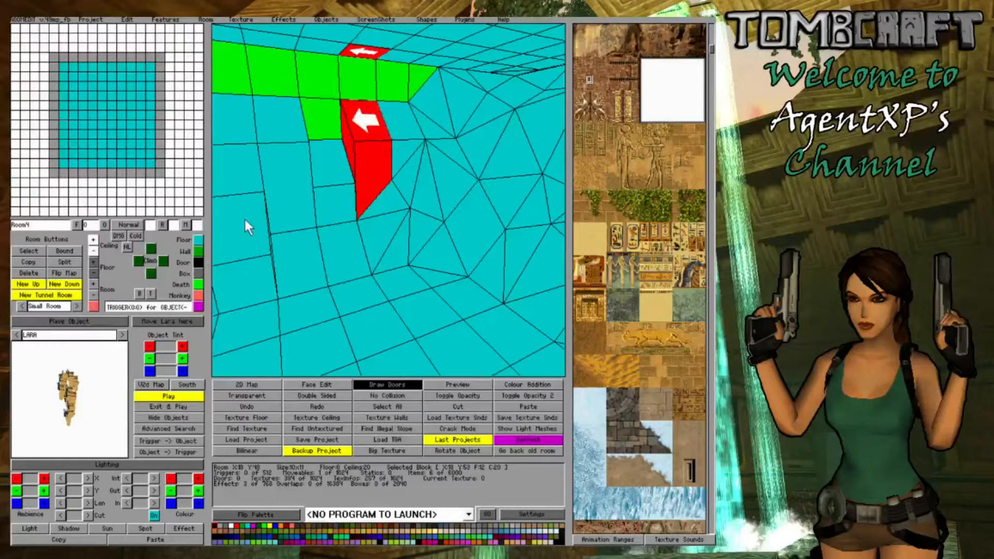
click(94, 273)
- Raise one floor corner of the block at X:18 Y:52 towards the ceiling
click(427, 262)
key(Right)
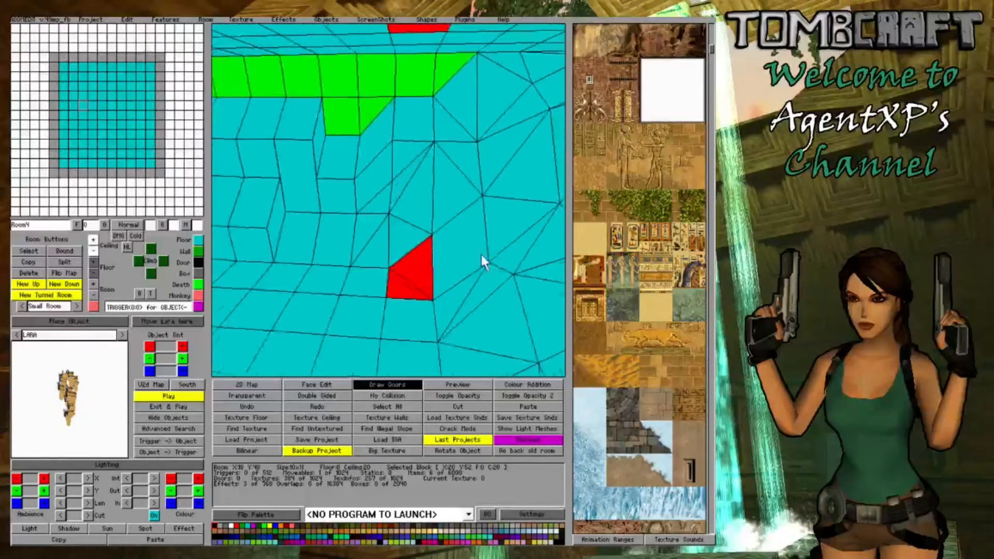
click(418, 145)
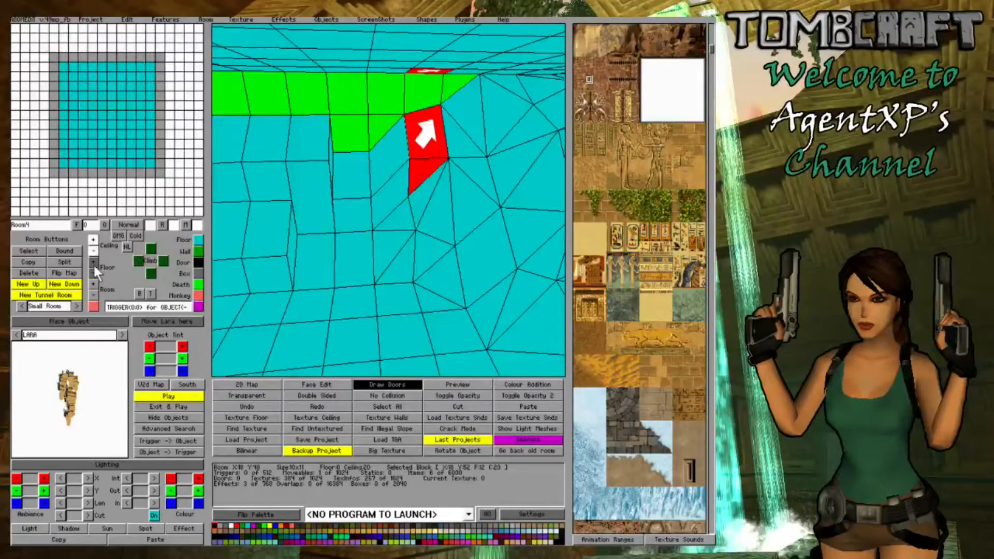
click(392, 279)
- Raise a row of three floor blocks at the foot of the other sloped wall to form a step
click(429, 264)
key(Right)
key(Right)
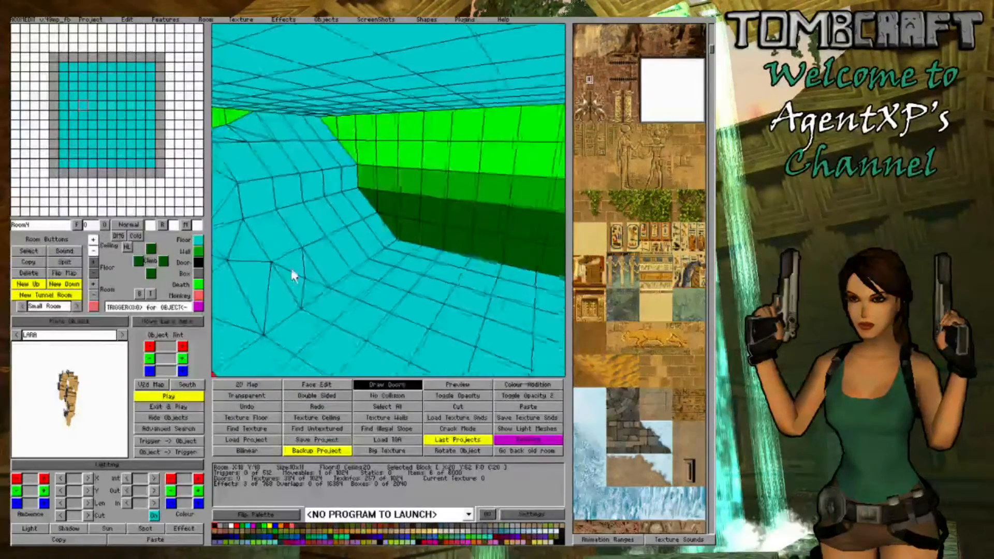
key(Right)
mouse_move(411, 282)
mouse_down()
mouse_move(490, 282)
mouse_move(422, 278)
mouse_up()
click(93, 262)
key(Right)
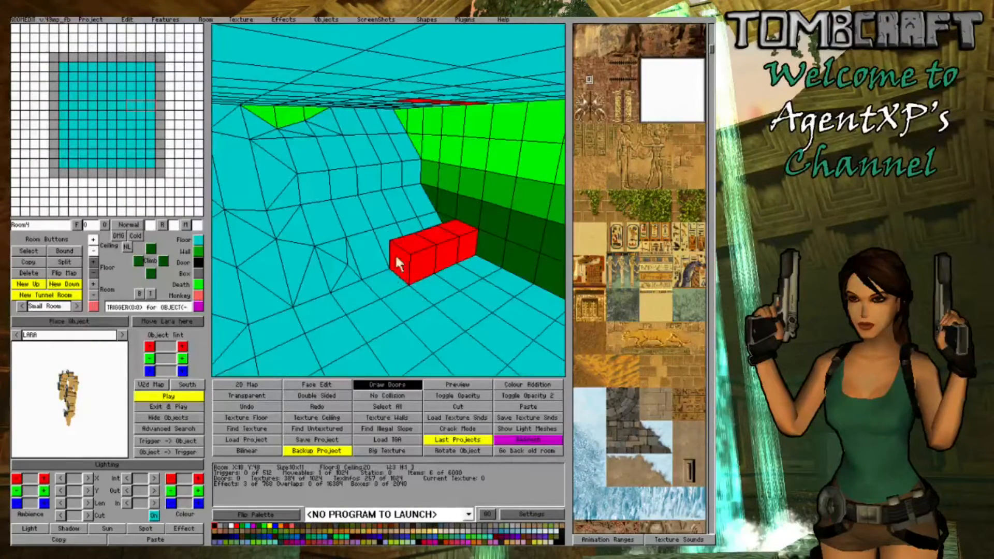
- Raise the lower floor edge of the three sloped blocks directly behind the new step
drag(388, 243, 455, 223)
click(434, 219)
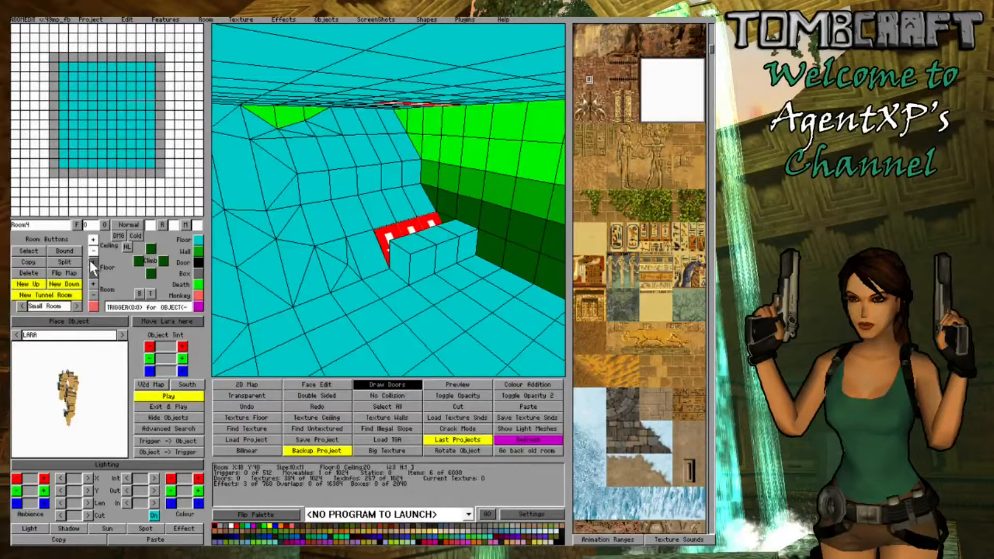
click(303, 272)
right_drag(406, 202, 373, 233)
- Lower the outer floor edge of the three step blocks so they slope down to the room floor
drag(438, 266, 518, 304)
click(520, 306)
click(520, 305)
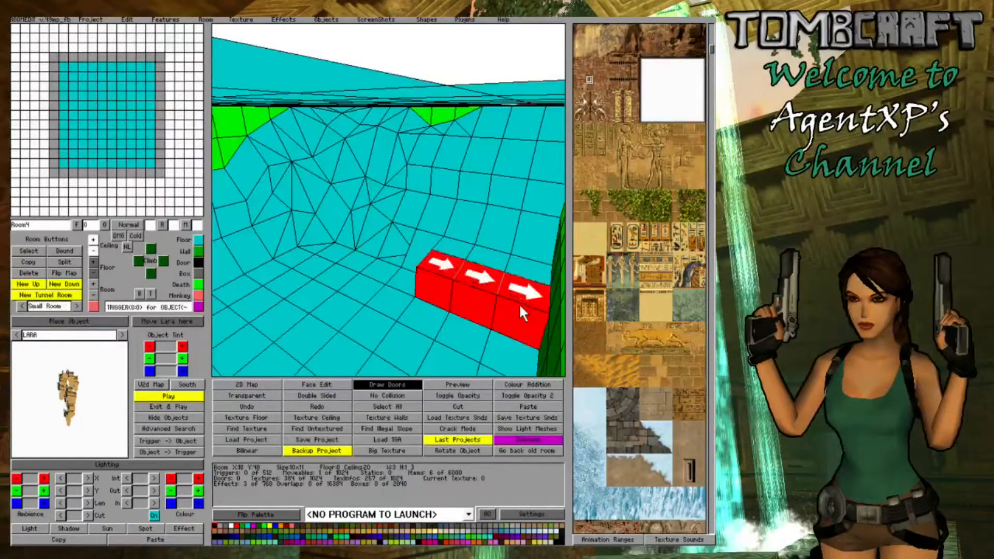
click(520, 306)
click(92, 272)
- Raise the lower floor edge of the three blocks higher on the slope to form a ledge
click(350, 275)
right_drag(350, 274, 362, 152)
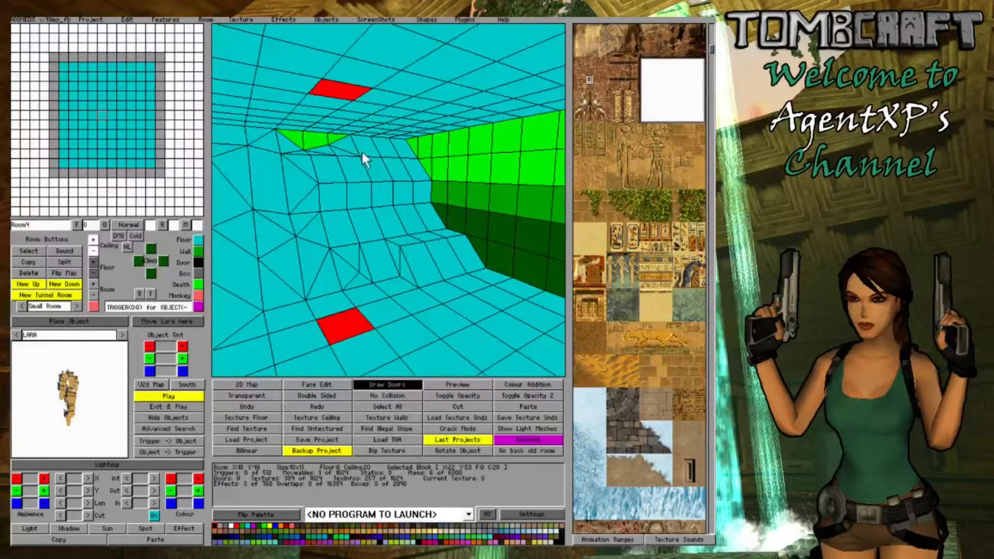
drag(434, 218, 393, 222)
click(393, 222)
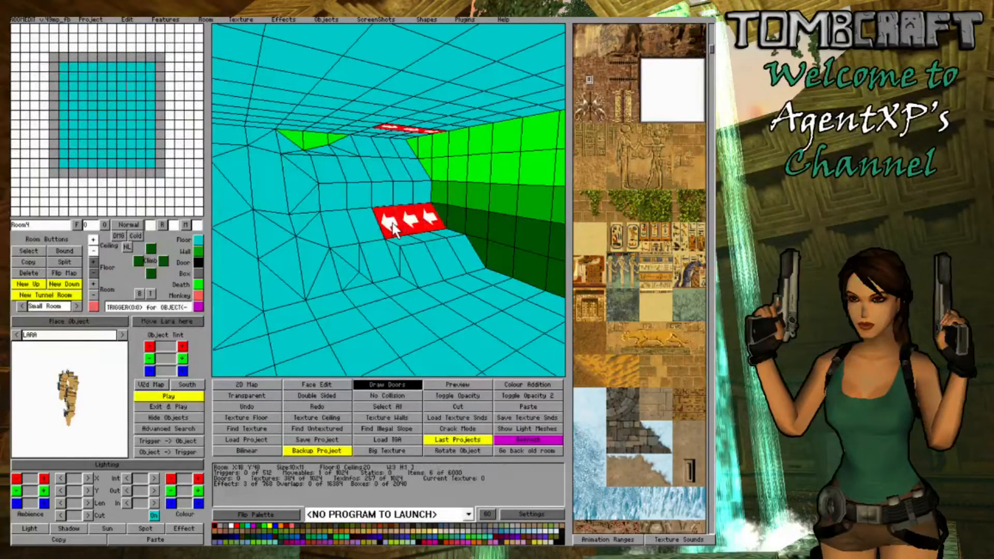
click(392, 222)
click(392, 223)
click(393, 222)
click(93, 262)
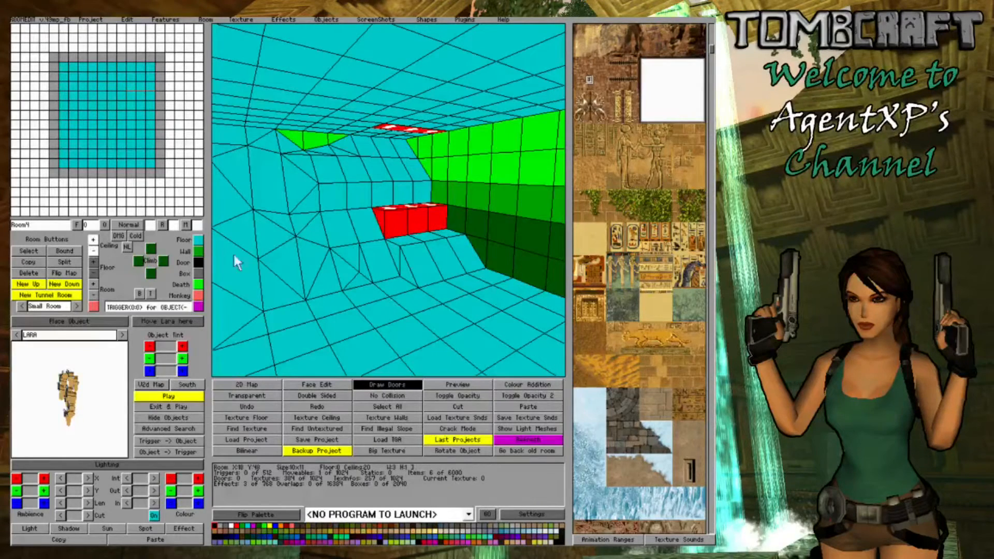
- Raise the upper floor edge of the three blocks below the ledge to close the vertical gap
right_drag(413, 218, 418, 247)
mouse_move(402, 226)
mouse_down()
mouse_move(452, 207)
mouse_move(403, 220)
mouse_up()
click(454, 212)
click(403, 222)
click(403, 220)
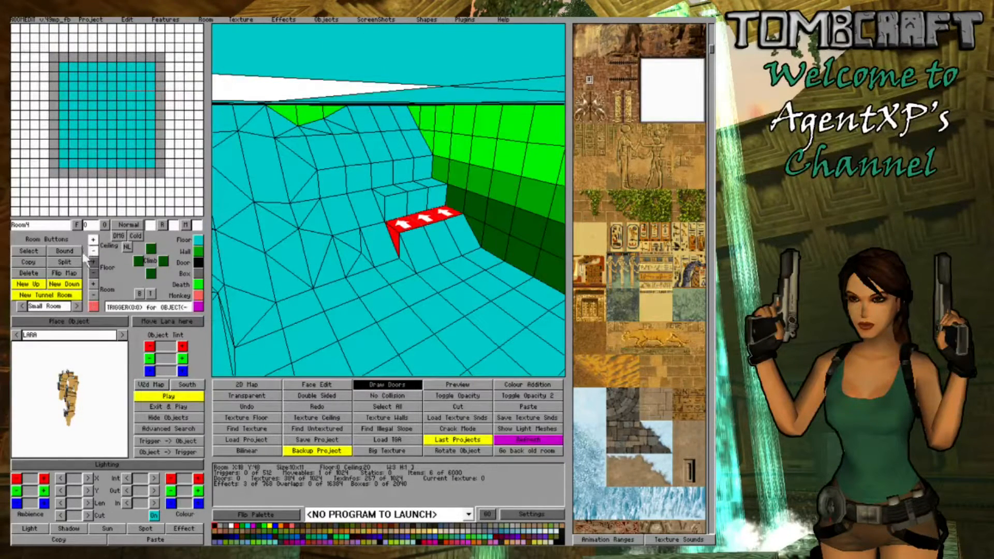
click(94, 262)
- Lower the upper wall block at X:24 Y:49 to floor height 11 and adjust the shape beside it
click(383, 246)
right_drag(386, 247, 309, 223)
click(358, 231)
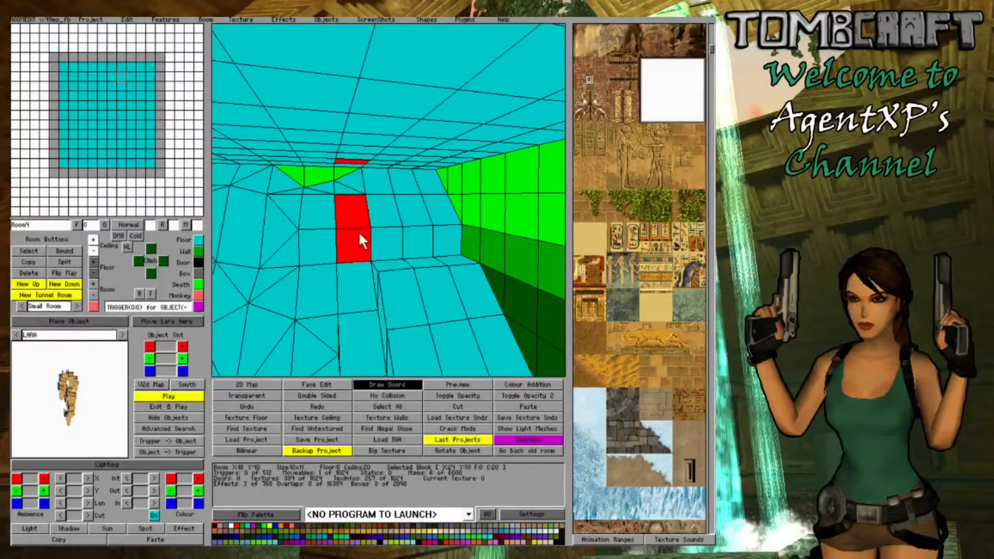
click(90, 269)
right_drag(300, 276, 338, 275)
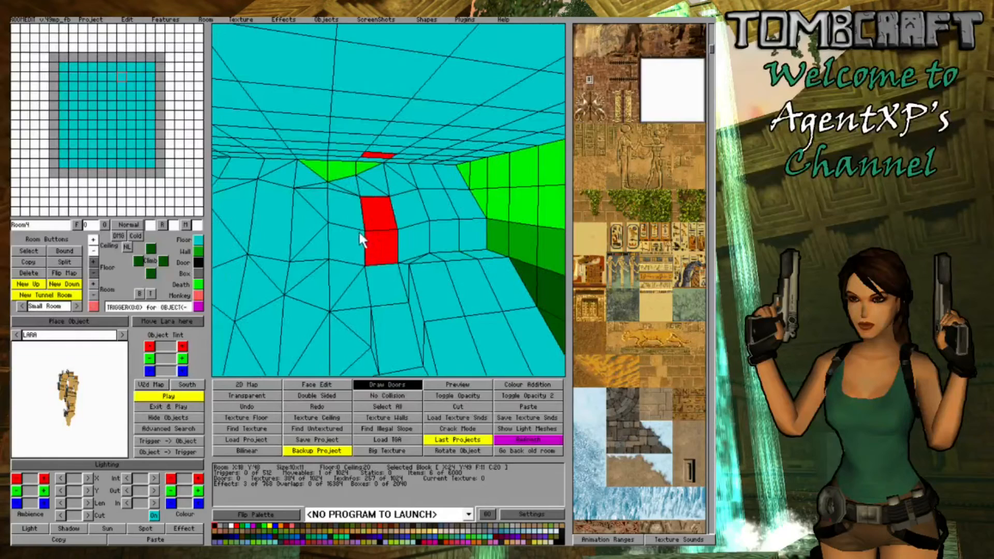
click(361, 239)
click(94, 262)
- Lower the upper wall block at X:26 Y:49 to floor height 11
click(325, 285)
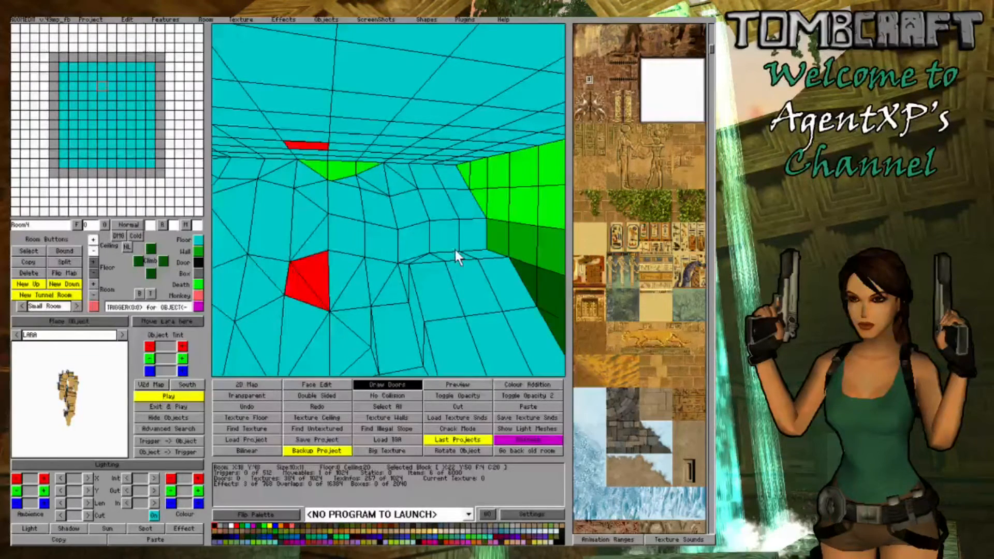
mouse_move(455, 250)
right_down()
mouse_move(433, 275)
mouse_move(455, 247)
right_up()
click(452, 232)
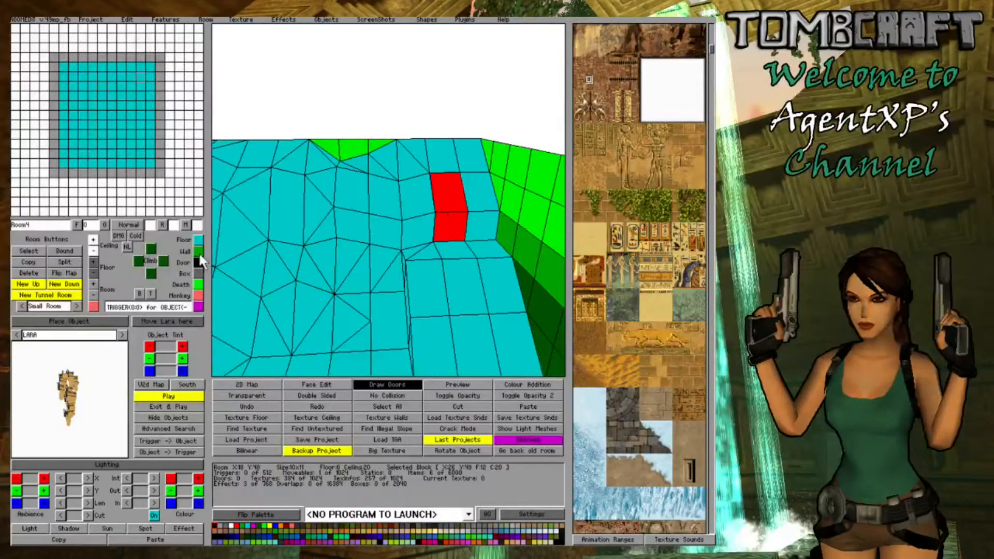
click(94, 273)
- Raise the single ledge block directly below the X:26 Y:49 block
right_drag(395, 298, 452, 265)
click(486, 234)
click(488, 238)
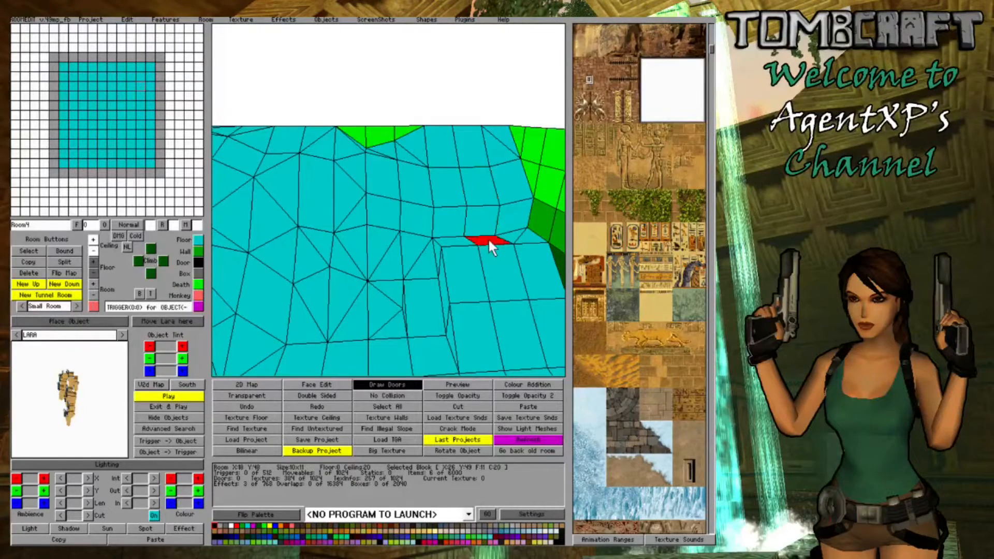
click(94, 262)
click(94, 262)
- Raise the floor of the block at X:25 Y:52 at the foot of the slope
click(426, 308)
right_drag(426, 309, 501, 262)
click(478, 285)
click(94, 262)
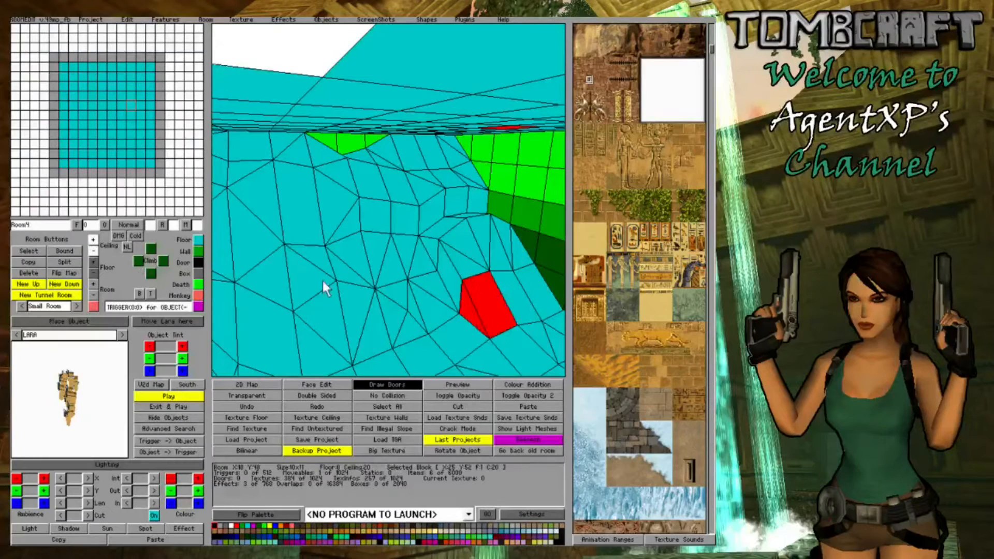
- Raise one floor edge of the three ledge blocks together
right_drag(322, 280, 503, 225)
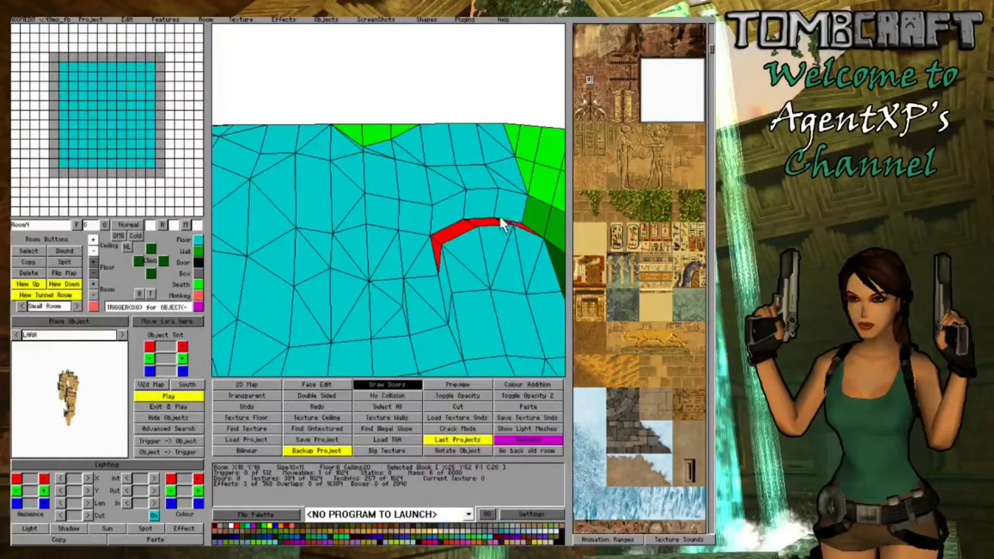
click(519, 221)
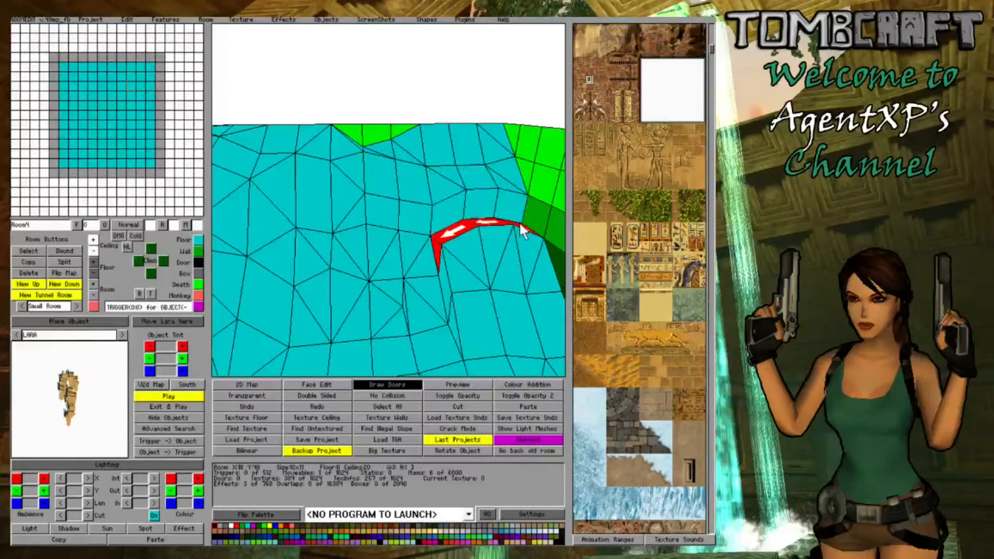
click(95, 261)
- Raise one floor edge of the blocks at X:24 Y:50 and Y:51, and one floor side of the block at X:24 Y:52
mouse_move(344, 287)
right_down()
mouse_move(390, 266)
mouse_move(317, 285)
mouse_move(273, 275)
mouse_move(291, 284)
mouse_move(340, 278)
right_up()
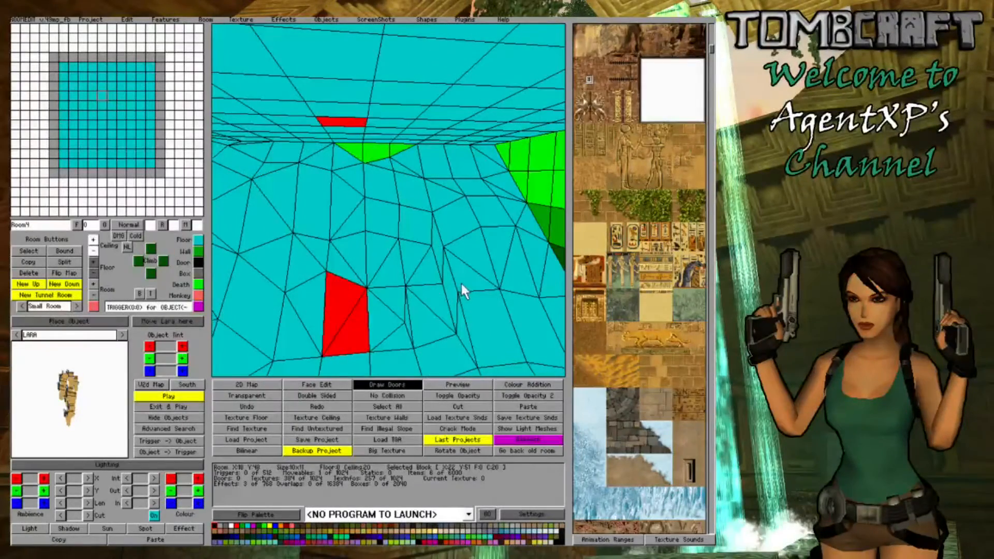
click(427, 292)
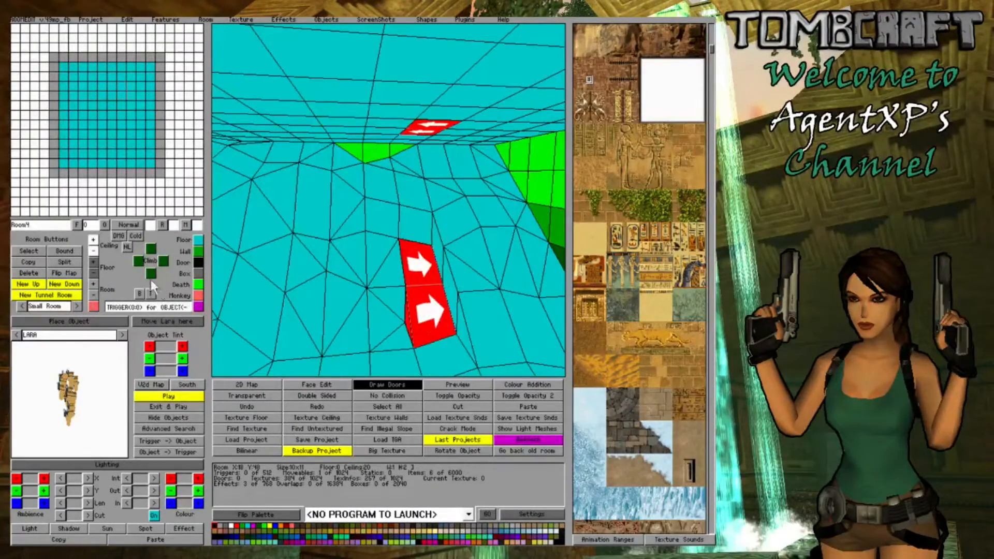
click(93, 261)
click(400, 274)
right_drag(416, 276, 462, 345)
click(462, 345)
click(462, 345)
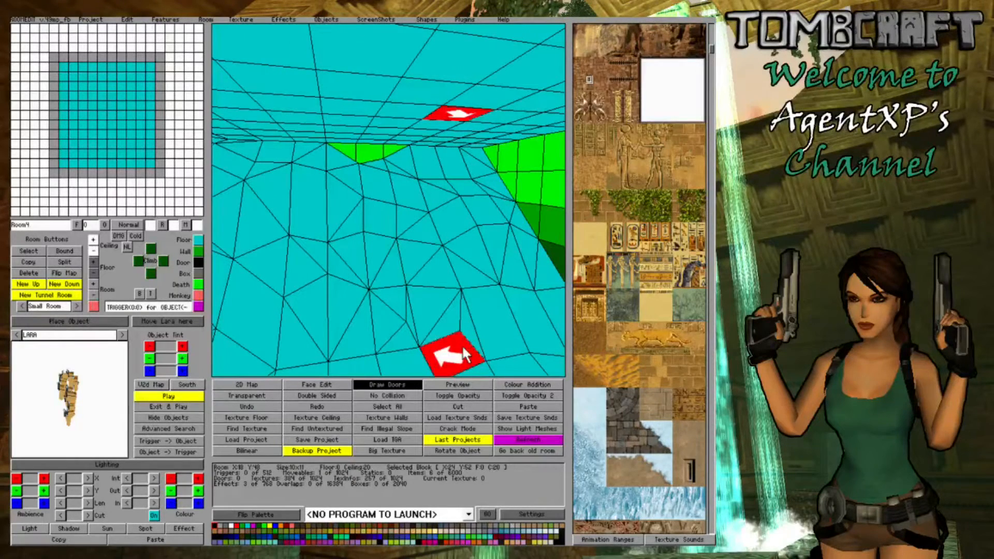
click(462, 345)
click(93, 261)
- Raise two floor corners of the block at X:23 Y:51 to blend it with the neighbouring X:24 Y:51 slope
click(361, 325)
click(390, 326)
click(390, 326)
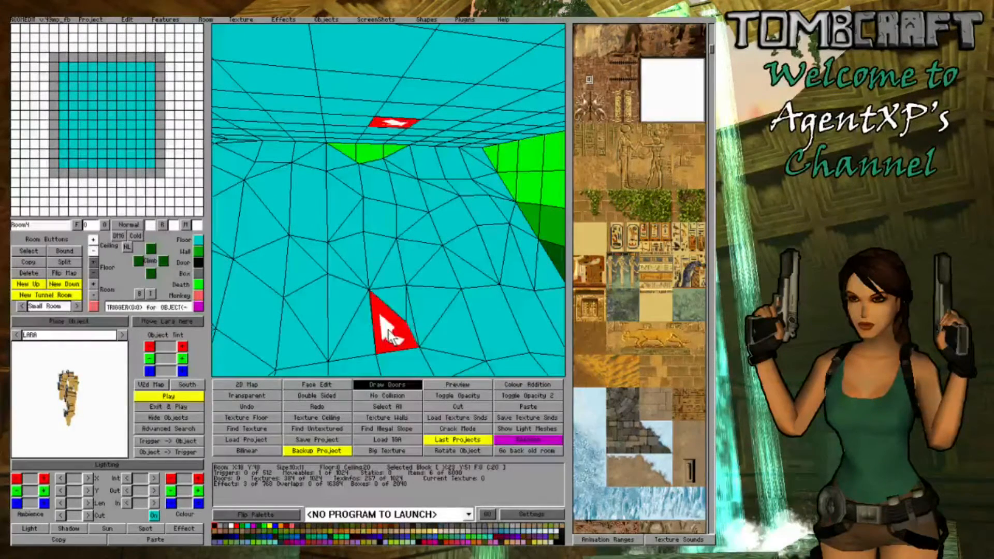
click(390, 327)
click(92, 261)
click(418, 276)
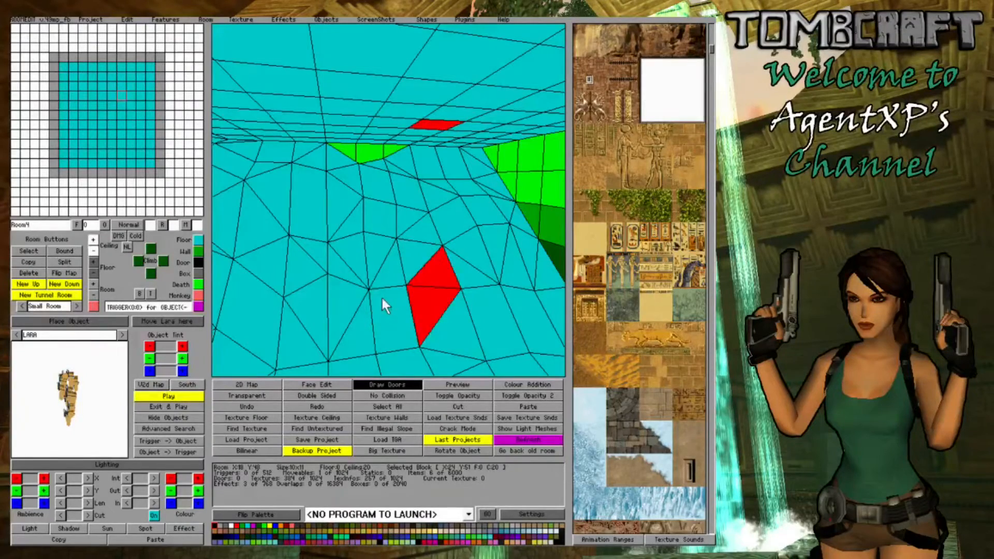
click(393, 330)
ctrl+click(393, 329)
ctrl+click(394, 329)
ctrl+click(394, 329)
click(94, 262)
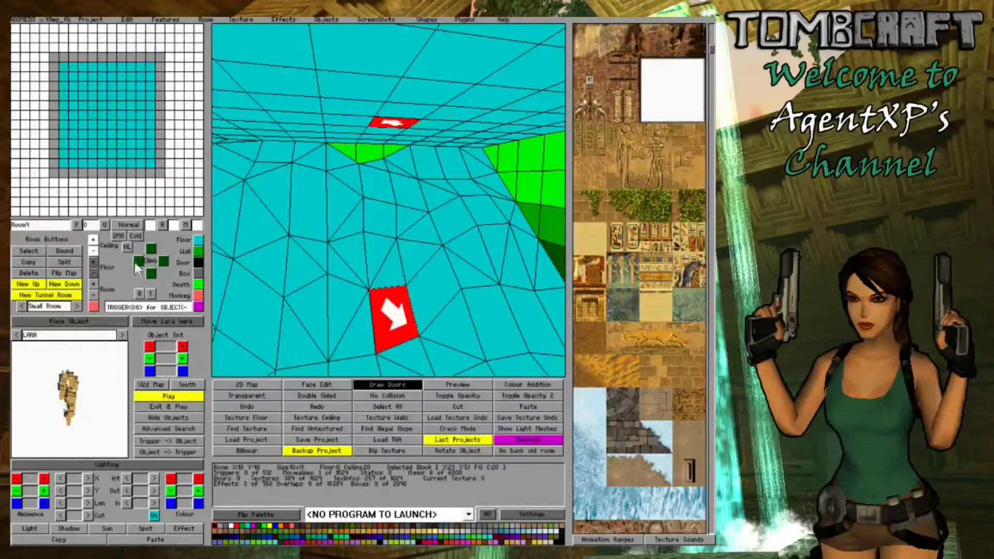
click(421, 252)
mouse_move(459, 242)
right_down()
mouse_move(335, 250)
mouse_move(473, 251)
mouse_move(445, 255)
right_up()
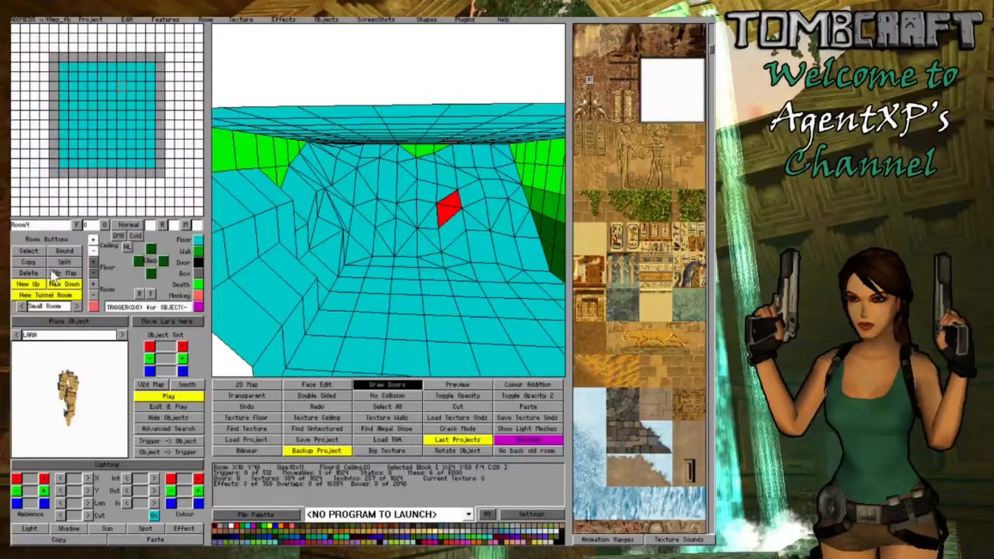
- Create a stacked downstairs room 12 clicks high beneath Room4 and open it through the new floor portal
click(66, 284)
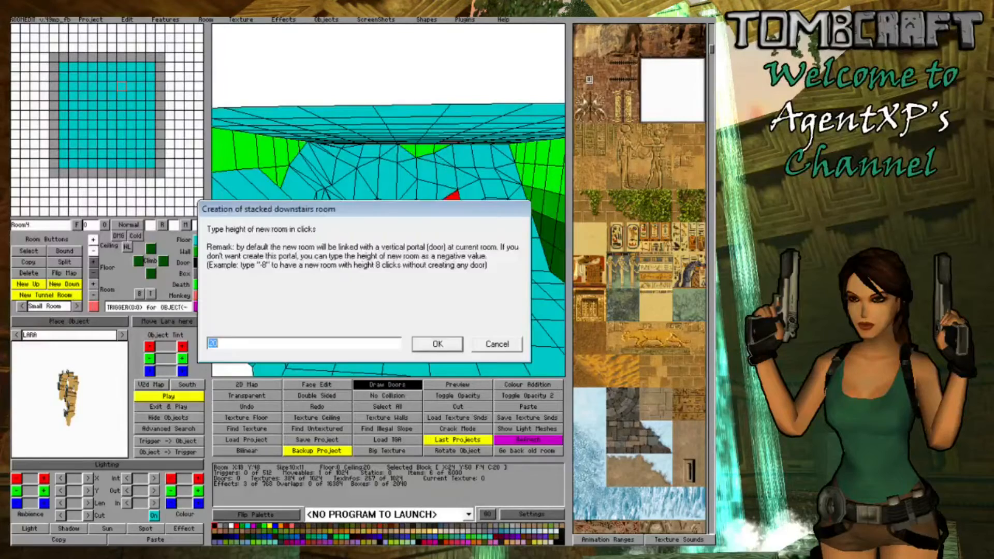
text(12)
click(422, 343)
right_click(118, 139)
click(118, 140)
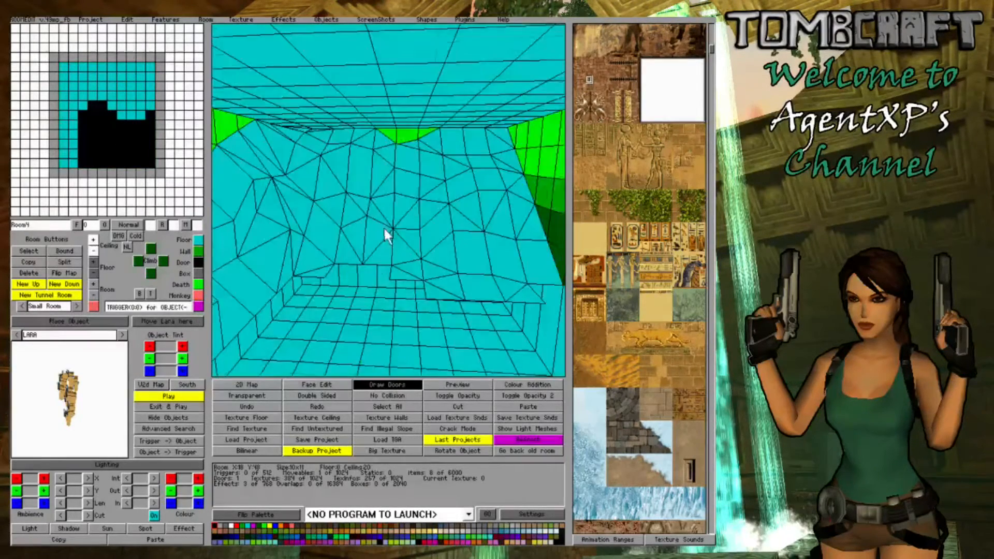
right_drag(385, 228, 358, 220)
right_click(110, 145)
click(110, 146)
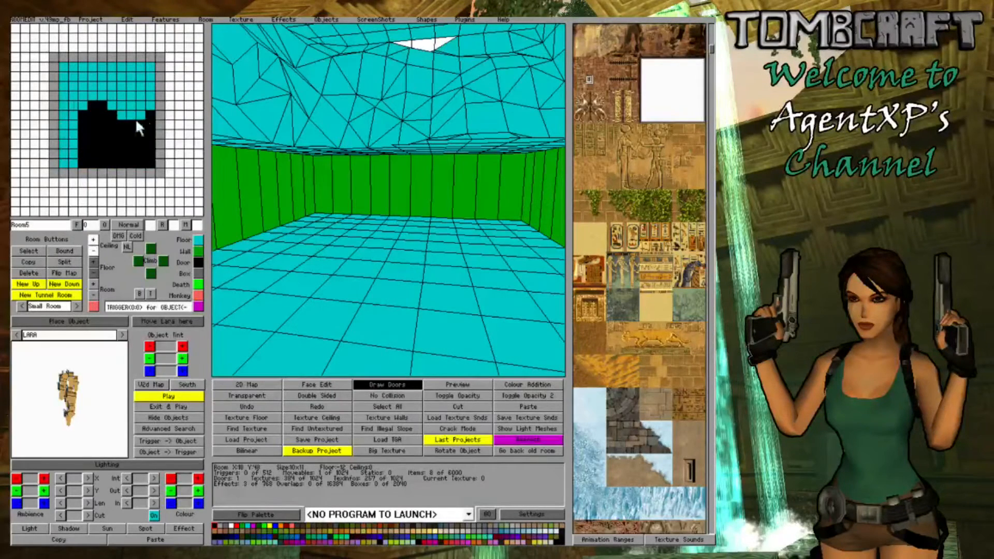
- Turn the 2 by 11 strip of blocks along one side of Room5 into wall and divide it into horizontal bands
drag(61, 70, 72, 161)
click(197, 251)
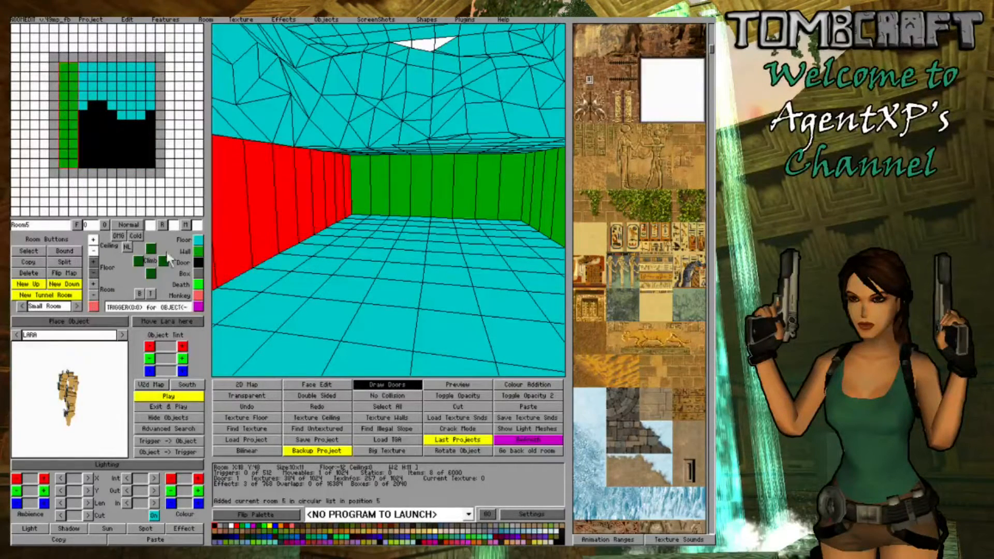
right_click(90, 263)
right_click(94, 254)
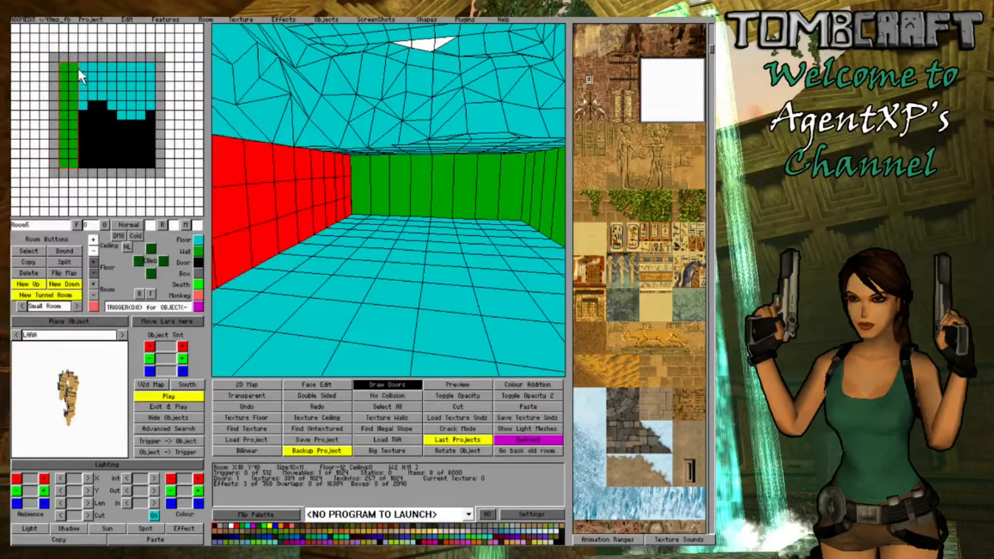
- Turn the adjoining 8 by 4 area of Room5 into wall and divide it into the same horizontal bands
drag(81, 68, 150, 97)
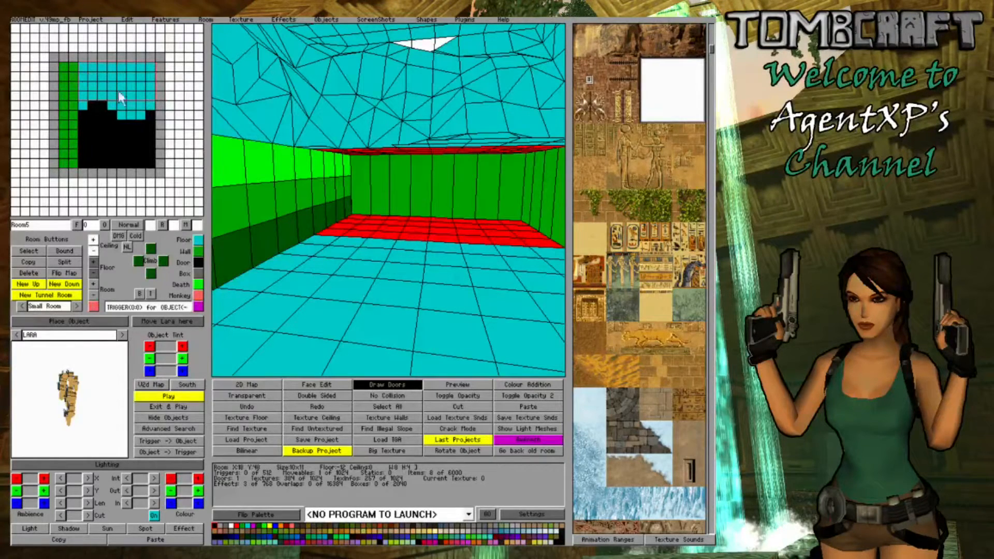
click(196, 253)
right_click(93, 262)
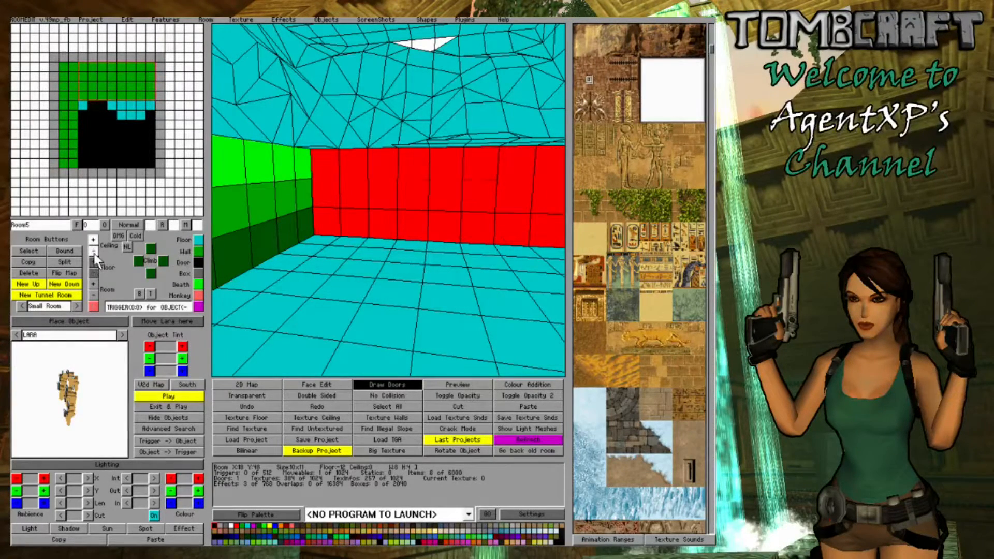
right_click(94, 253)
- Turn the remaining 4 by 1 row of blocks under the overhang into banded wall
click(322, 265)
right_drag(371, 257, 444, 161)
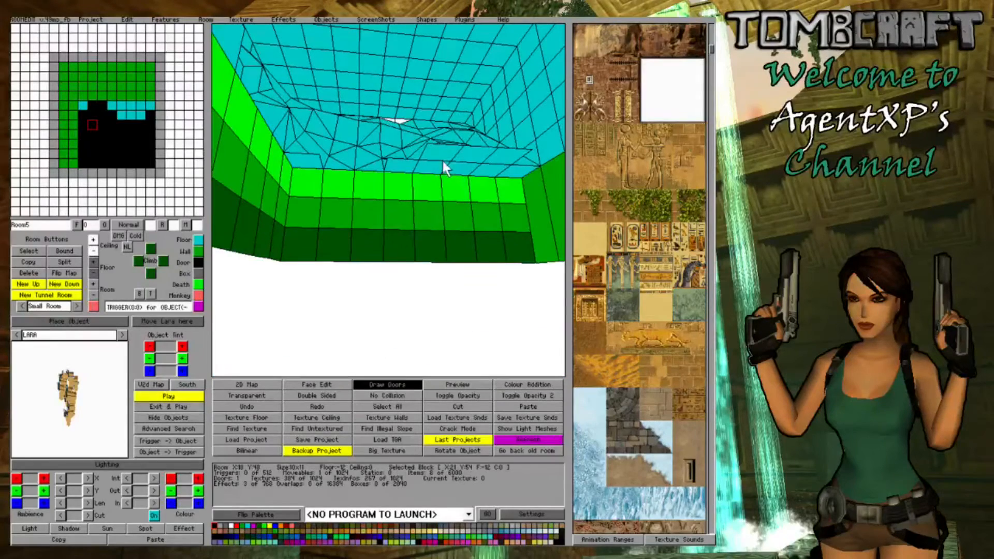
click(501, 176)
drag(501, 176, 509, 174)
click(195, 250)
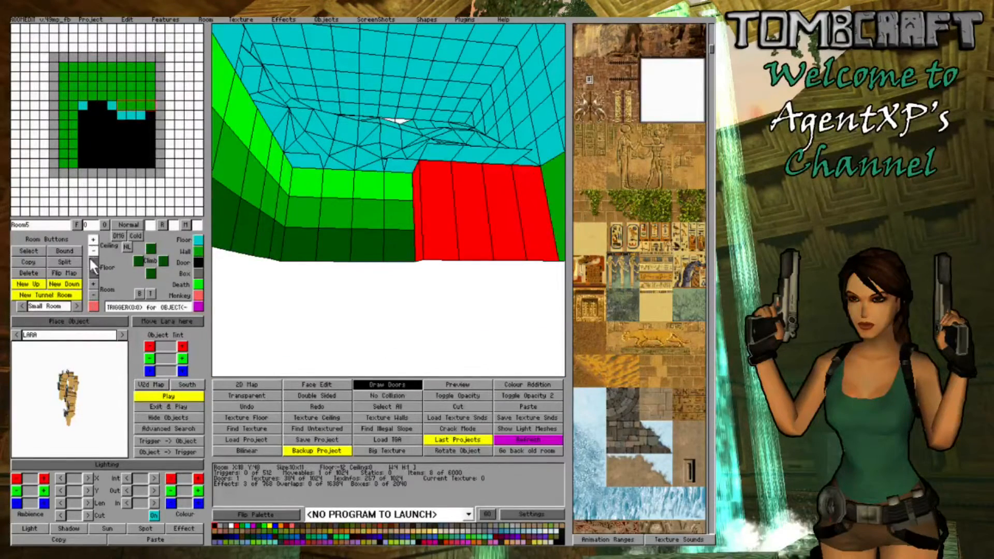
right_click(93, 259)
right_click(93, 254)
- Raise the floor of the row of six blocks along the foot of the long wall to form a ledge
right_drag(248, 269, 266, 278)
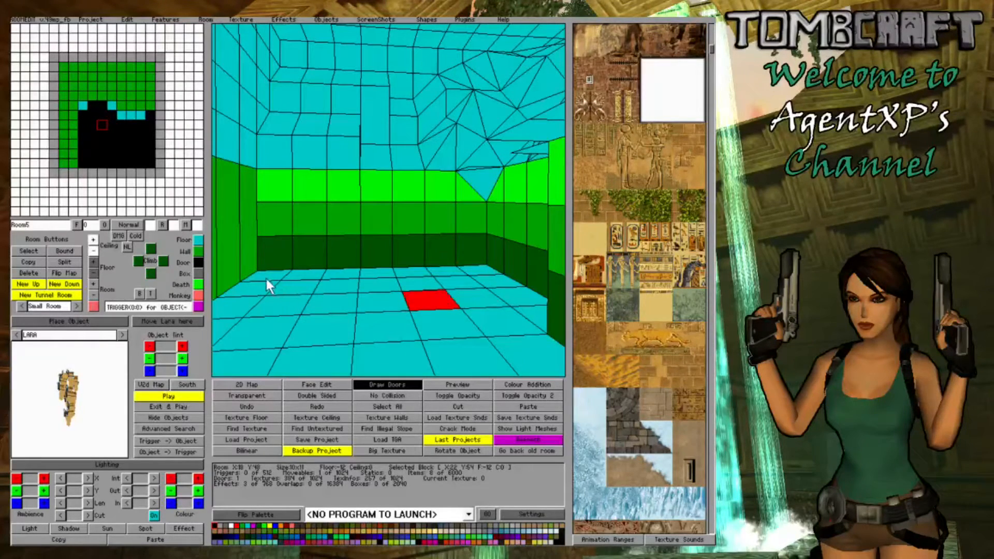
drag(266, 278, 462, 270)
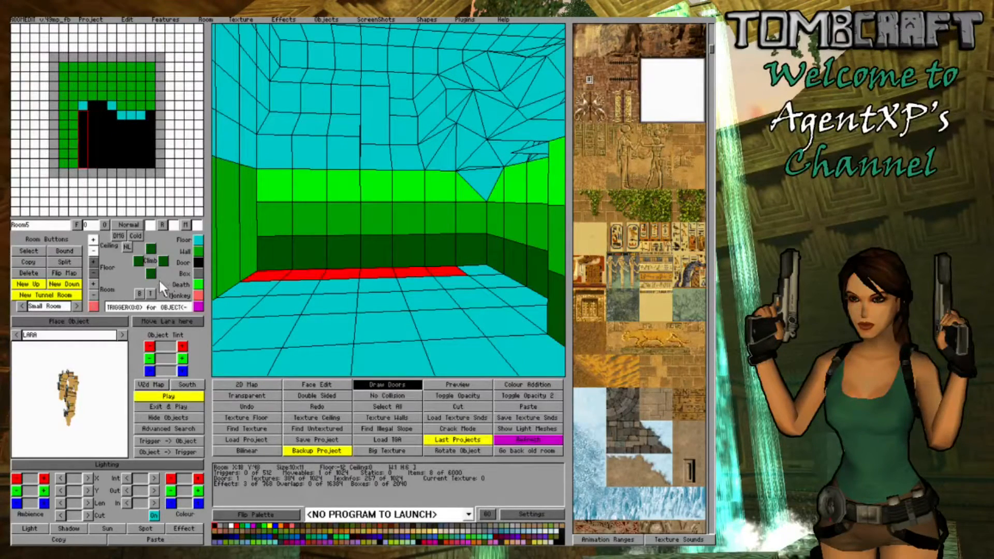
click(94, 262)
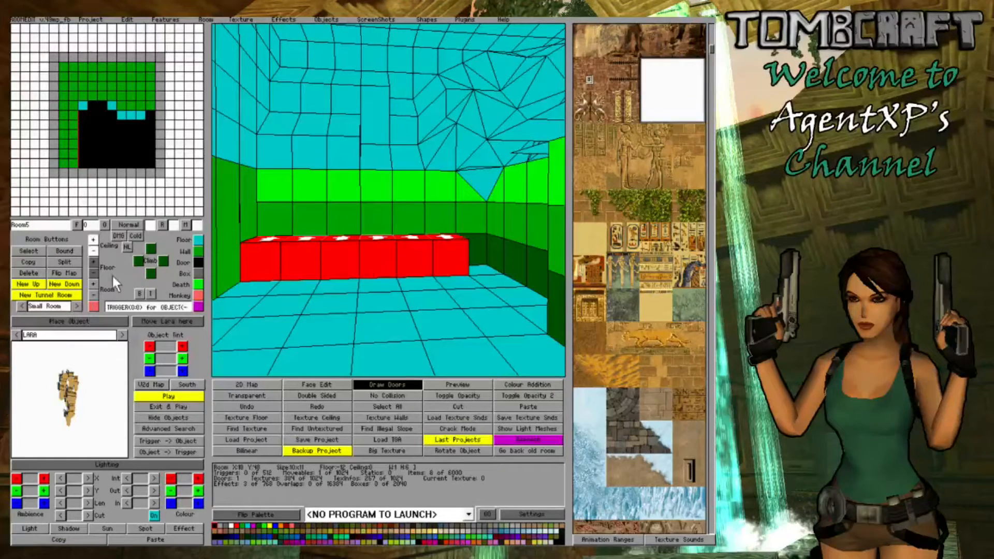
- Lower one ceiling corner of the block at X:23 Y:52 in Room5
click(334, 276)
right_drag(334, 275, 231, 244)
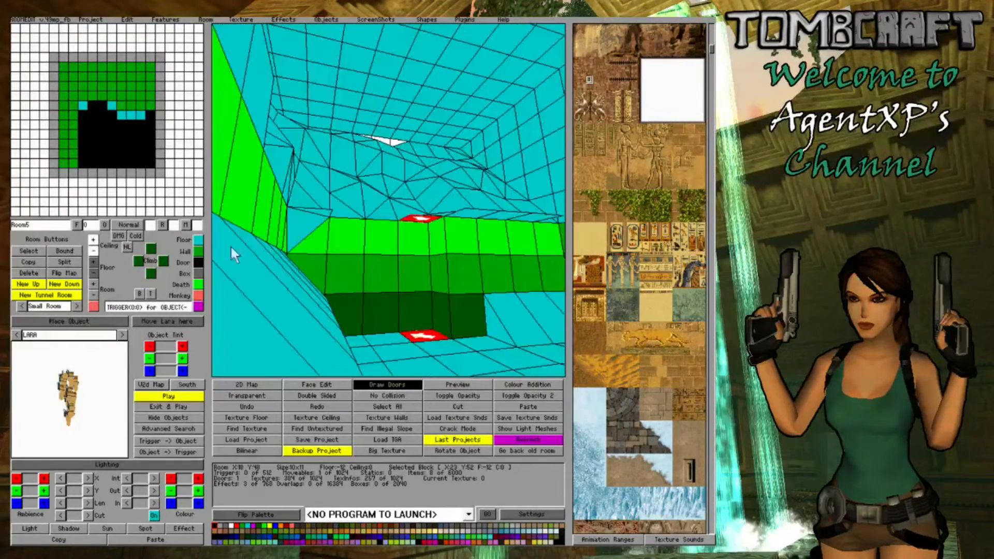
click(96, 253)
right_drag(418, 260, 398, 242)
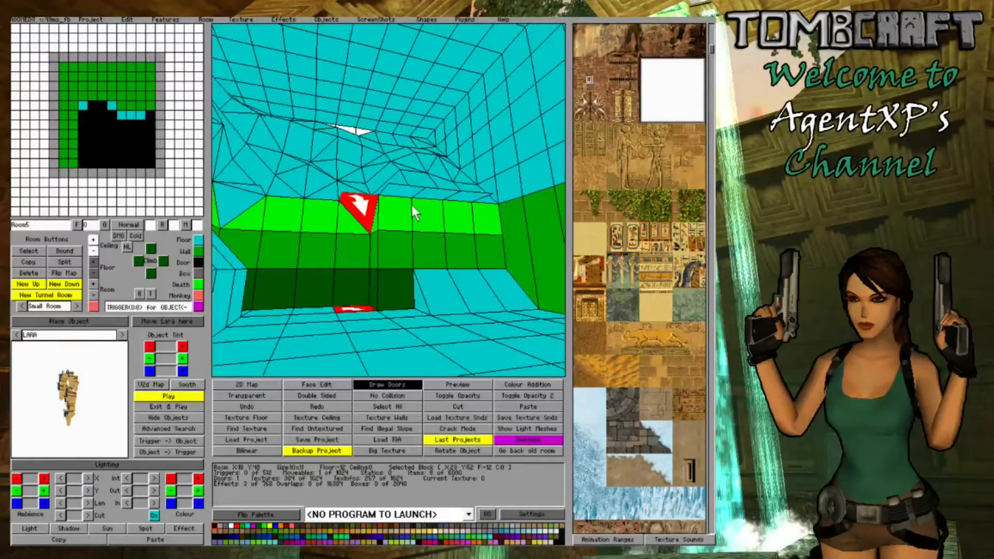
- Check the join from Room4, and lower one ceiling corner of the block at X:24 Y:53 in Room5
click(403, 189)
right_drag(403, 190, 403, 216)
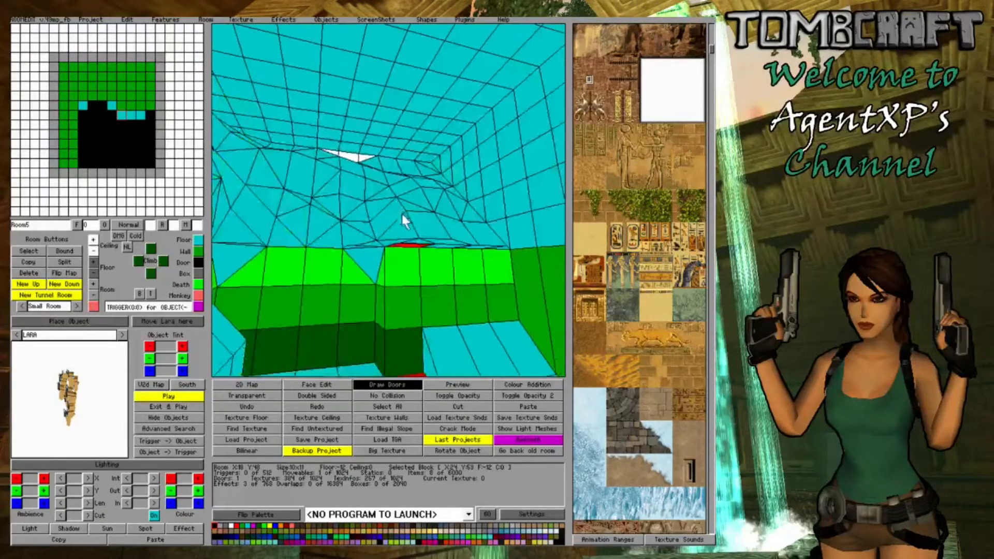
click(83, 132)
right_drag(498, 293, 464, 267)
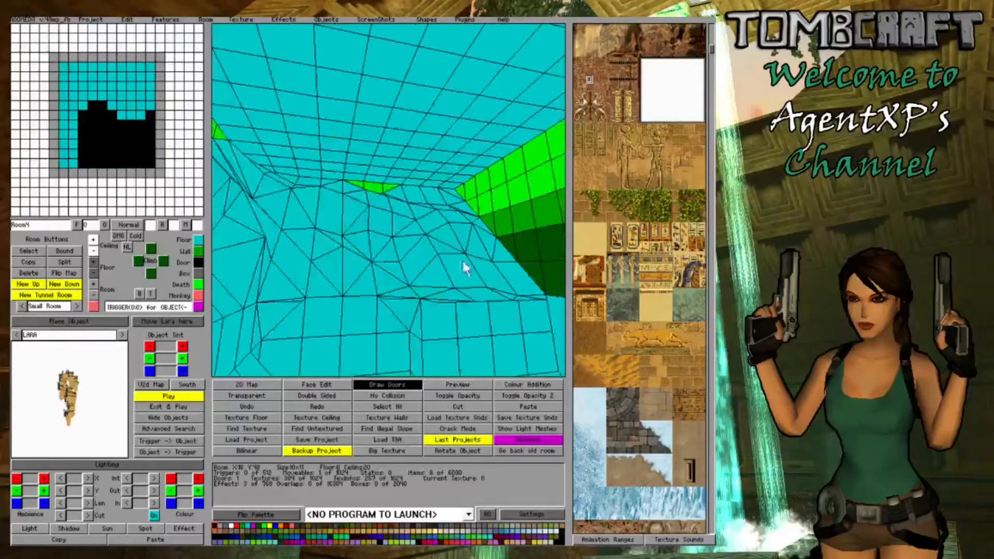
right_click(117, 132)
click(116, 133)
click(433, 168)
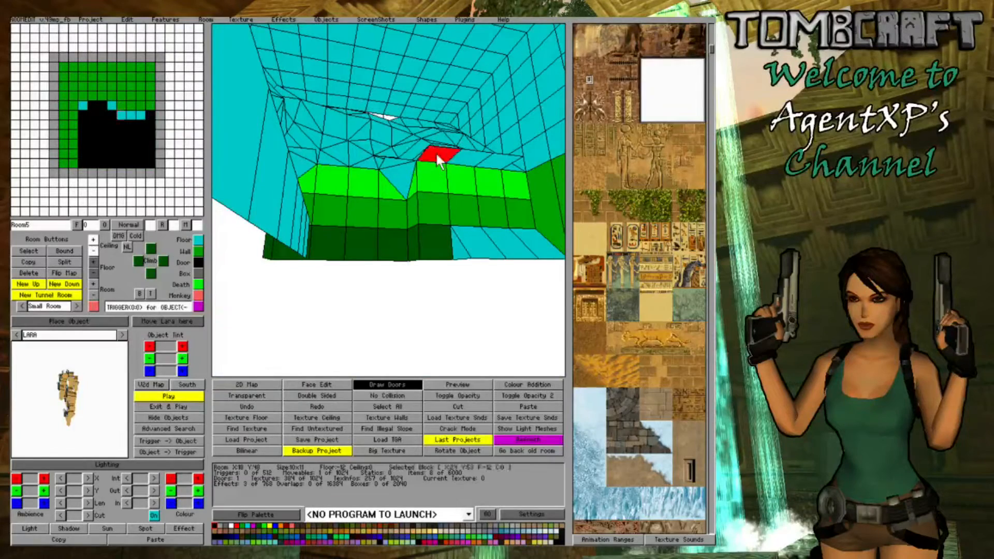
- Select the three blocks next to X:24 Y:53, and raise the floors of blocks along the foot of the wall into slopes
drag(494, 159, 464, 156)
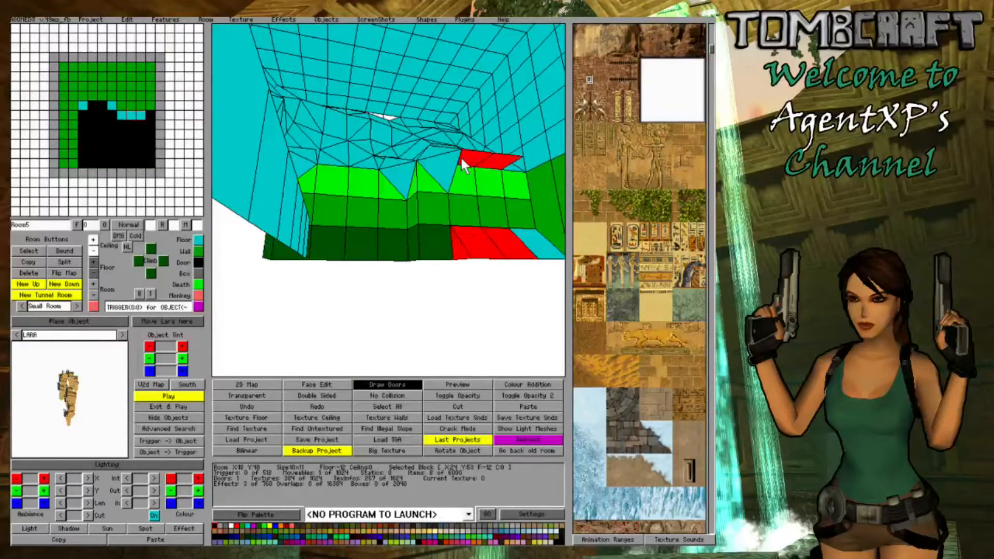
click(464, 157)
click(464, 157)
right_drag(464, 166, 341, 233)
click(440, 196)
click(440, 196)
click(92, 262)
click(449, 283)
click(91, 262)
click(456, 303)
click(455, 303)
click(92, 262)
click(377, 284)
- Raise floor corners of the neighbouring blocks that lead into the wall recess
click(398, 229)
click(397, 228)
click(92, 262)
click(404, 261)
click(347, 228)
click(347, 228)
click(93, 262)
- Raise one floor edge of the three recess blocks together, and a floor corner of the block at X:21 Y:53
drag(372, 259, 446, 261)
click(446, 262)
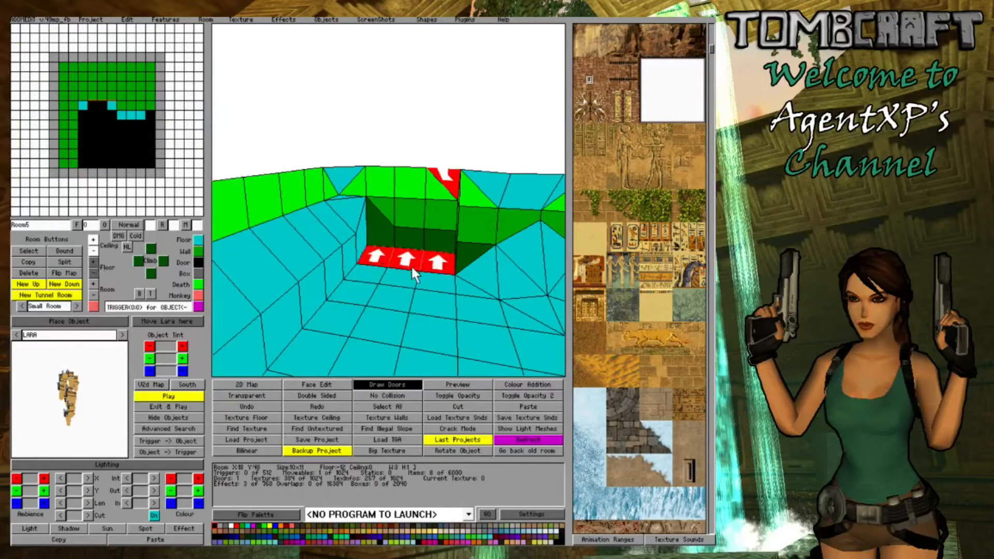
click(93, 263)
click(375, 254)
click(375, 255)
click(375, 255)
click(92, 263)
click(367, 273)
click(366, 274)
click(92, 262)
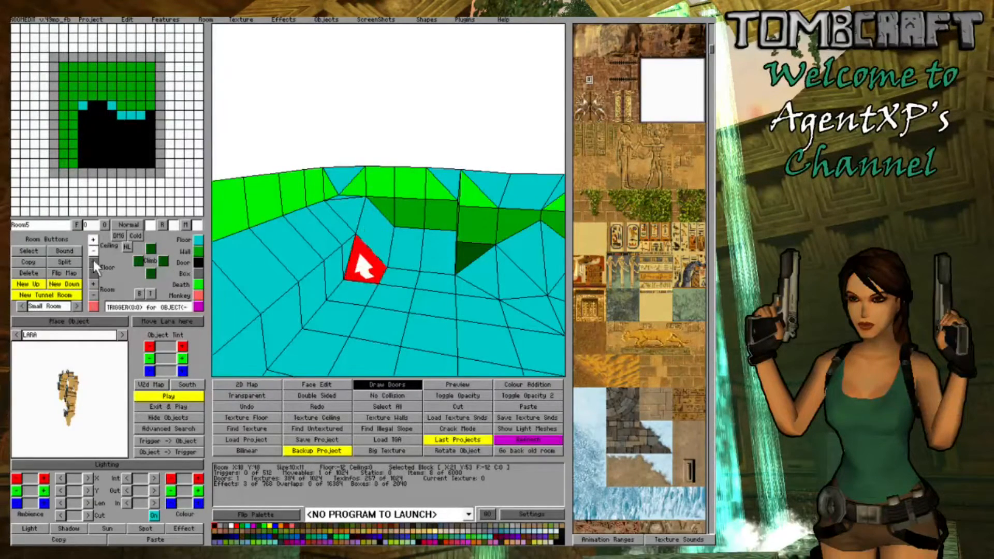
- Lower floor corners of the slope blocks around X:21 Y:53 to make the ledge uneven
click(352, 205)
click(352, 204)
mouse_move(352, 205)
right_down()
mouse_move(371, 253)
mouse_move(358, 207)
right_up()
click(93, 272)
click(386, 239)
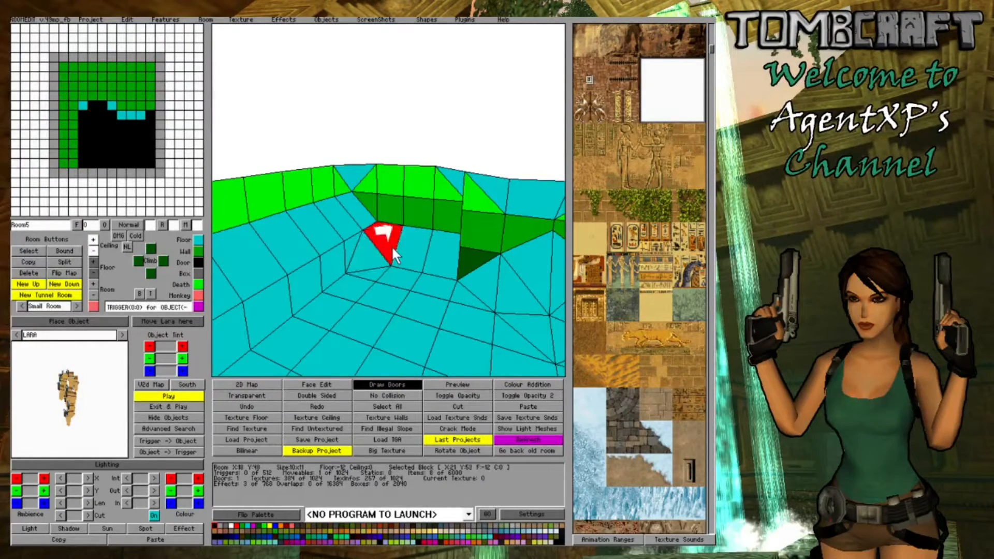
click(390, 244)
click(93, 273)
- Raise the floor of two more blocks on the slope beside the ledge
click(282, 248)
right_drag(282, 248, 487, 247)
click(442, 270)
click(94, 262)
click(437, 254)
click(437, 253)
click(92, 261)
- Lower the floor of a row of blocks at the foot of the slope, and select the block at X:21 Y:55
right_drag(249, 249, 373, 259)
click(93, 272)
right_drag(264, 268, 409, 290)
click(419, 309)
click(420, 309)
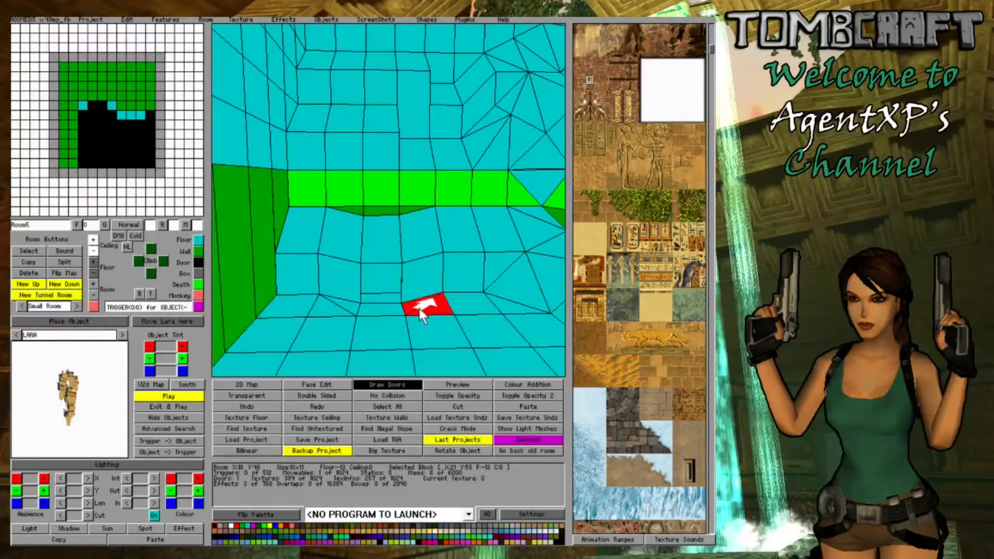
- Raise a floor corner on the slope, and lower a floor corner of the block at X:20 Y:54
click(347, 306)
click(425, 267)
click(464, 267)
click(464, 267)
click(94, 262)
click(457, 267)
click(456, 267)
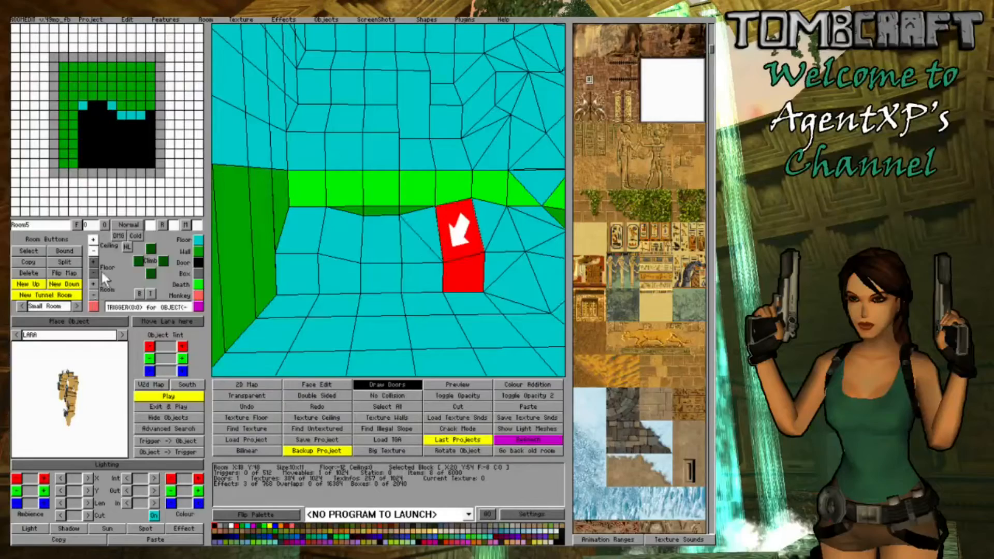
click(94, 272)
- Raise a floor corner near the end of the ledge, and lower a floor corner of the block at X:19 Y:57
click(336, 270)
click(336, 270)
click(335, 270)
click(92, 261)
click(358, 197)
click(357, 198)
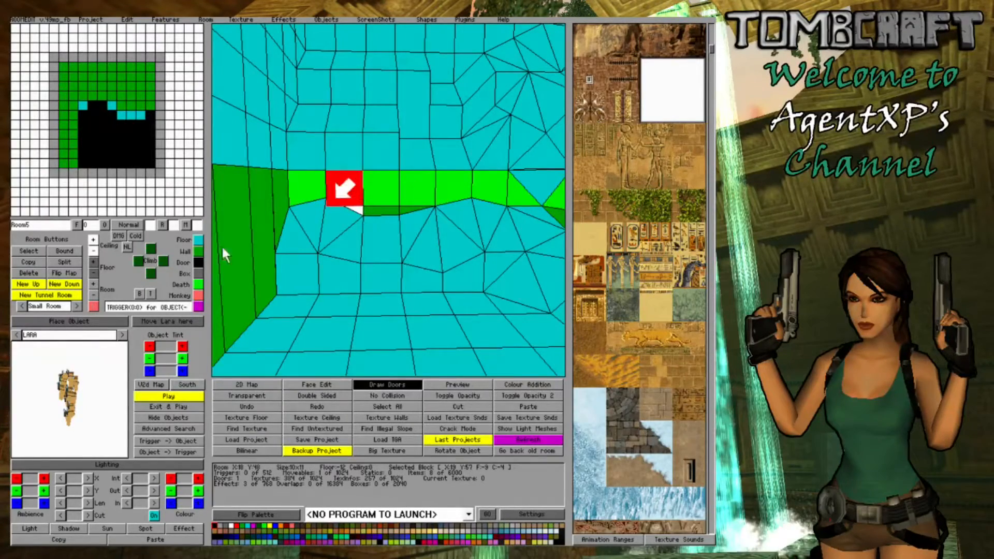
click(93, 272)
- Return to Room4 and lower floor corners on the upper slope, including one on the block at X:18 Y:55
click(414, 243)
right_drag(345, 237, 459, 272)
right_click(117, 145)
right_click(117, 145)
click(390, 259)
click(93, 273)
click(370, 203)
click(459, 262)
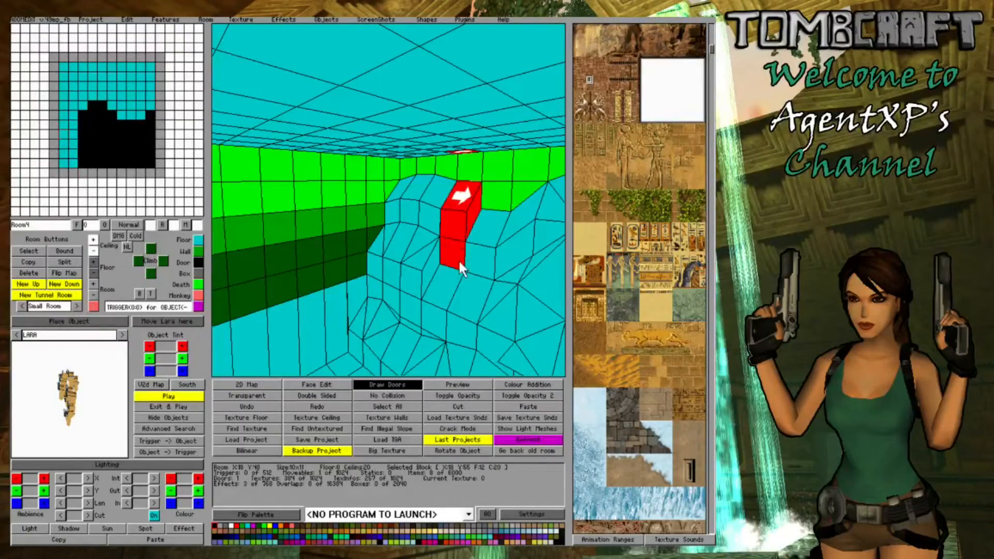
click(93, 273)
- Raise floor corners of two slope blocks in Room4 to break up the straight wall lines
click(384, 256)
click(456, 249)
click(390, 265)
click(434, 280)
click(434, 279)
right_drag(390, 266, 428, 322)
click(91, 263)
click(369, 253)
double_click(380, 254)
click(92, 263)
- Adjust the floor corners of the remaining regular blocks on Room4's slope to finish its uneven surface
click(311, 254)
double_click(383, 211)
click(94, 264)
click(299, 237)
click(300, 237)
click(92, 253)
click(93, 240)
click(94, 271)
- Examine Room4's shaped cave walls from outside and inside the room
mouse_move(300, 305)
right_down()
mouse_move(335, 310)
mouse_move(295, 309)
right_up()
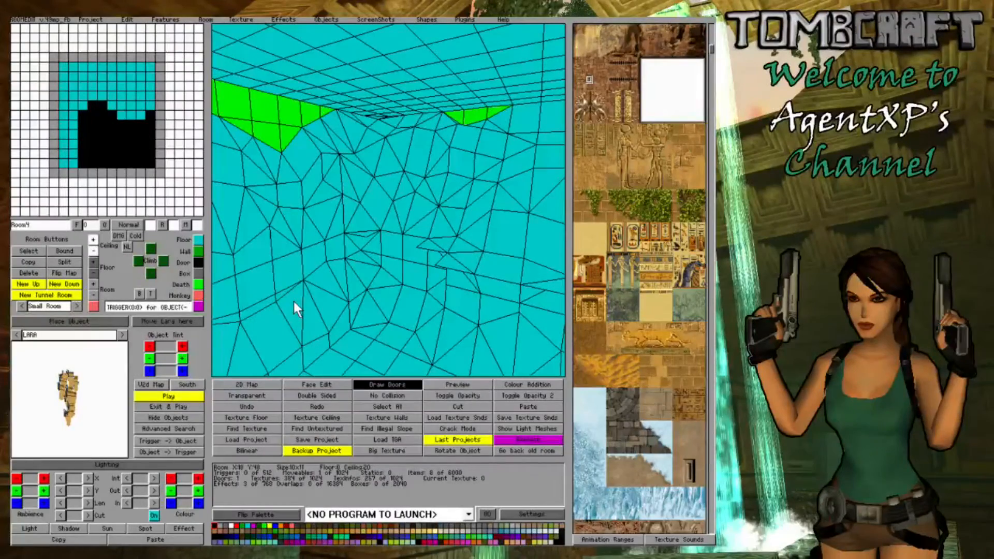
key(Page_Down)
key(Left)
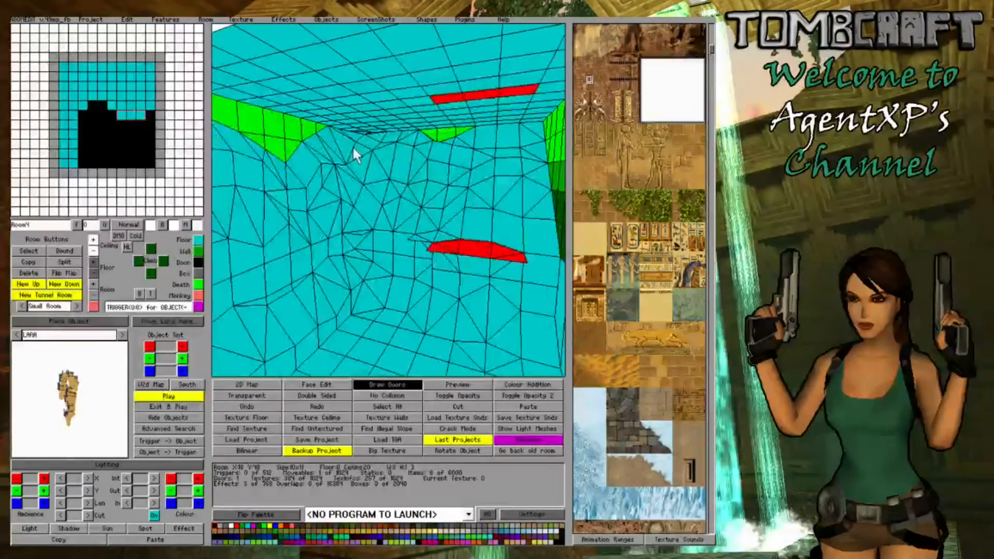
right_drag(352, 145, 433, 154)
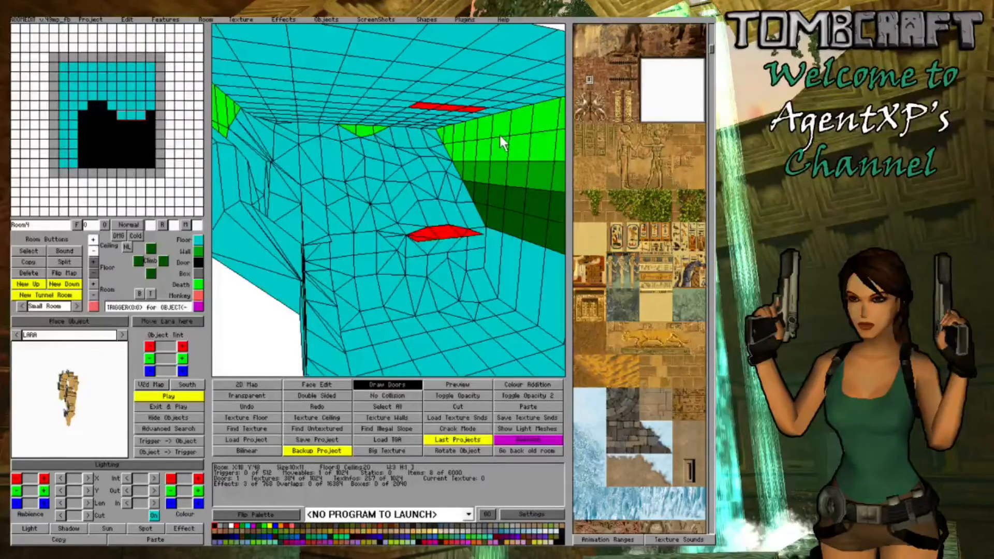
right_drag(499, 135, 437, 140)
right_drag(310, 181, 331, 172)
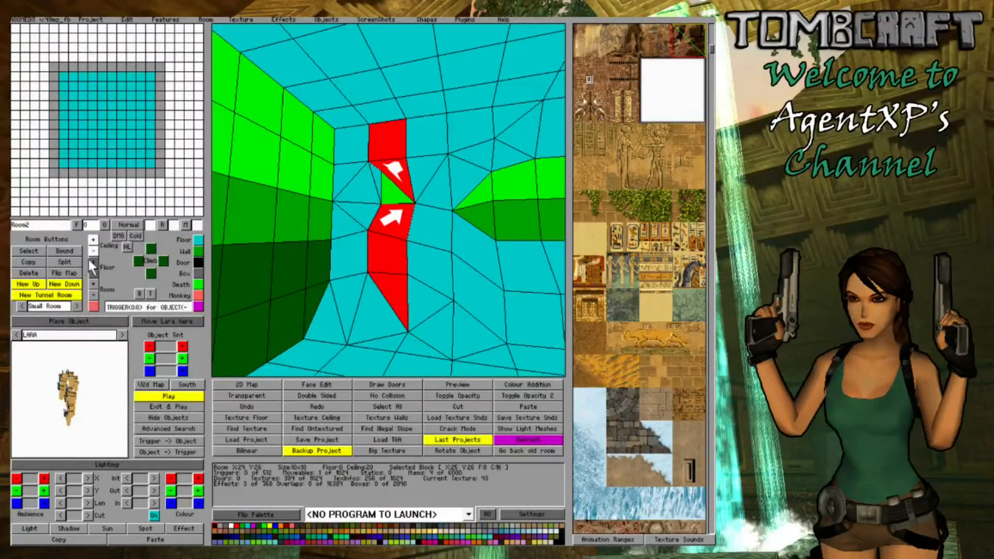
- Lower one ceiling corner of the block at X:25 Y:26 in Room2 to close the gap above its raised floor
click(93, 251)
click(351, 176)
mouse_move(352, 178)
right_down()
mouse_move(409, 272)
mouse_move(518, 290)
mouse_move(365, 185)
right_up()
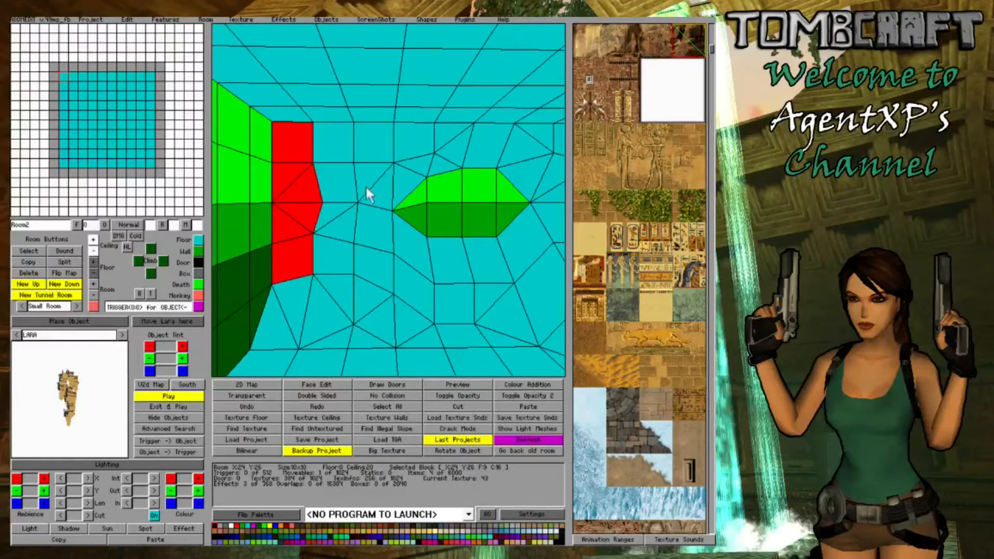
click(340, 189)
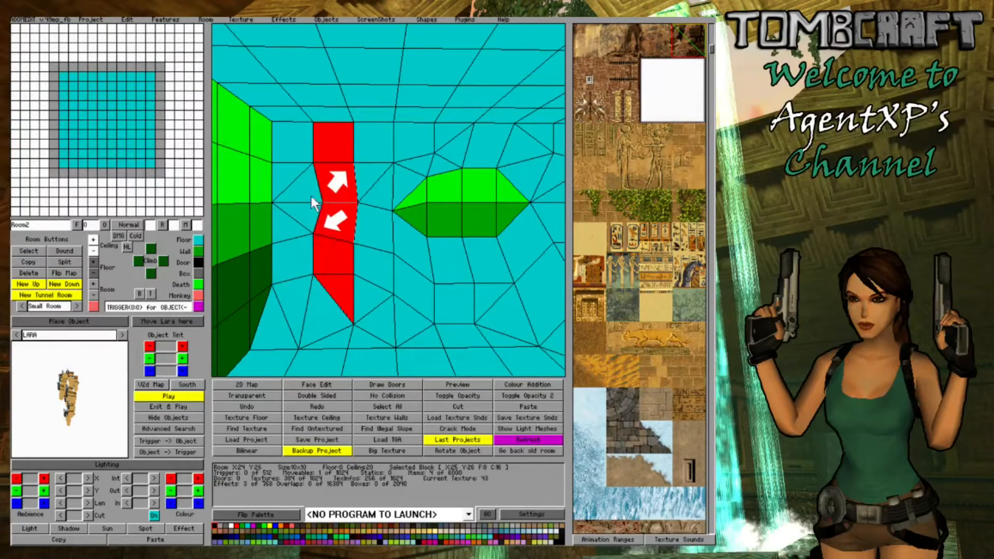
- Examine the uneven walls around the block at X:25 Y:30 in Room2
click(446, 269)
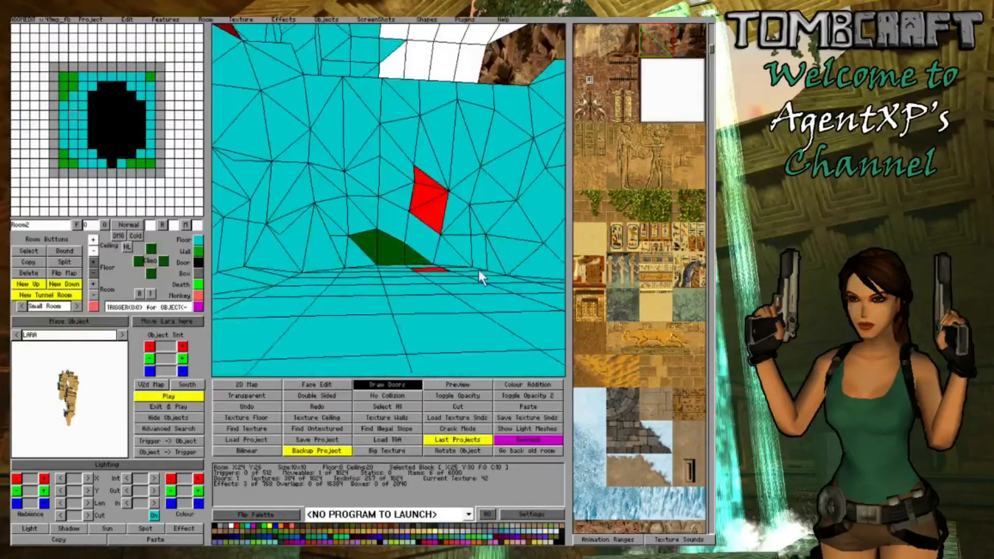
right_drag(479, 269, 511, 138)
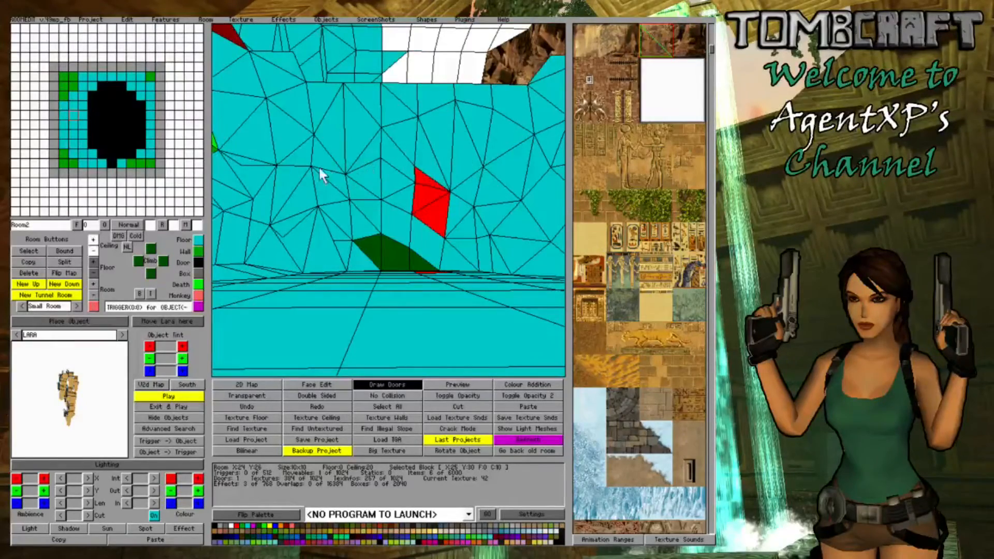
mouse_move(319, 171)
right_down()
mouse_move(392, 207)
mouse_move(414, 200)
mouse_move(355, 181)
mouse_move(310, 197)
mouse_move(322, 189)
right_up()
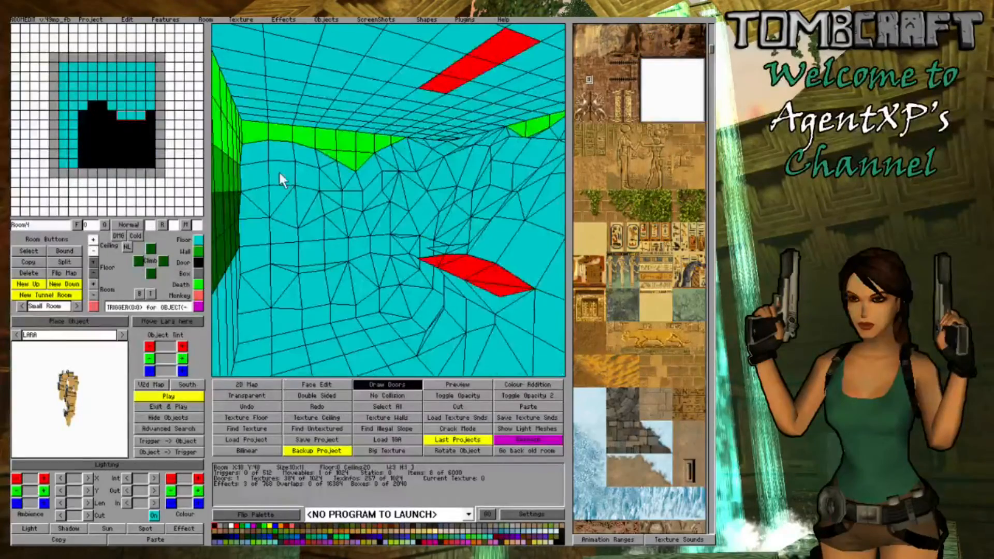
right_drag(279, 171, 326, 164)
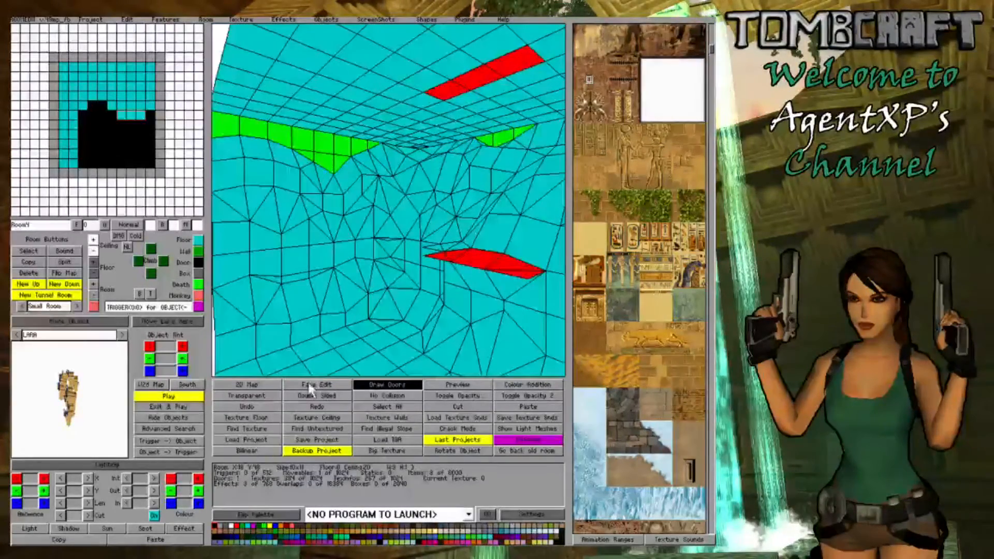